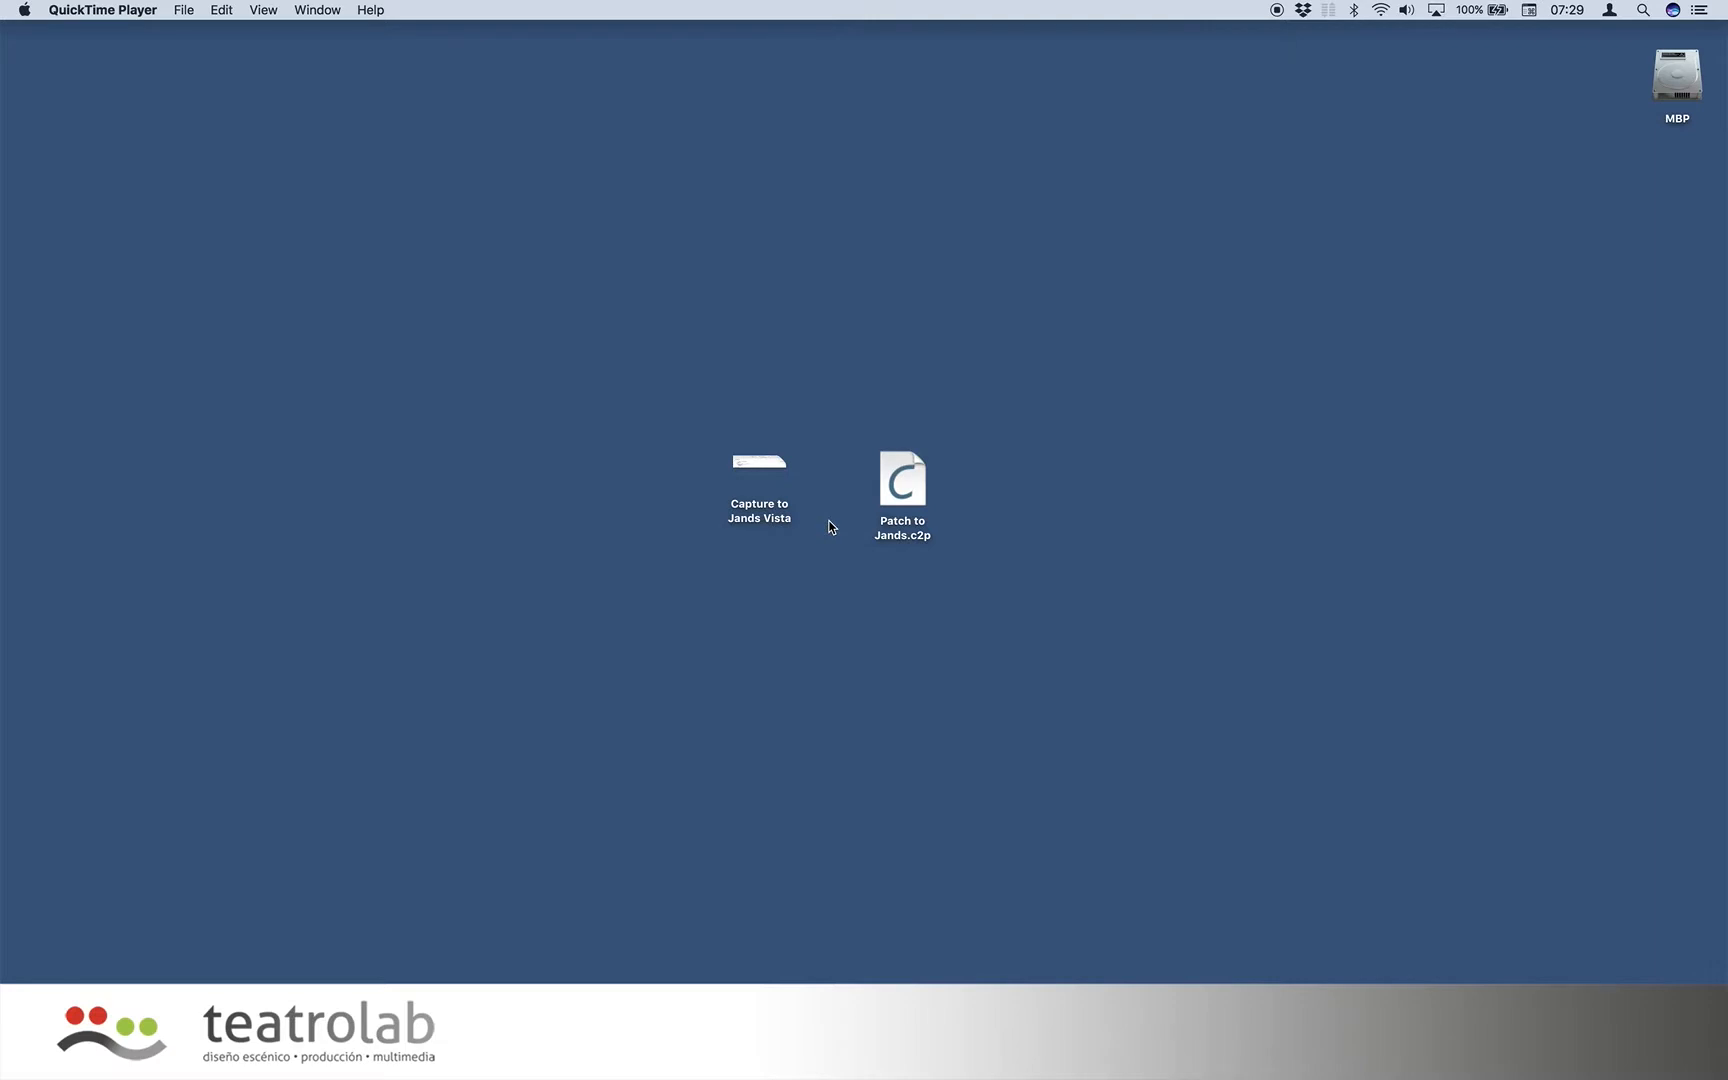
{"action": "left_click", "coordinate": [762, 468]}
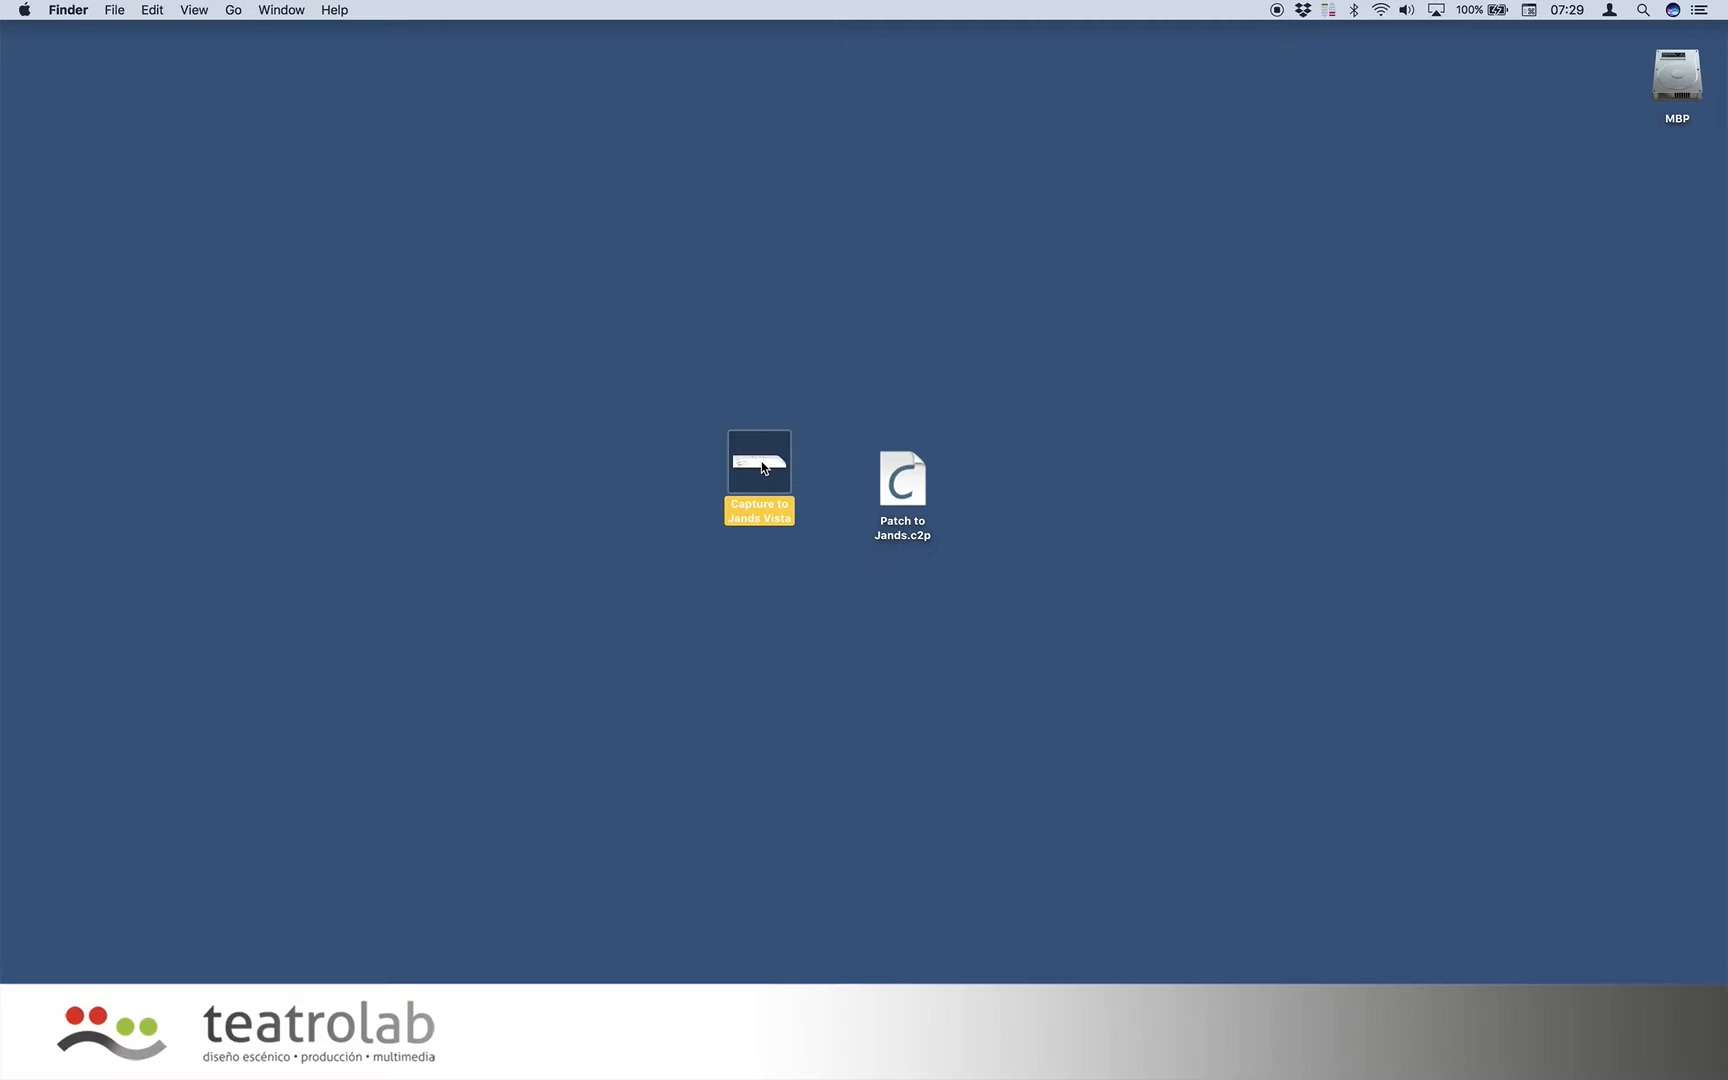
{"action": "left_click", "coordinate": [842, 435]}
{"action": "left_click_drag", "start_coordinate": [757, 467], "coordinate": [724, 480]}
{"action": "left_click", "coordinate": [803, 436]}
{"action": "left_click", "coordinate": [909, 492]}
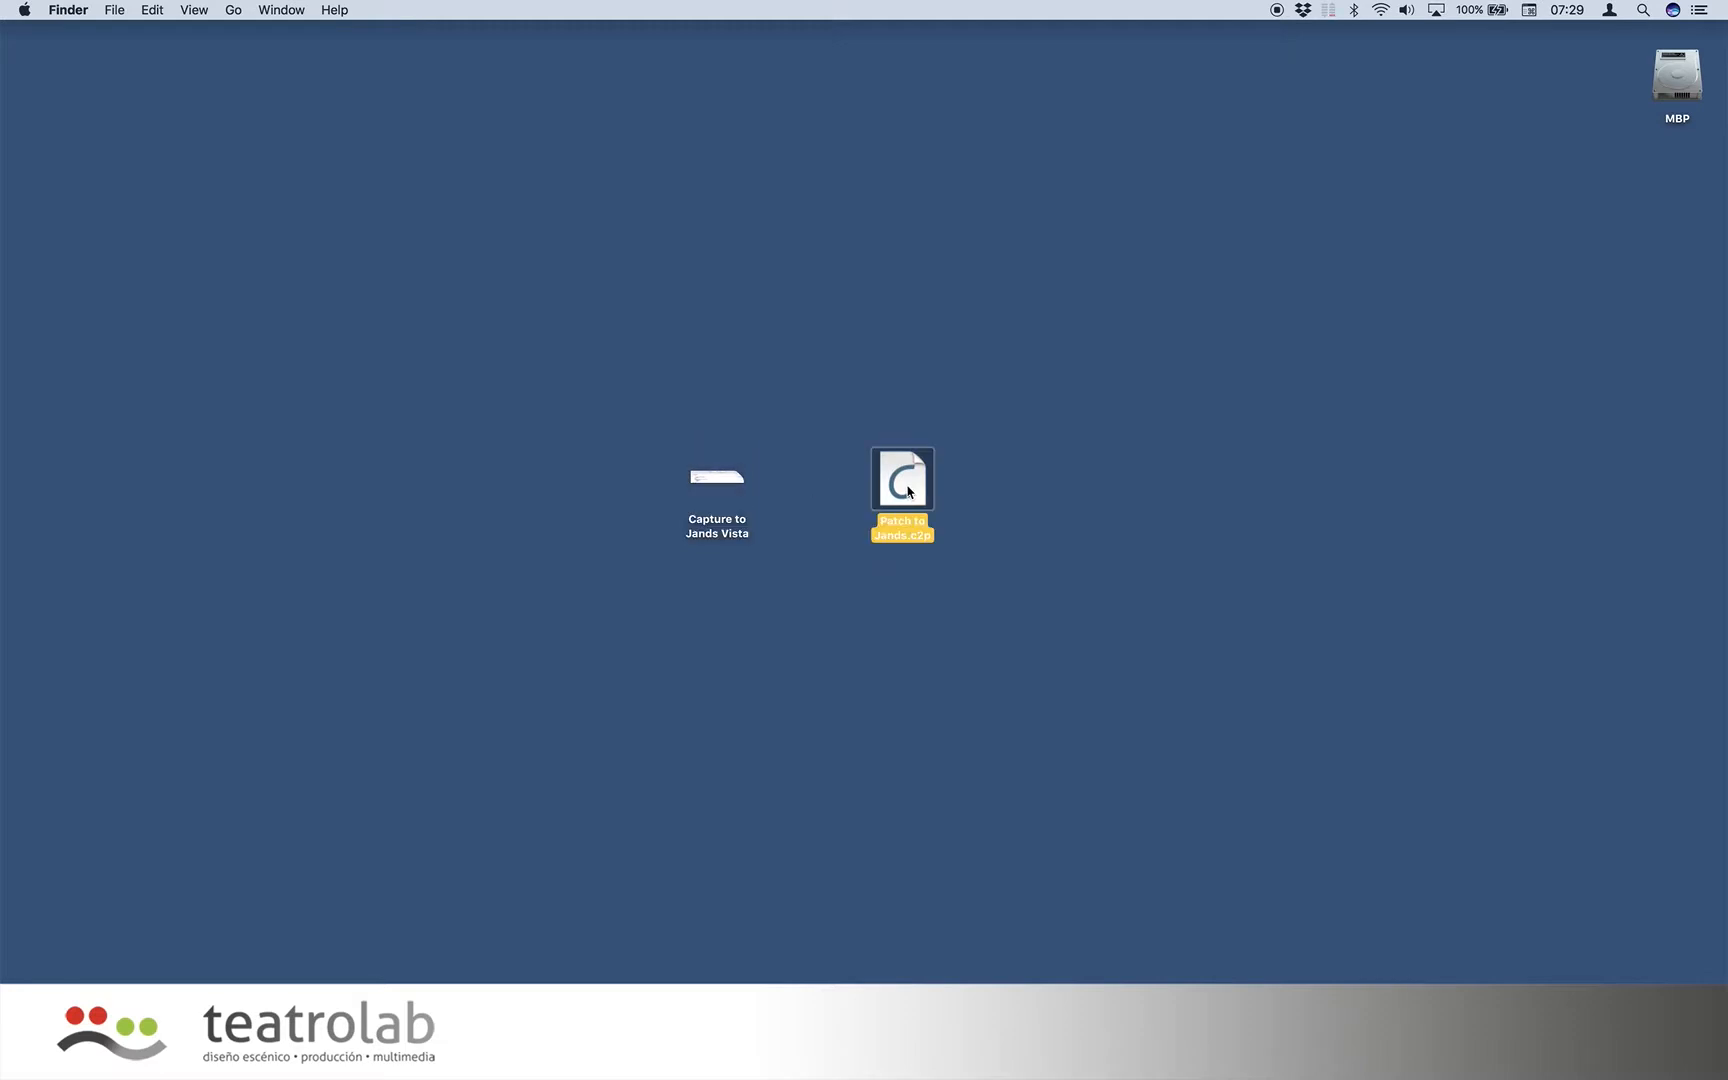
{"action": "left_click_drag", "start_coordinate": [914, 490], "coordinate": [950, 488]}
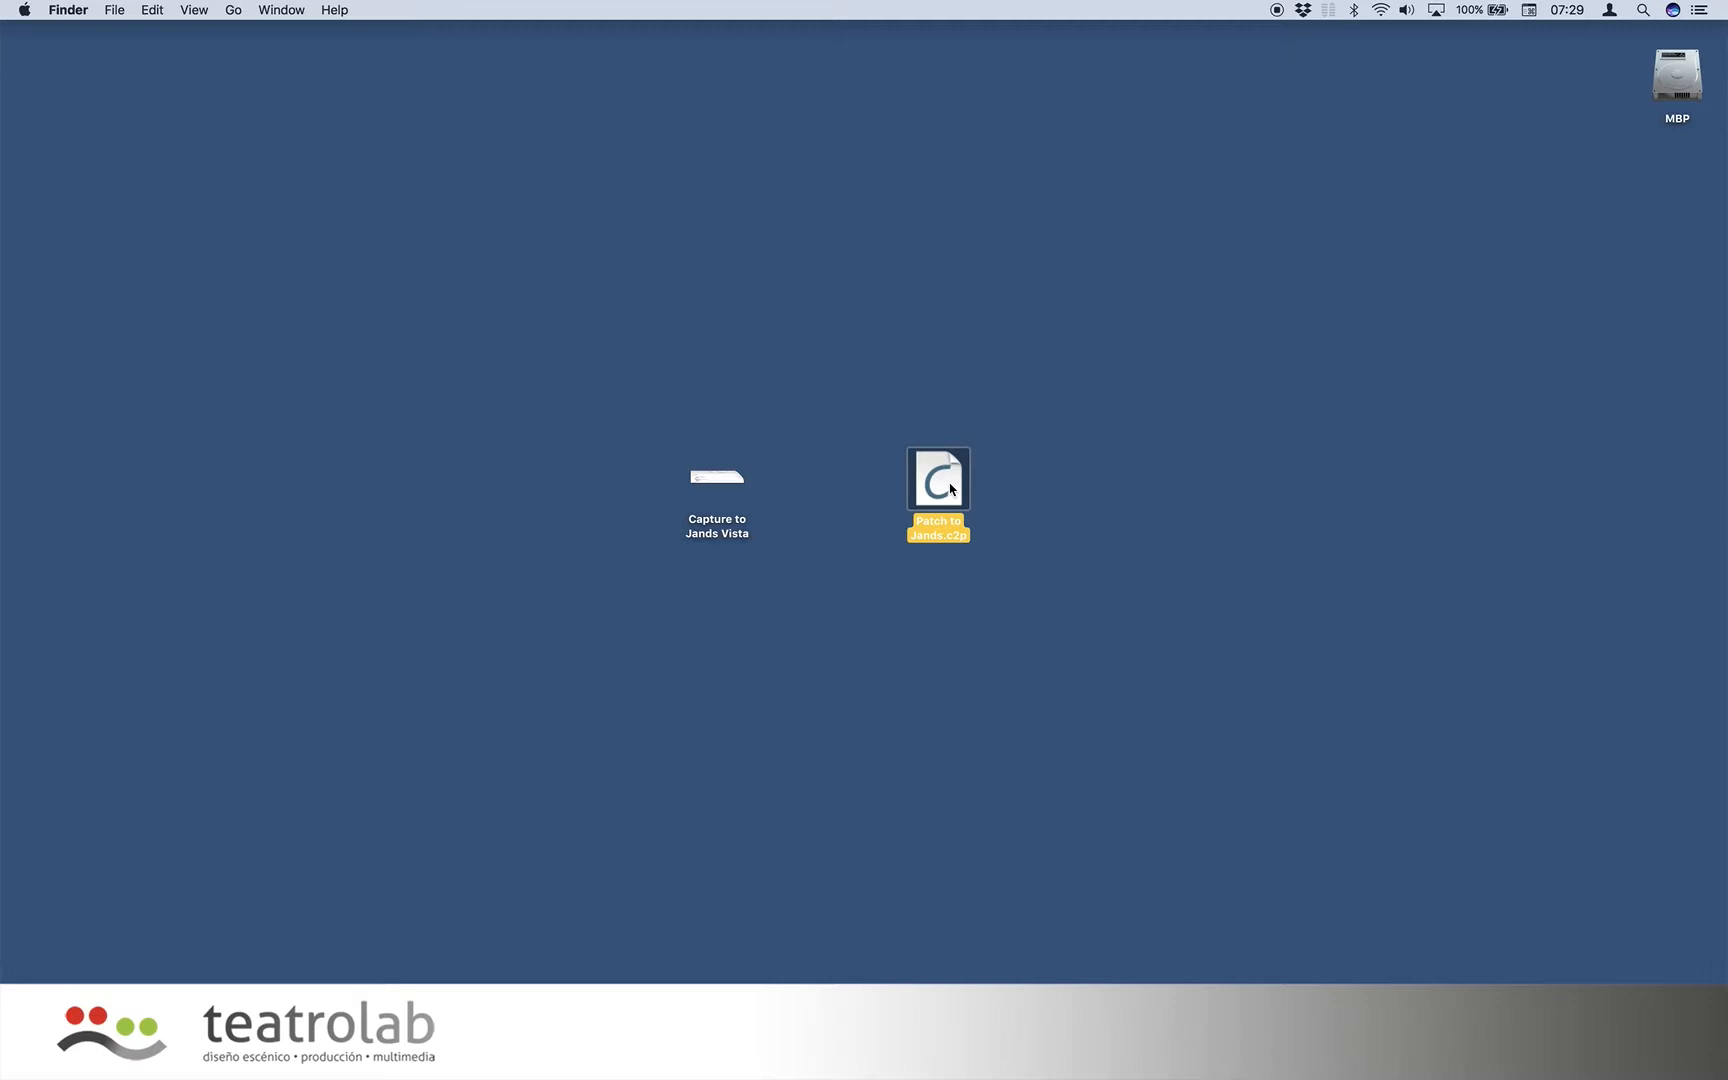
{"action": "left_click", "coordinate": [787, 400]}
{"action": "left_click_drag", "start_coordinate": [722, 477], "coordinate": [757, 477]}
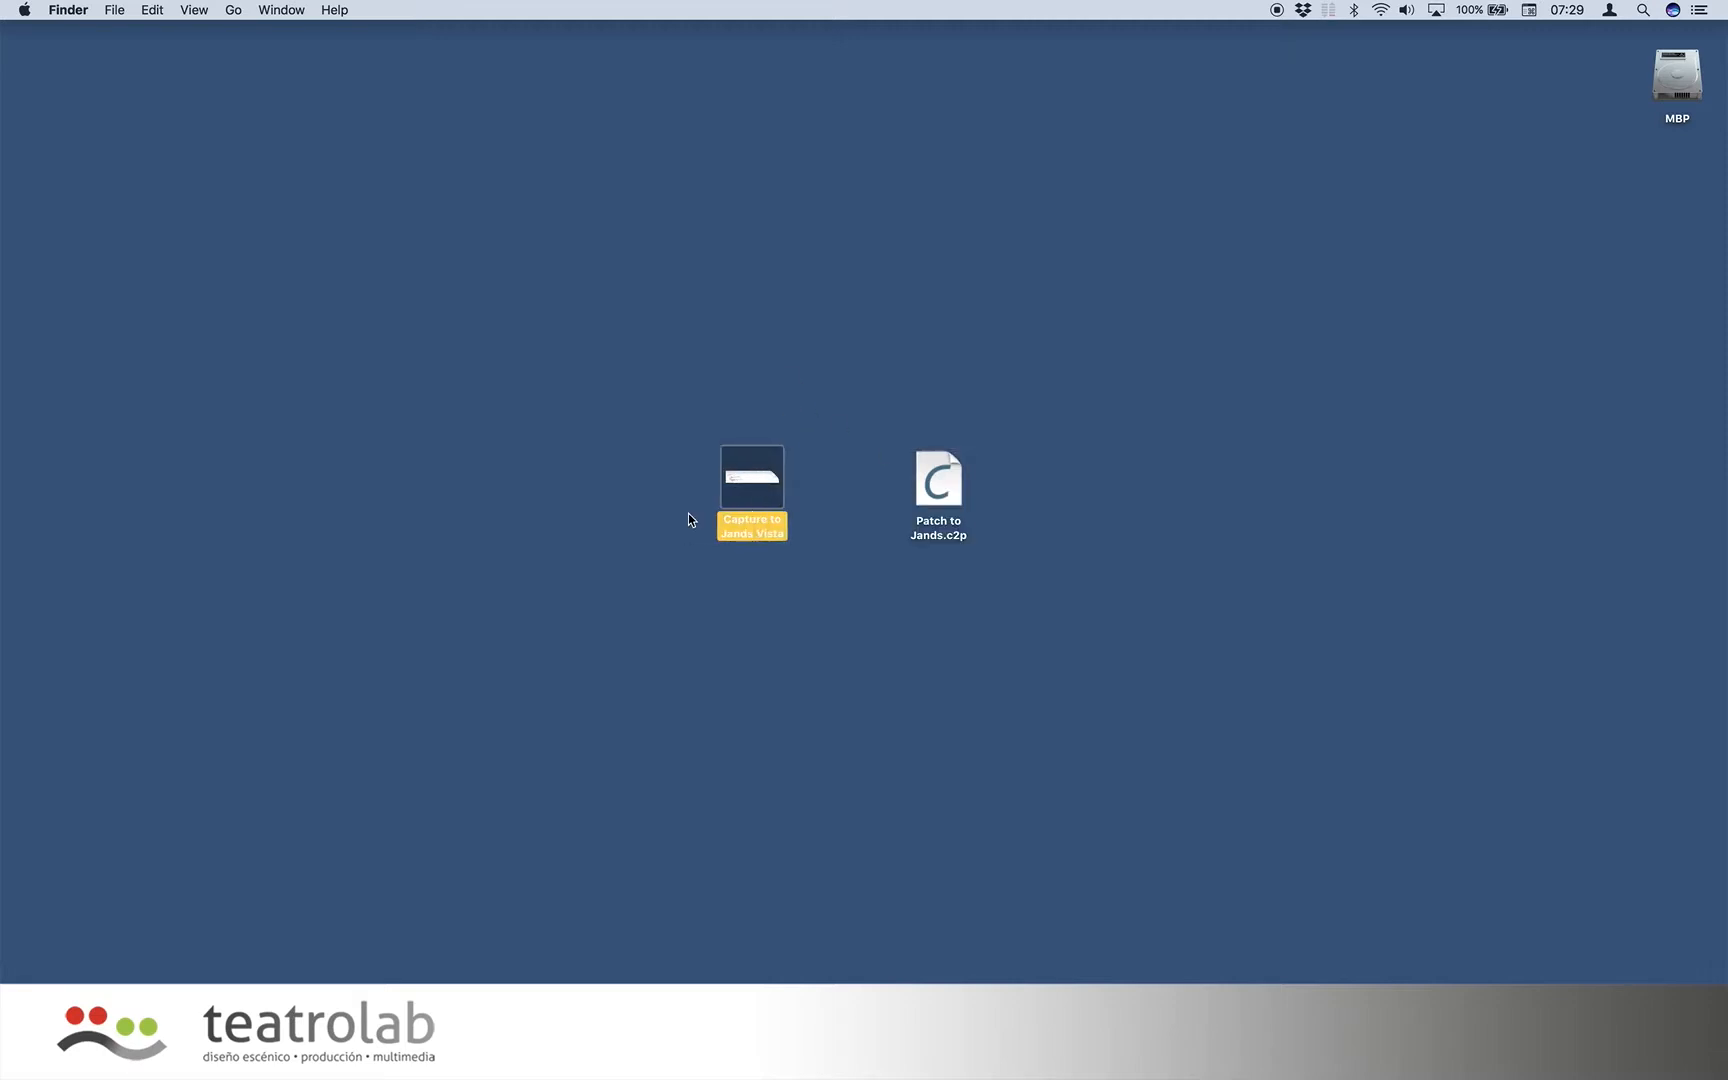
Install the "Capture to Jands Vista" service from its workflow file on the desktop.
{"action": "double_click", "coordinate": [755, 482]}
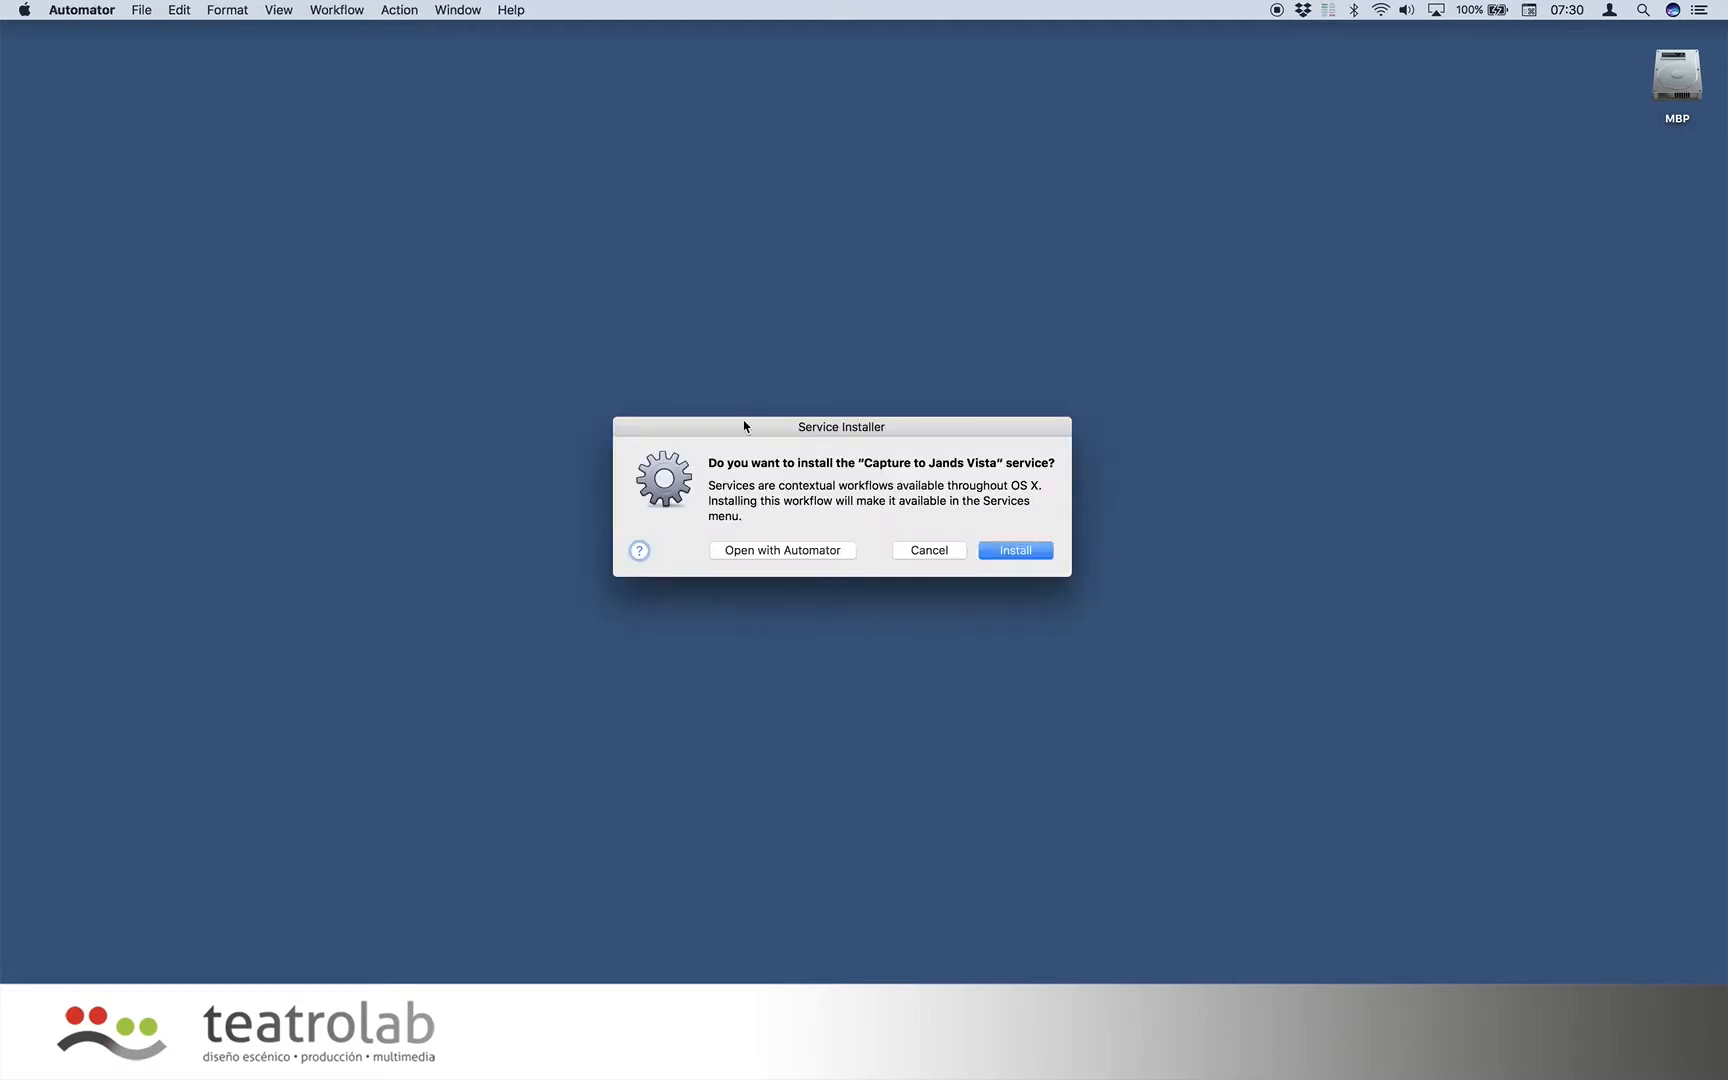
{"action": "left_click_drag", "start_coordinate": [744, 426], "coordinate": [663, 338]}
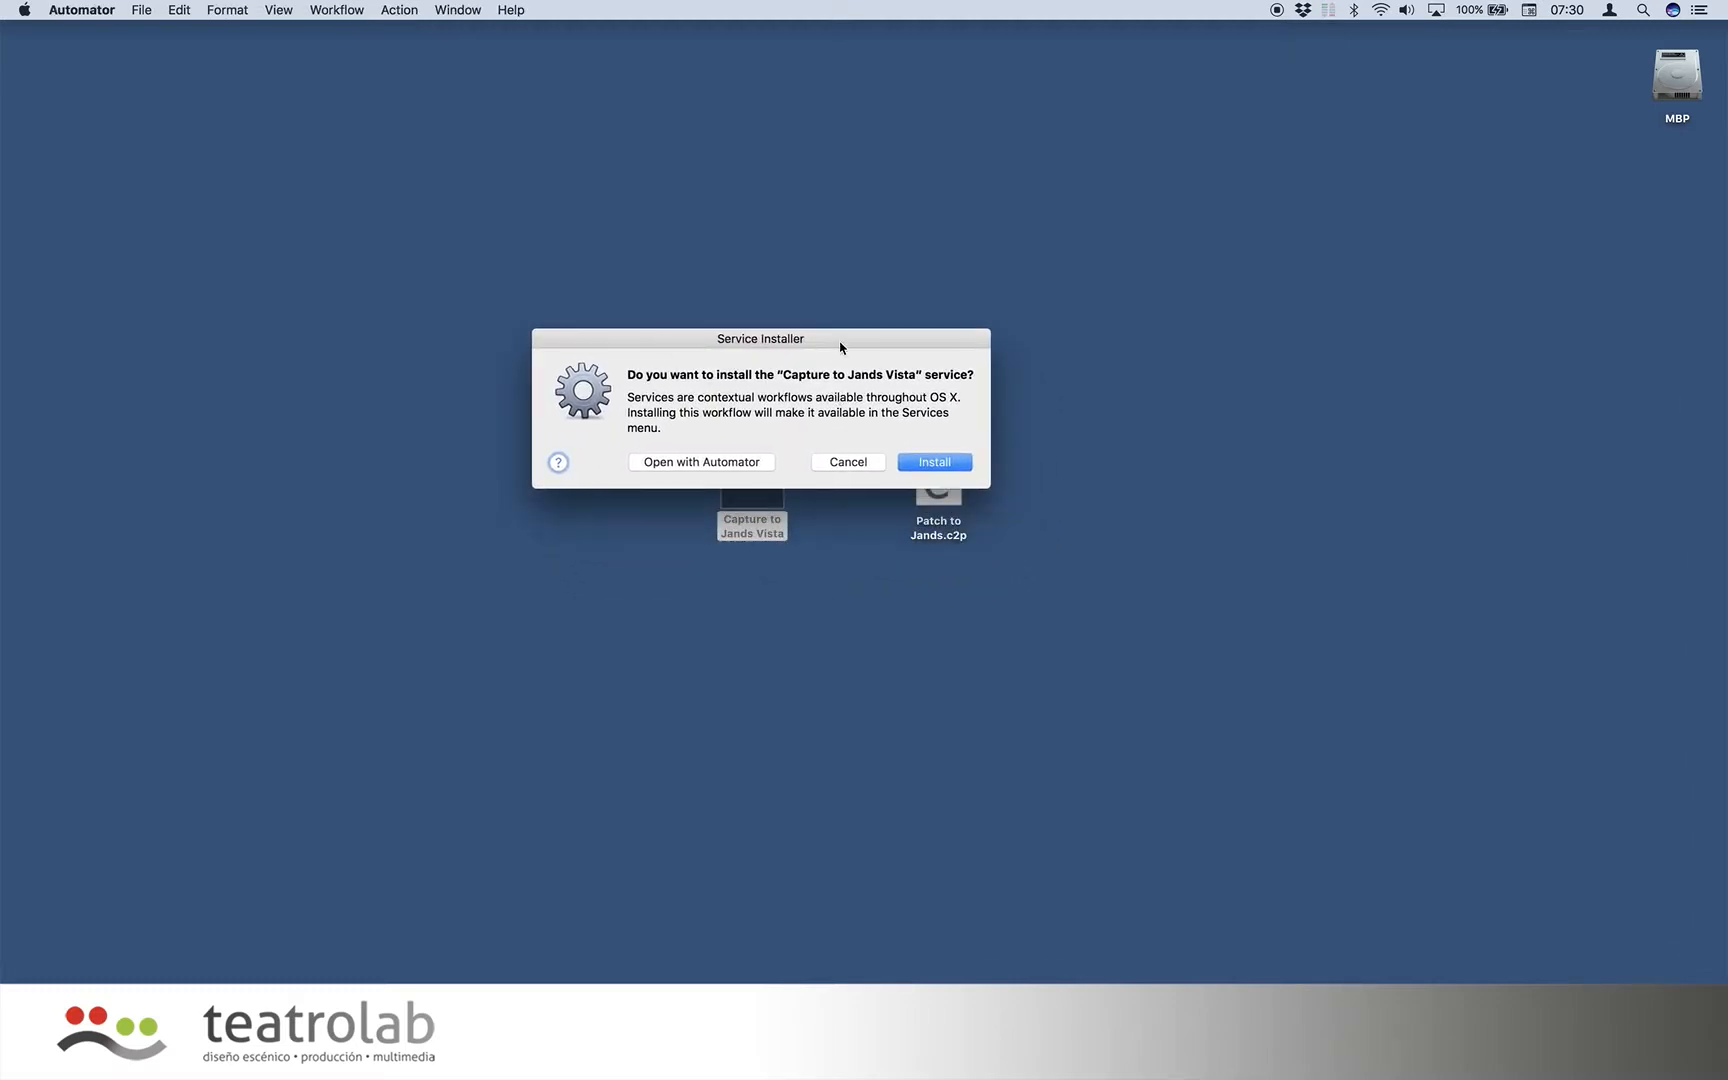
{"action": "left_click_drag", "start_coordinate": [840, 347], "coordinate": [817, 321]}
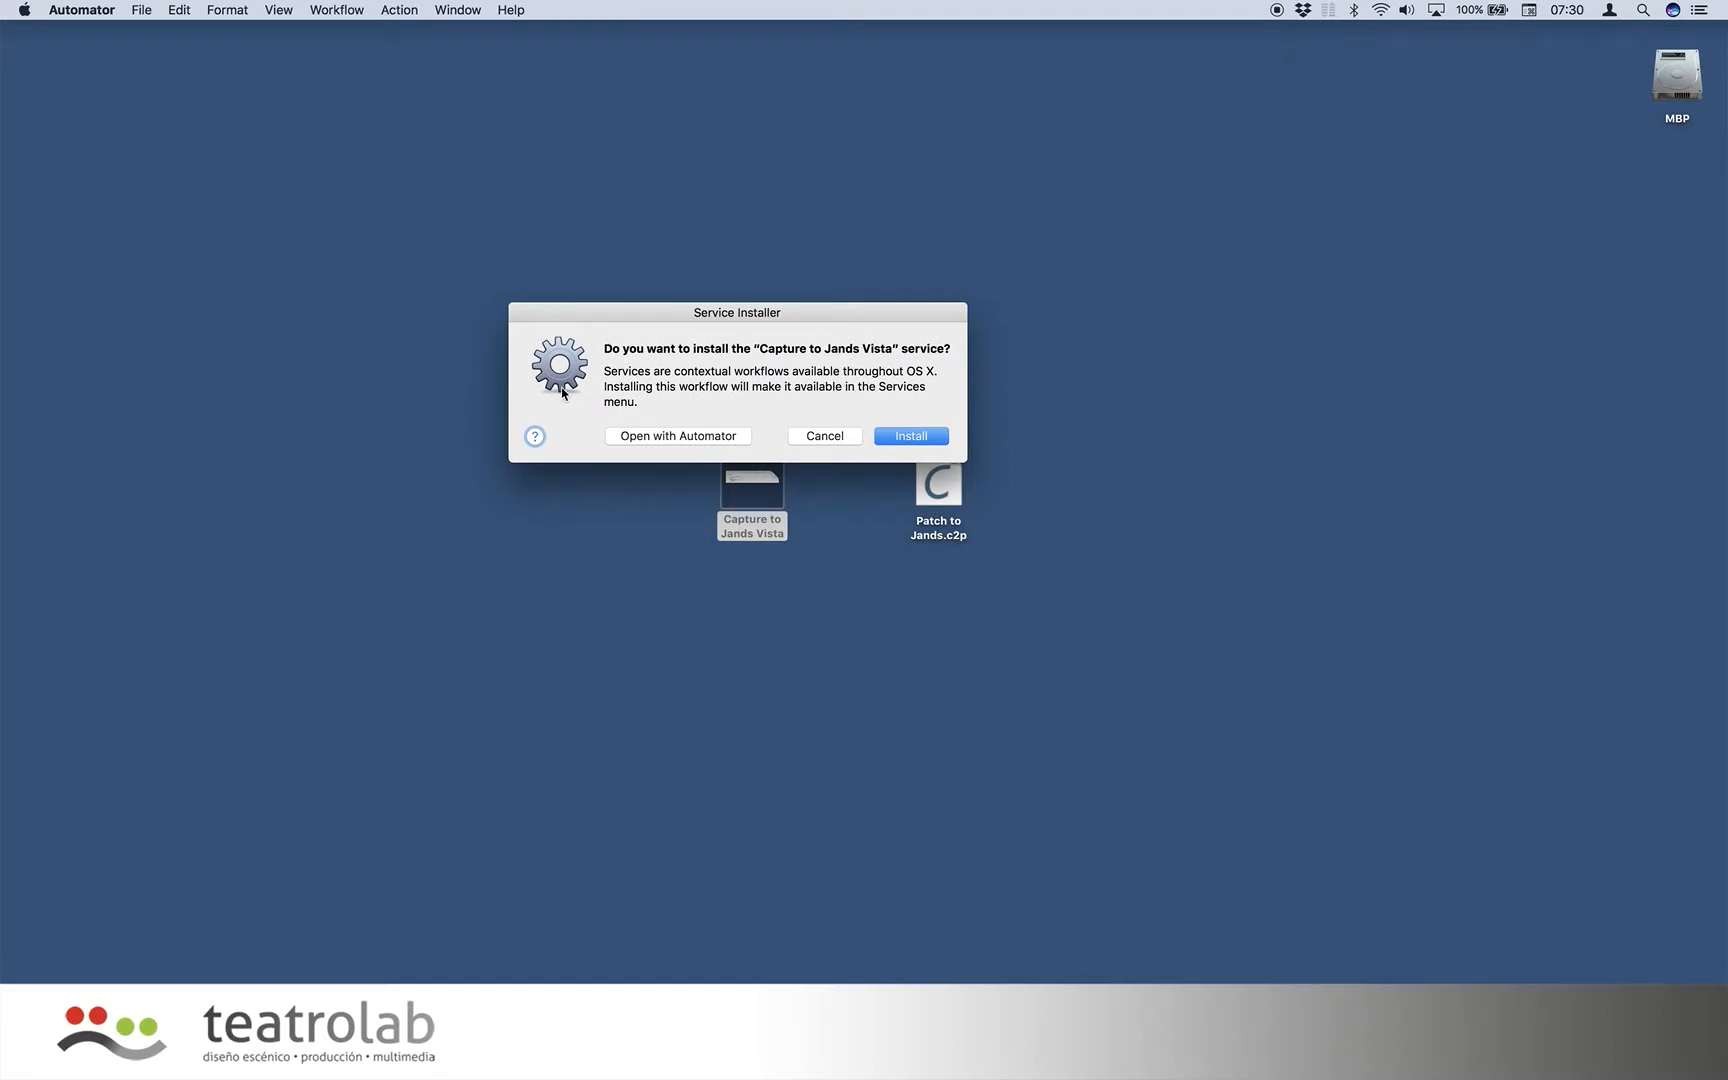
{"action": "left_click", "coordinate": [910, 436]}
{"action": "left_click", "coordinate": [905, 412]}
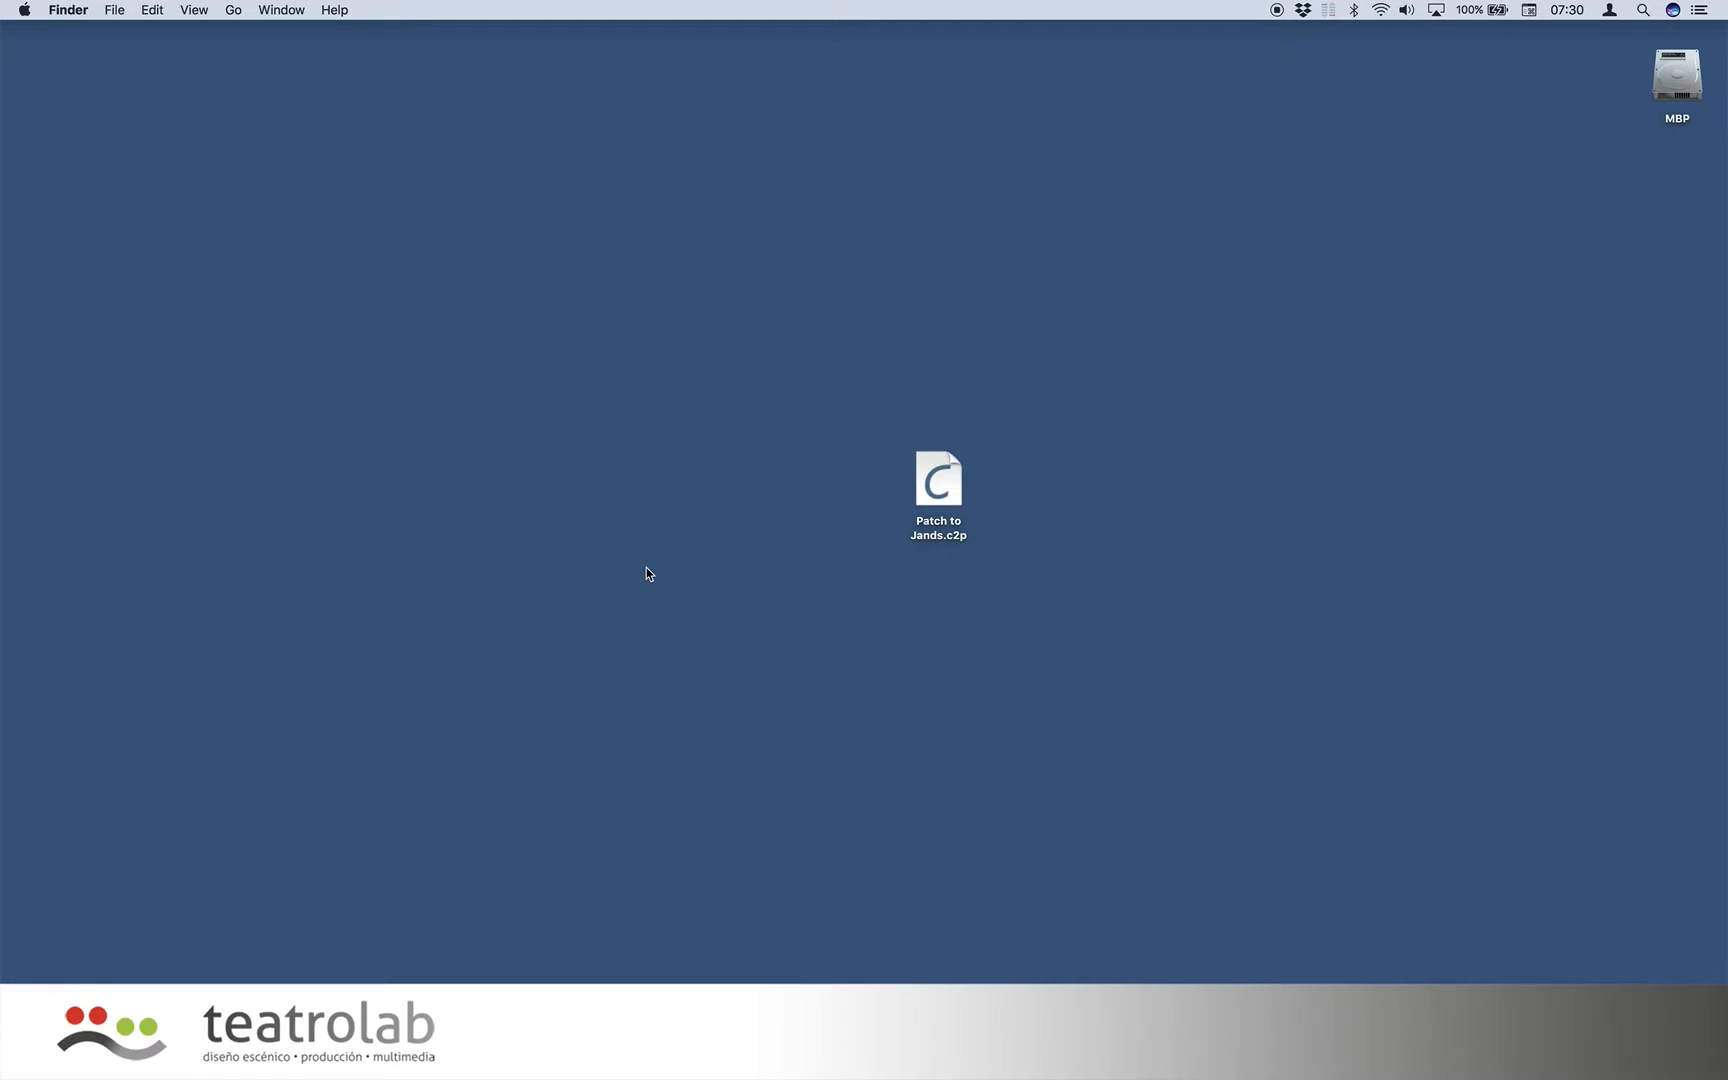
Switch to Numbers and look for the Capture to Jands Vista Patch service among its available services.
{"action": "key", "text": "super+Tab"}
{"action": "key", "text": "super+Tab"}
{"action": "key", "text": "super+Tab"}
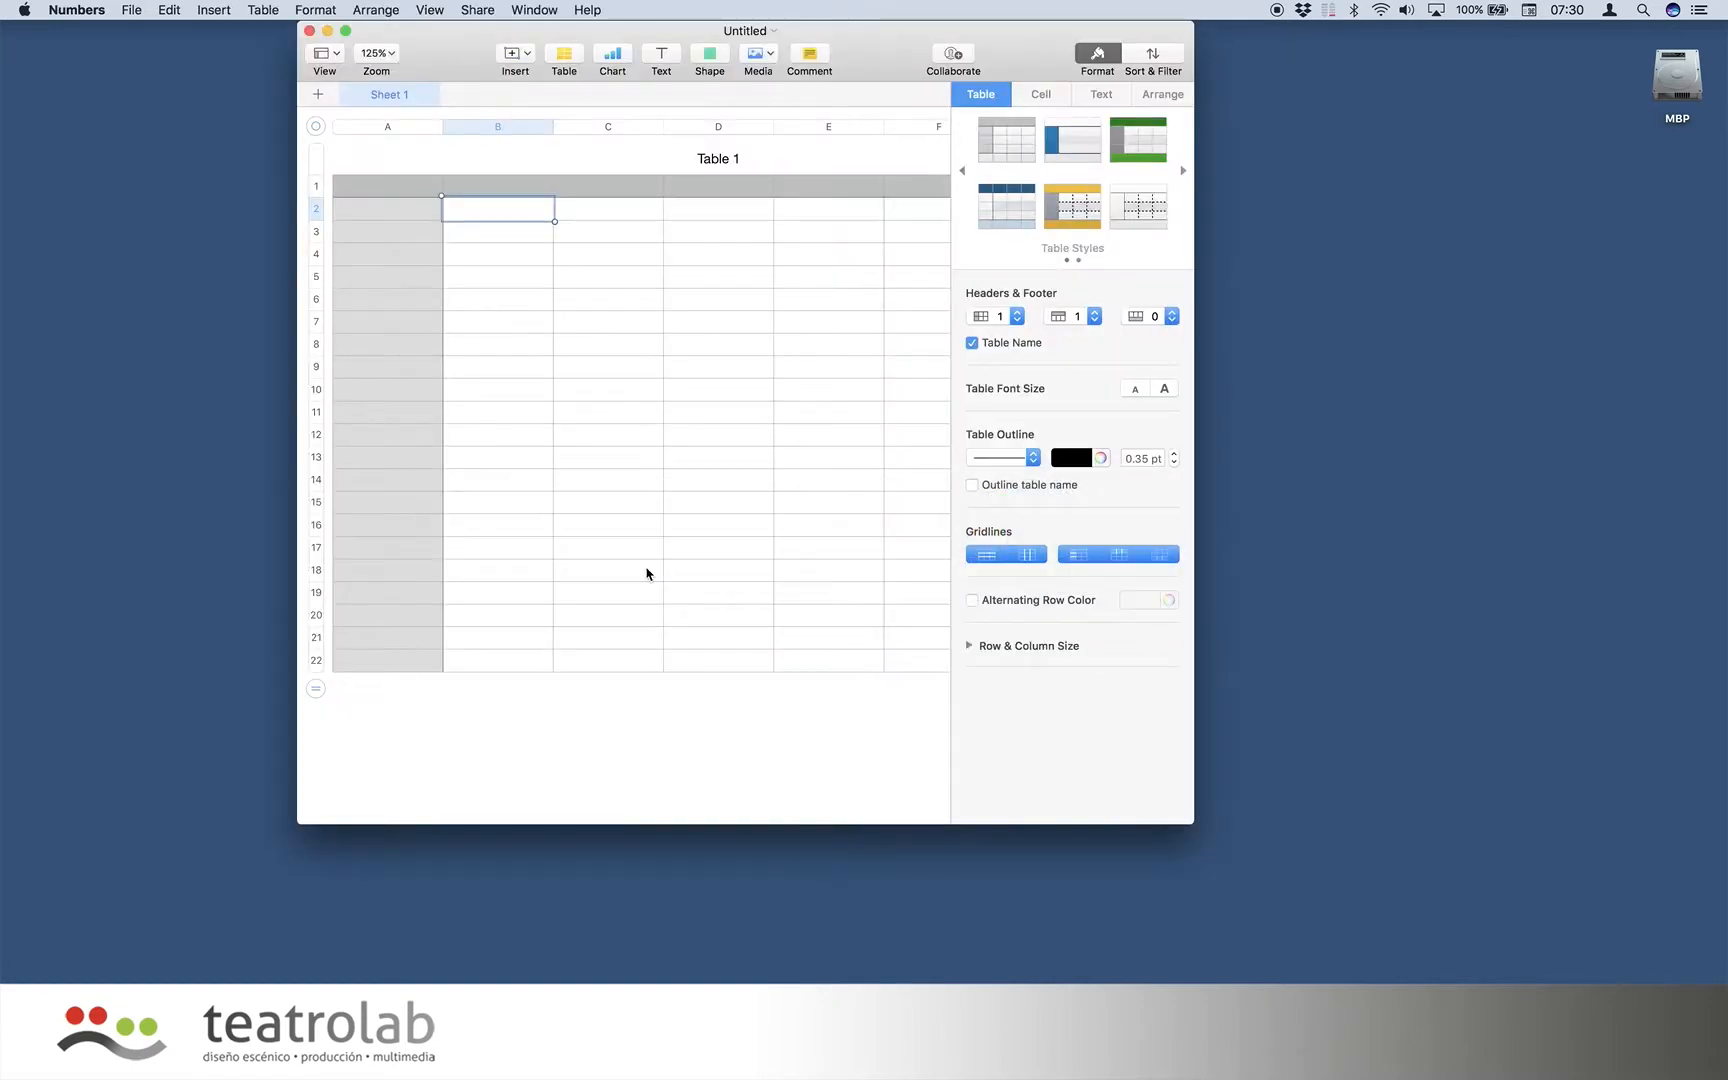
{"action": "left_click", "coordinate": [90, 10]}
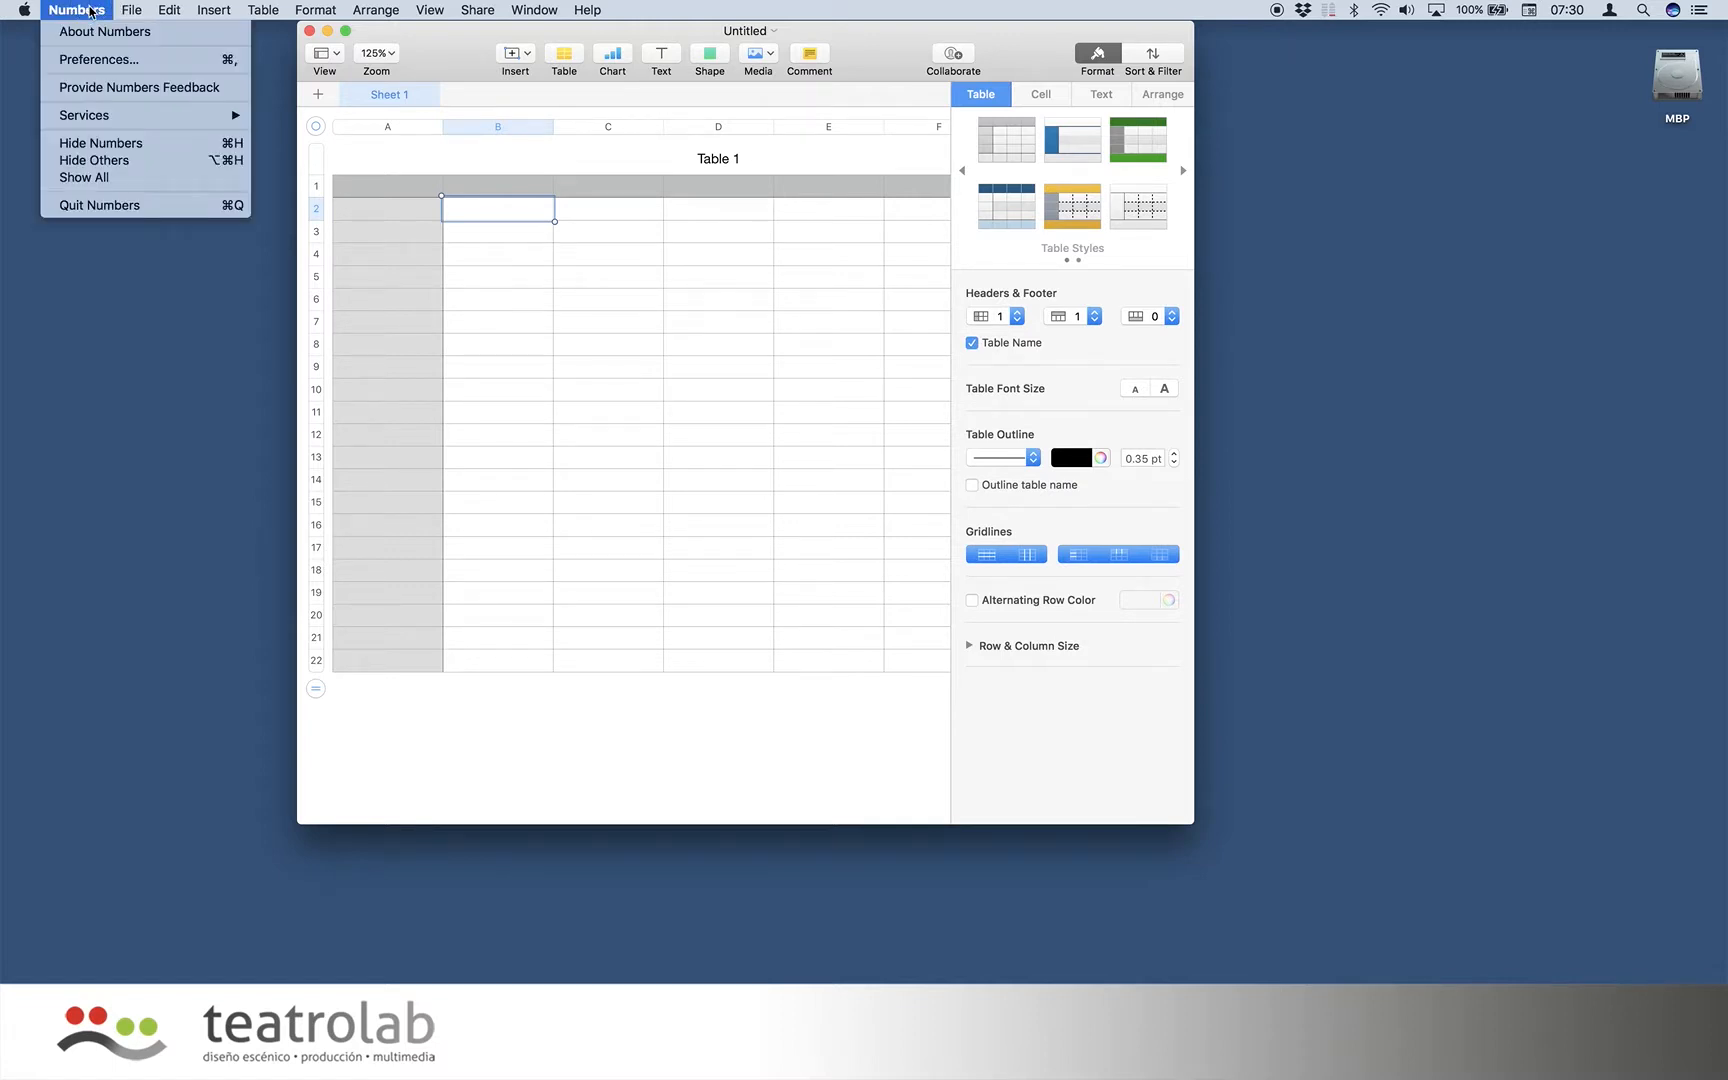
{"action": "mouse_move", "coordinate": [82, 117]}
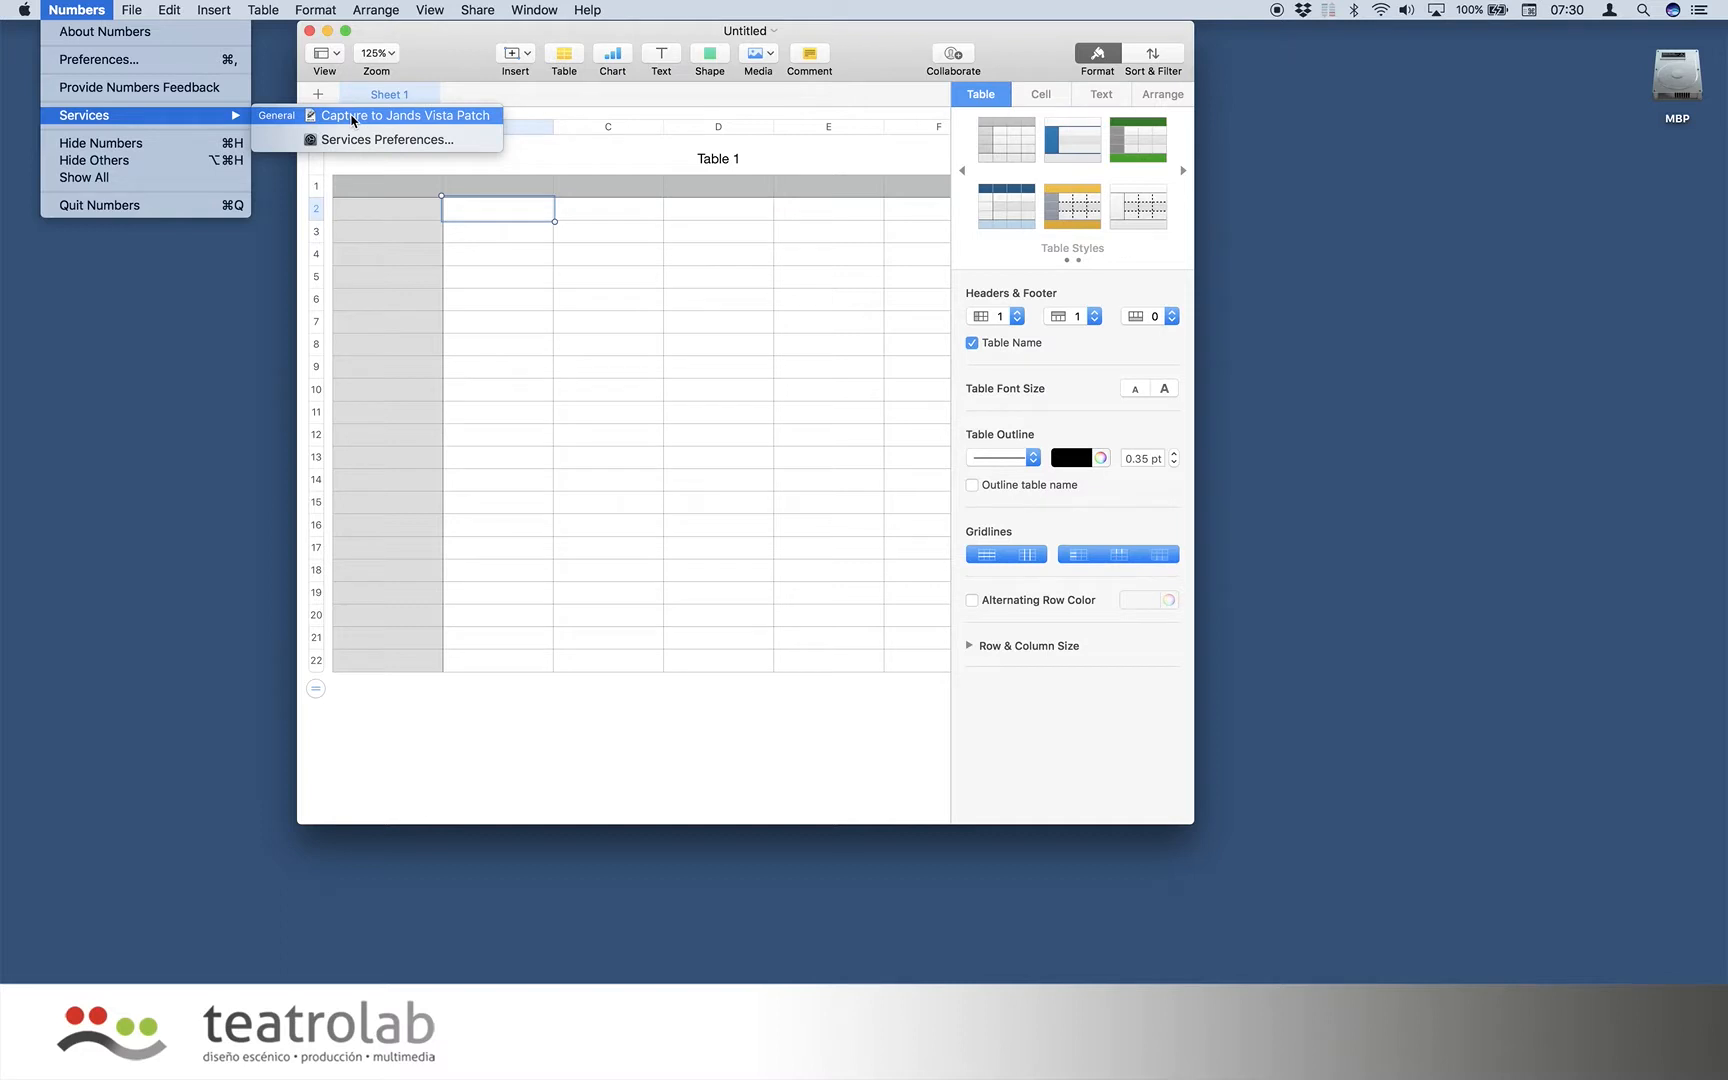
{"action": "left_click", "coordinate": [352, 118]}
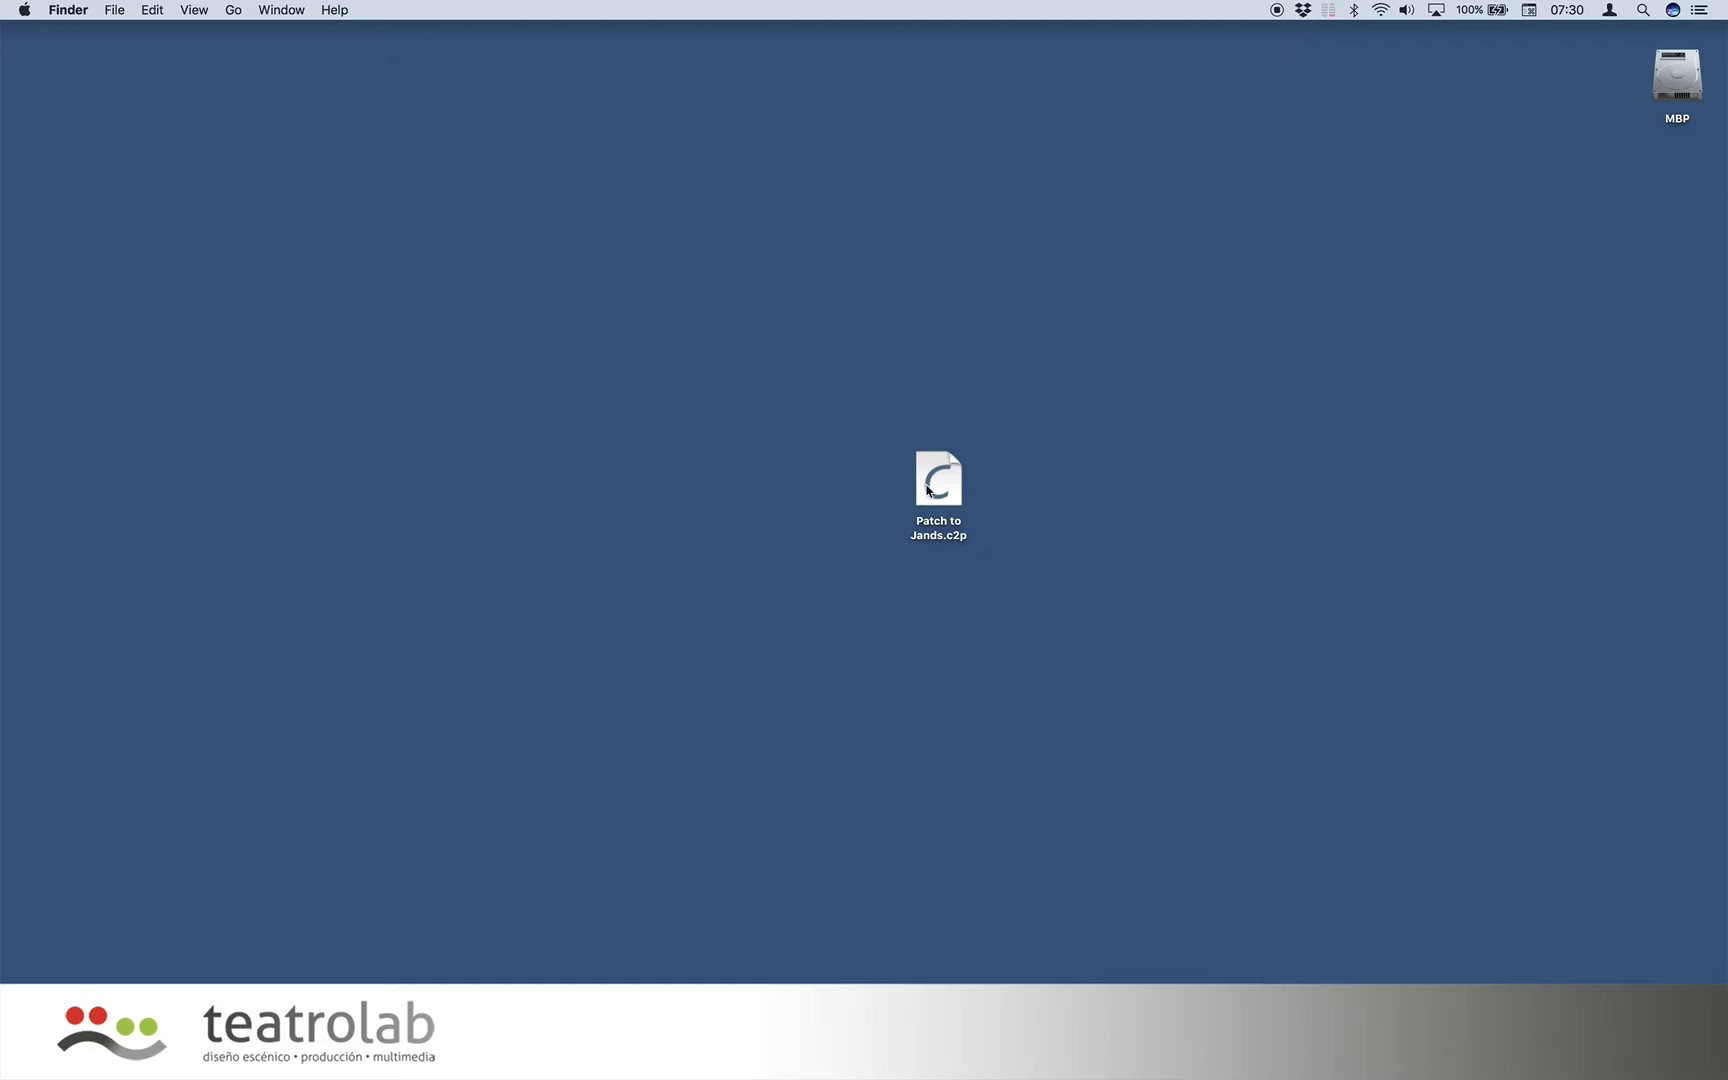
Open the project Patch to Jands.c2p in Capture and maximize its Beta view showing the top plan.
{"action": "double_click", "coordinate": [937, 484]}
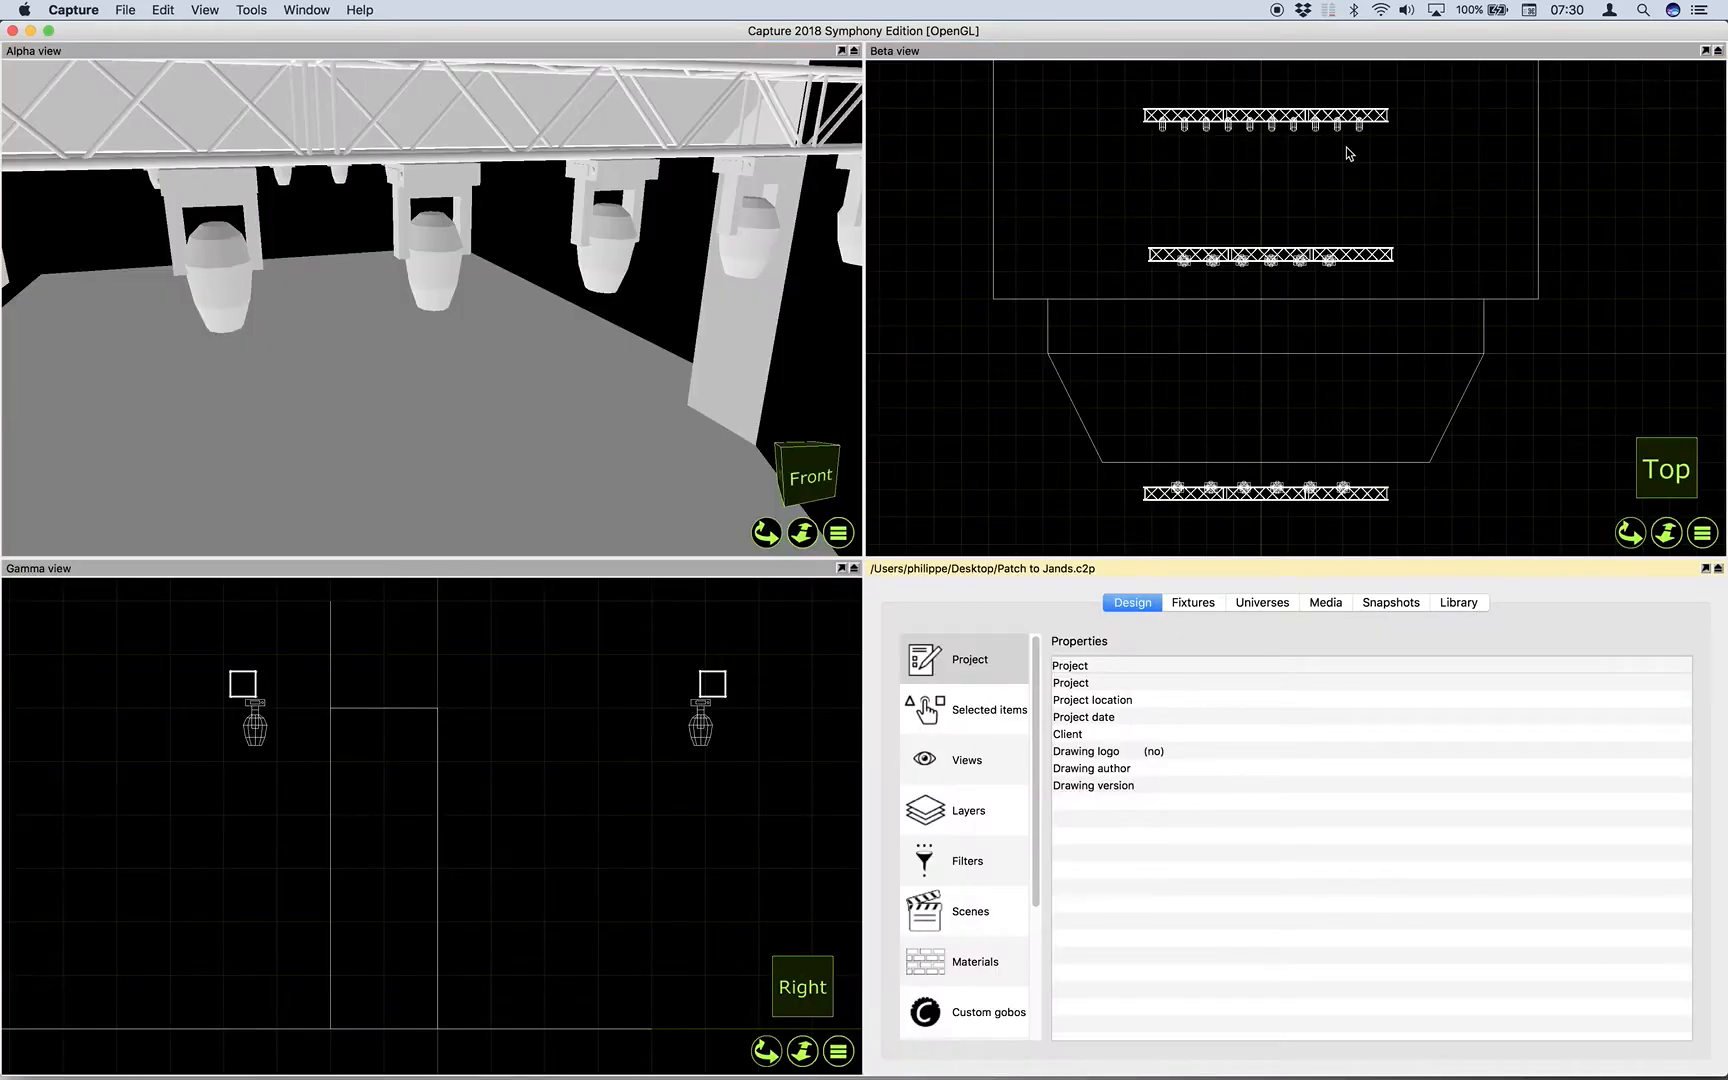
{"action": "left_click", "coordinate": [1705, 50]}
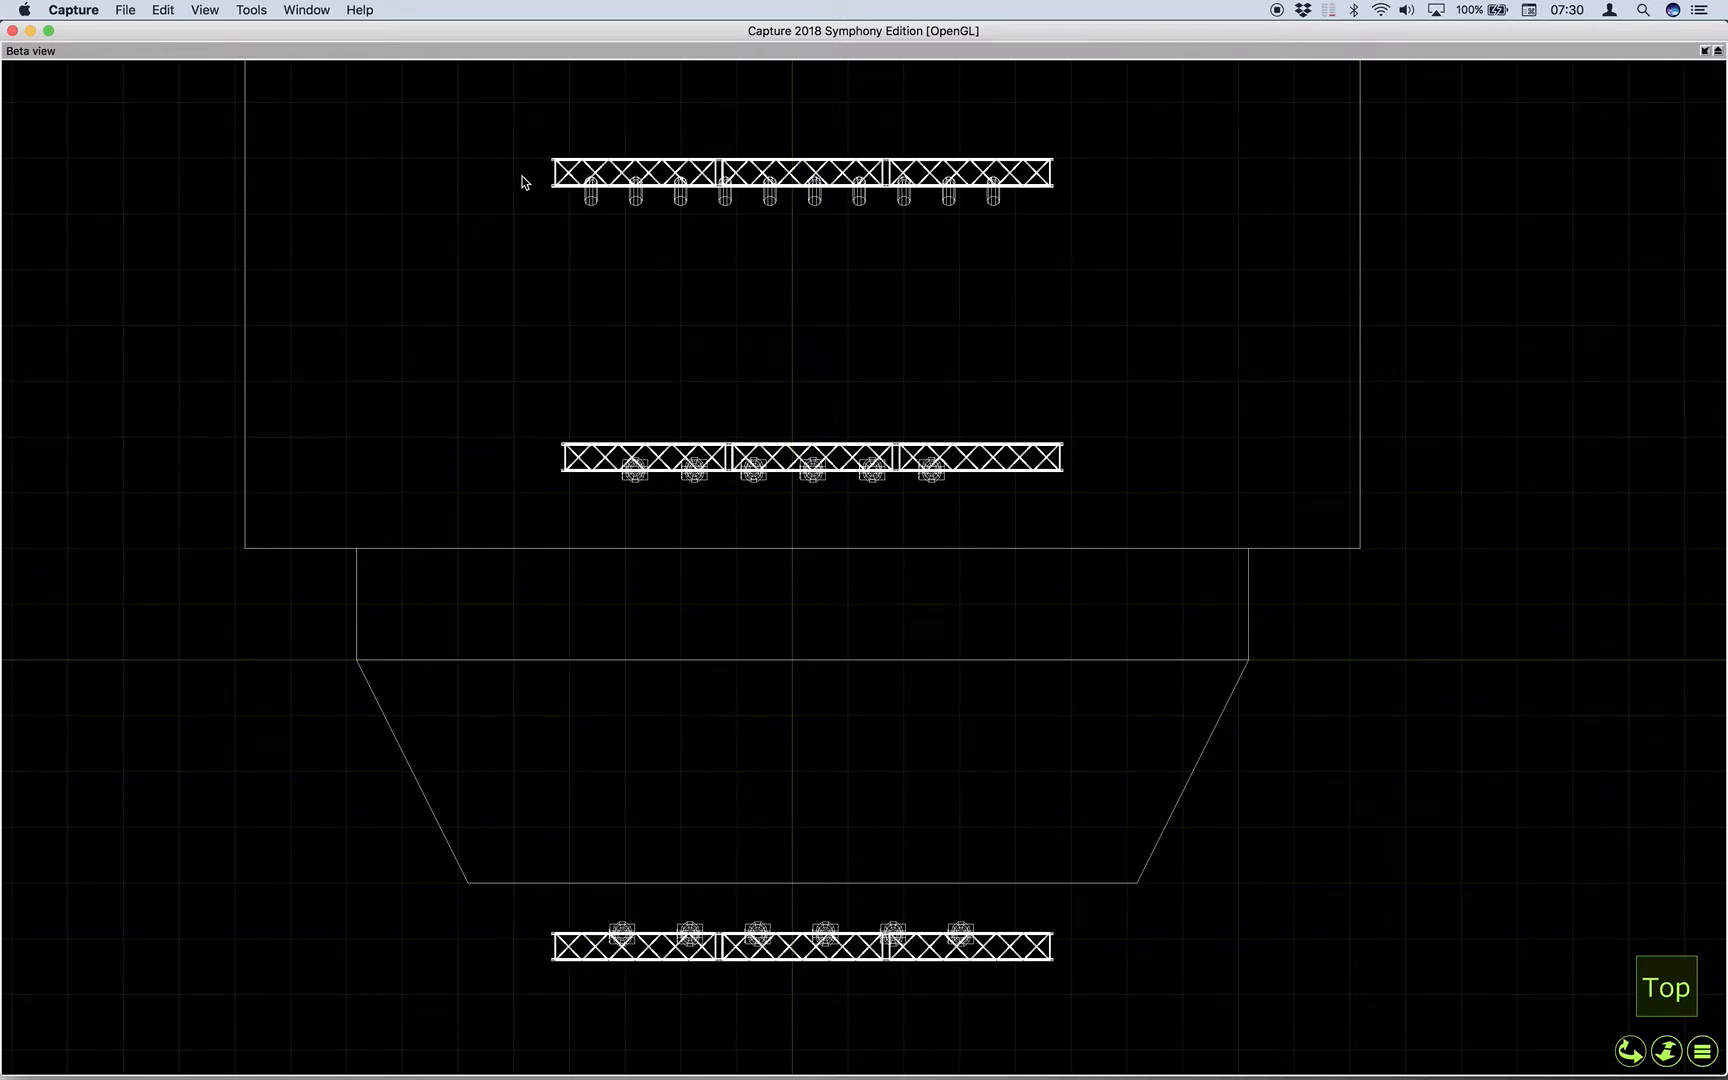
Highlight the fixtures on the rear, middle and front trusses in turn to examine the rig, and clear the selection.
{"action": "left_click_drag", "start_coordinate": [521, 180], "coordinate": [1085, 246]}
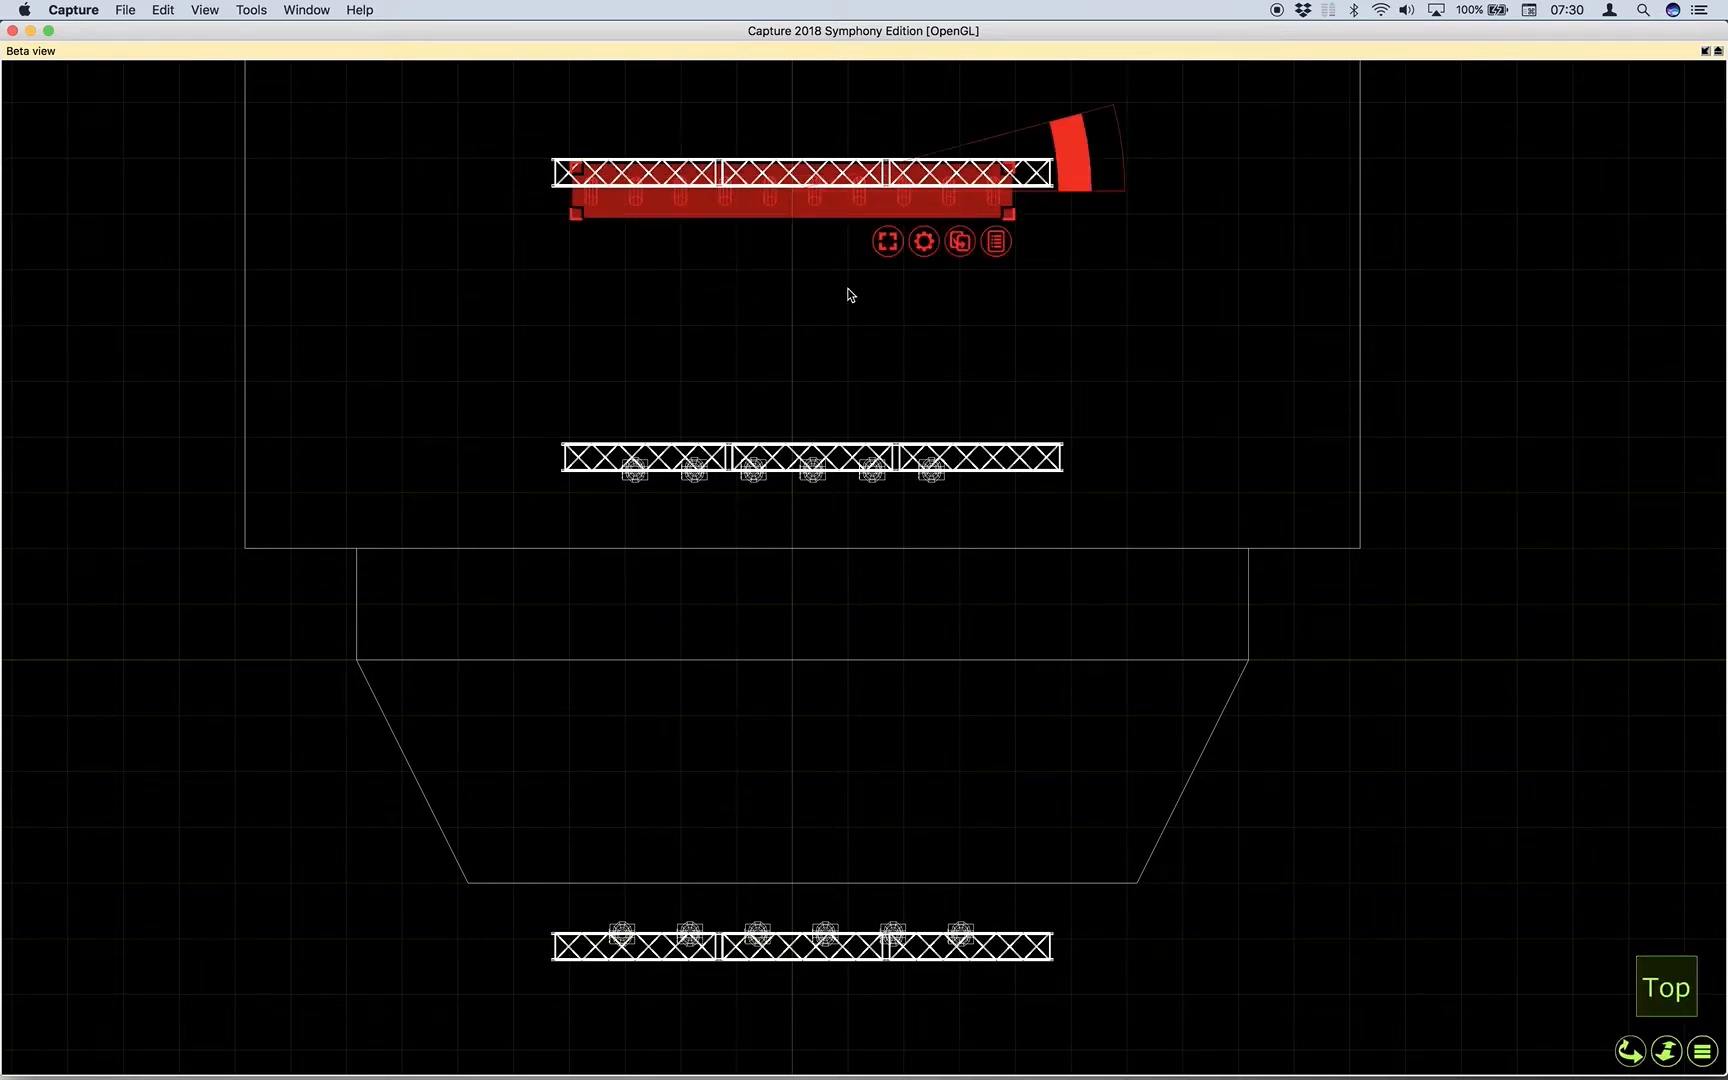
{"action": "left_click", "coordinate": [730, 266]}
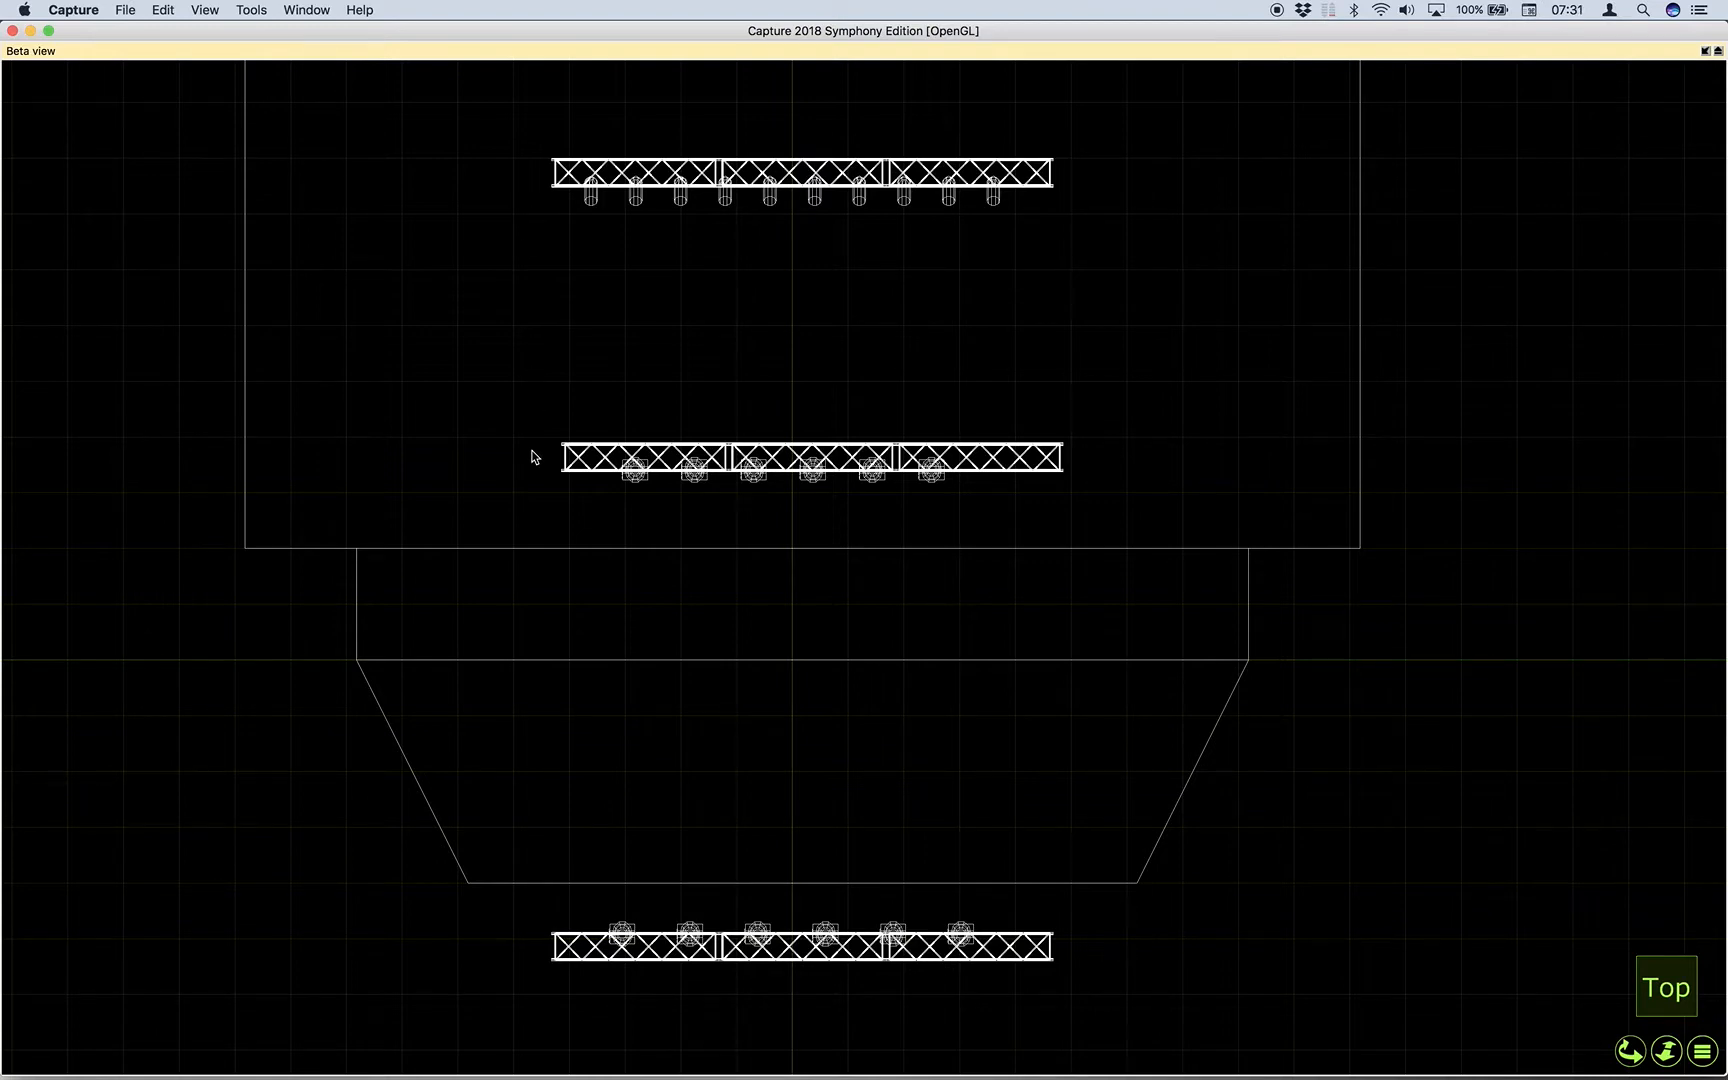
{"action": "left_click_drag", "start_coordinate": [531, 451], "coordinate": [1022, 514]}
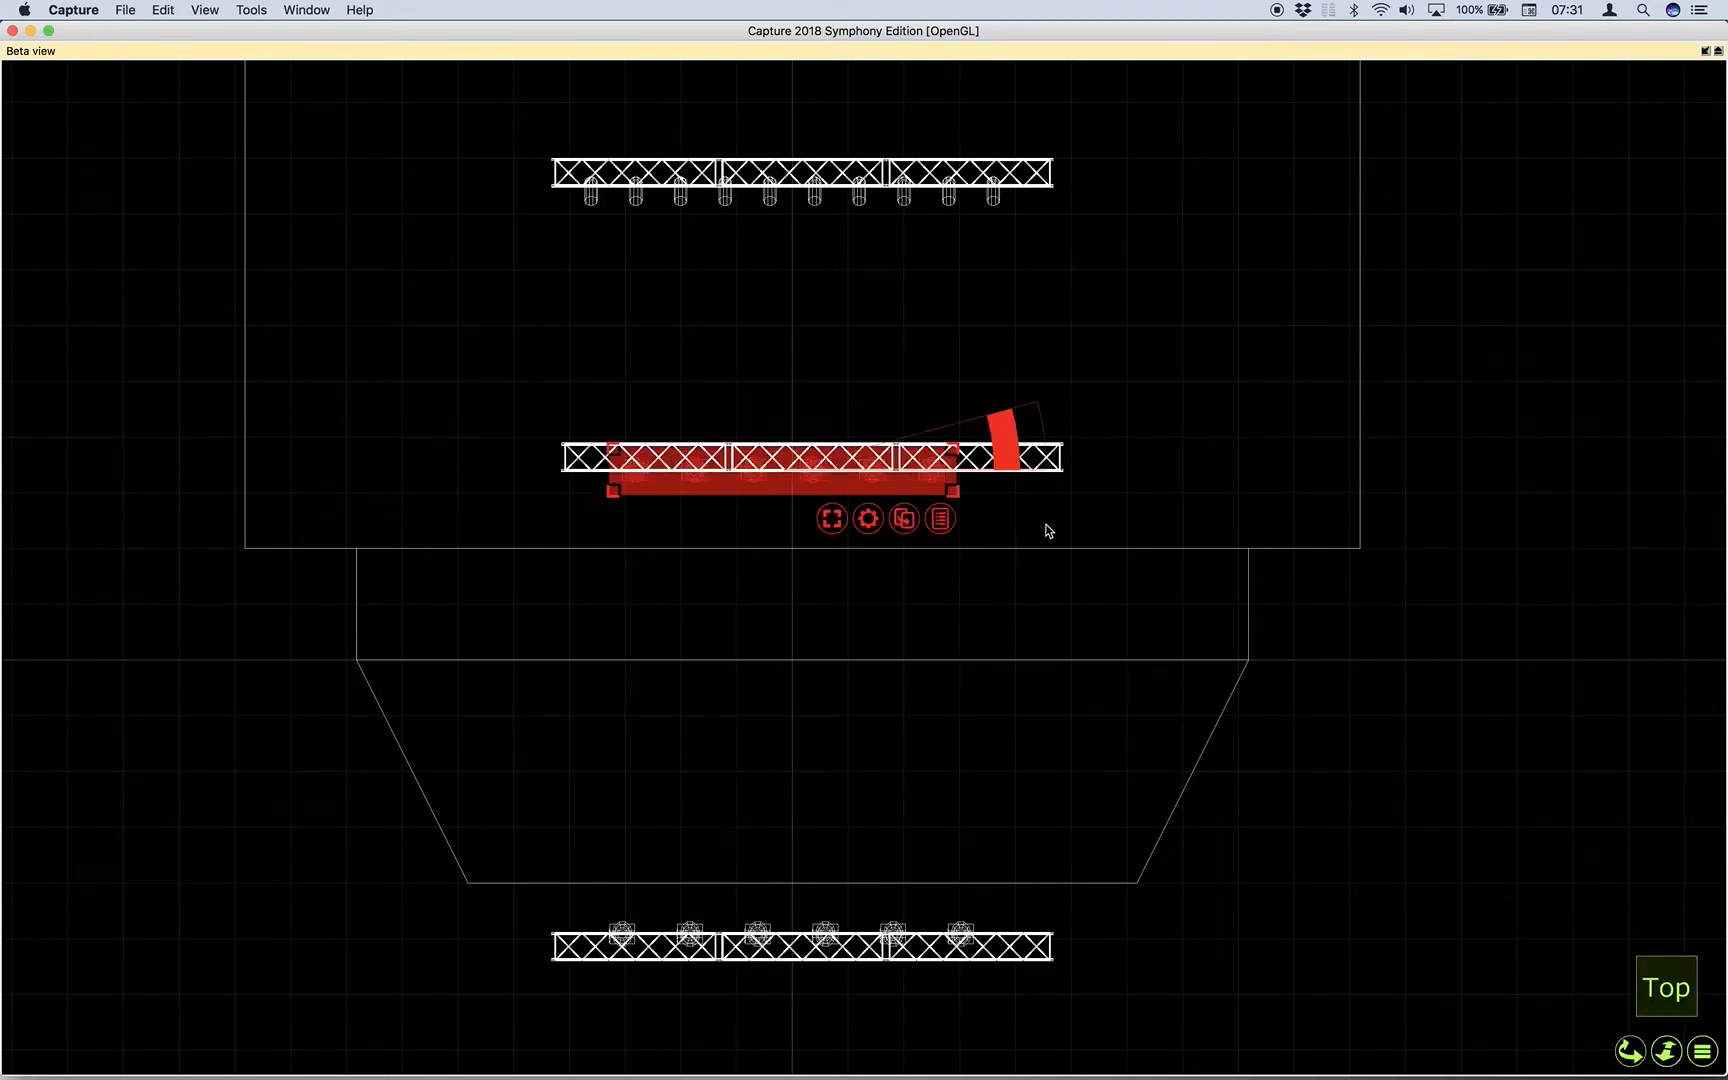
{"action": "left_click_drag", "start_coordinate": [537, 824], "coordinate": [1035, 957]}
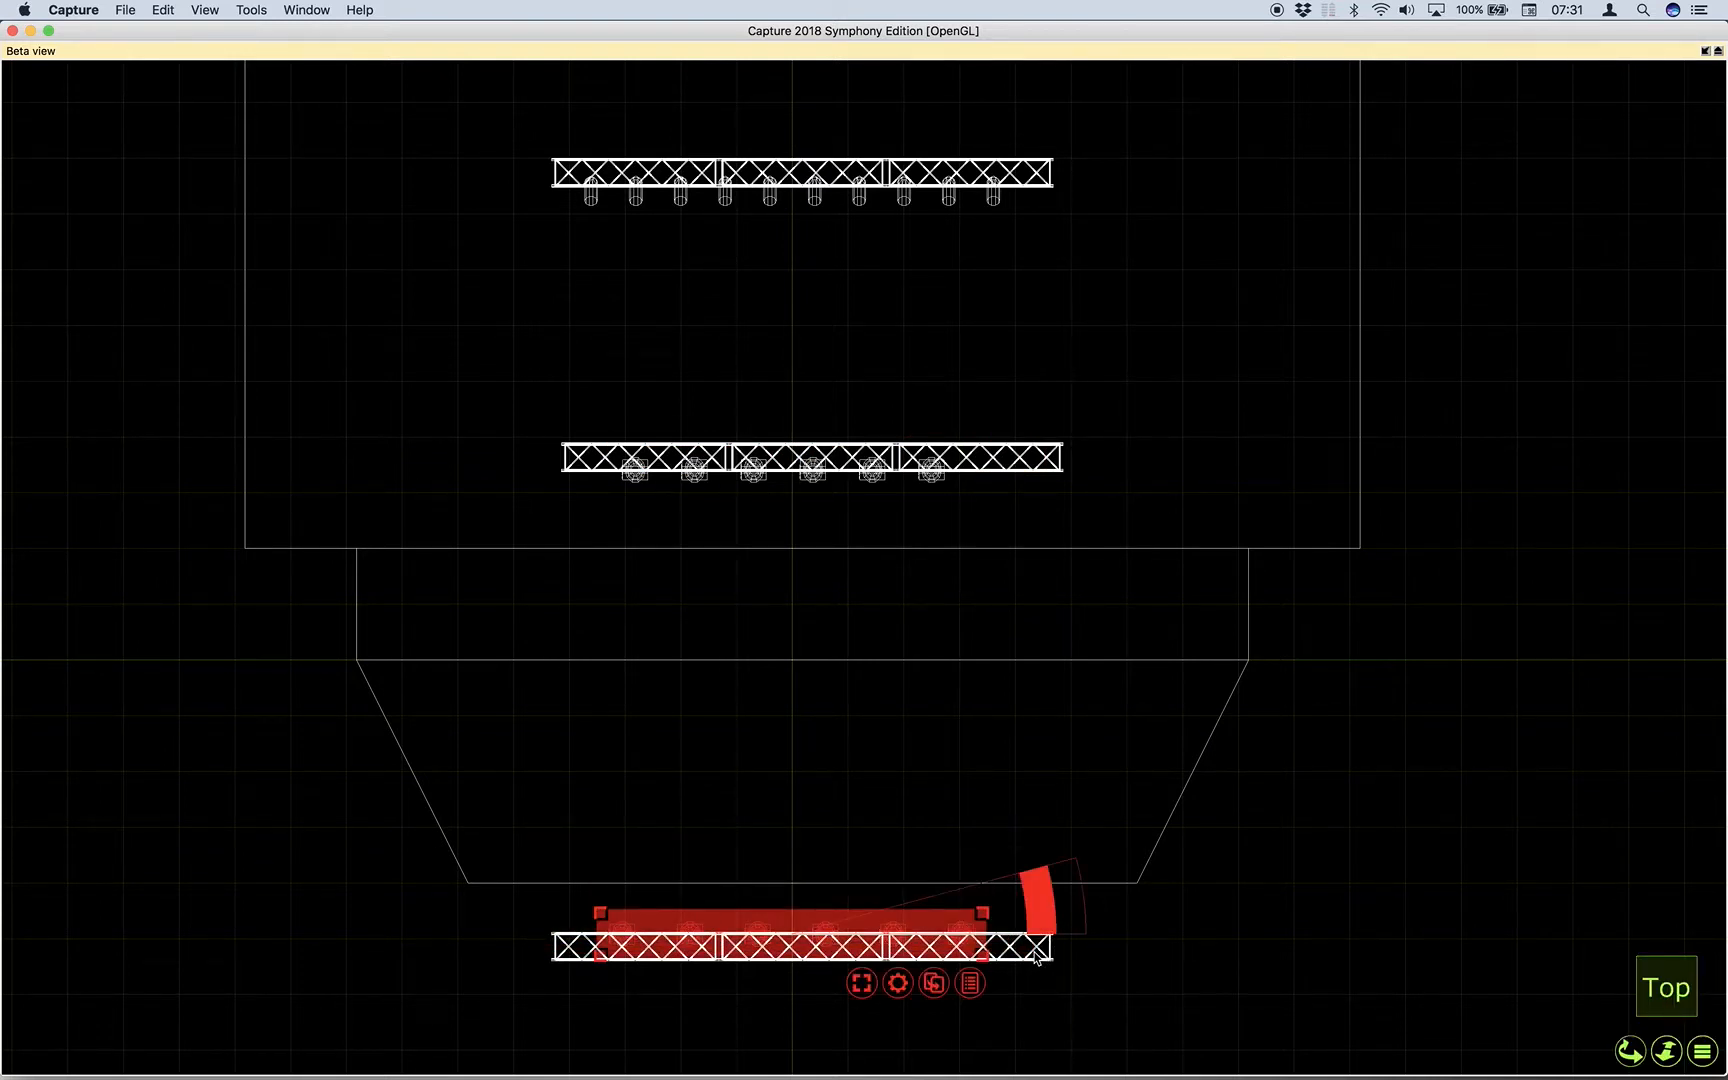
{"action": "left_click", "coordinate": [1320, 858]}
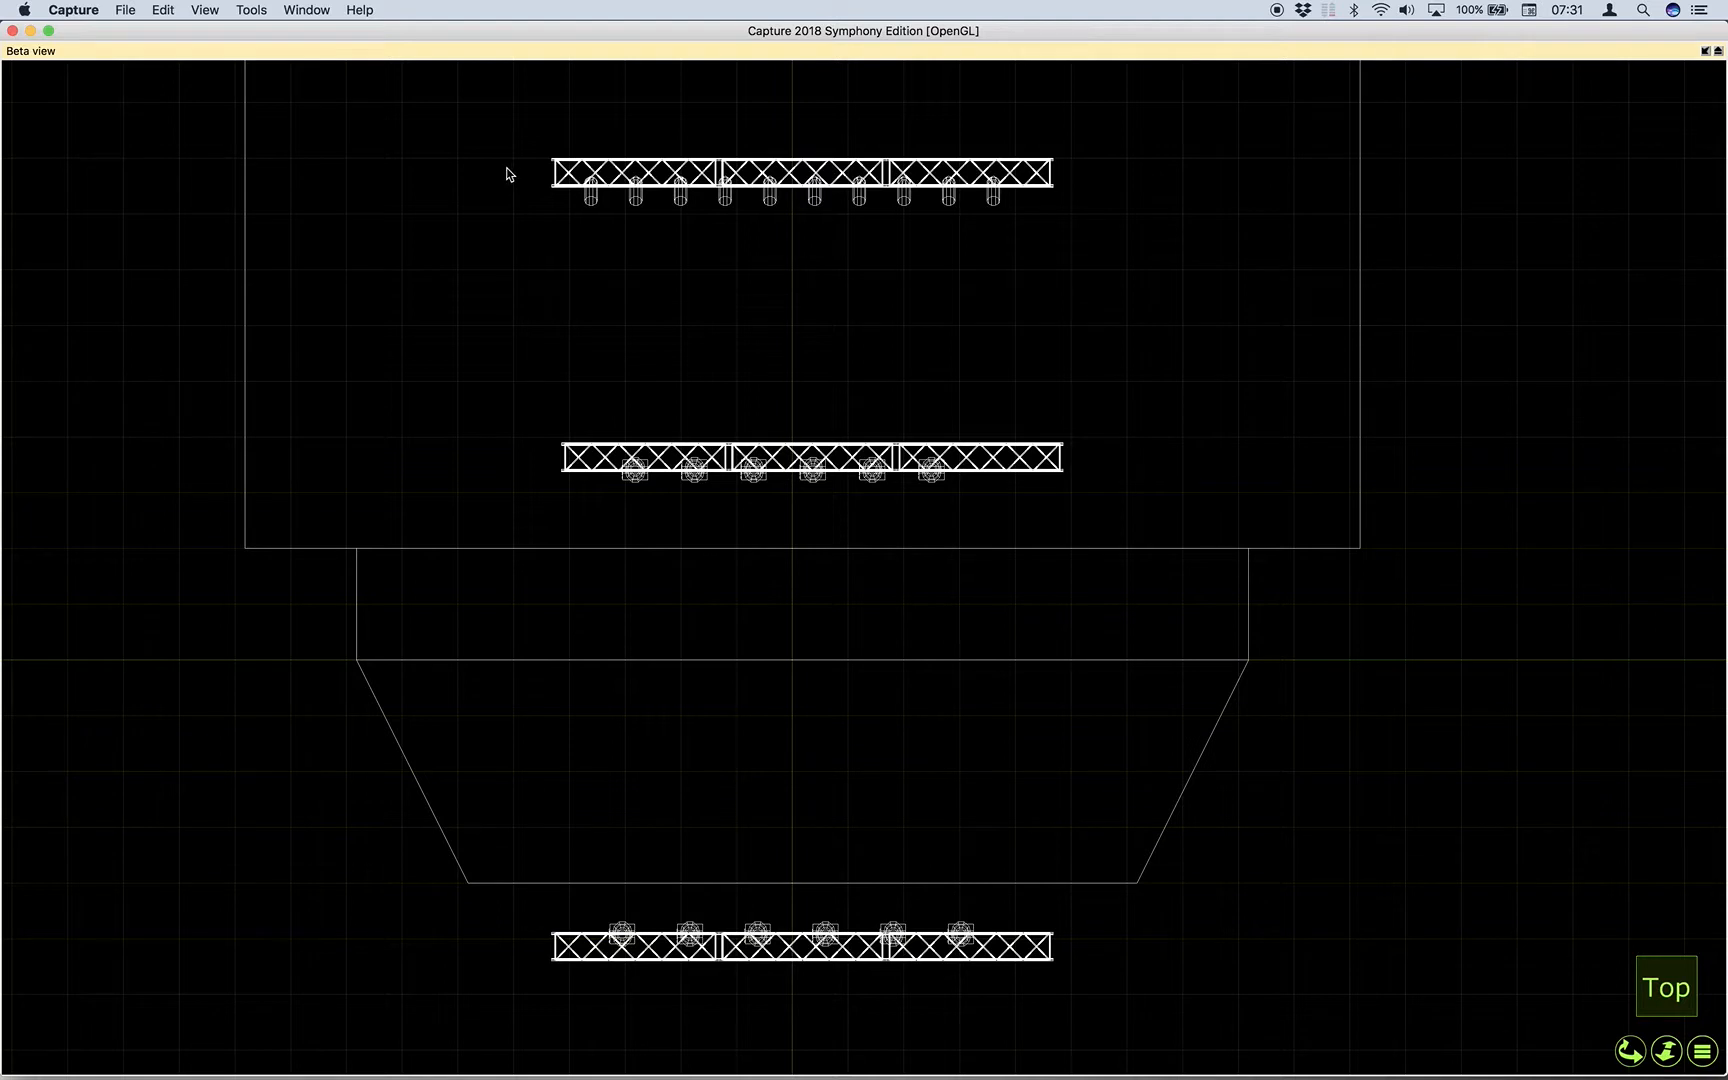
{"action": "left_click_drag", "start_coordinate": [506, 167], "coordinate": [1139, 270]}
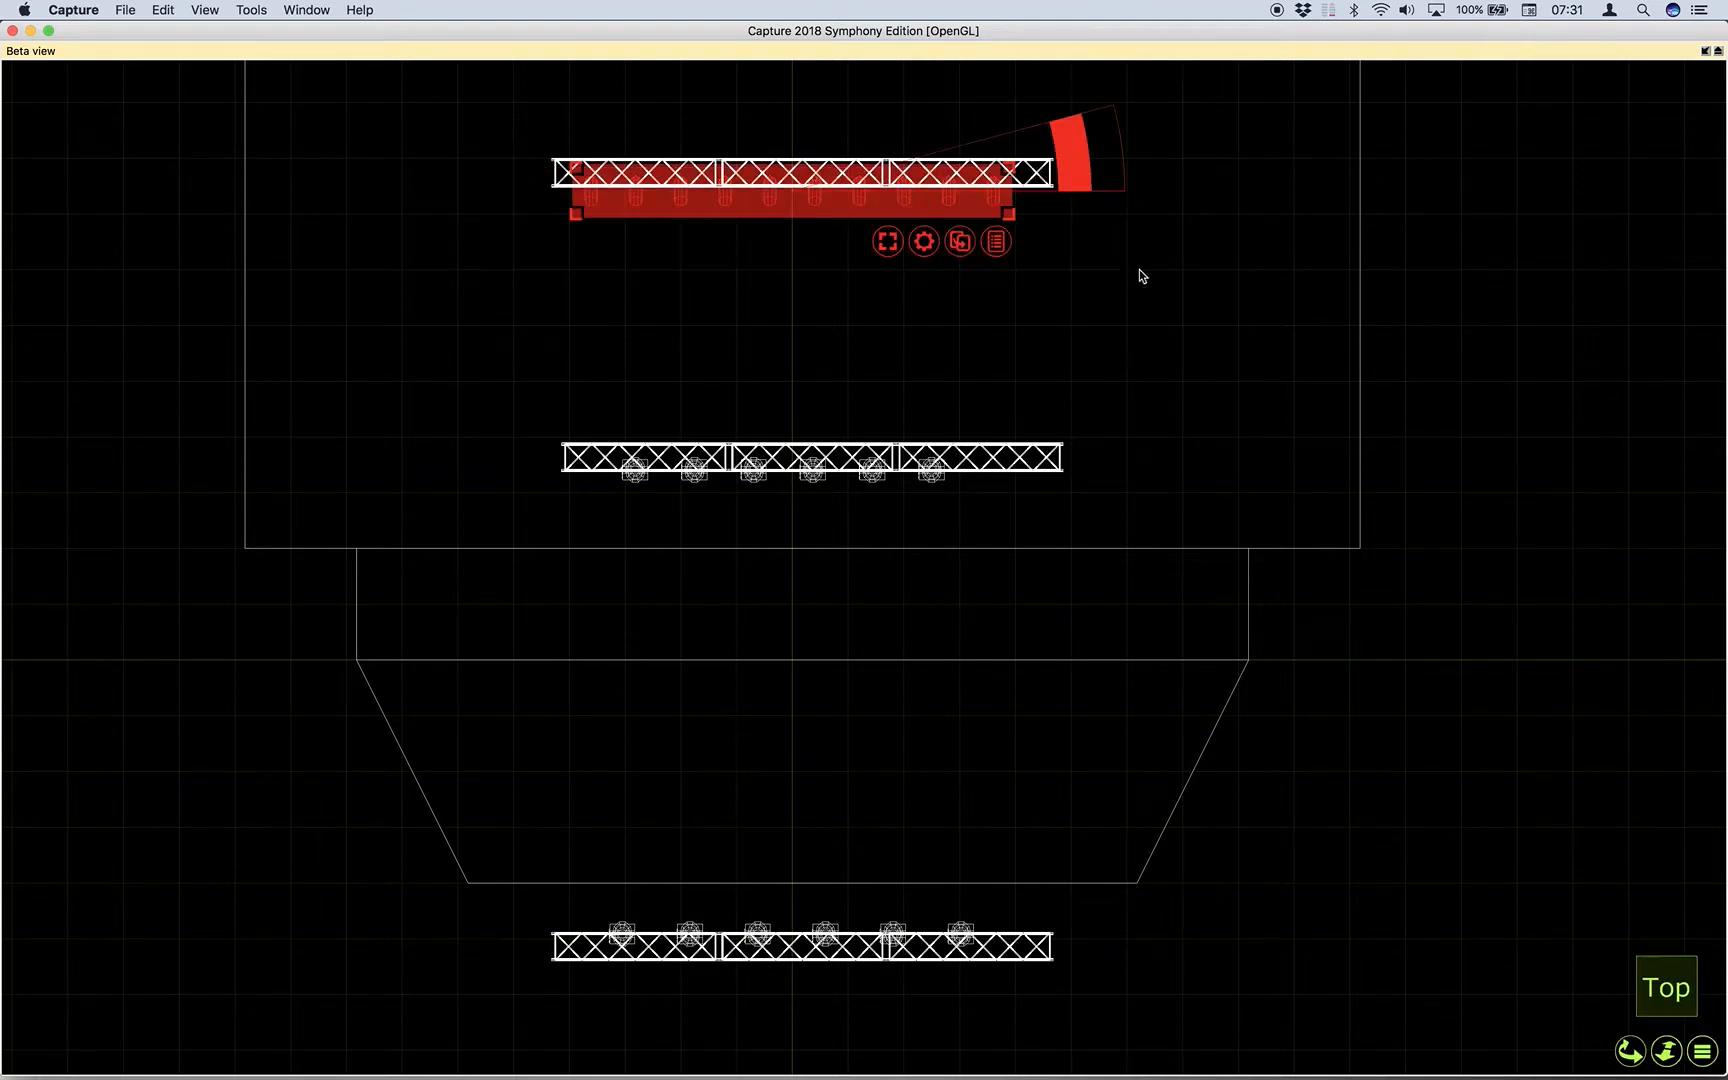
{"action": "left_click", "coordinate": [924, 245]}
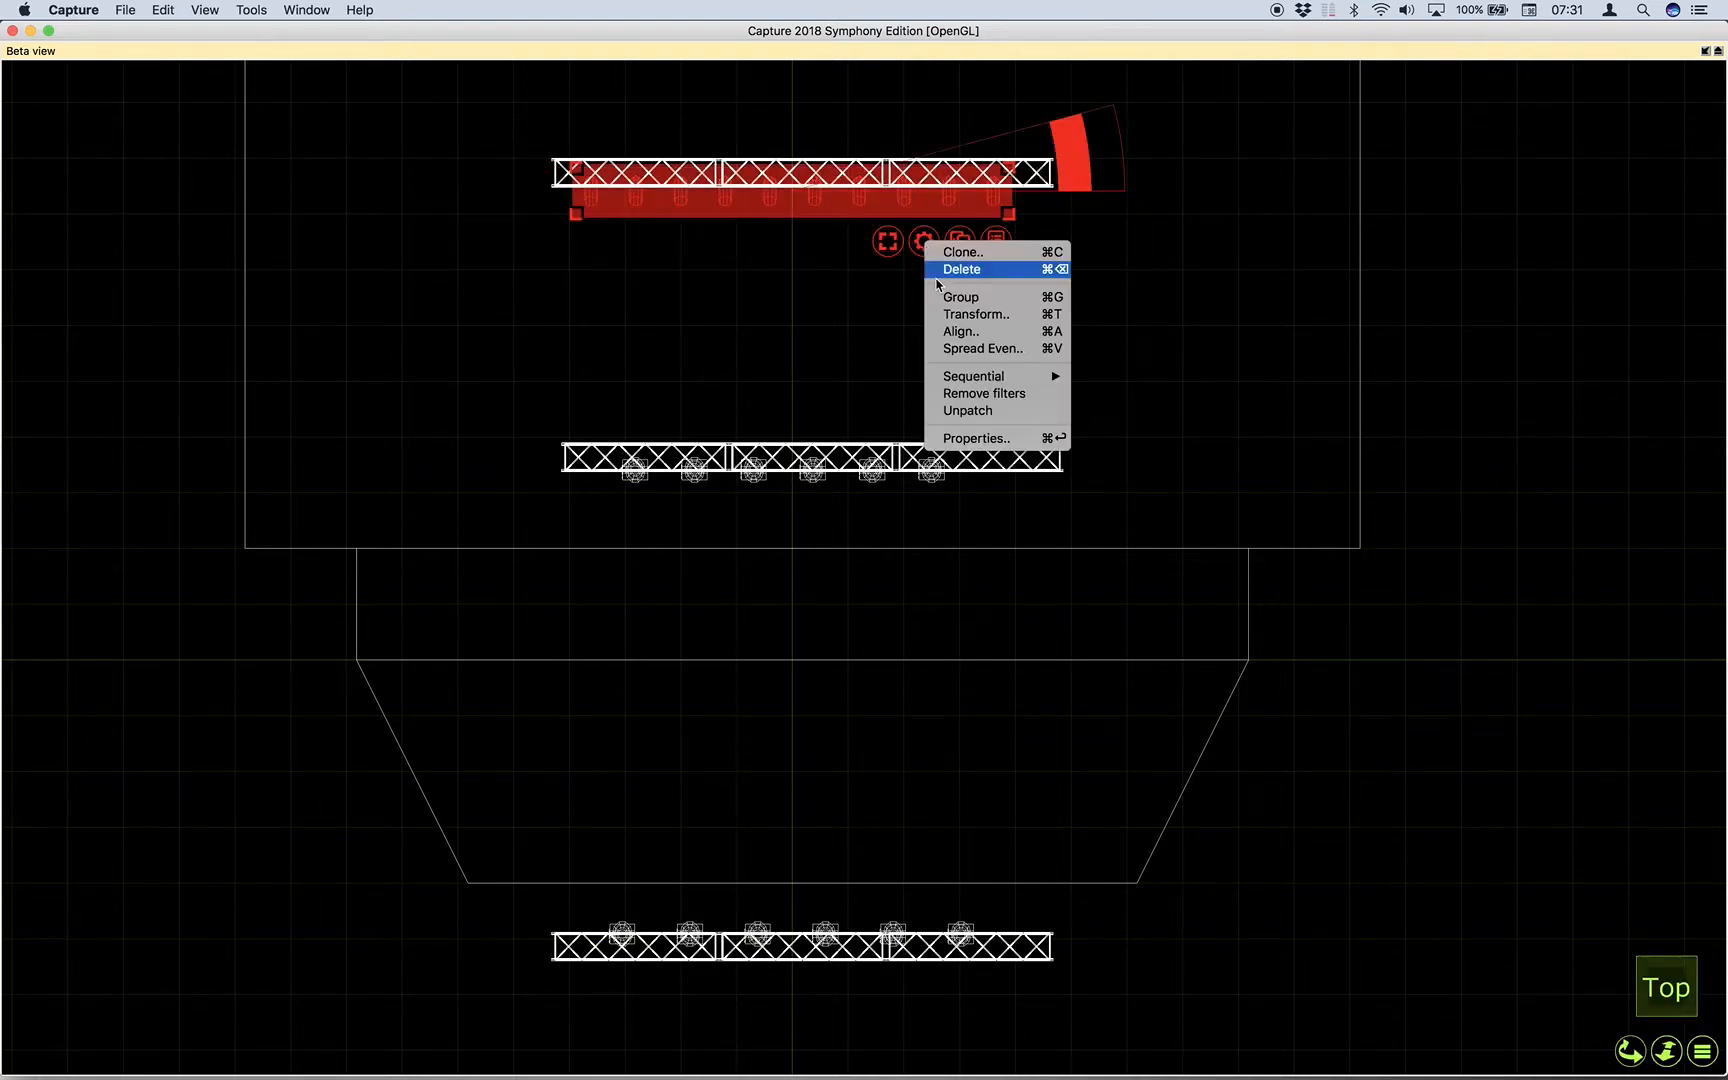
{"action": "mouse_move", "coordinate": [973, 375]}
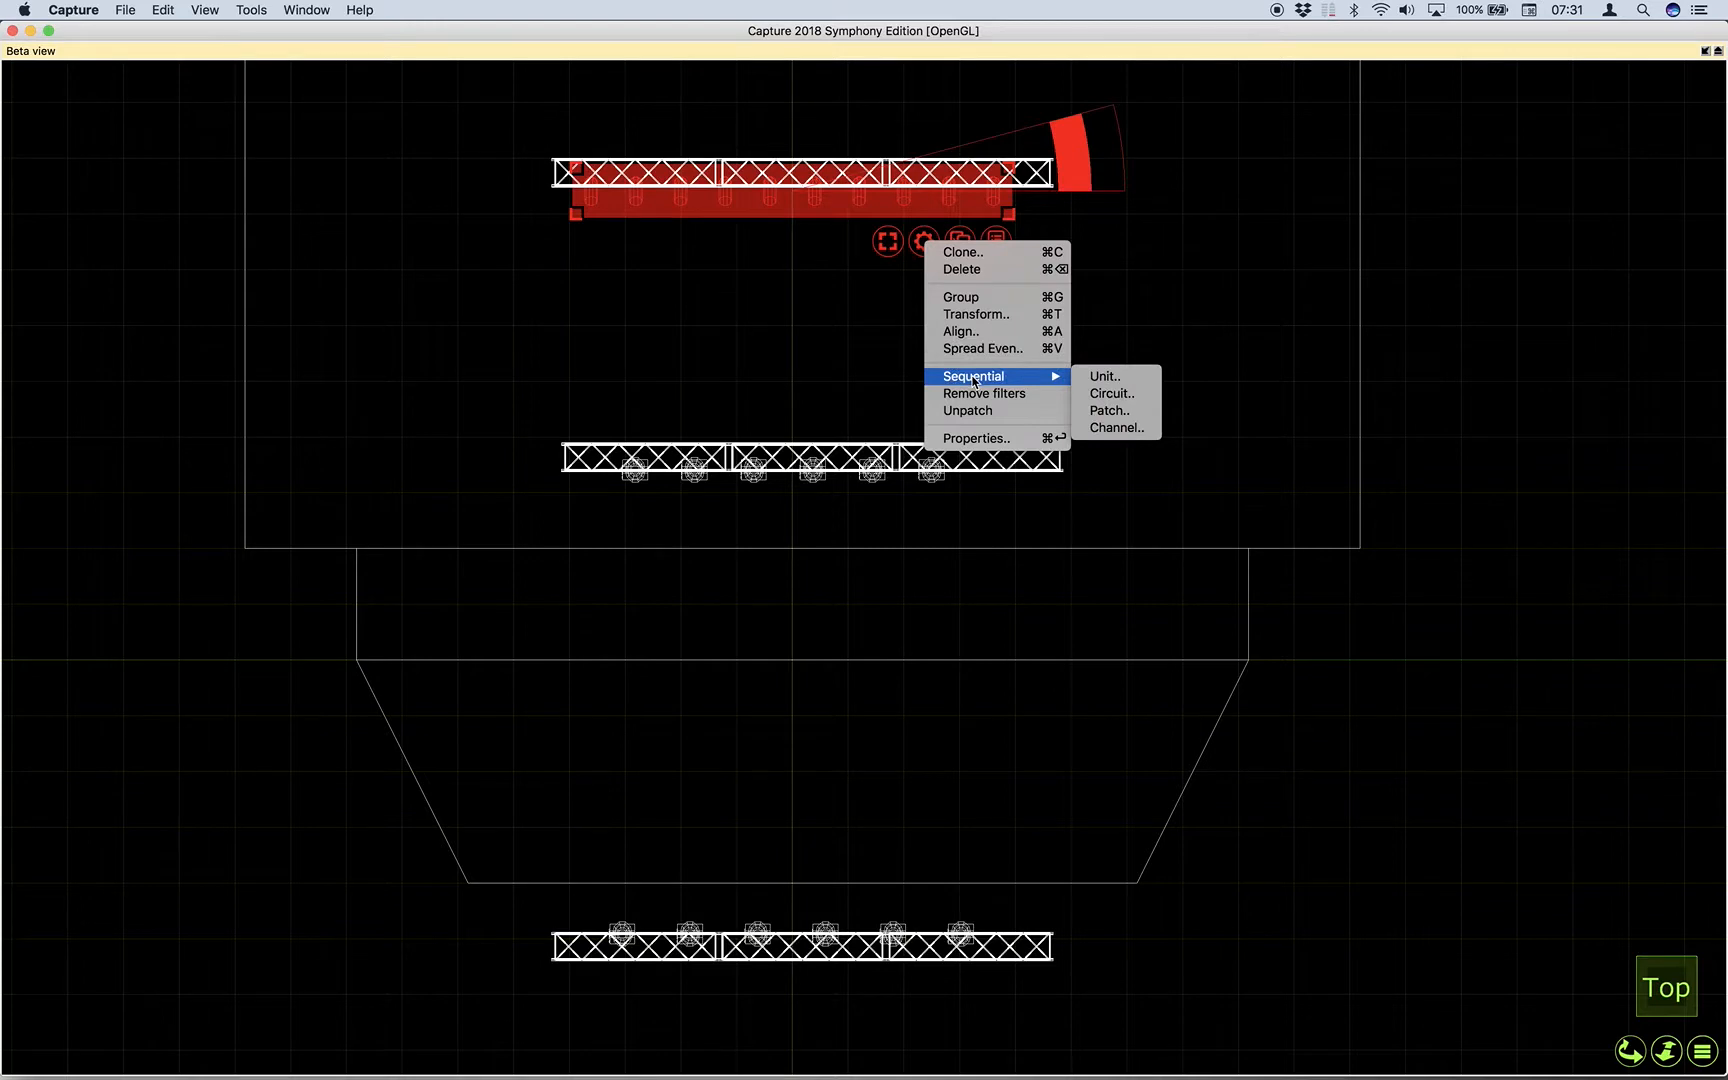
{"action": "left_click", "coordinate": [1117, 382]}
{"action": "left_click", "coordinate": [476, 183]}
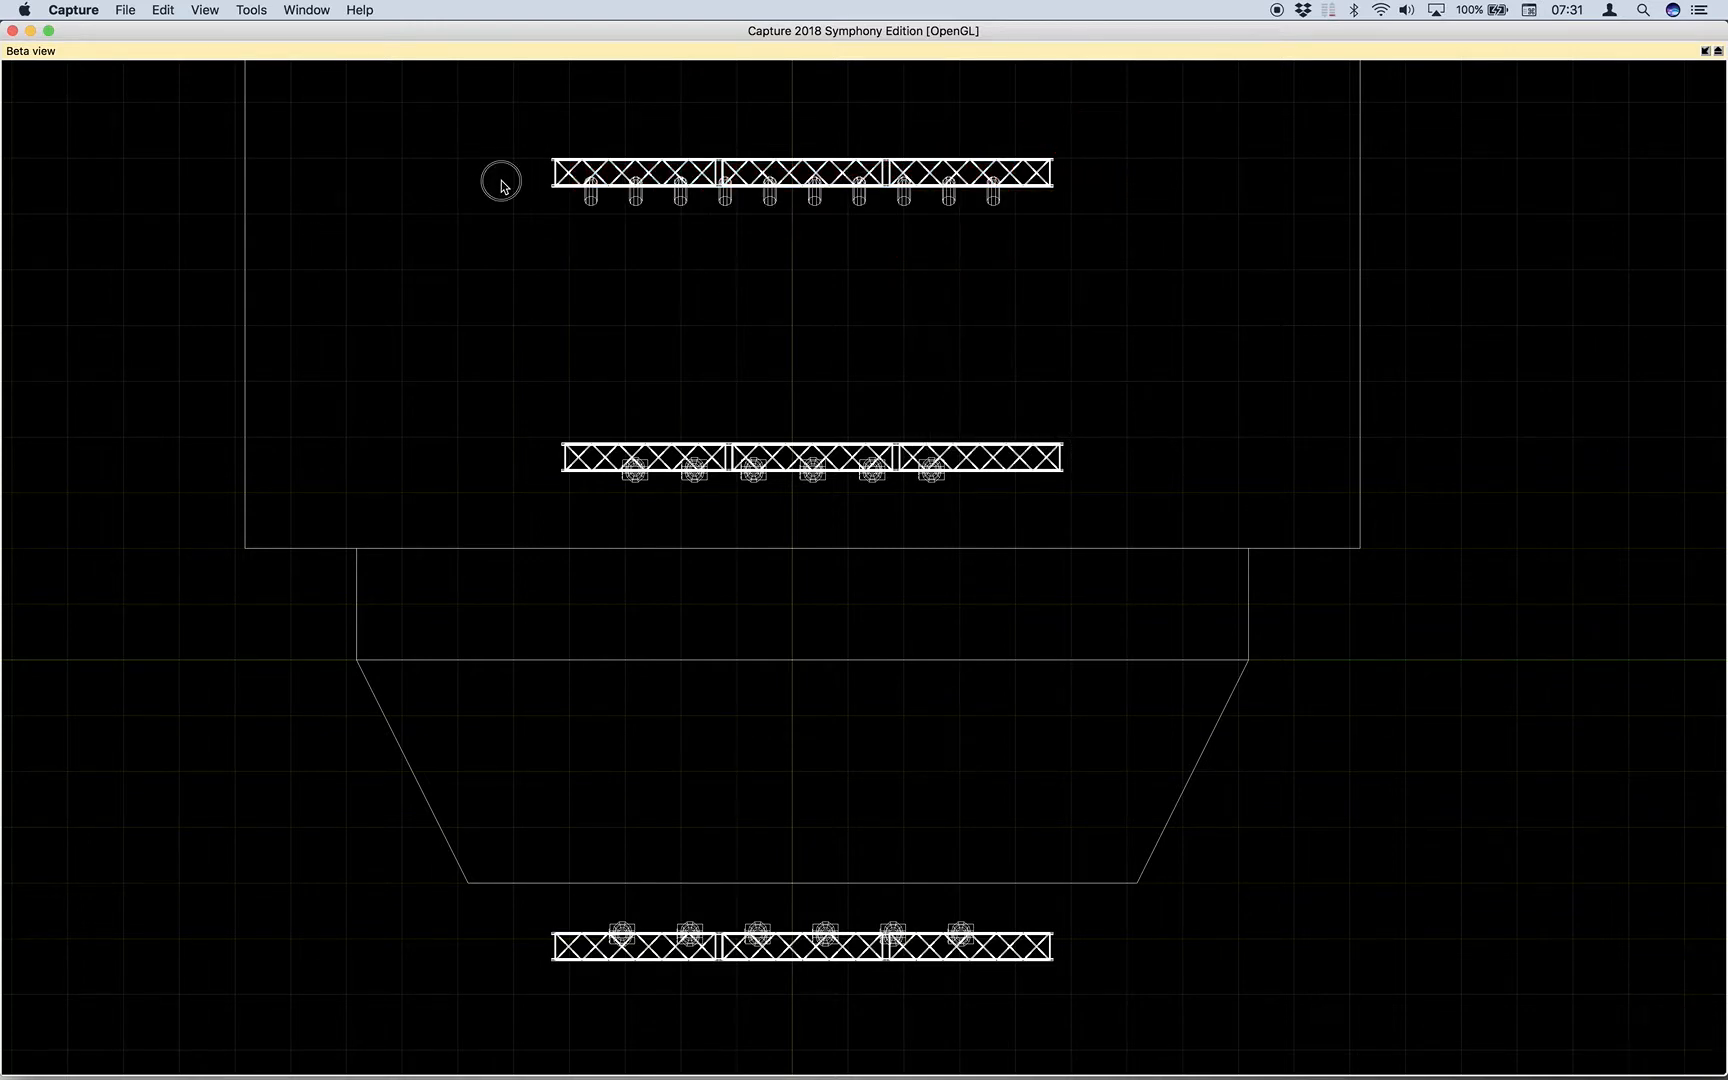
Assign sequential unit numbers to the fixtures on the rear truss, starting at 1 with overlap 0 and gap 0.
{"action": "left_click_drag", "start_coordinate": [501, 172], "coordinate": [1151, 225]}
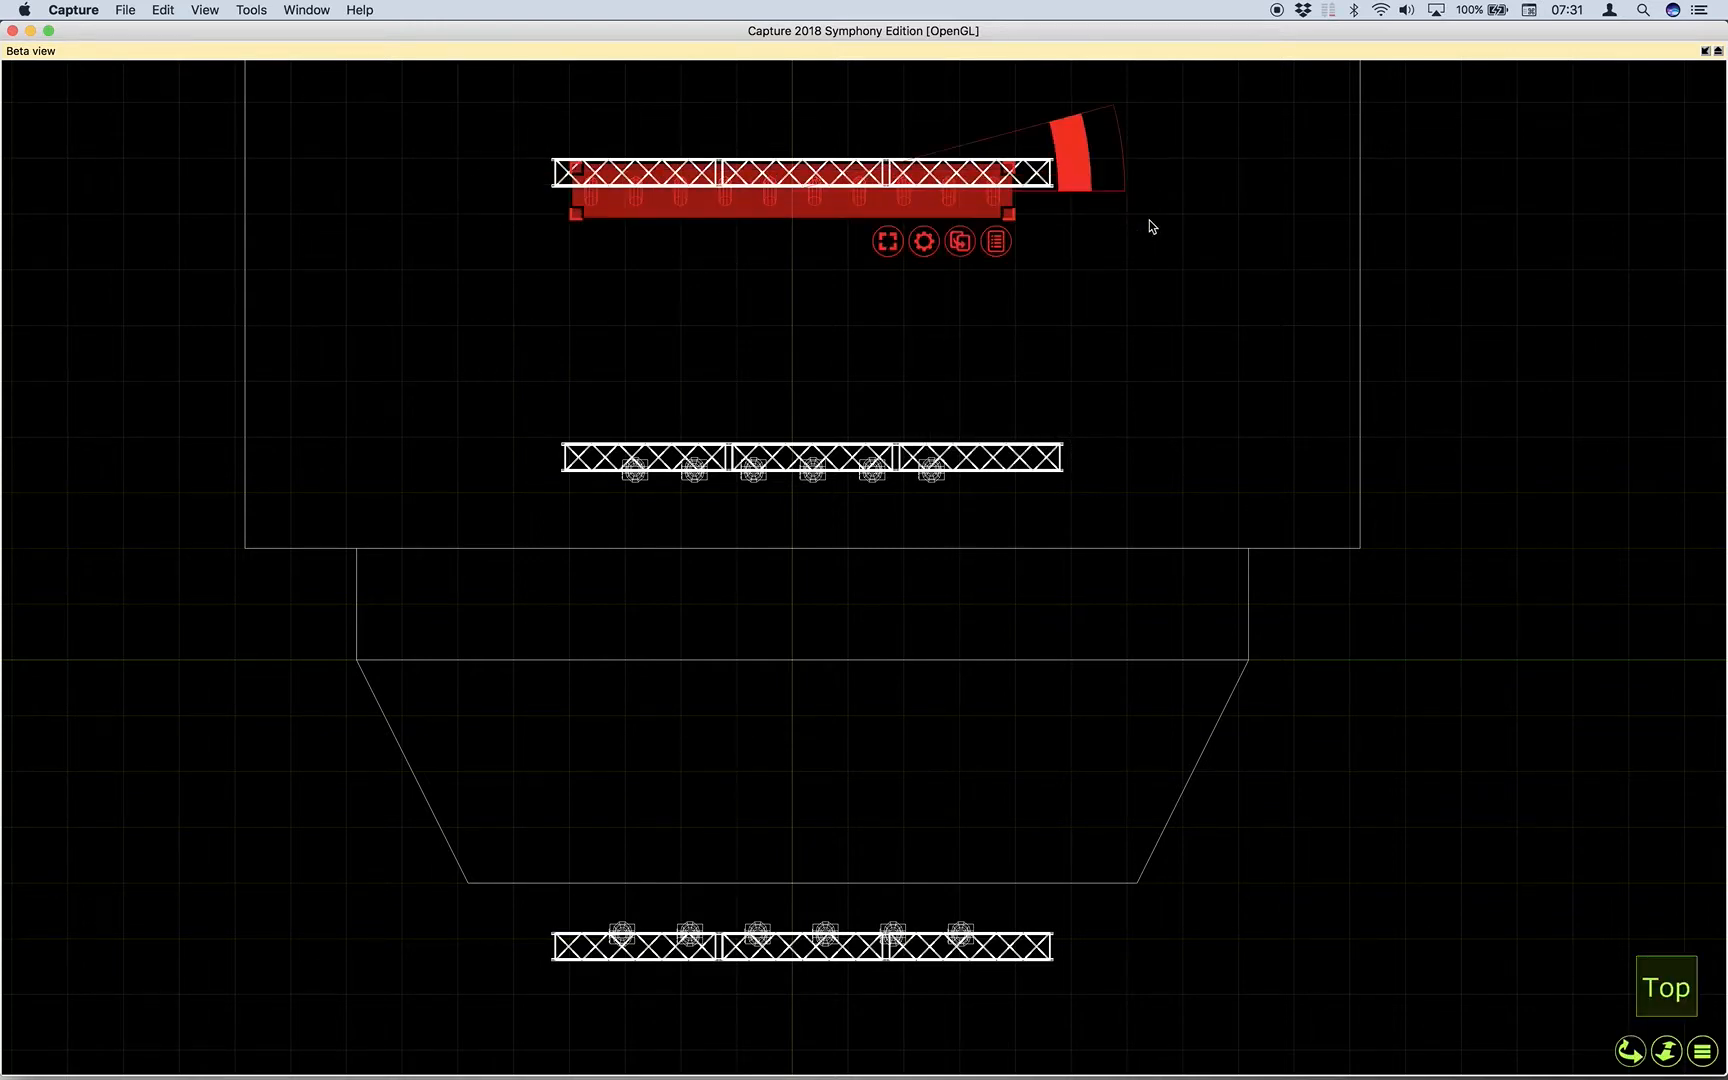
{"action": "left_click", "coordinate": [930, 238]}
{"action": "mouse_move", "coordinate": [971, 375]}
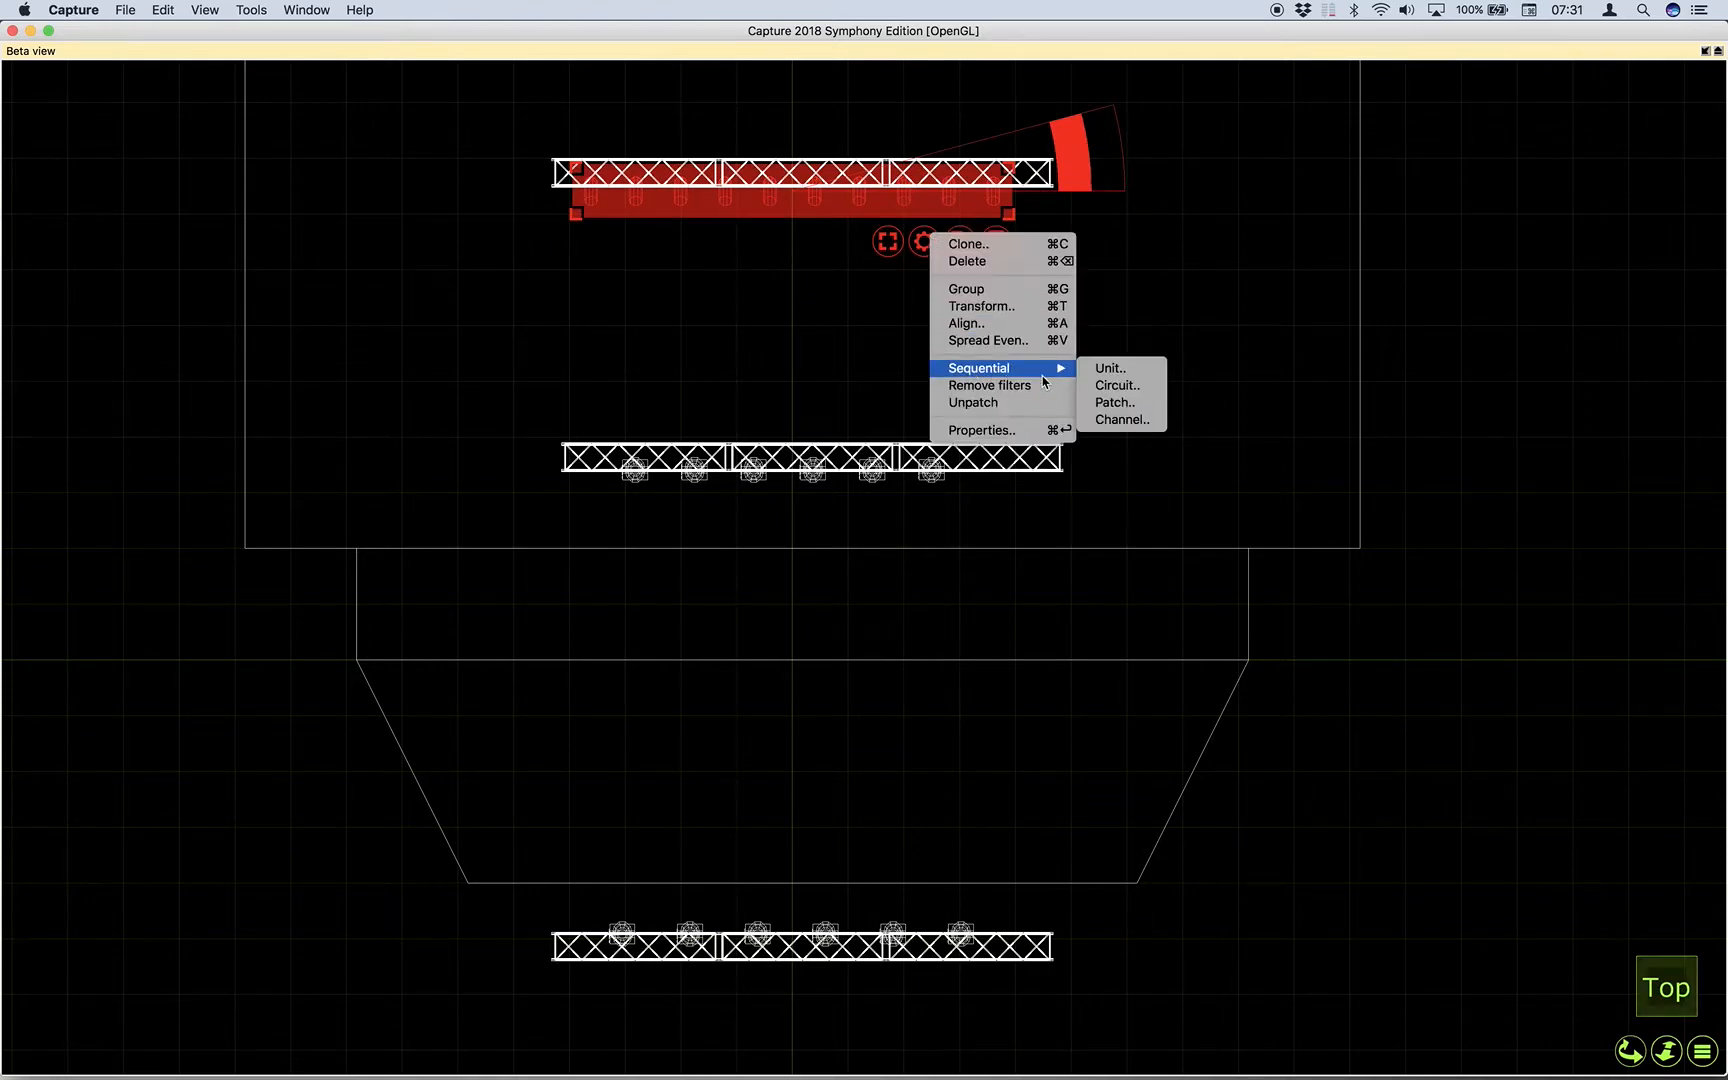
{"action": "left_click", "coordinate": [1119, 374]}
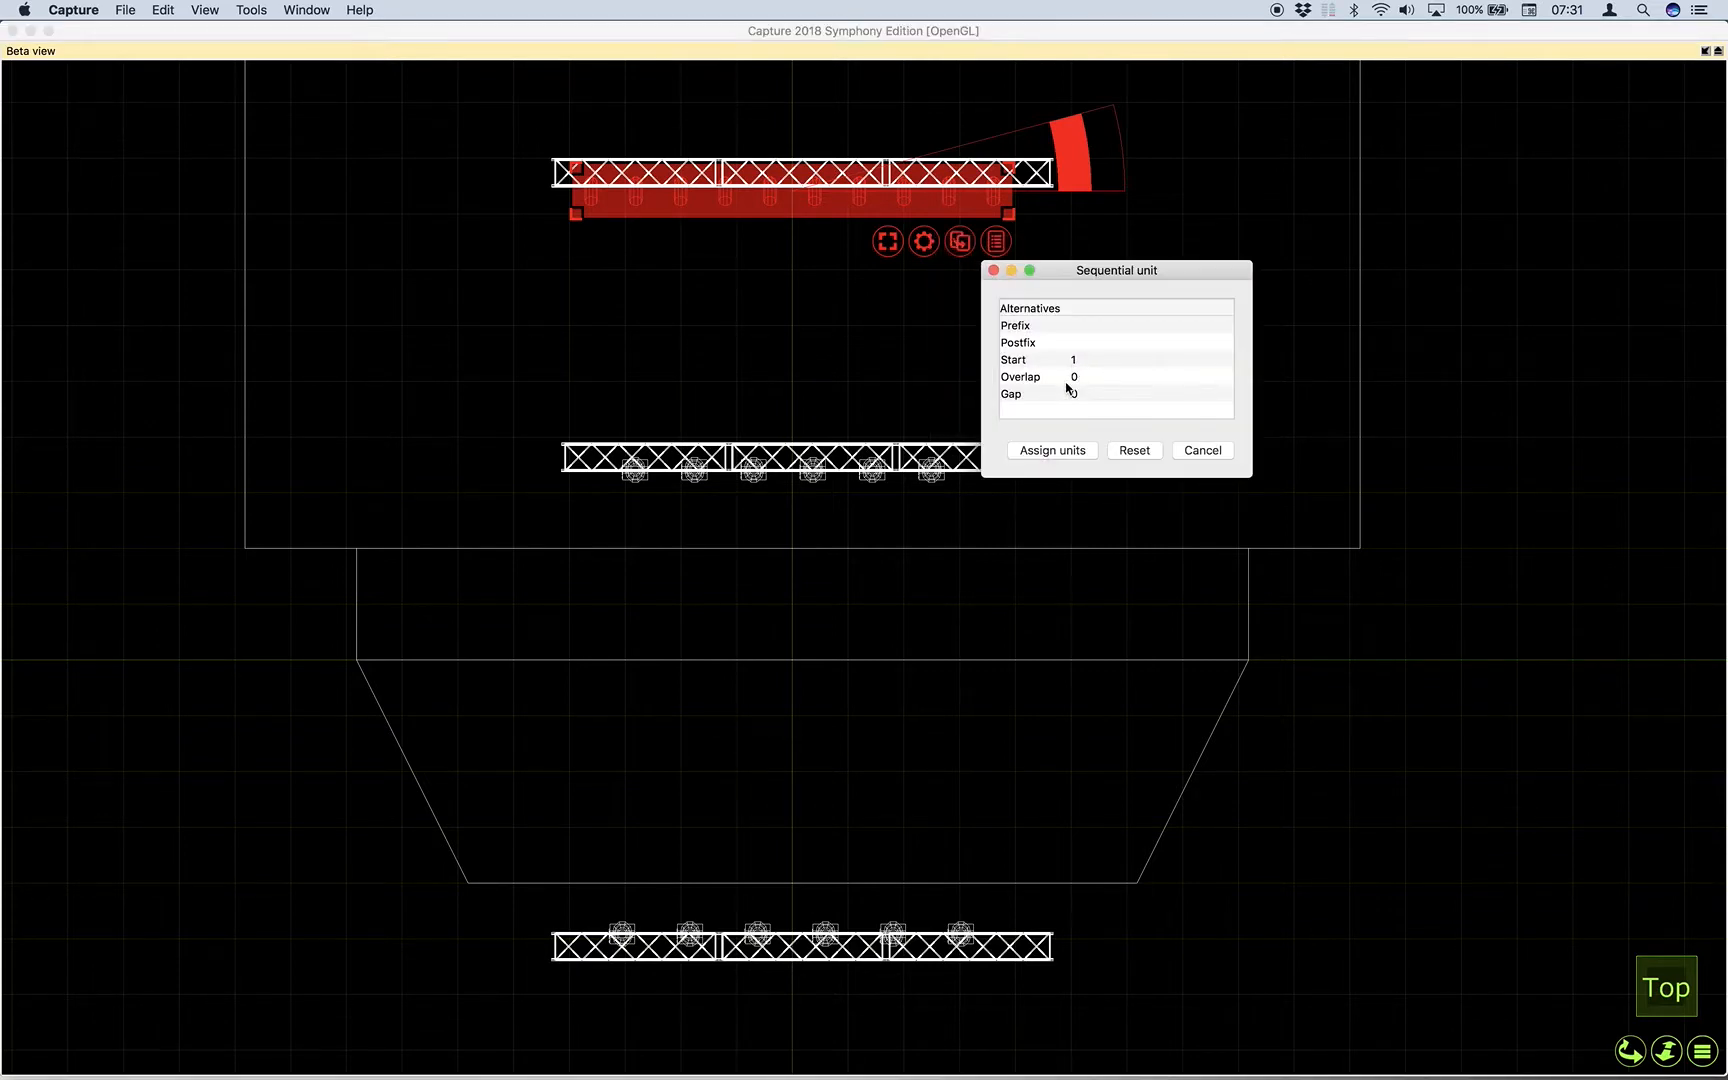
{"action": "left_click", "coordinate": [1073, 451]}
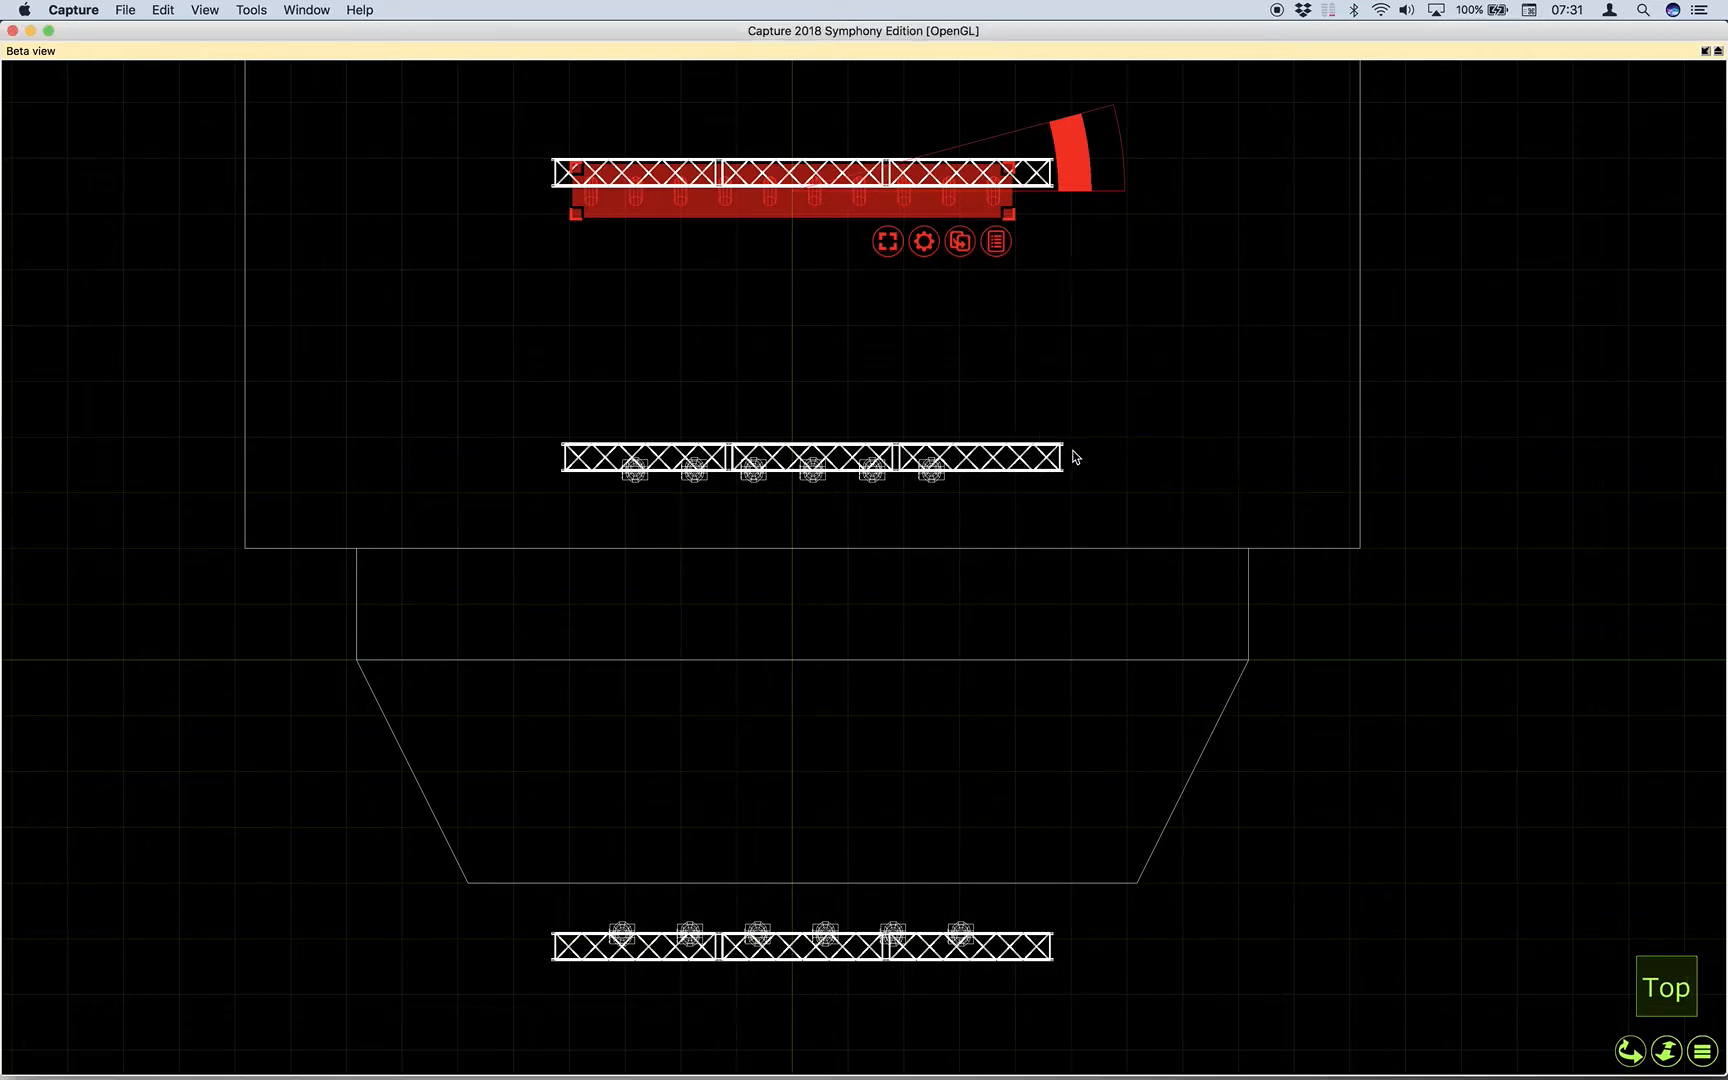
{"action": "left_click", "coordinate": [985, 363]}
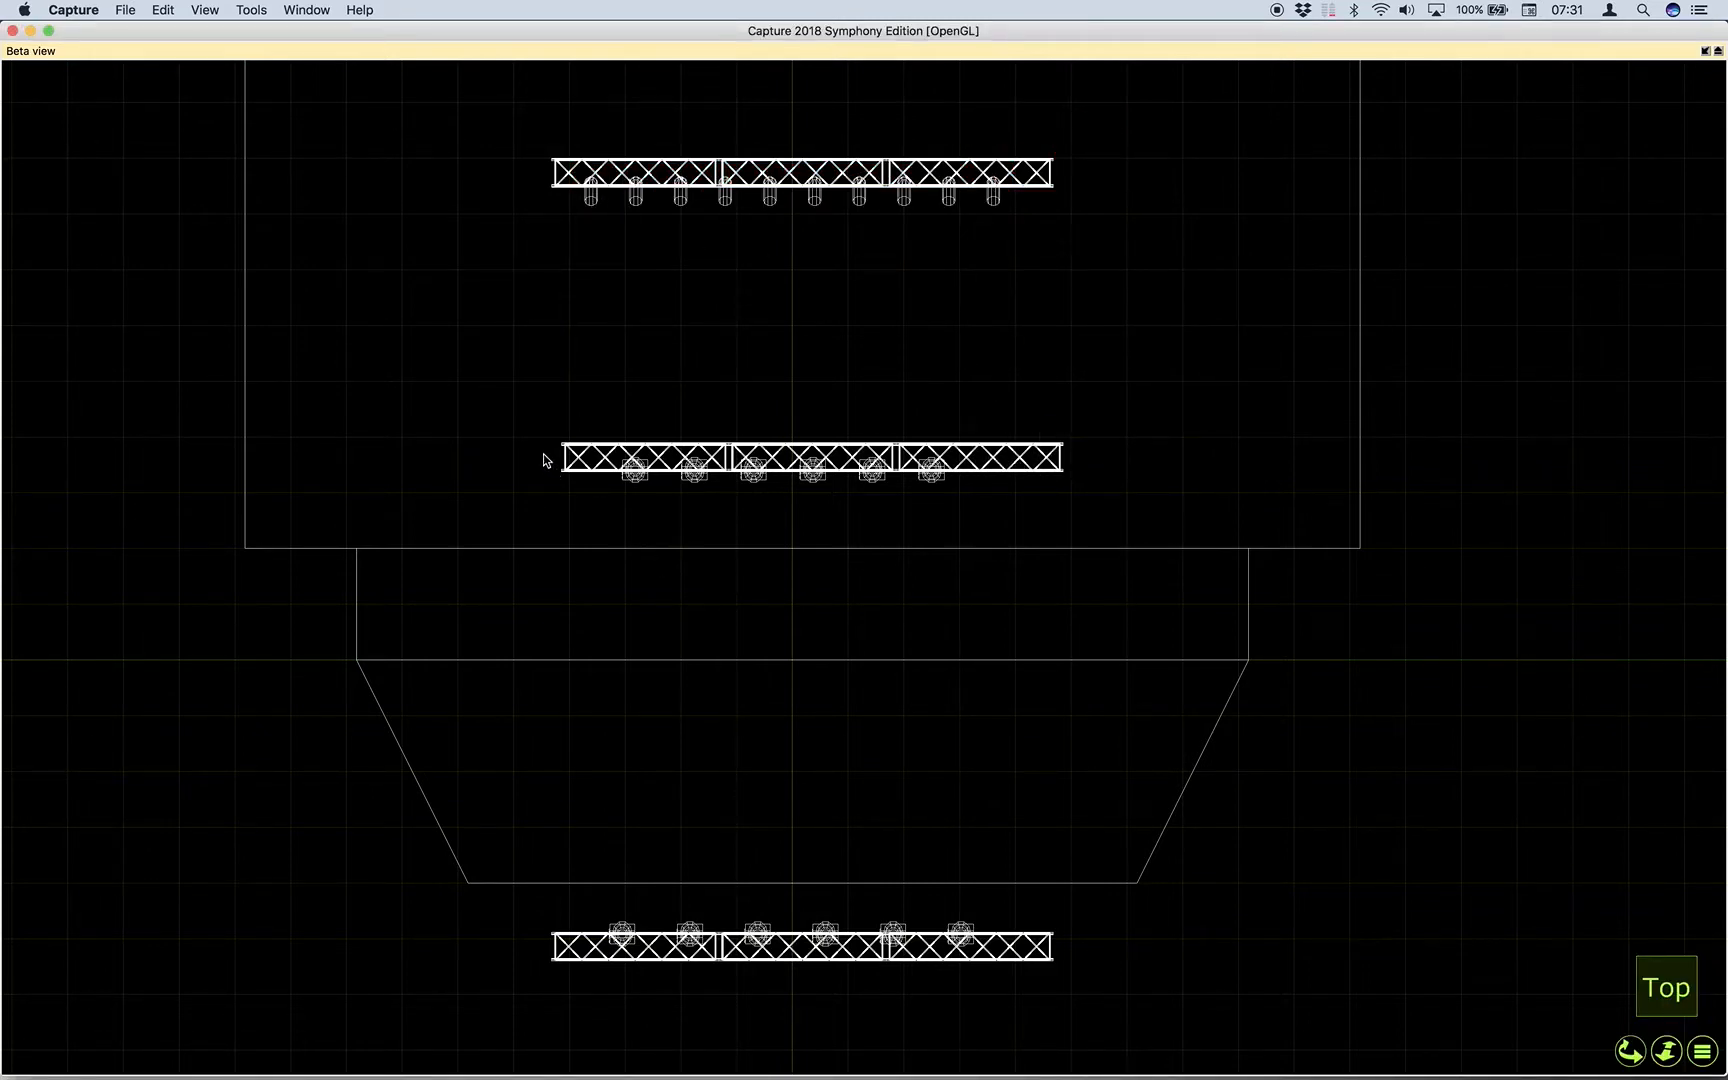
Assign sequential unit numbers to the fixtures on the middle truss, starting at 11 with overlap 0 and gap 0.
{"action": "left_click_drag", "start_coordinate": [543, 455], "coordinate": [1041, 524]}
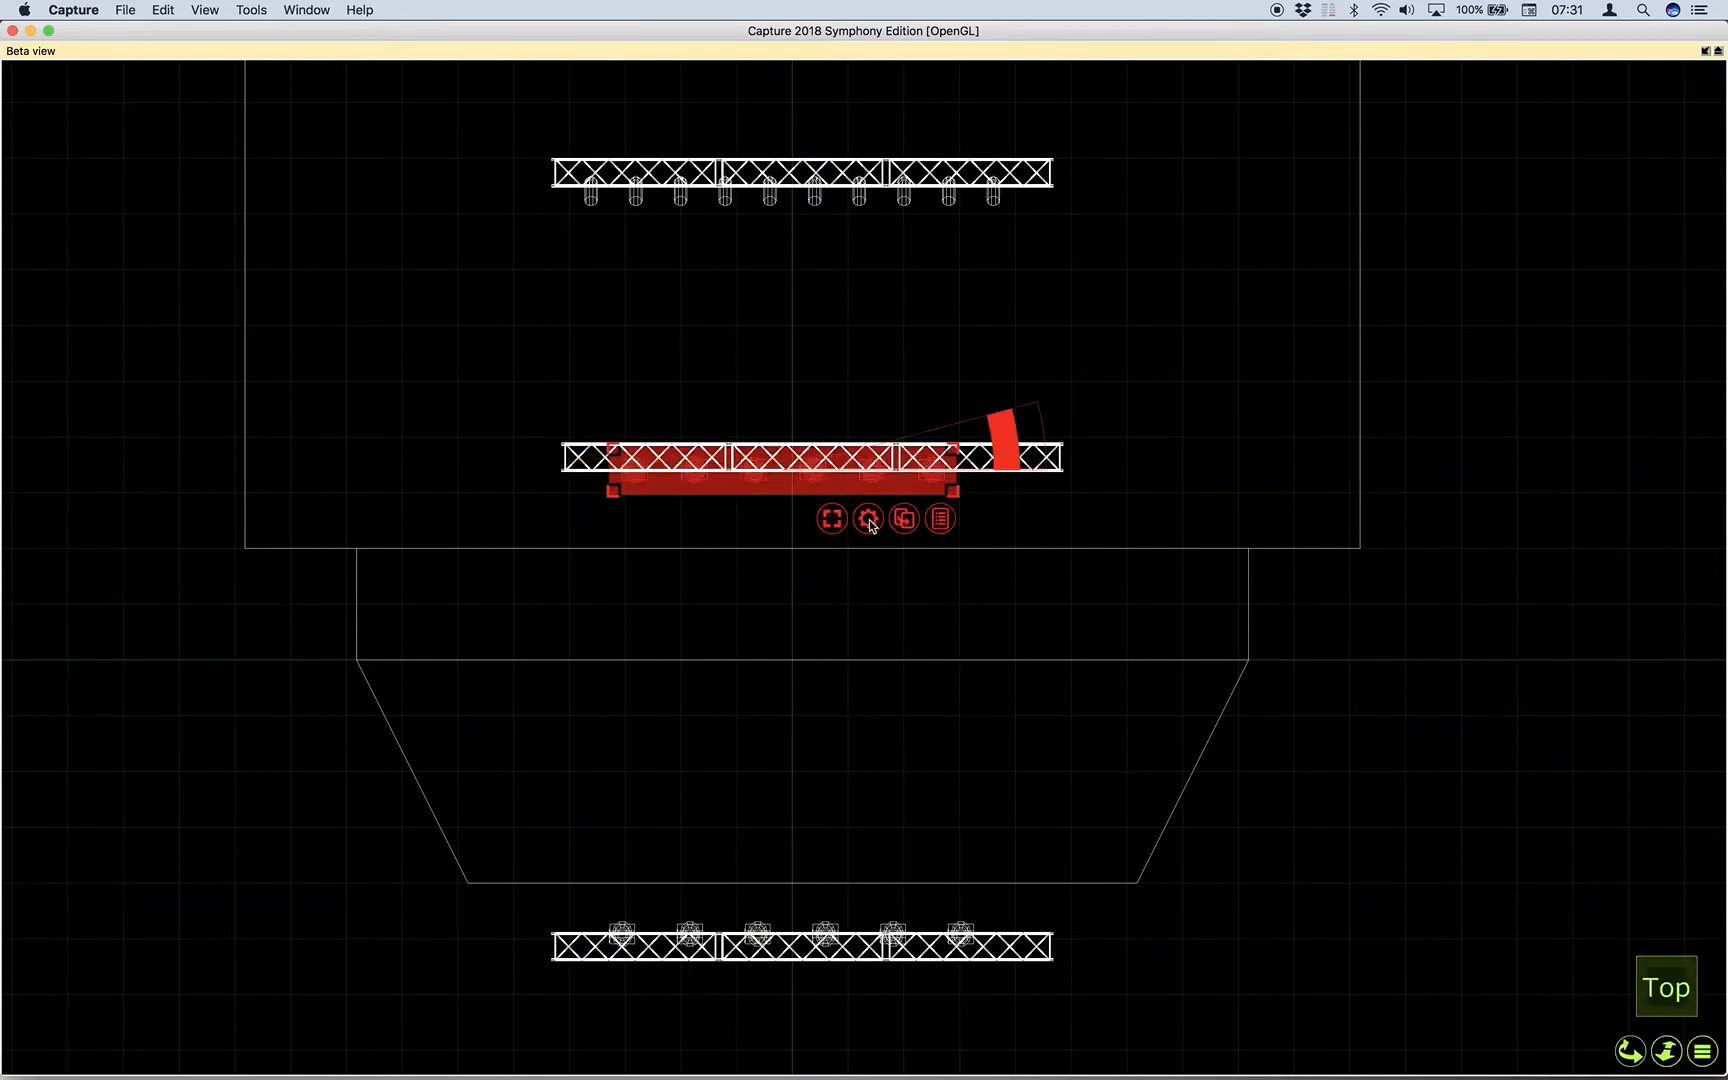
{"action": "left_click", "coordinate": [867, 518]}
{"action": "mouse_move", "coordinate": [914, 655]}
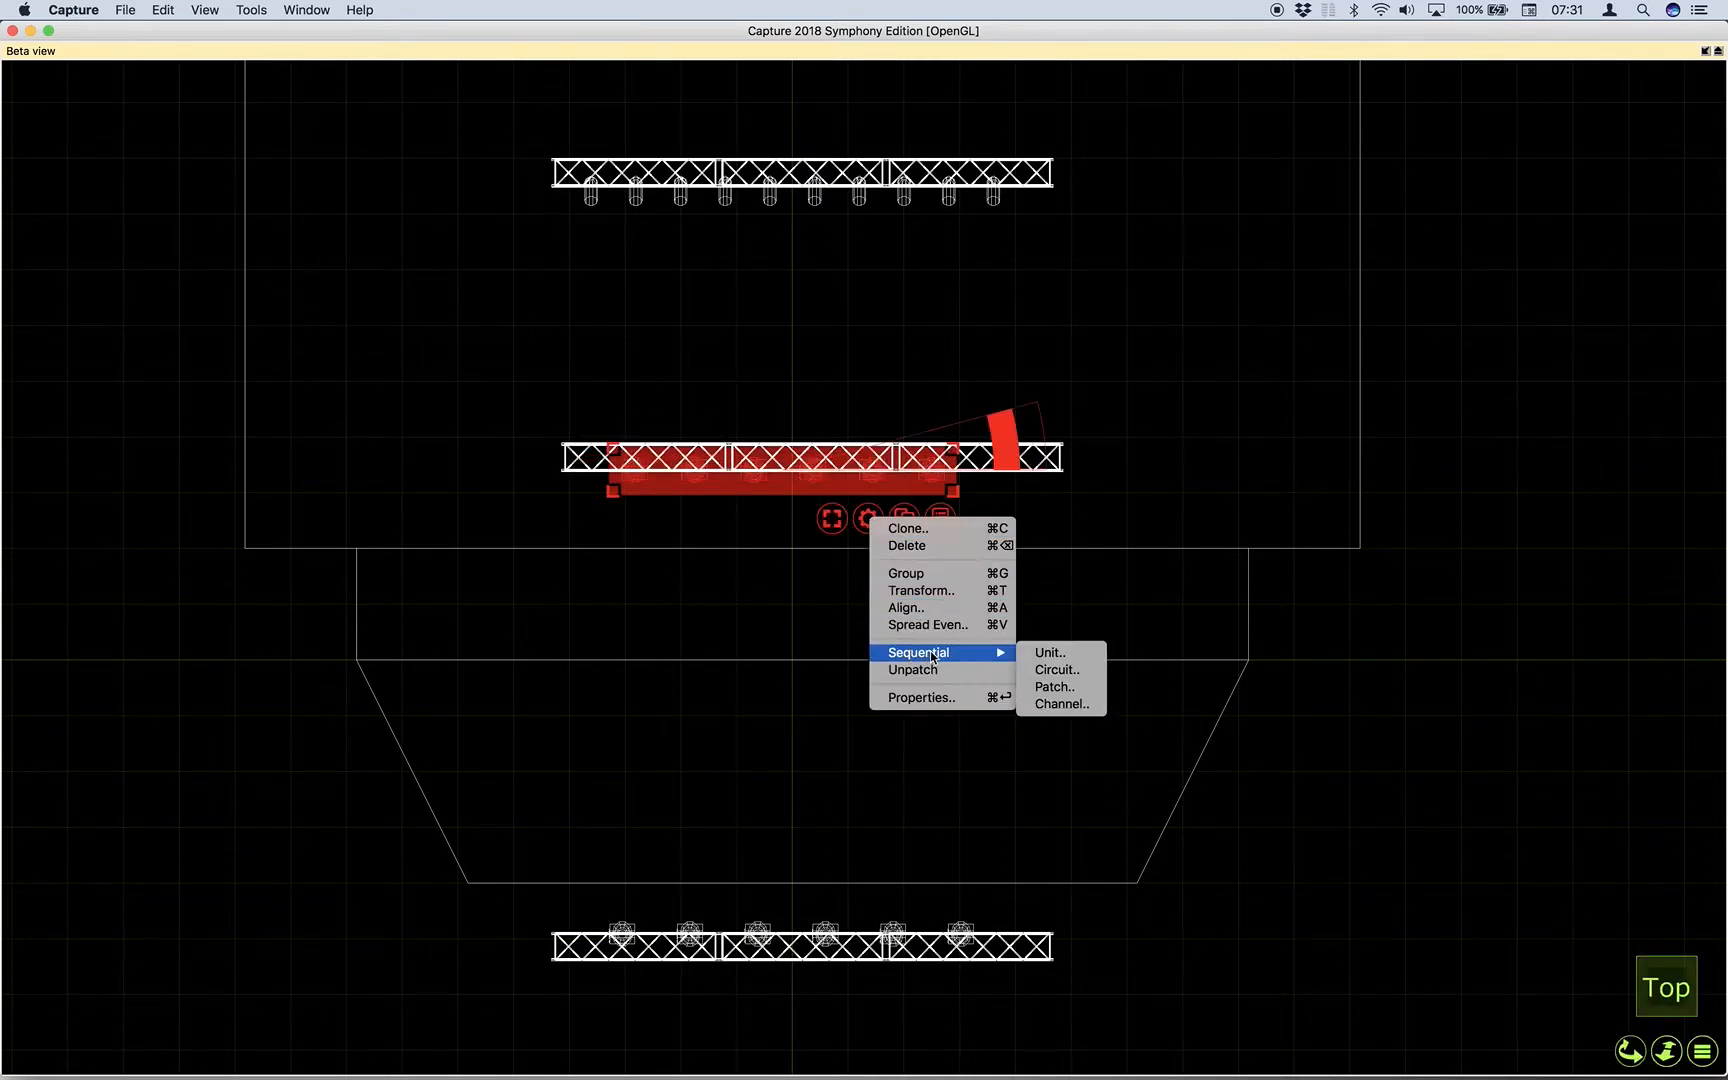
{"action": "left_click", "coordinate": [1068, 653]}
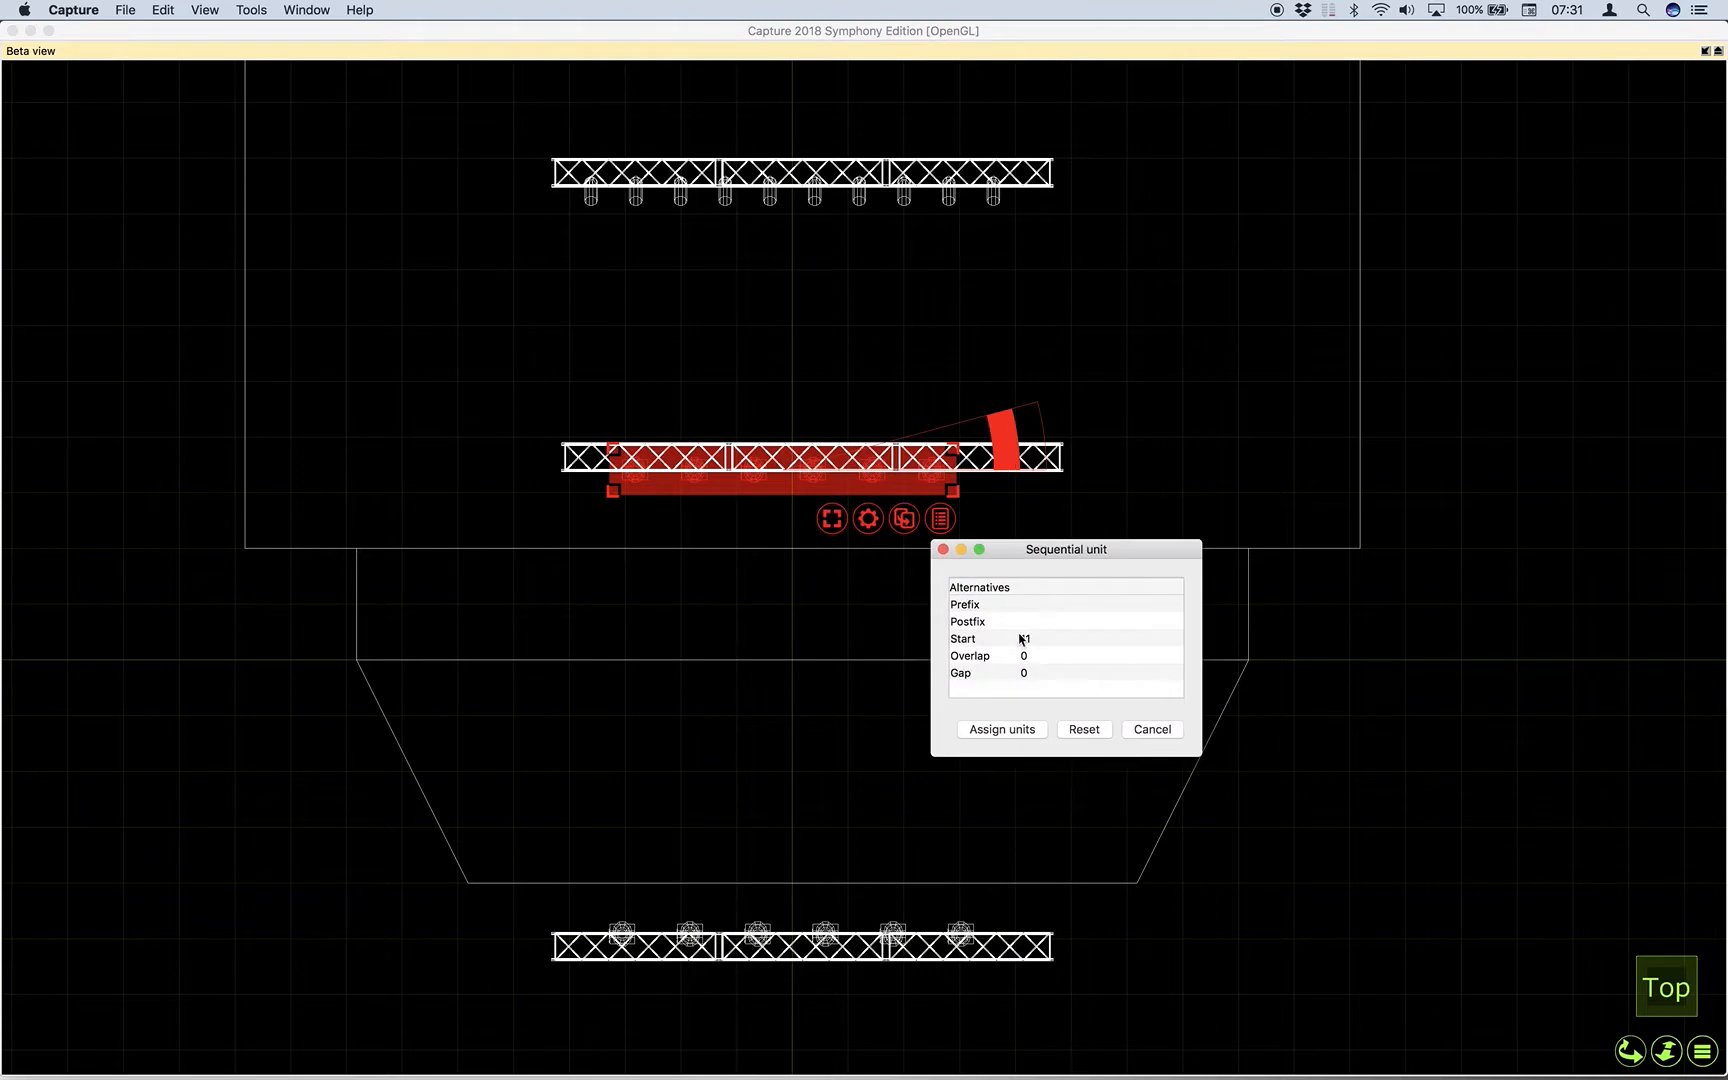
{"action": "left_click", "coordinate": [1002, 729]}
{"action": "left_click", "coordinate": [660, 806]}
Assign sequential unit numbers to the fixtures on the front truss, starting at 17 with overlap 0 and gap 0, and clear the selection.
{"action": "left_click_drag", "start_coordinate": [537, 808], "coordinate": [1050, 950]}
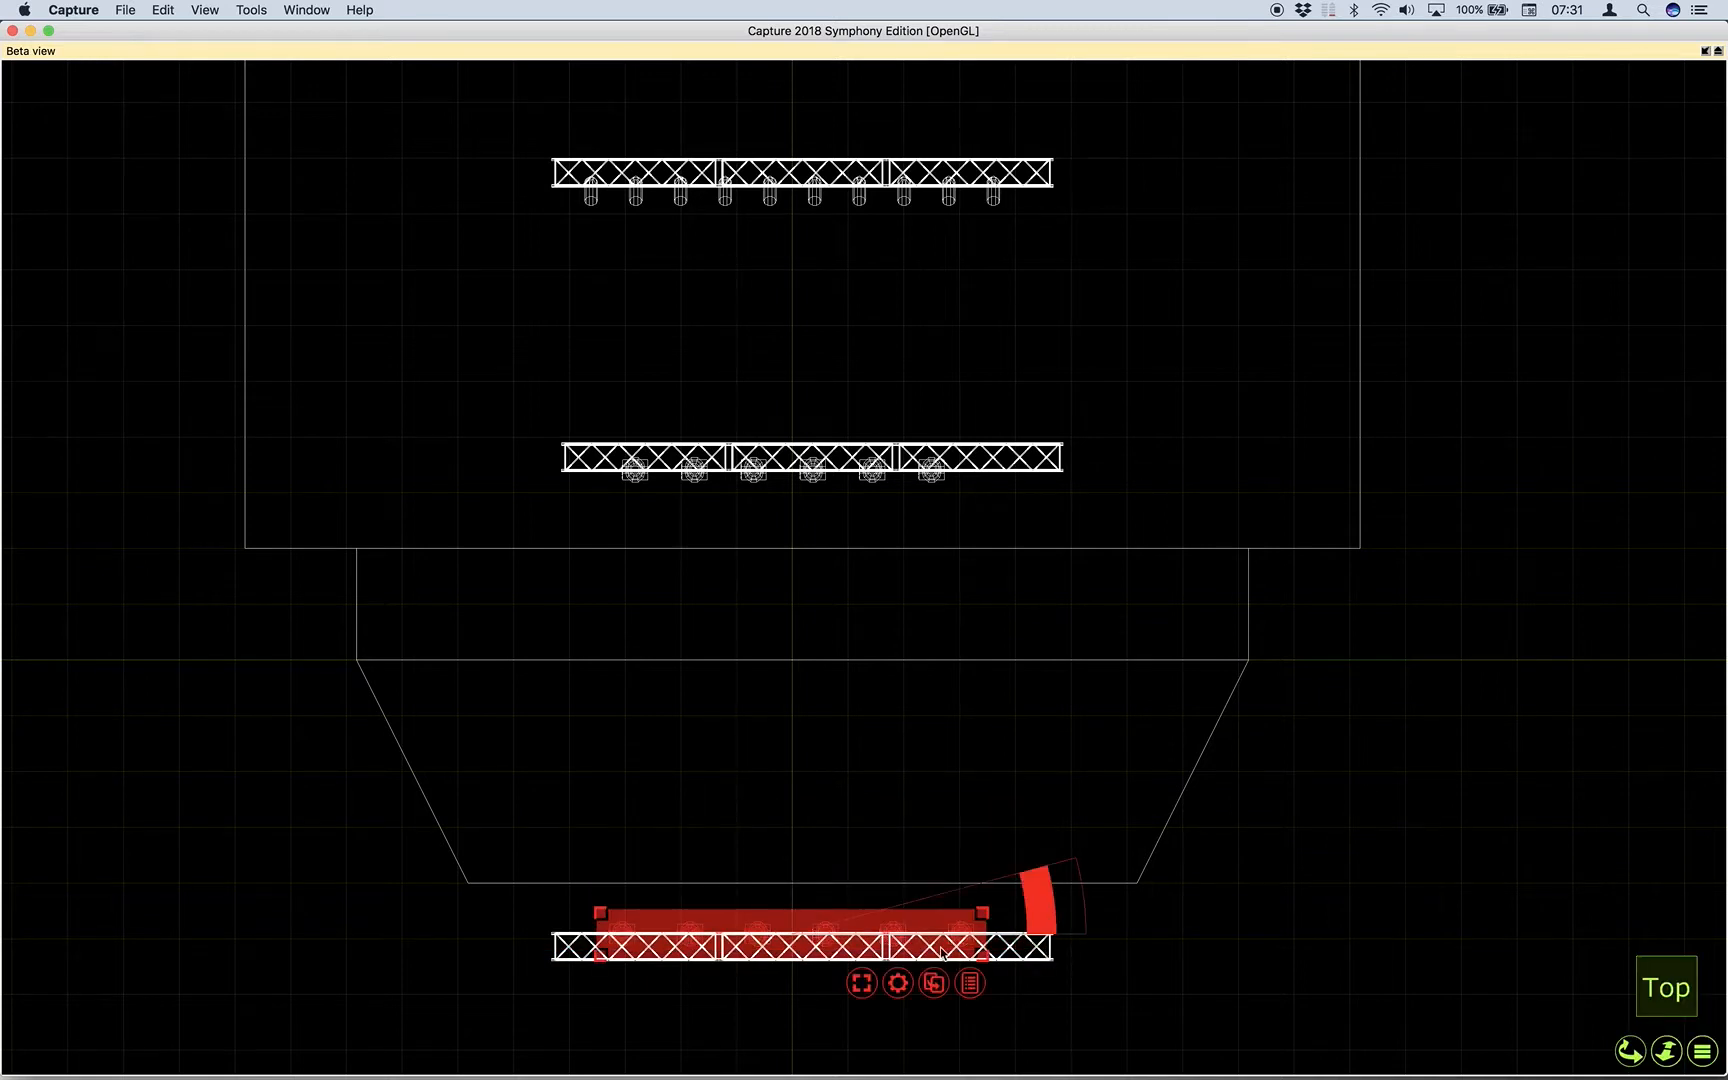
{"action": "left_click", "coordinate": [934, 983]}
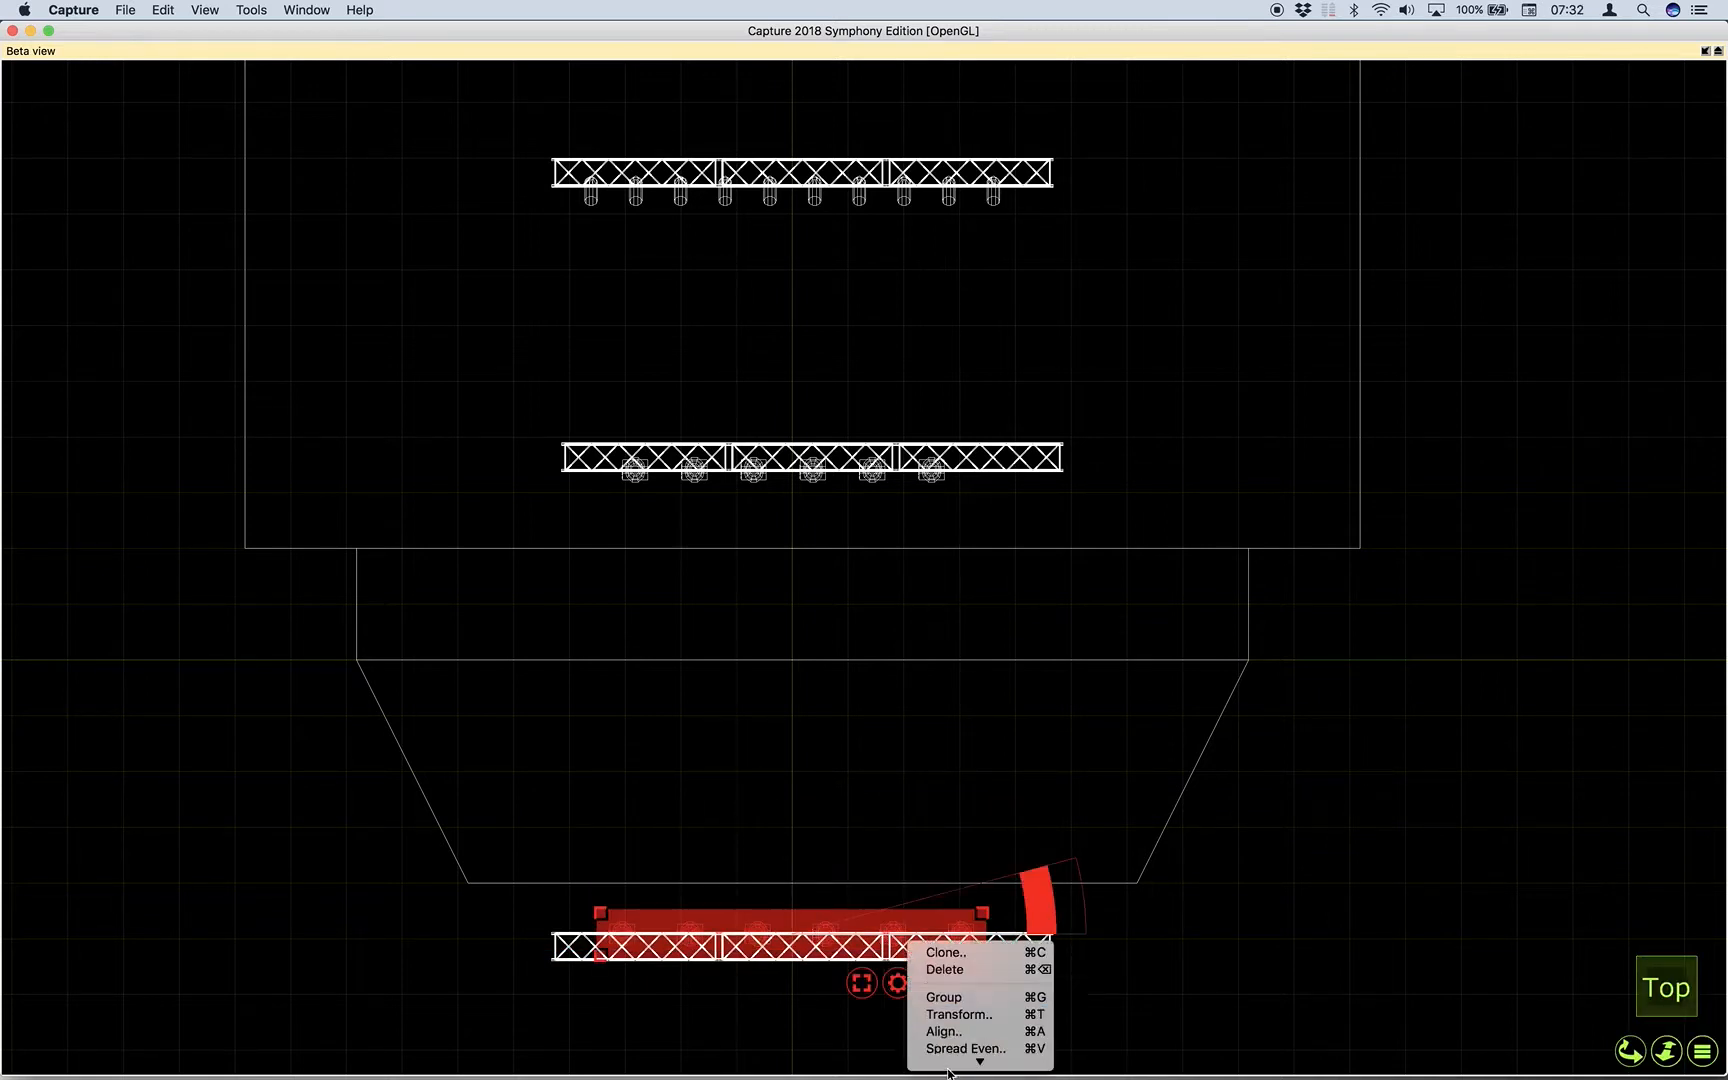
{"action": "mouse_move", "coordinate": [1020, 1020]}
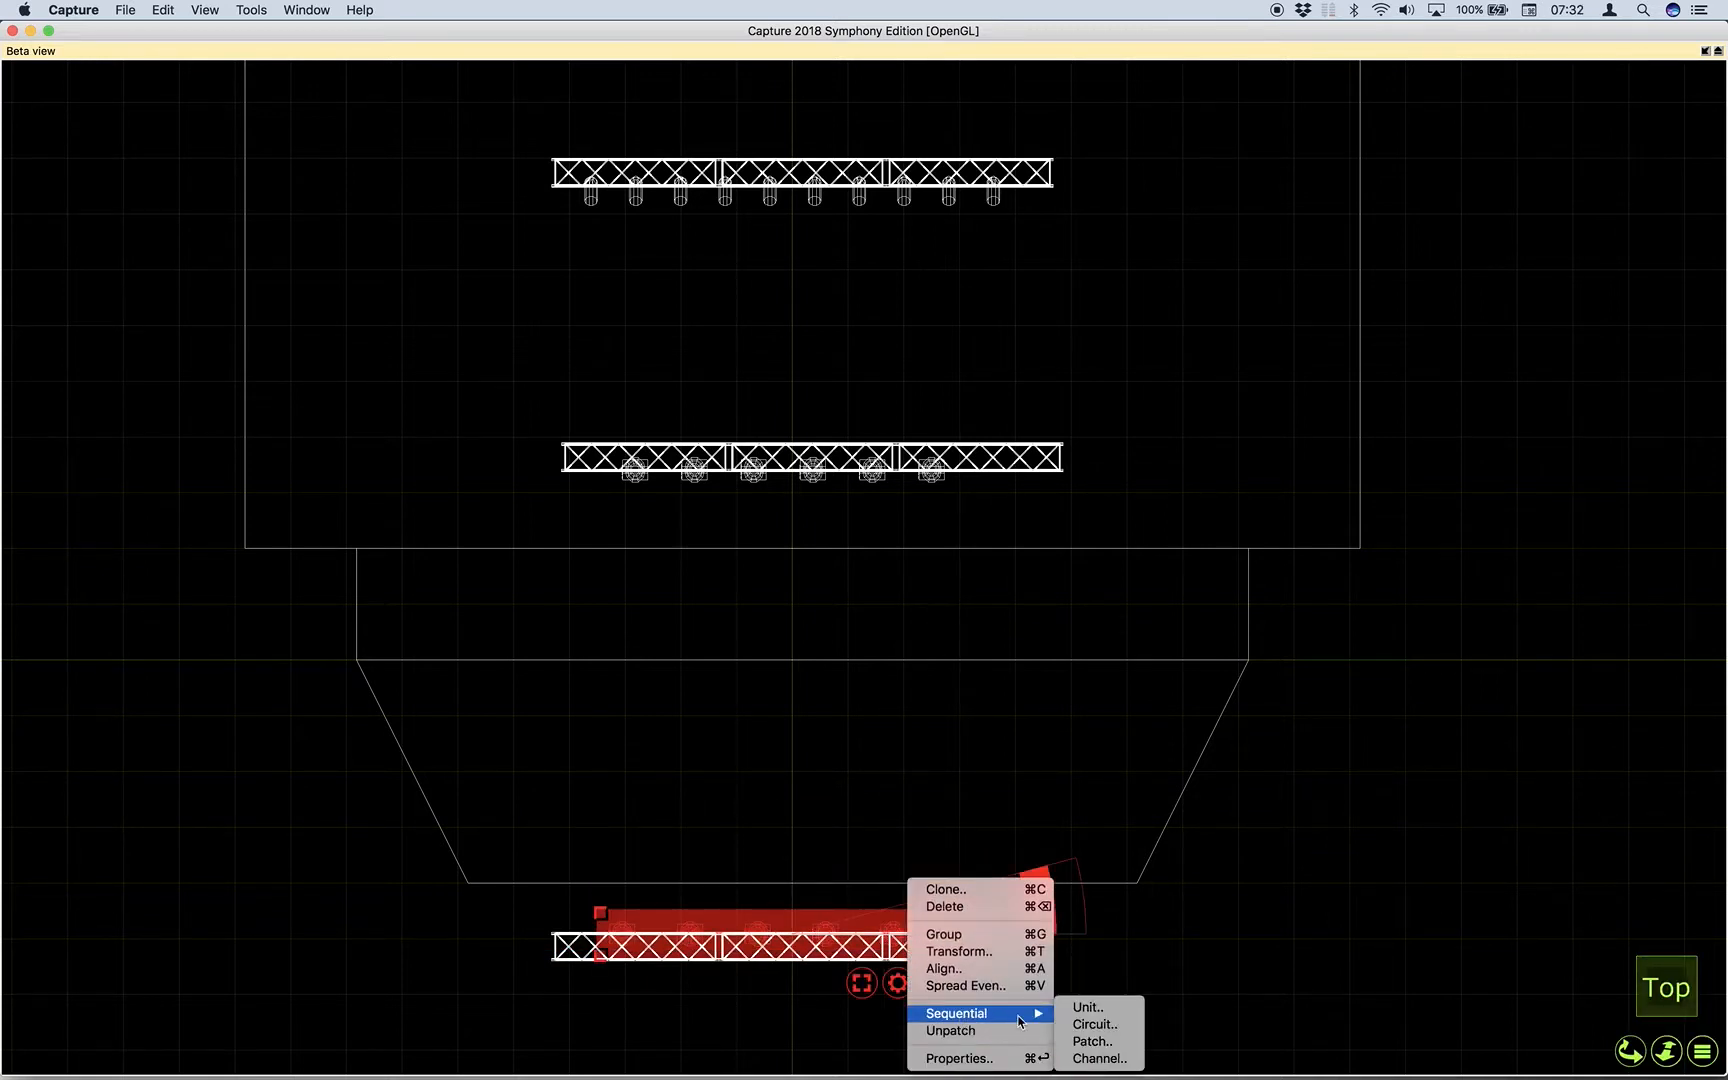
{"action": "left_click", "coordinate": [1090, 1007]}
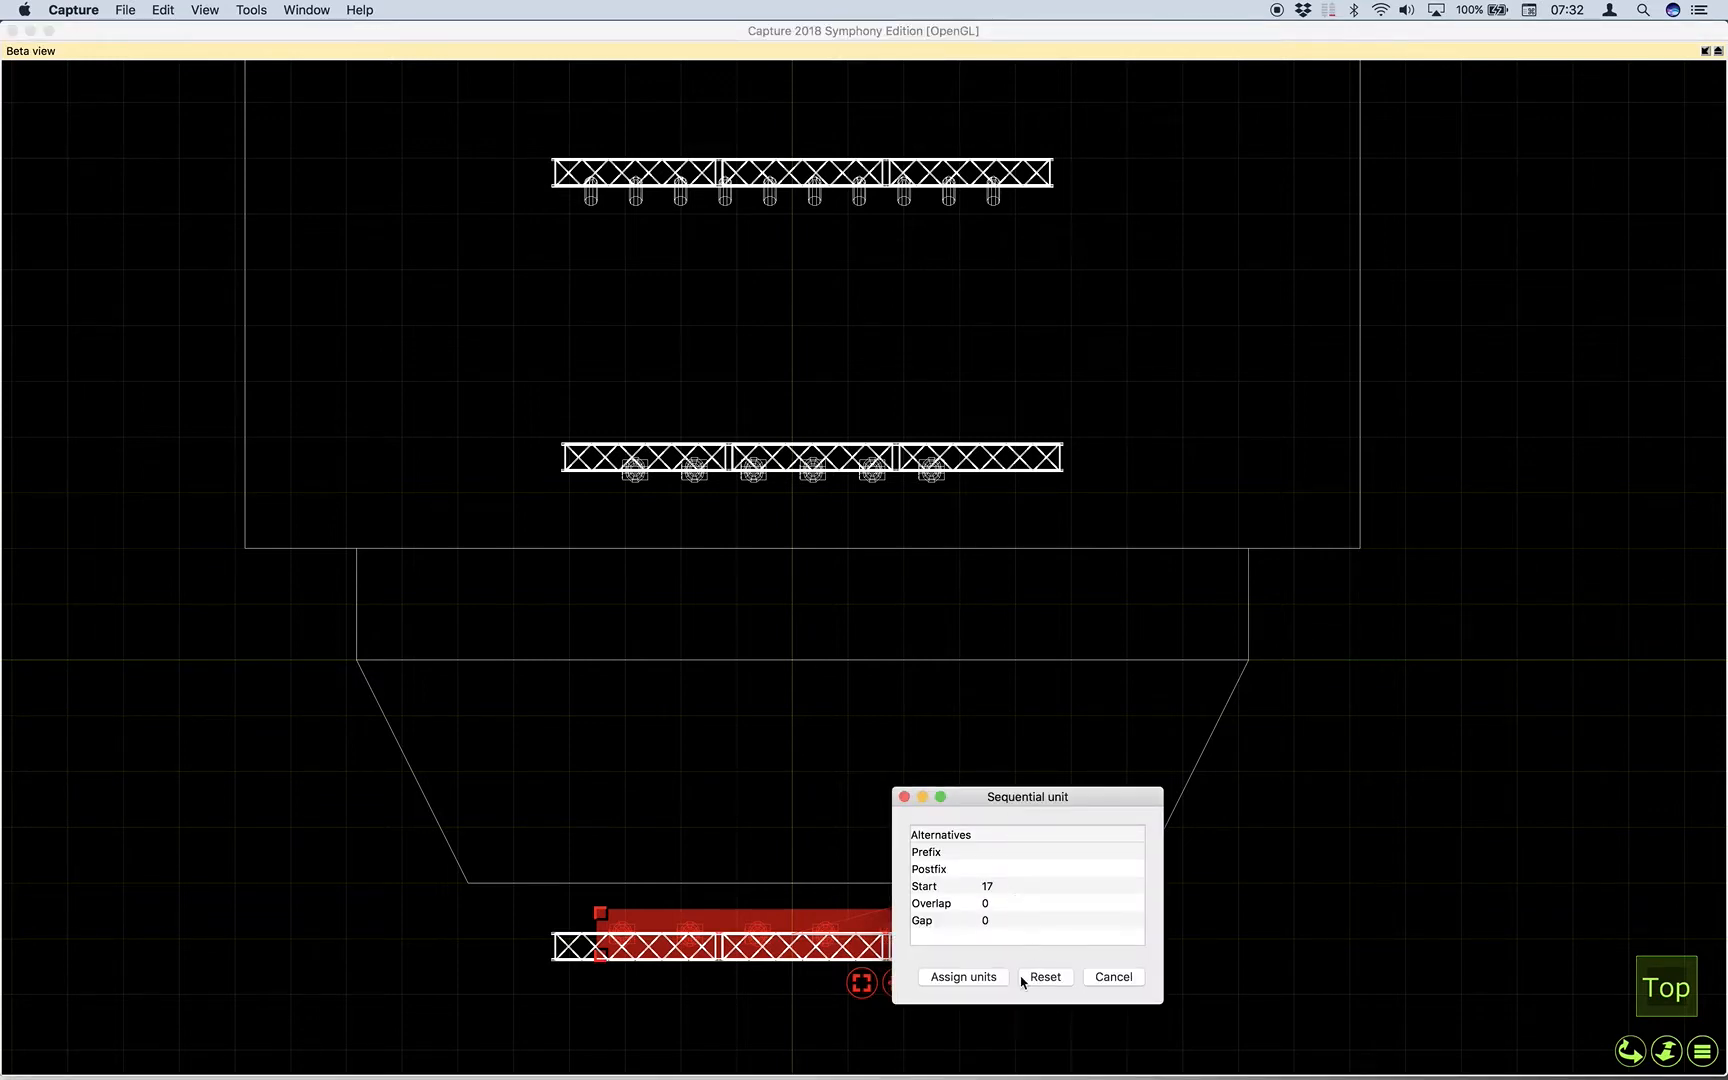
{"action": "left_click", "coordinate": [976, 979]}
{"action": "left_click", "coordinate": [936, 792]}
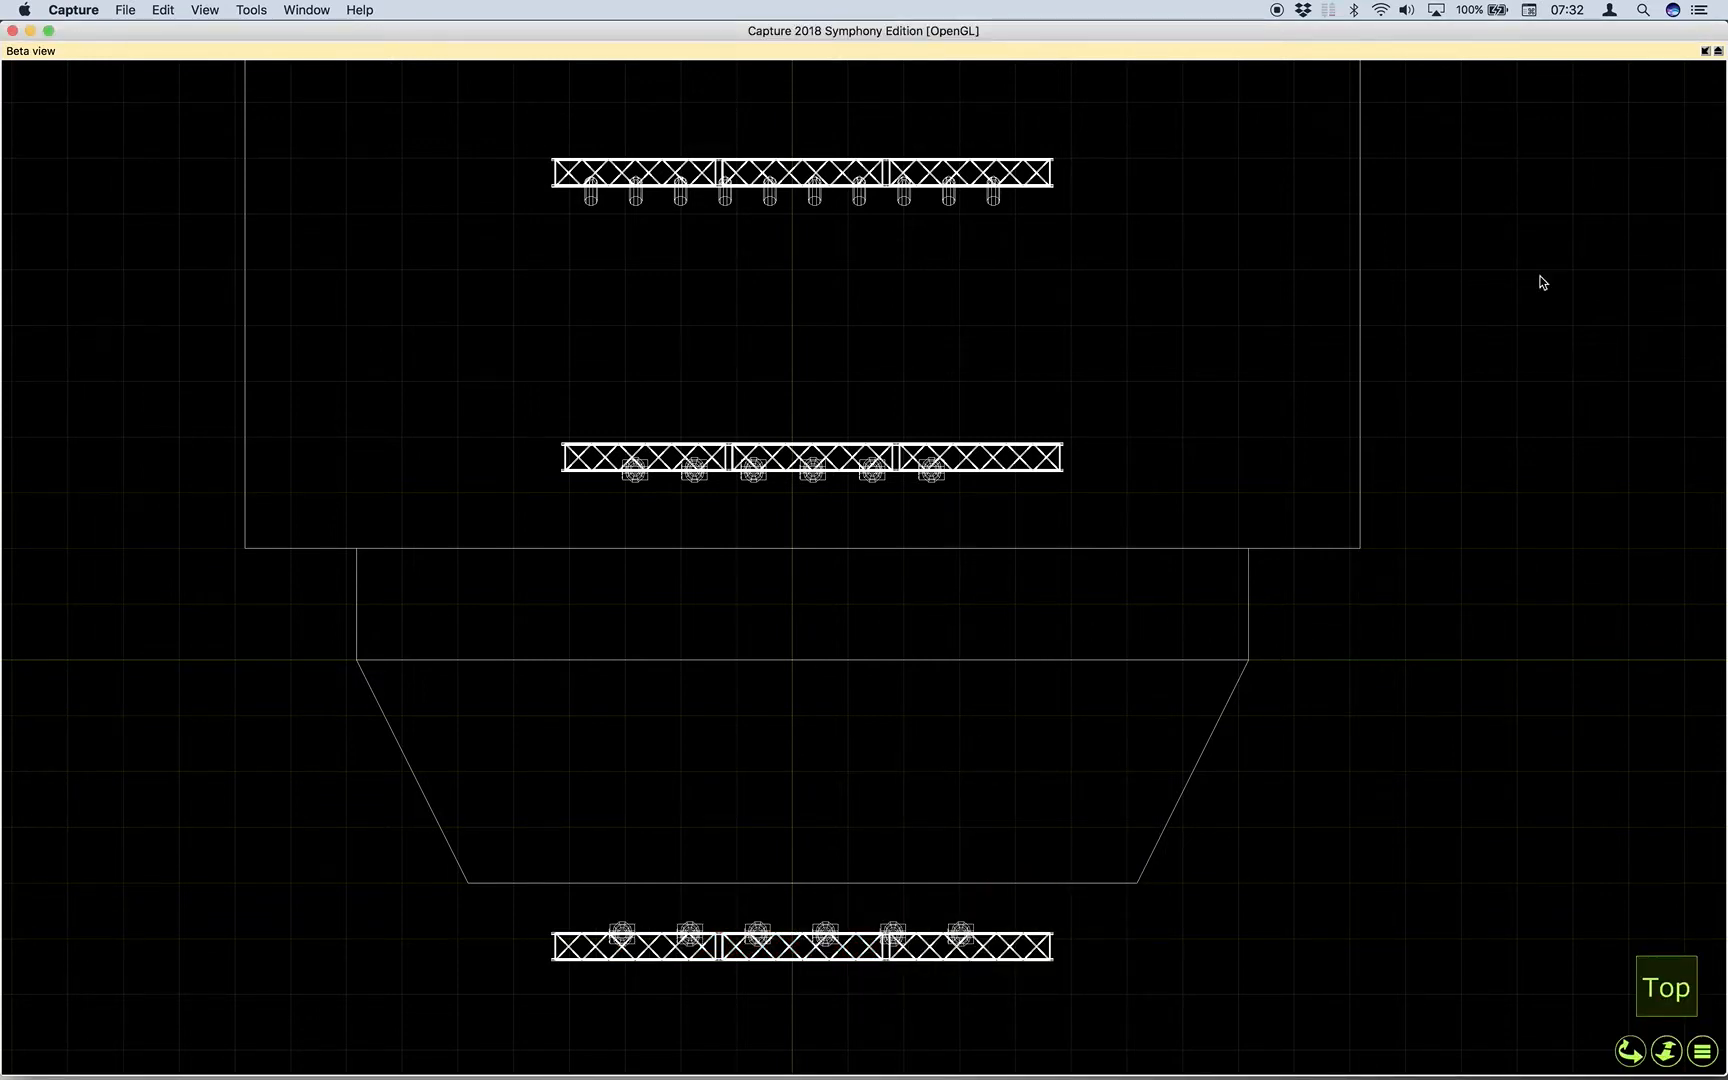
Restore the multi-view layout and show the properties of the rear truss fixtures down to their Note.
{"action": "left_click", "coordinate": [1705, 50]}
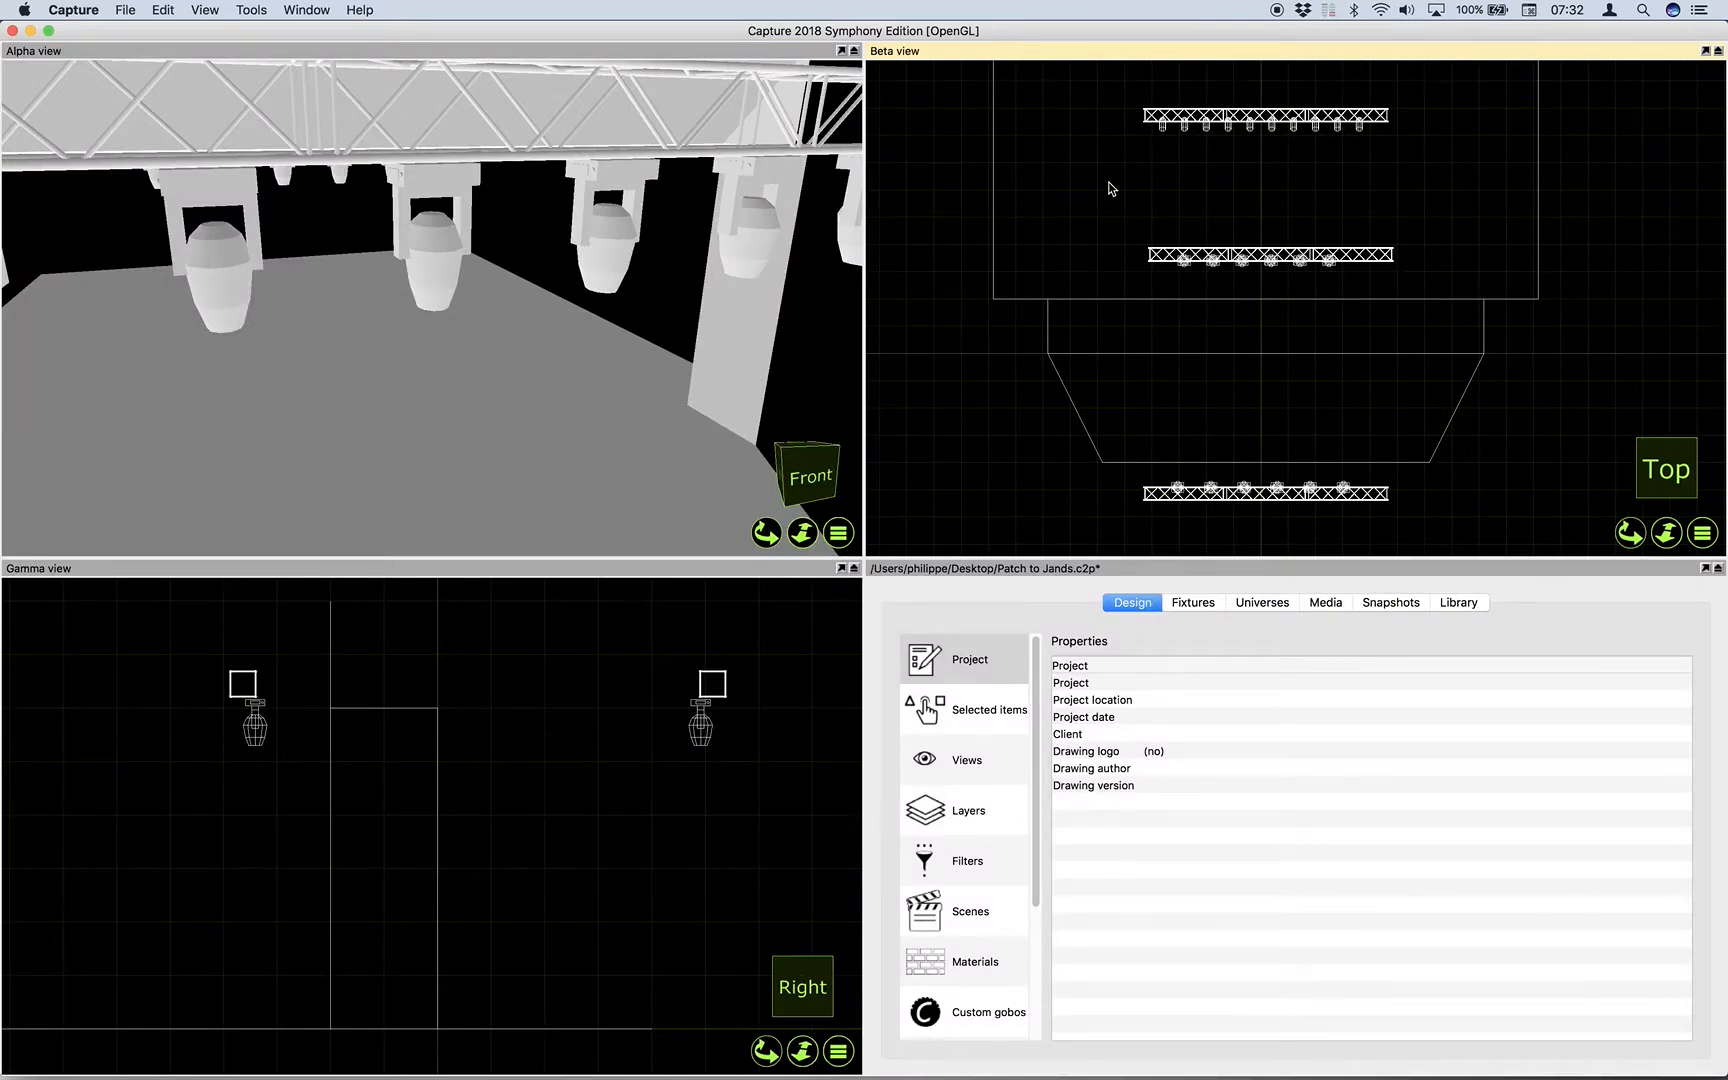
{"action": "left_click_drag", "start_coordinate": [1130, 113], "coordinate": [1441, 166]}
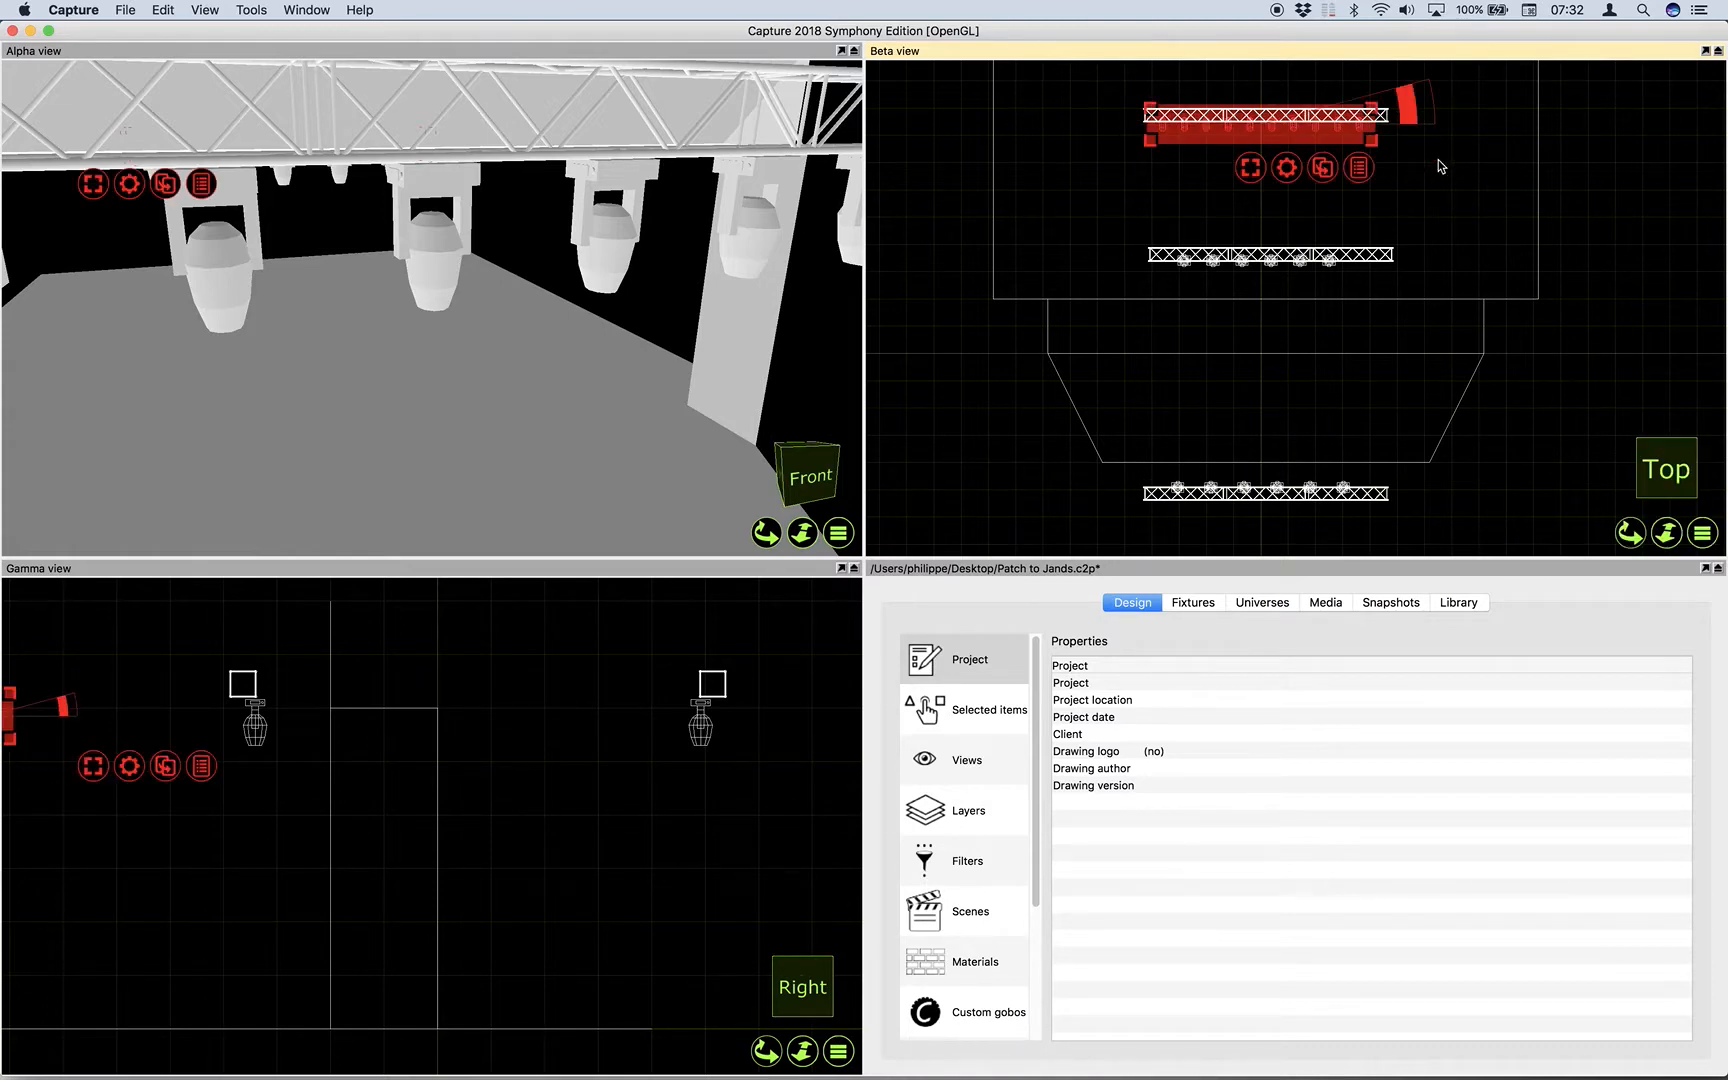
{"action": "left_click", "coordinate": [988, 692]}
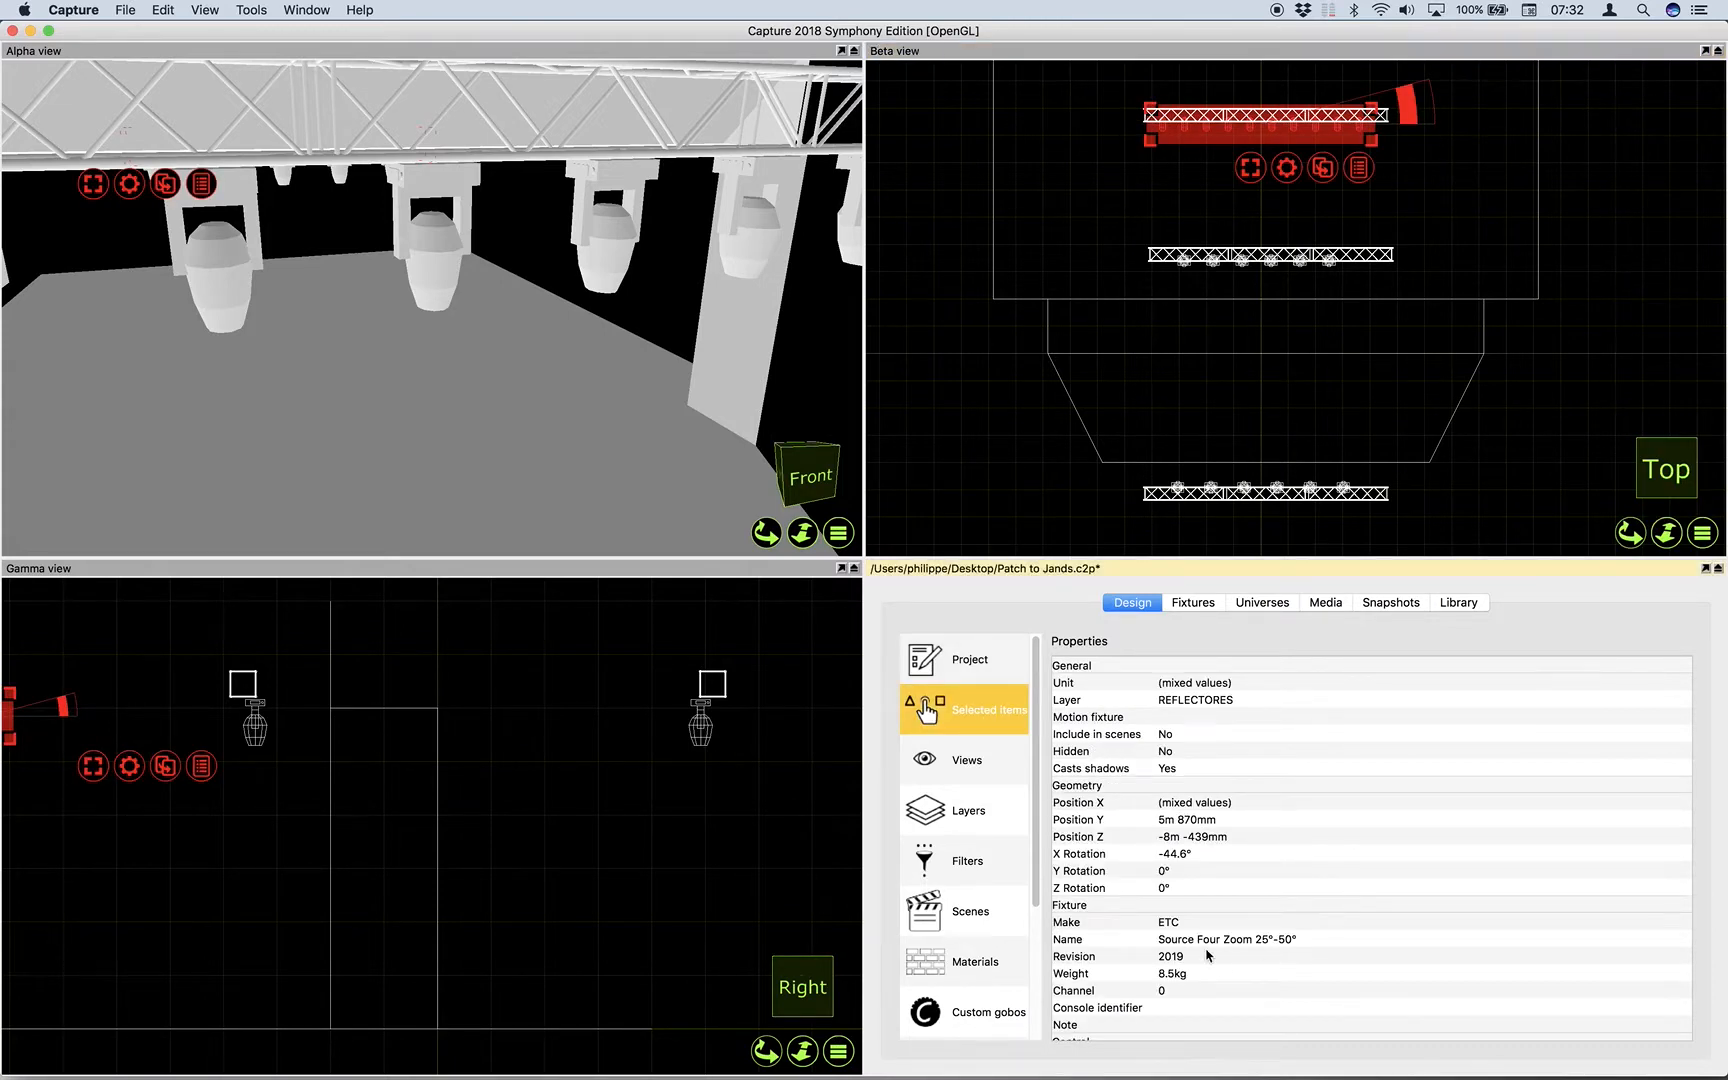
{"action": "scroll", "coordinate": [1208, 955], "scroll_direction": "down", "scroll_amount": 5}
{"action": "left_click", "coordinate": [1225, 832]}
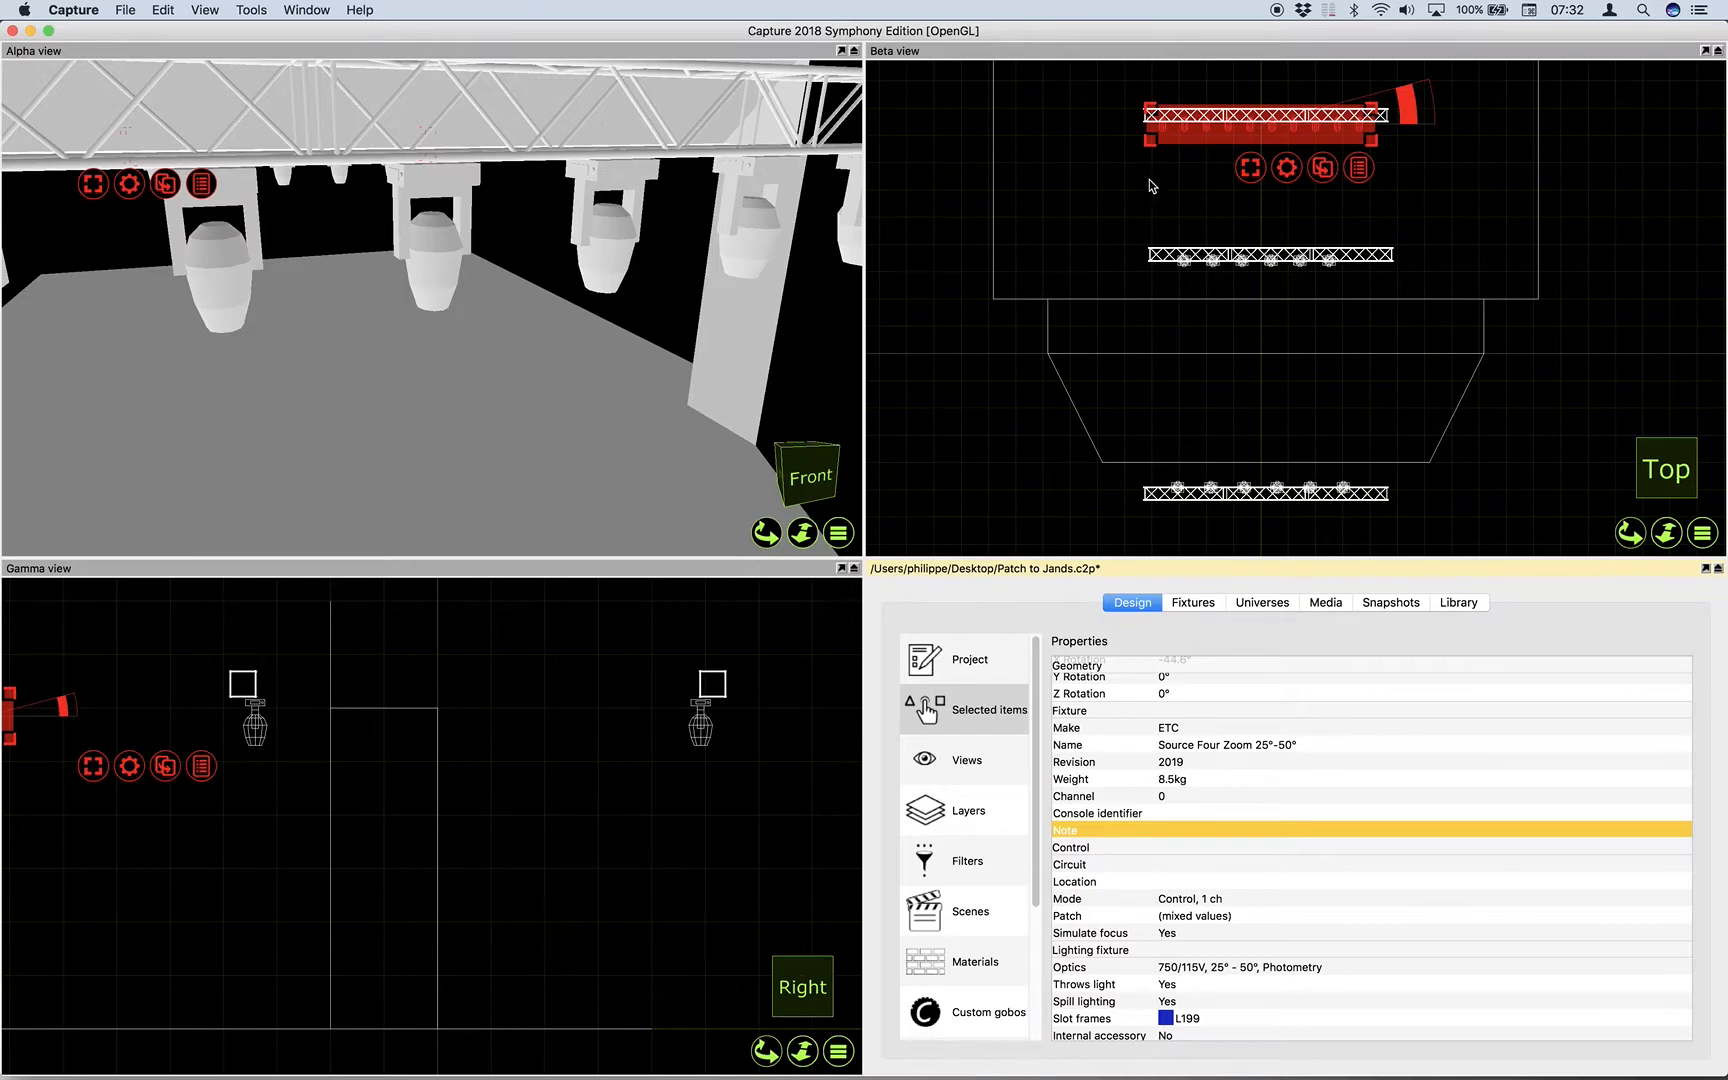
Set the note of all the rear truss fixtures to BACK.
{"action": "left_click", "coordinate": [1108, 121]}
{"action": "left_click_drag", "start_coordinate": [1113, 106], "coordinate": [1452, 172]}
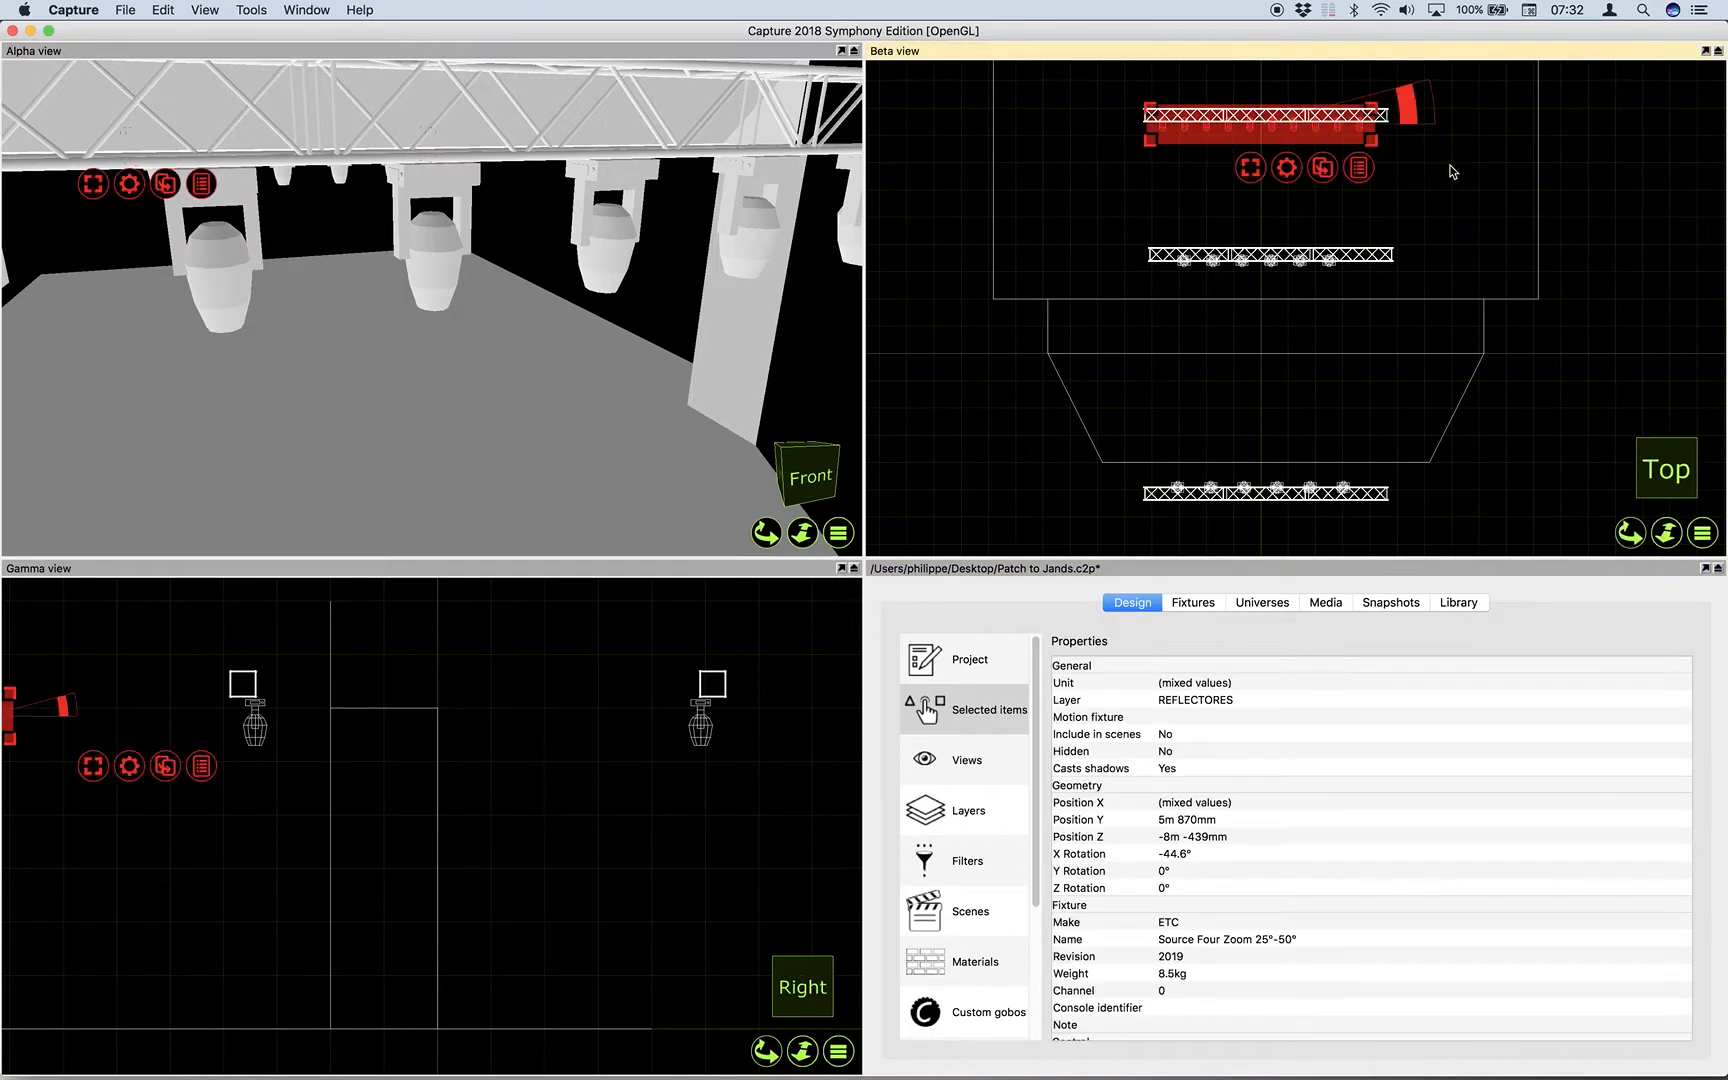
{"action": "scroll", "coordinate": [1180, 938], "scroll_direction": "down", "scroll_amount": 3}
{"action": "left_click", "coordinate": [1178, 916]}
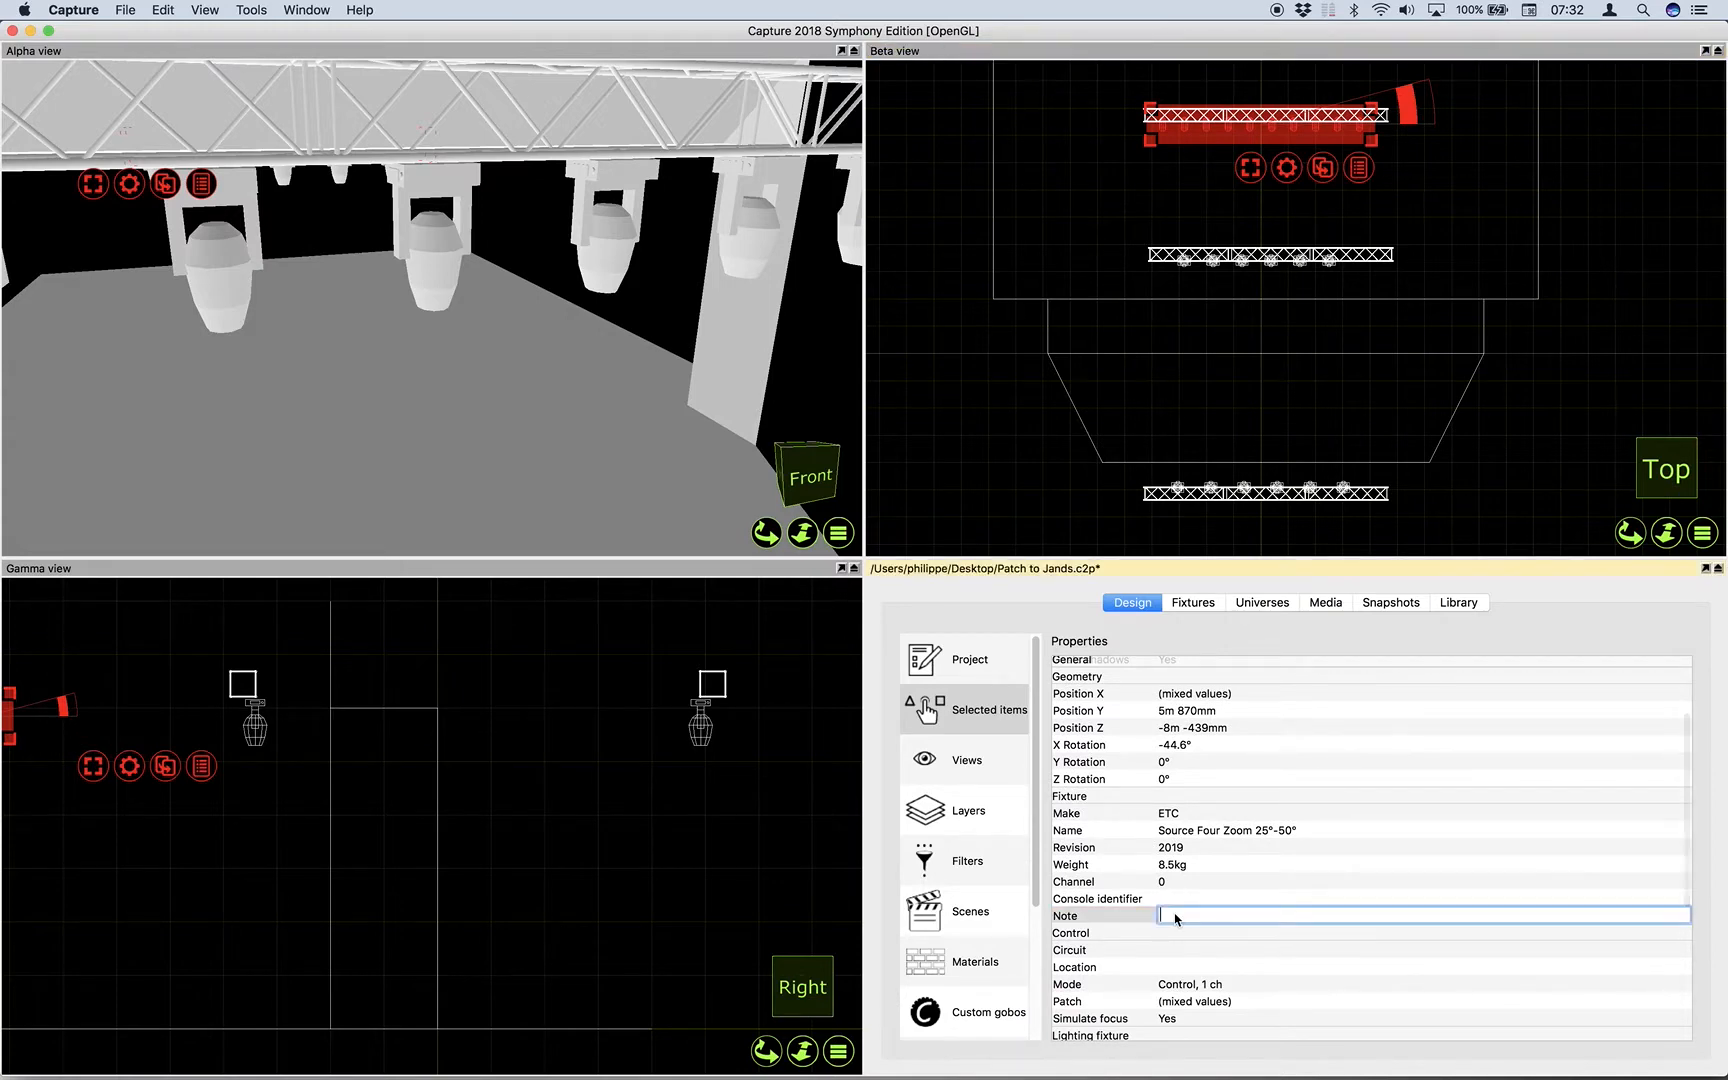
{"action": "type", "text": "b"}
{"action": "type", "text": "CK"}
{"action": "key", "text": "Return"}
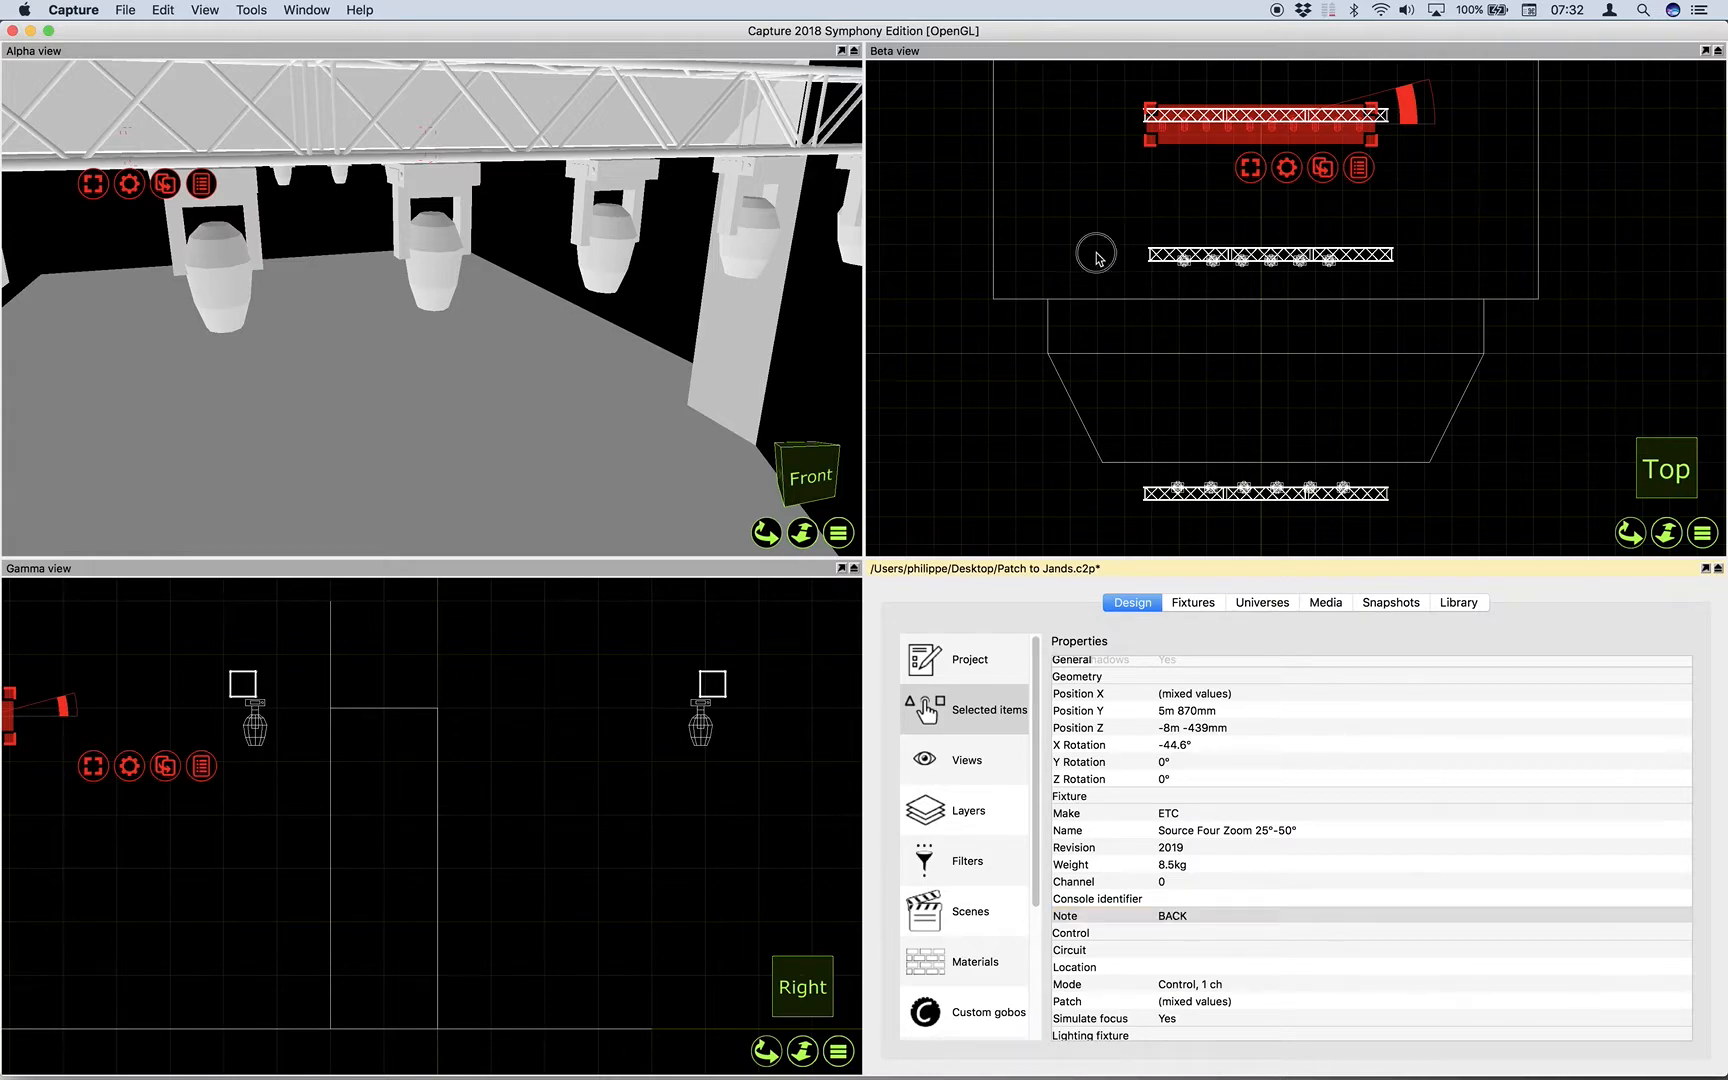
Set the note of all the middle truss fixtures to VLW.
{"action": "left_click", "coordinate": [1130, 255]}
{"action": "left_click_drag", "start_coordinate": [1131, 250], "coordinate": [1413, 309]}
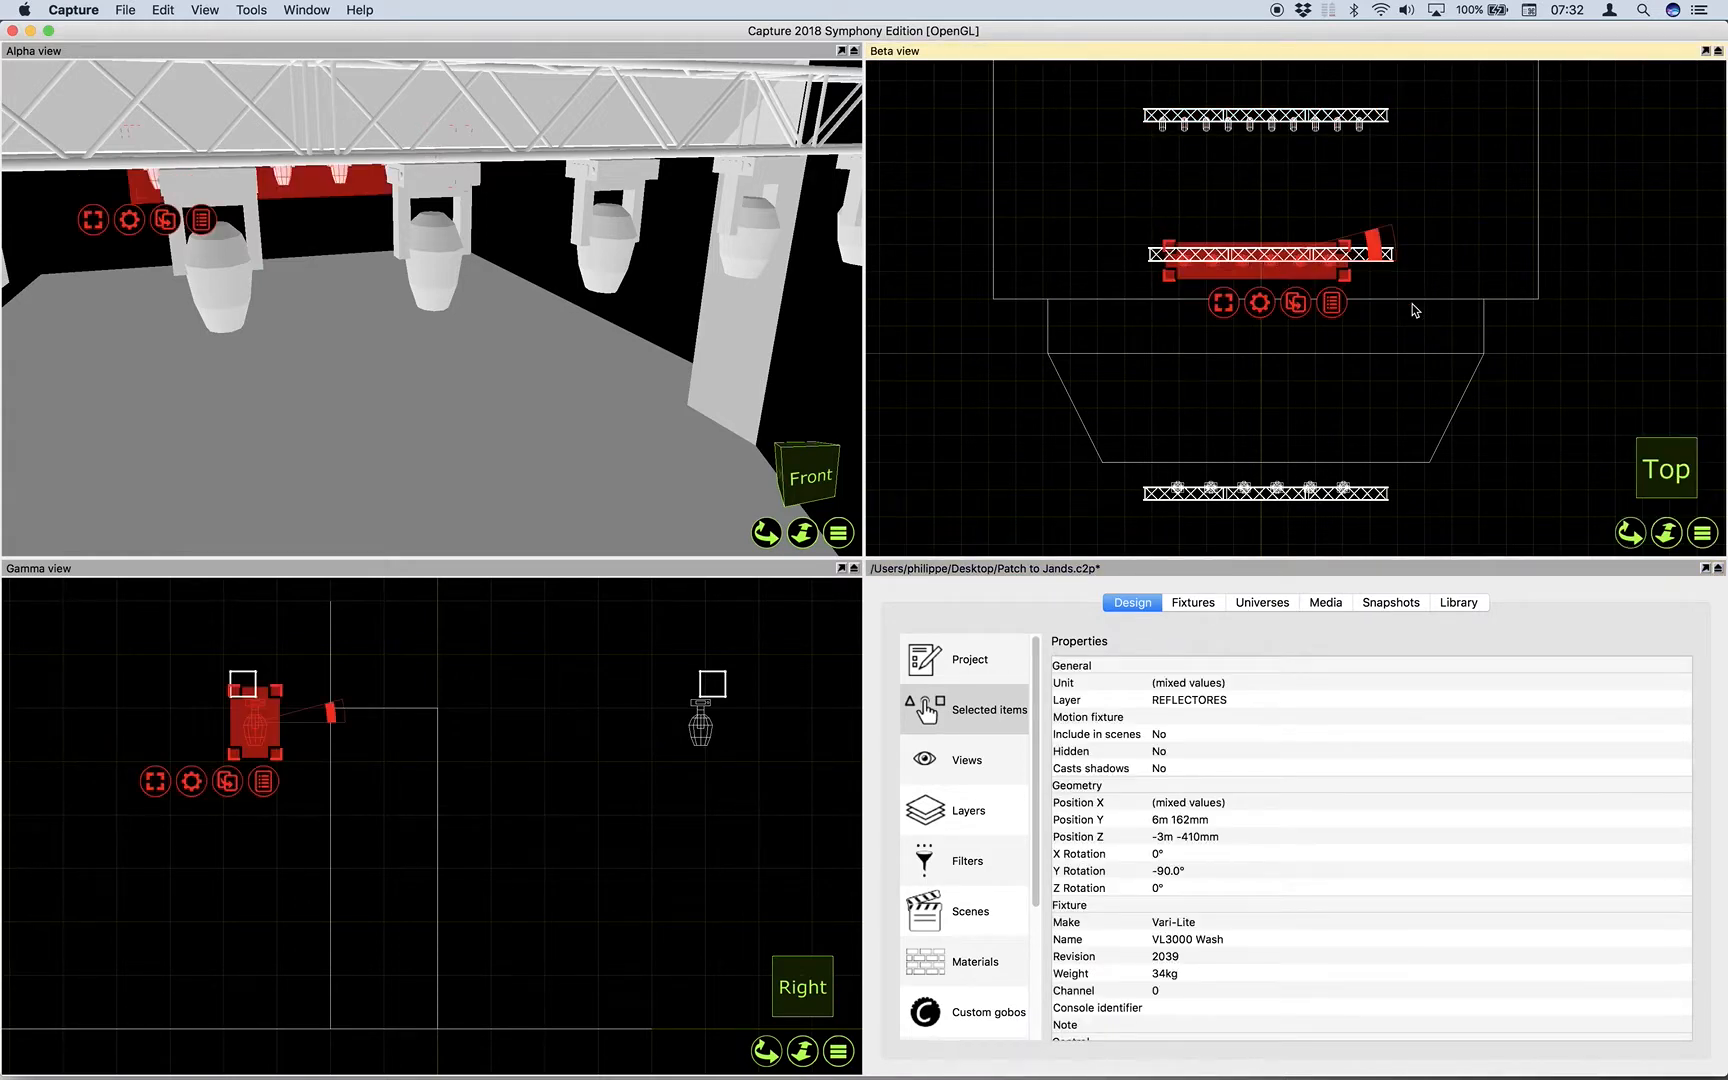
{"action": "scroll", "coordinate": [1205, 918], "scroll_direction": "down", "scroll_amount": 3}
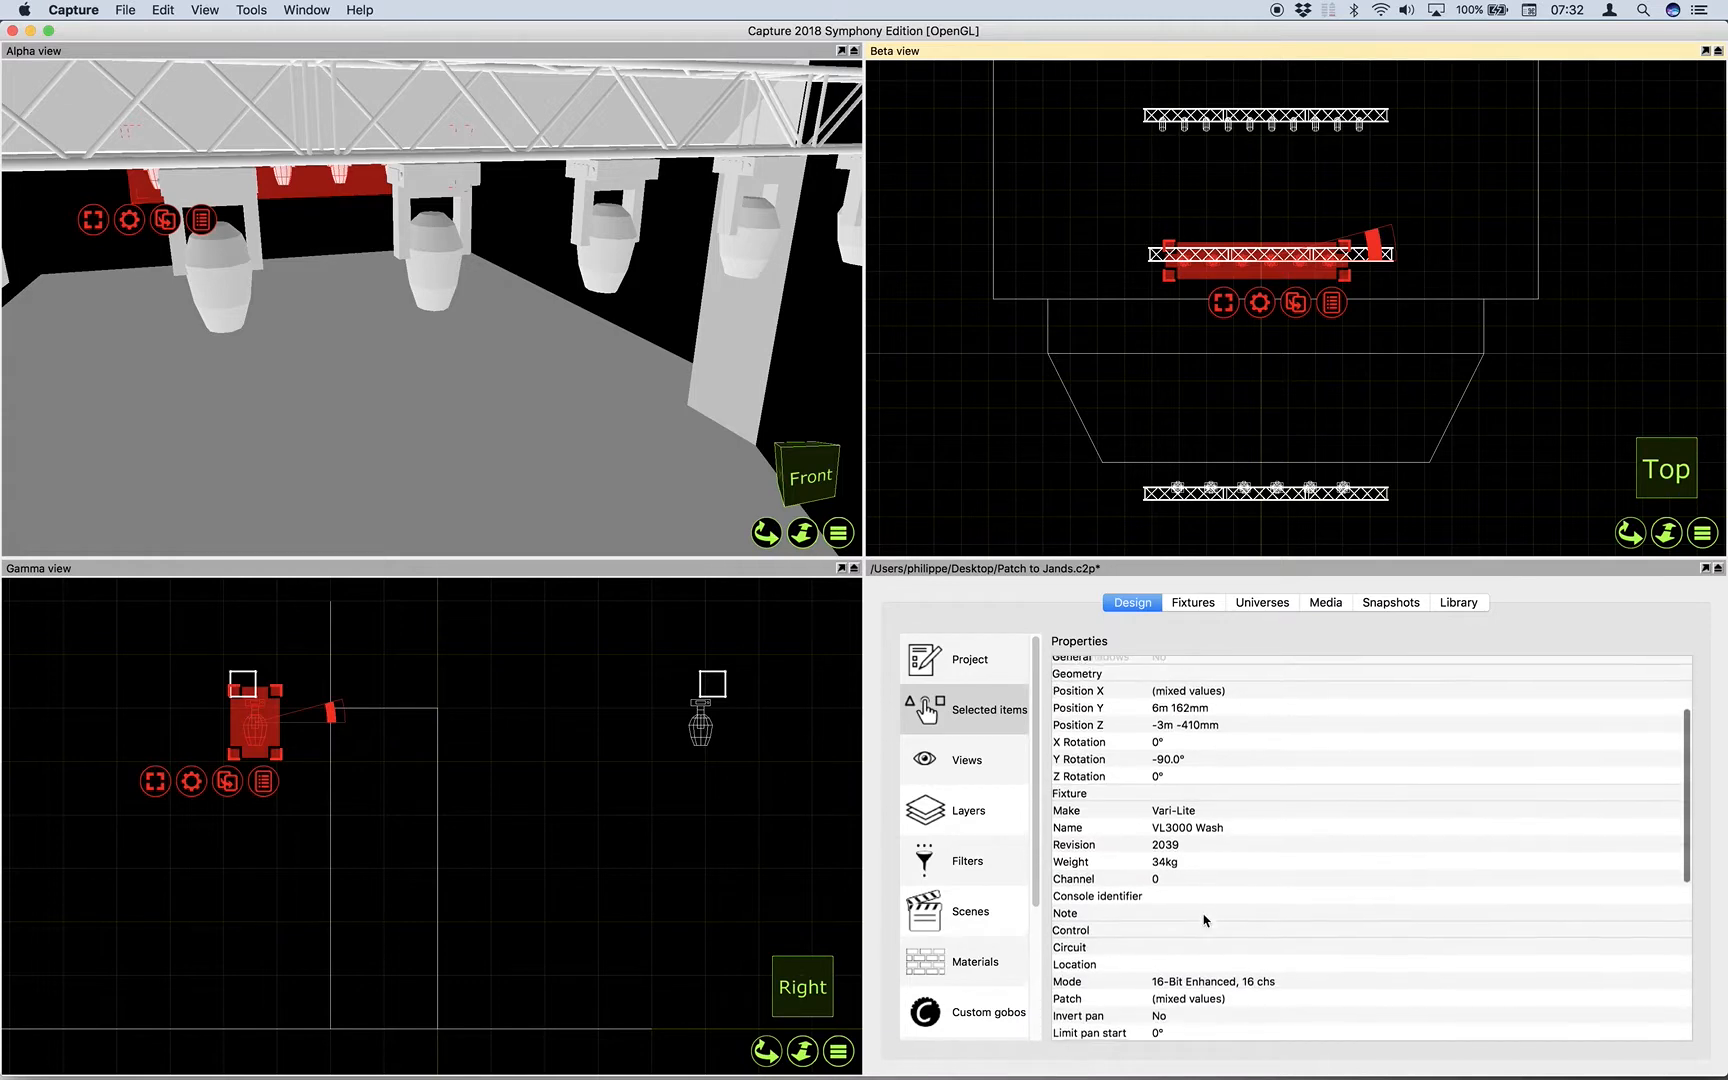
{"action": "left_click", "coordinate": [1171, 912]}
{"action": "left_click", "coordinate": [1171, 912]}
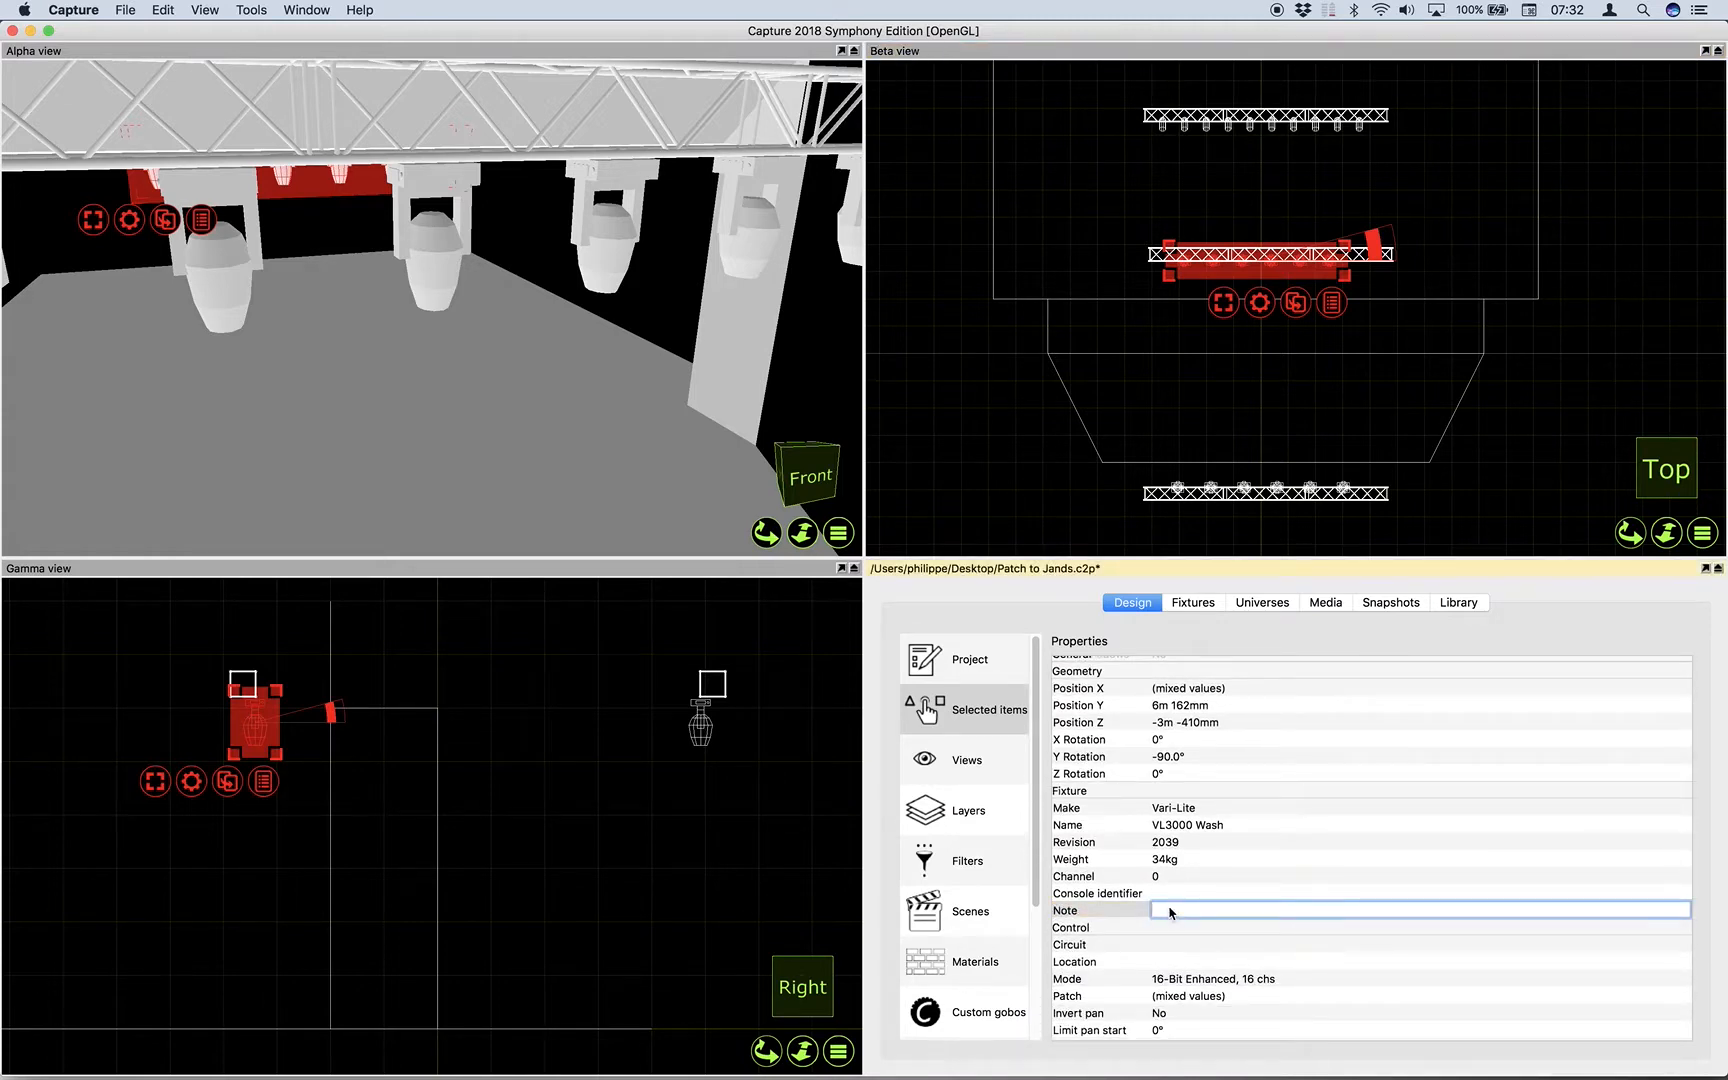
{"action": "type", "text": "VLW"}
{"action": "key", "text": "Return"}
{"action": "scroll", "coordinate": [1178, 935], "scroll_direction": "down", "scroll_amount": 5}
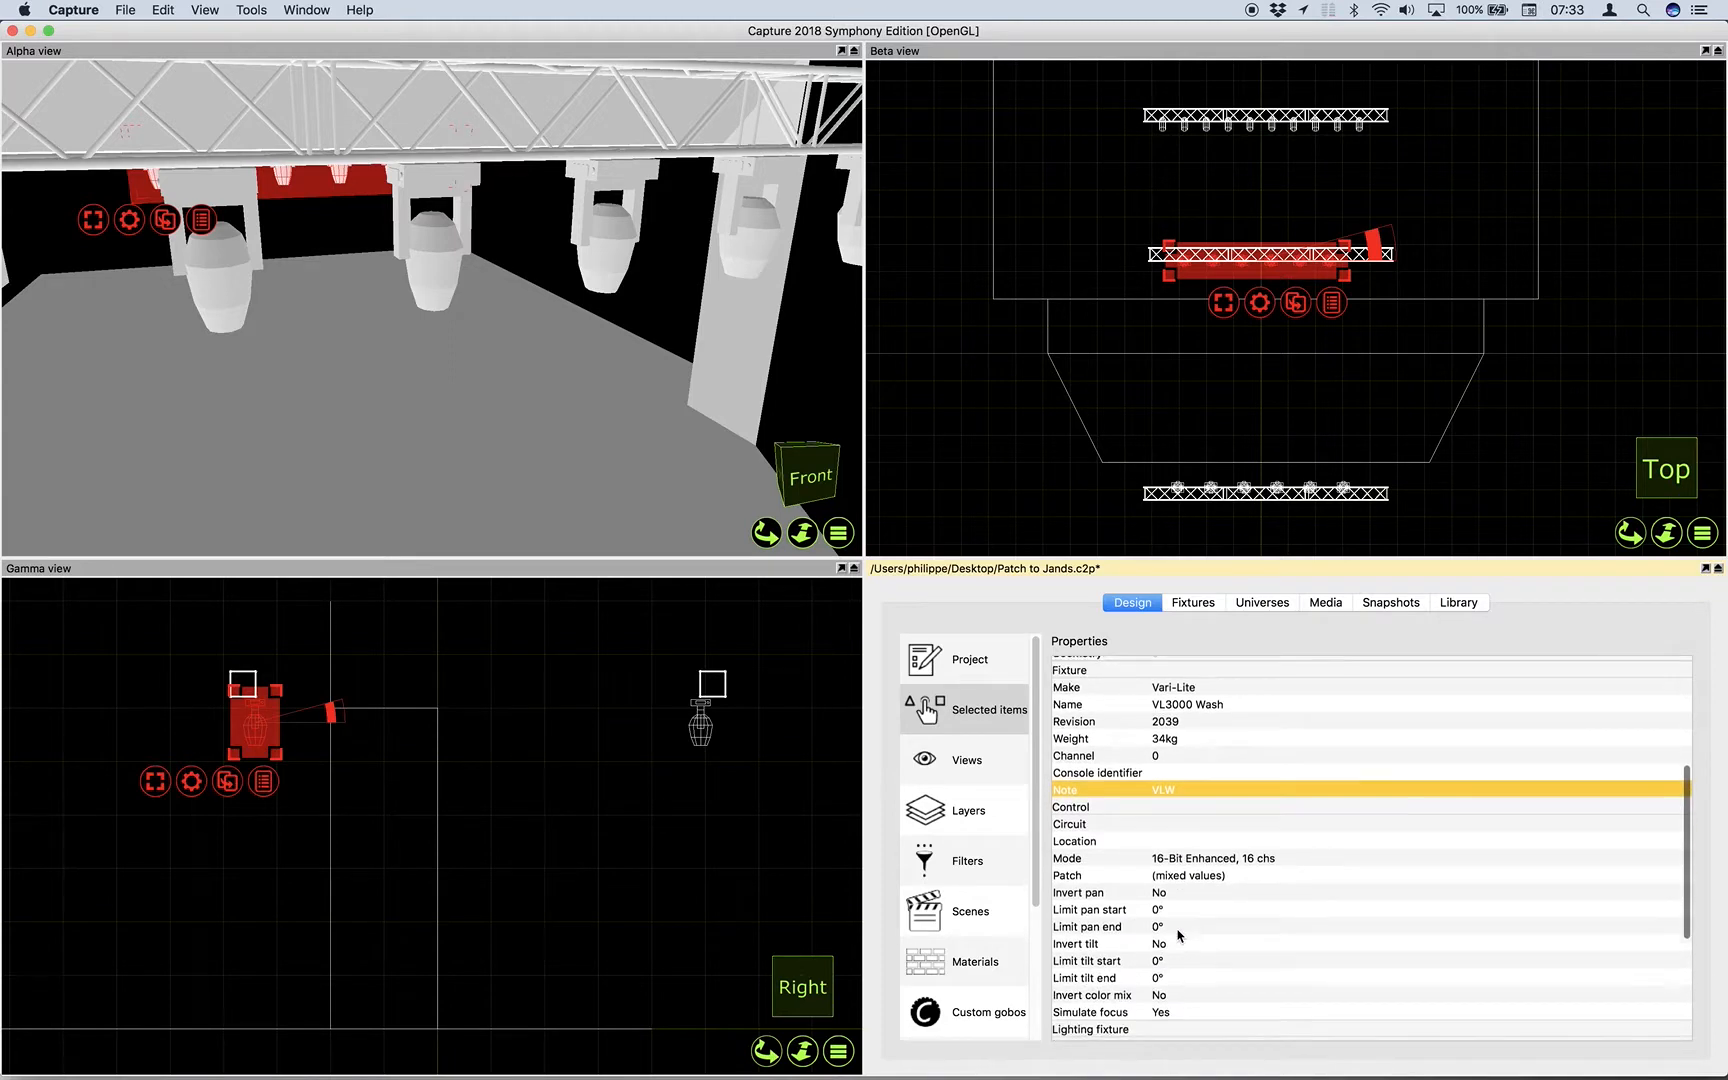
Set the note of all the front truss fixtures to VLS and clear the selection.
{"action": "left_click", "coordinate": [1149, 428]}
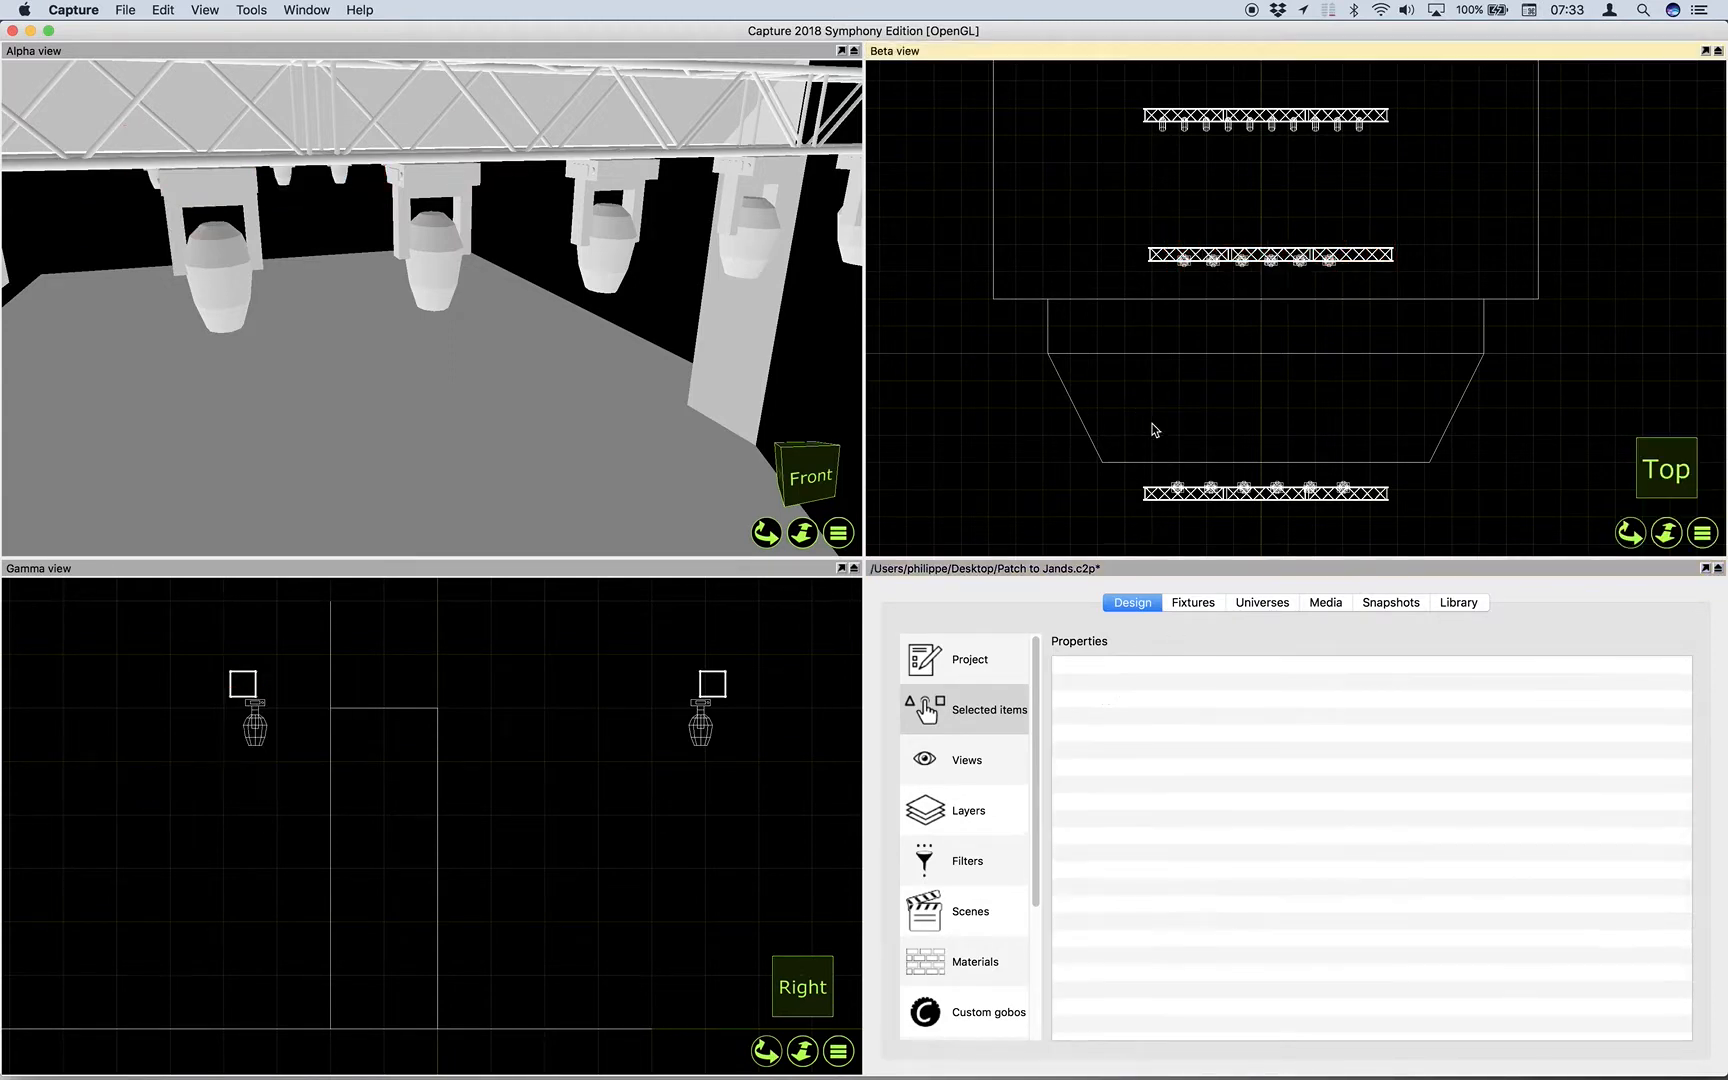
{"action": "left_click_drag", "start_coordinate": [1133, 418], "coordinate": [1398, 498]}
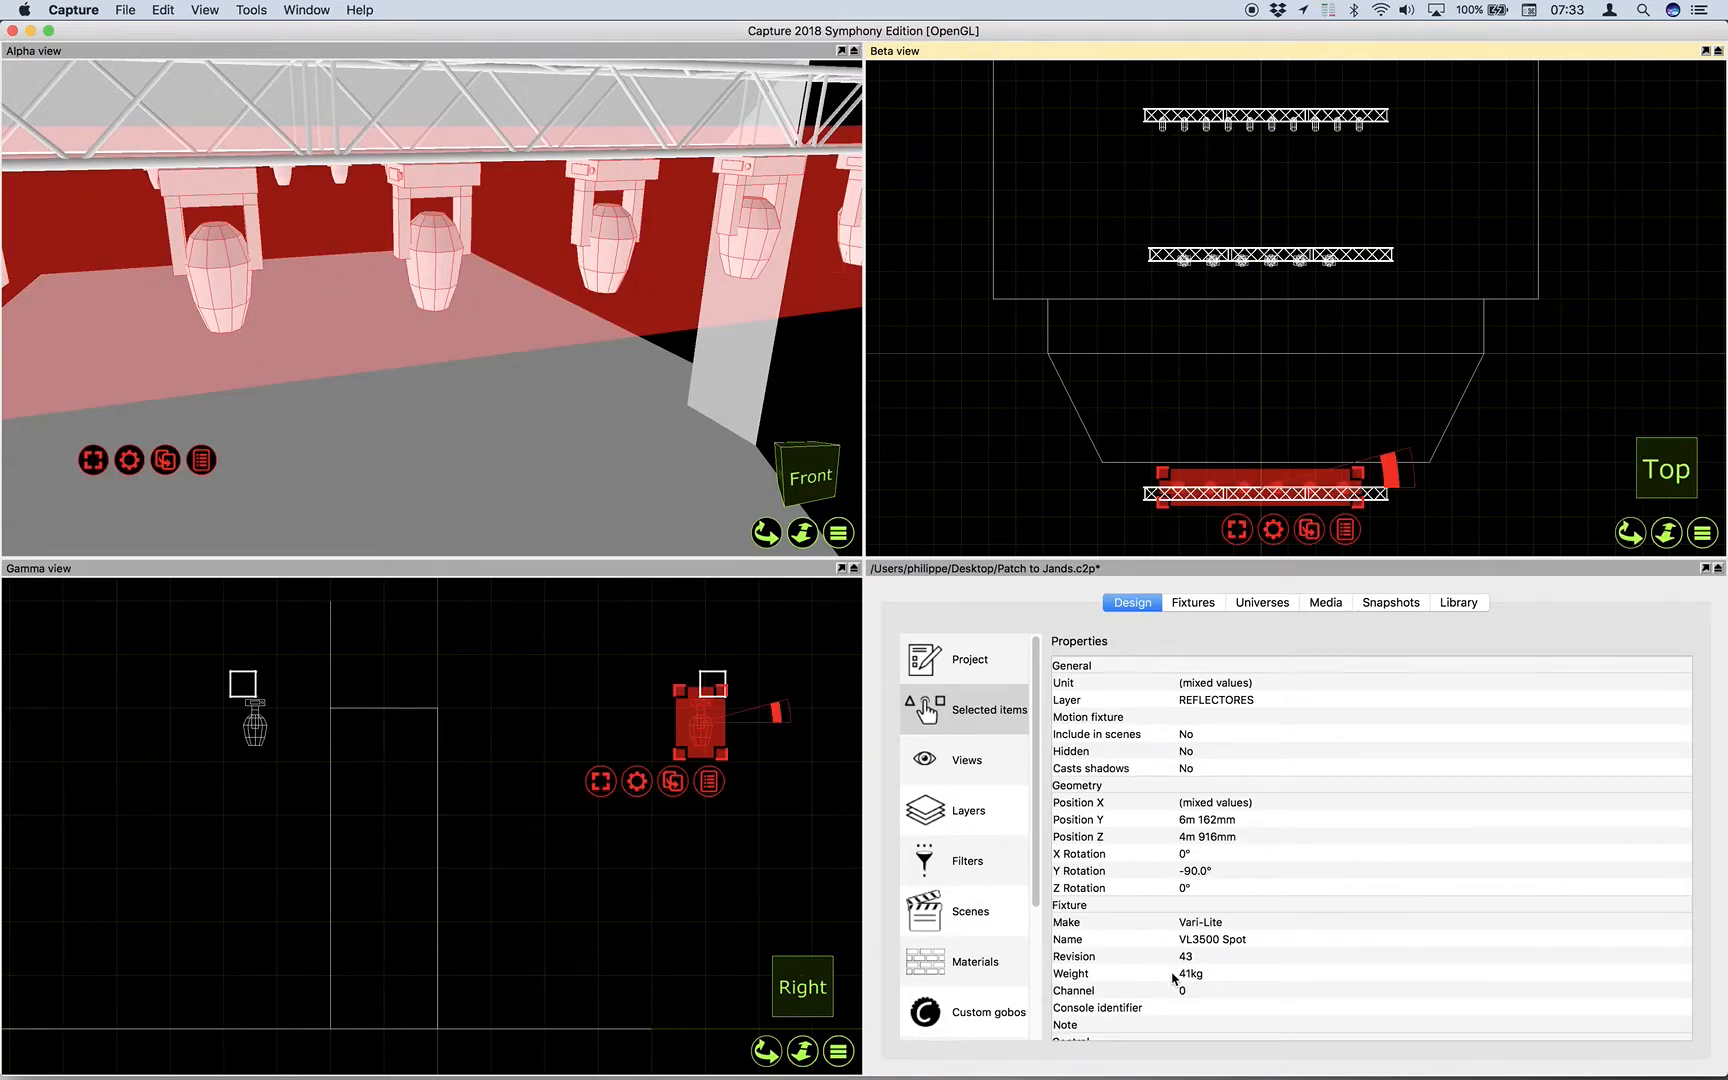
{"action": "scroll", "coordinate": [1182, 972], "scroll_direction": "down", "scroll_amount": 5}
{"action": "left_click", "coordinate": [1188, 906]}
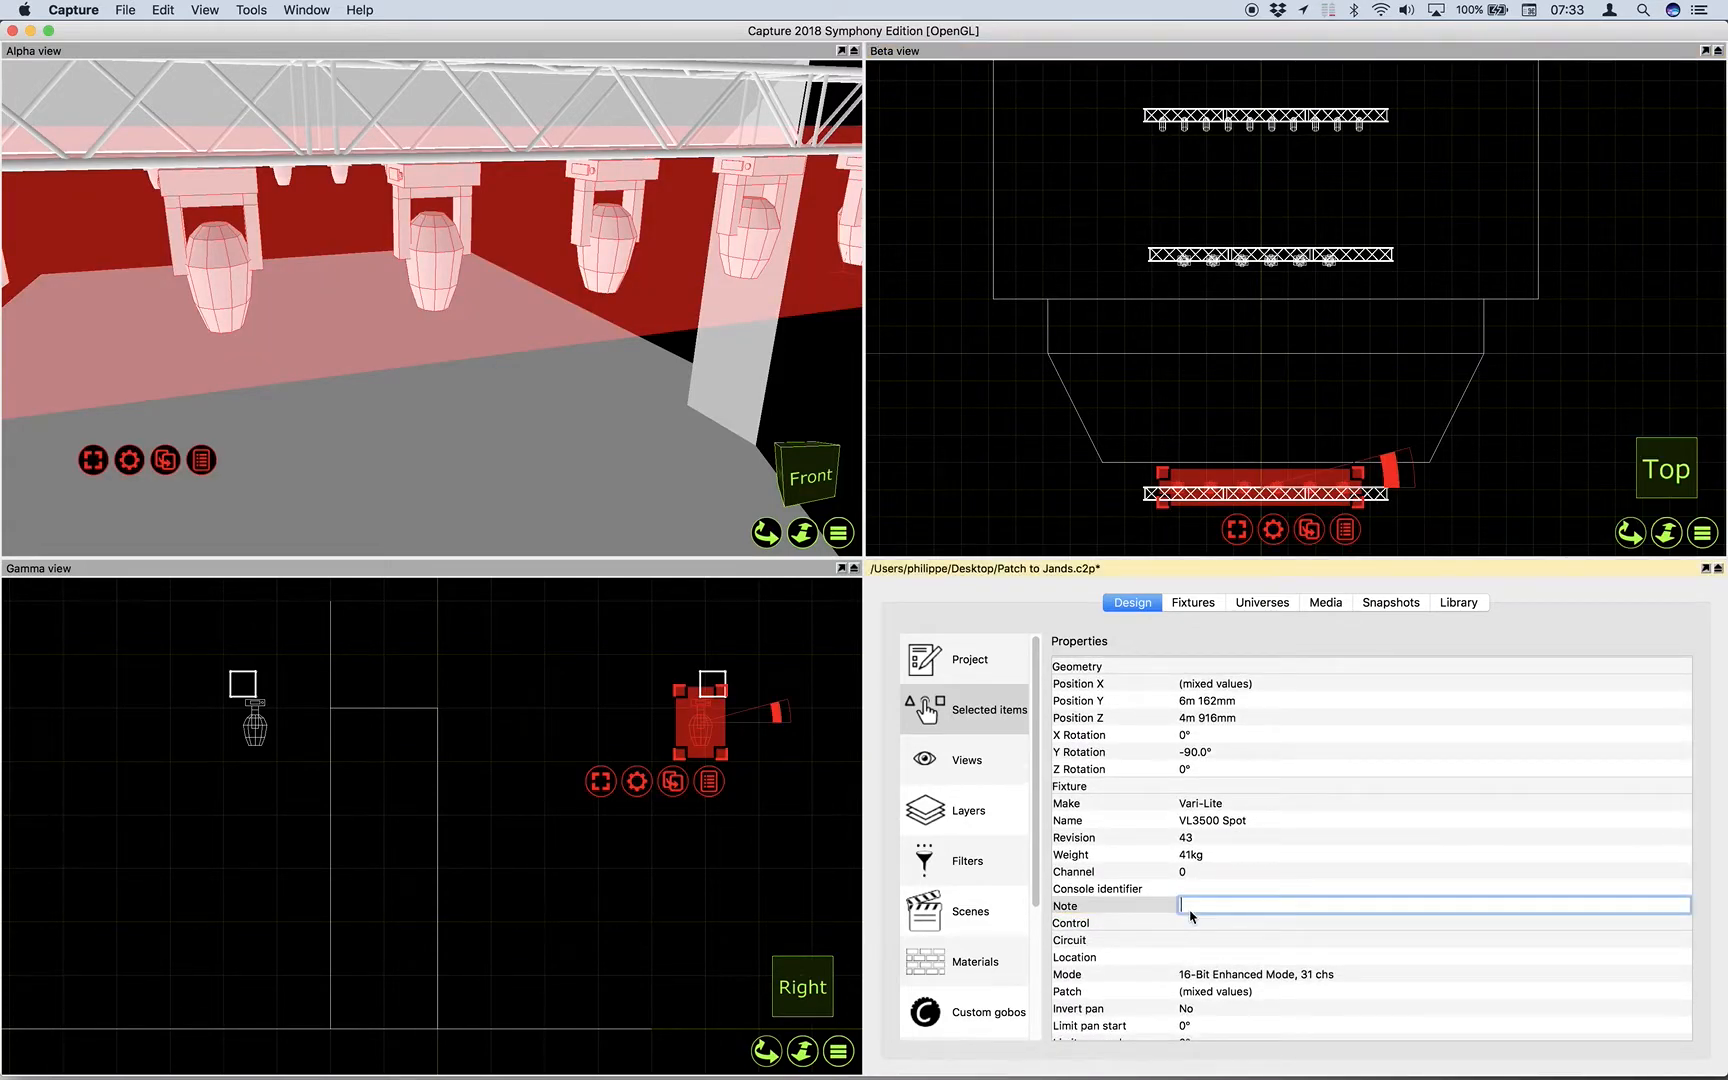
{"action": "type", "text": "VLS"}
{"action": "key", "text": "Return"}
{"action": "left_click", "coordinate": [1199, 400]}
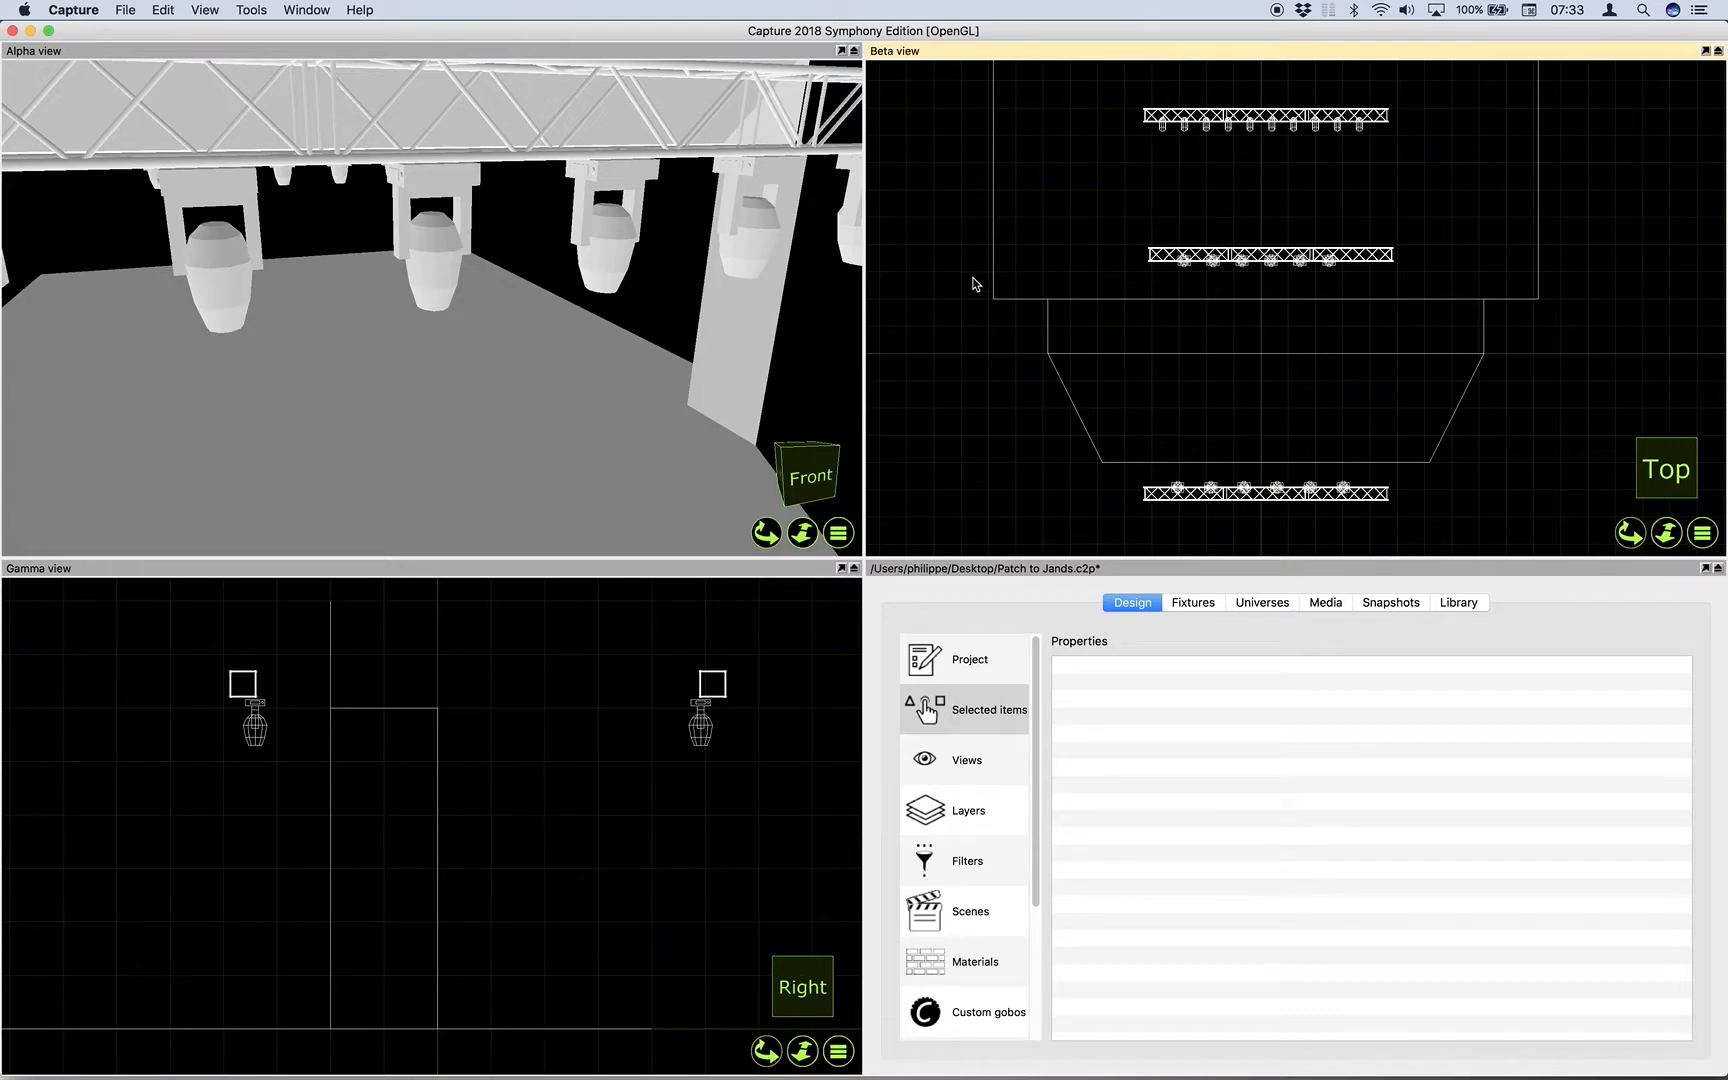
Export the project's fixture data as the CSV file Patch.csv on the Desktop and return to the Finder desktop.
{"action": "left_click", "coordinate": [123, 10]}
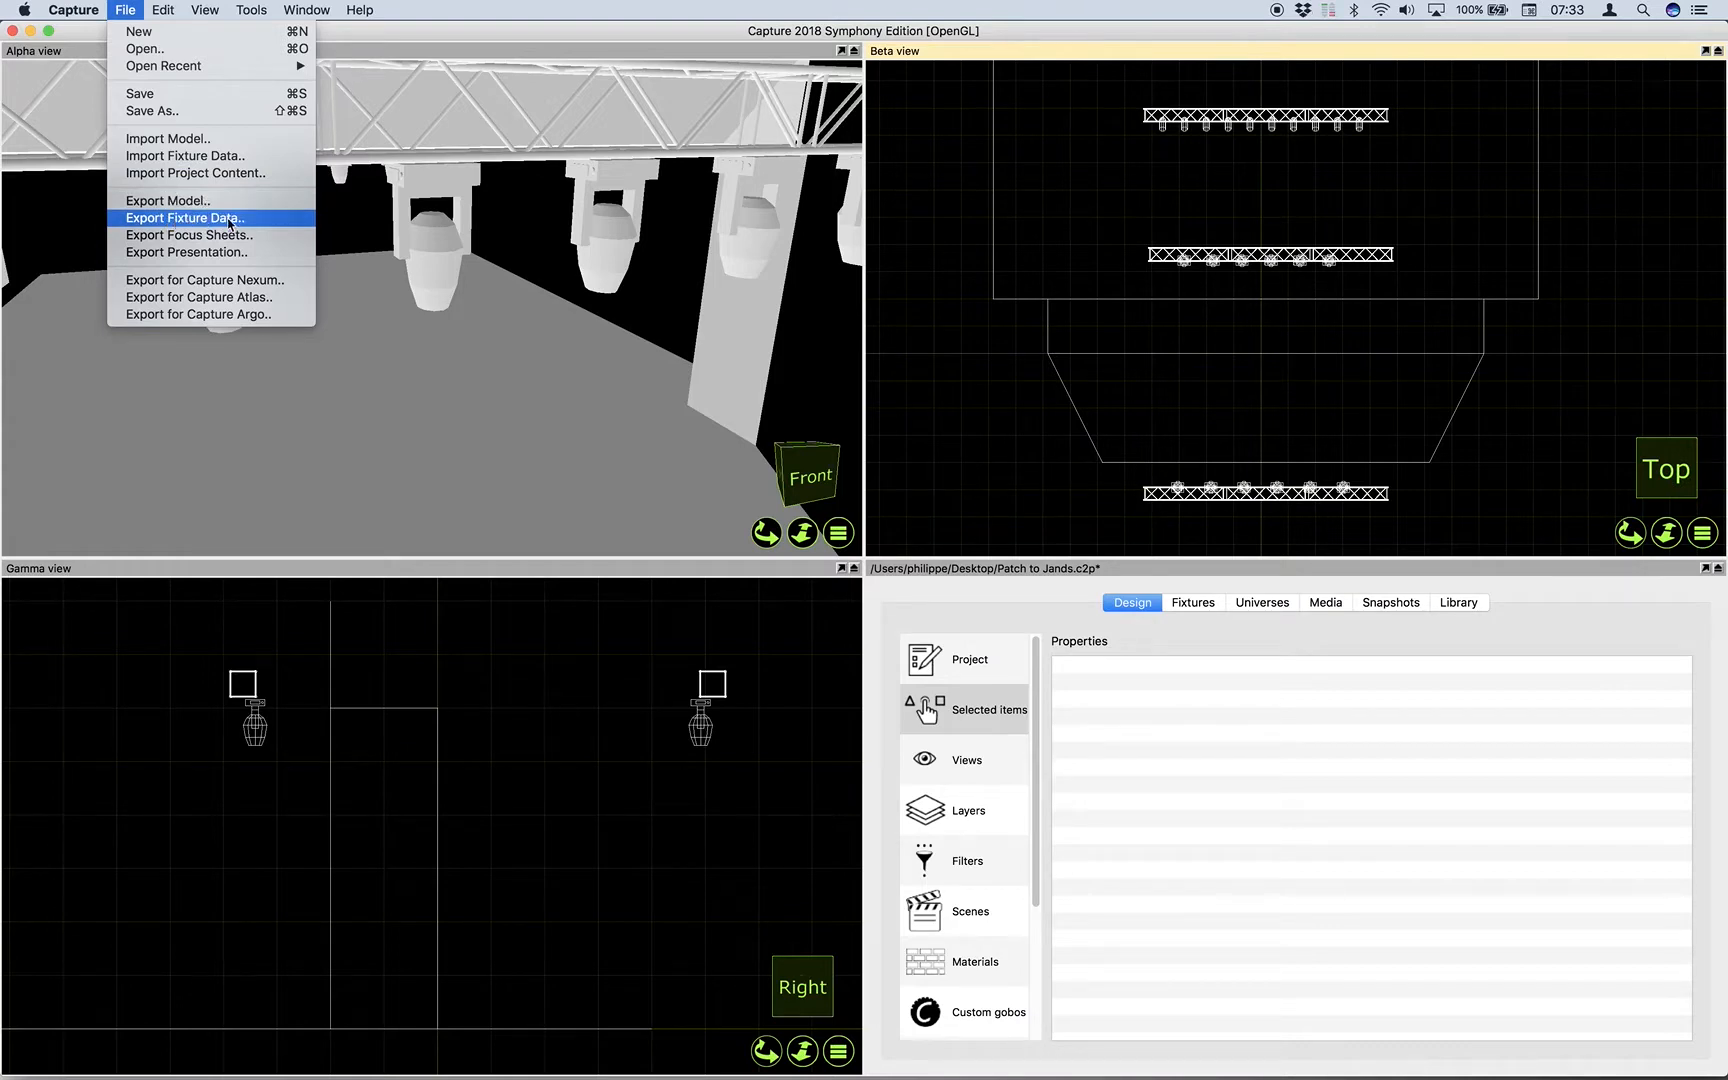
{"action": "left_click", "coordinate": [193, 224]}
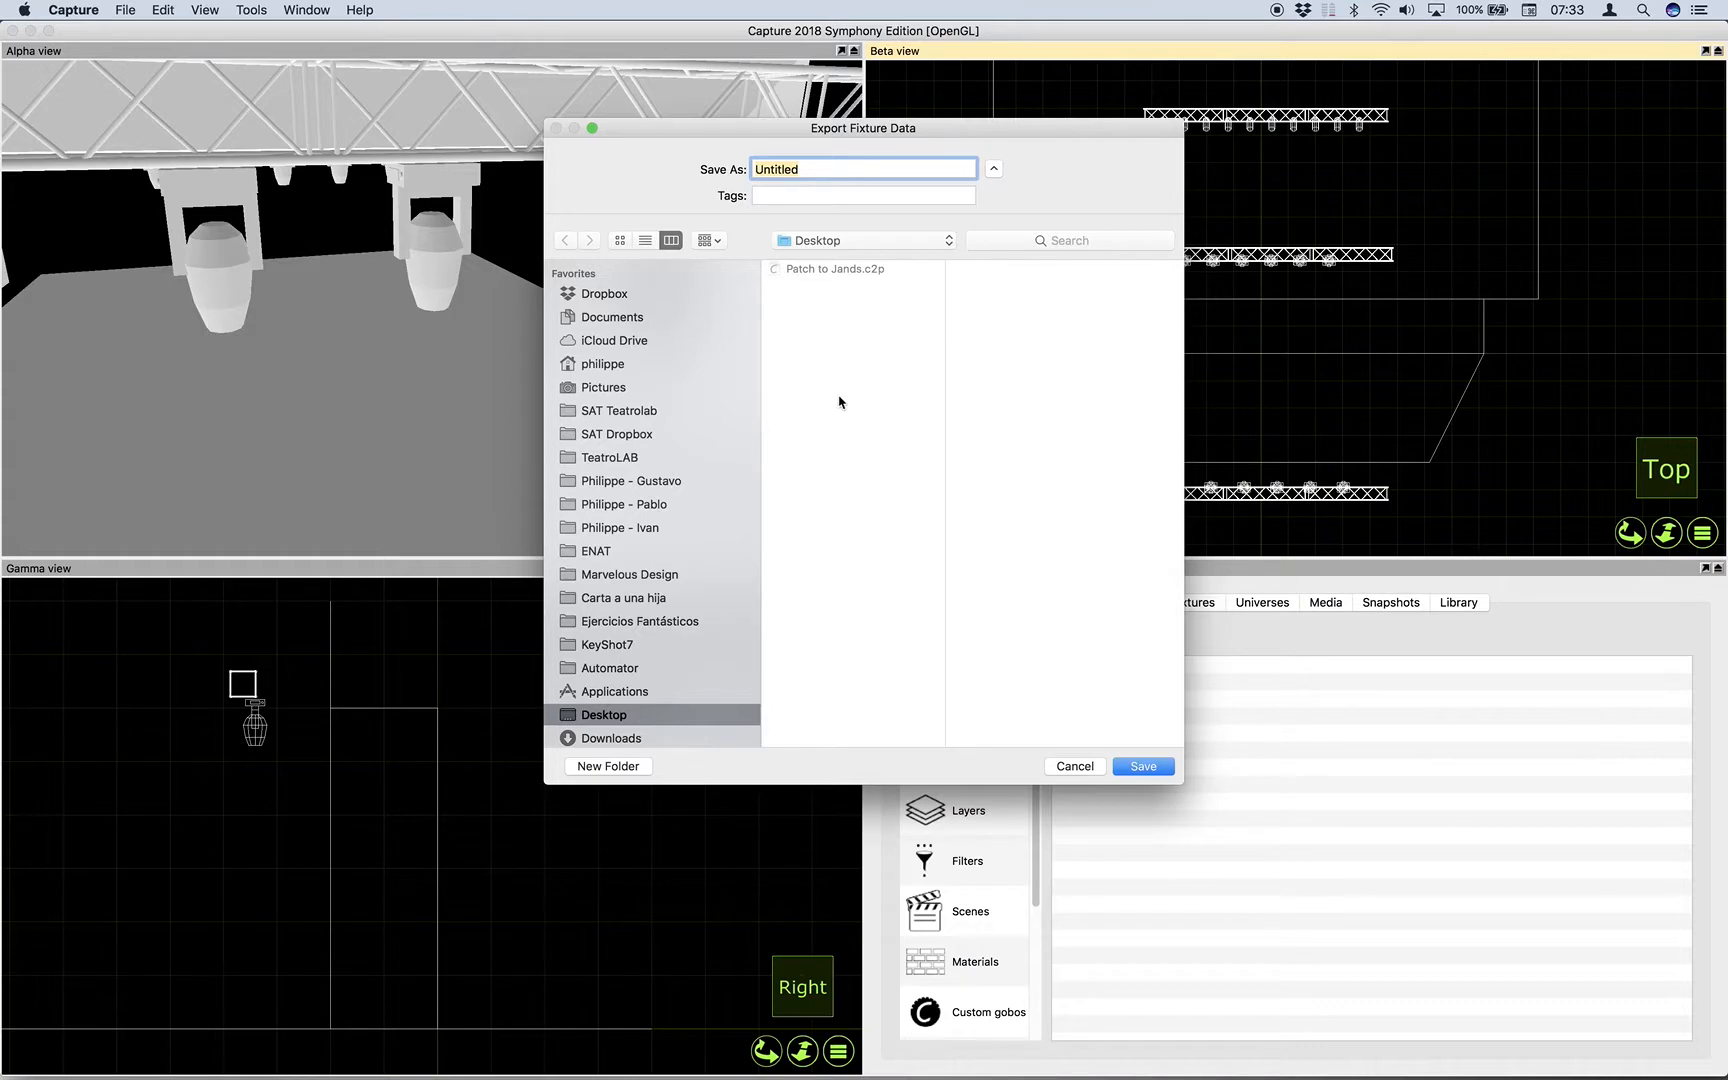
{"action": "type", "text": "Patch"}
{"action": "left_click", "coordinate": [1153, 770]}
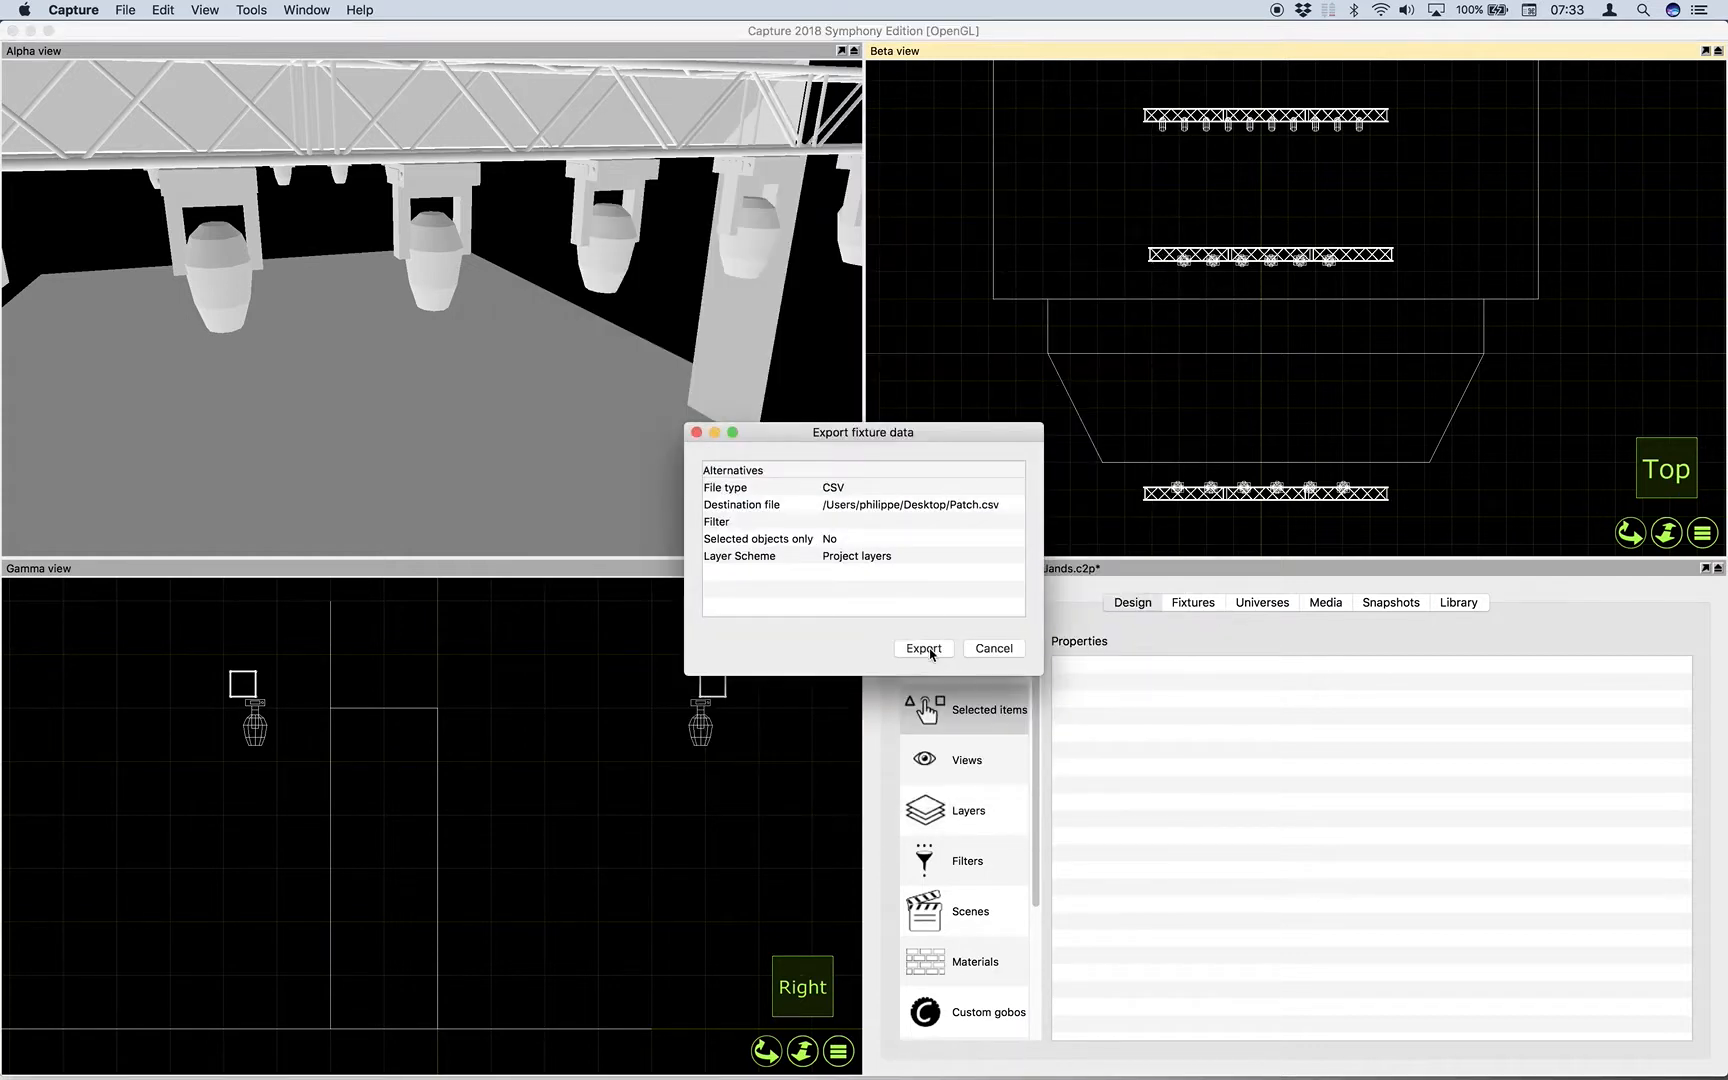
{"action": "left_click", "coordinate": [930, 649]}
{"action": "key", "text": "super+q"}
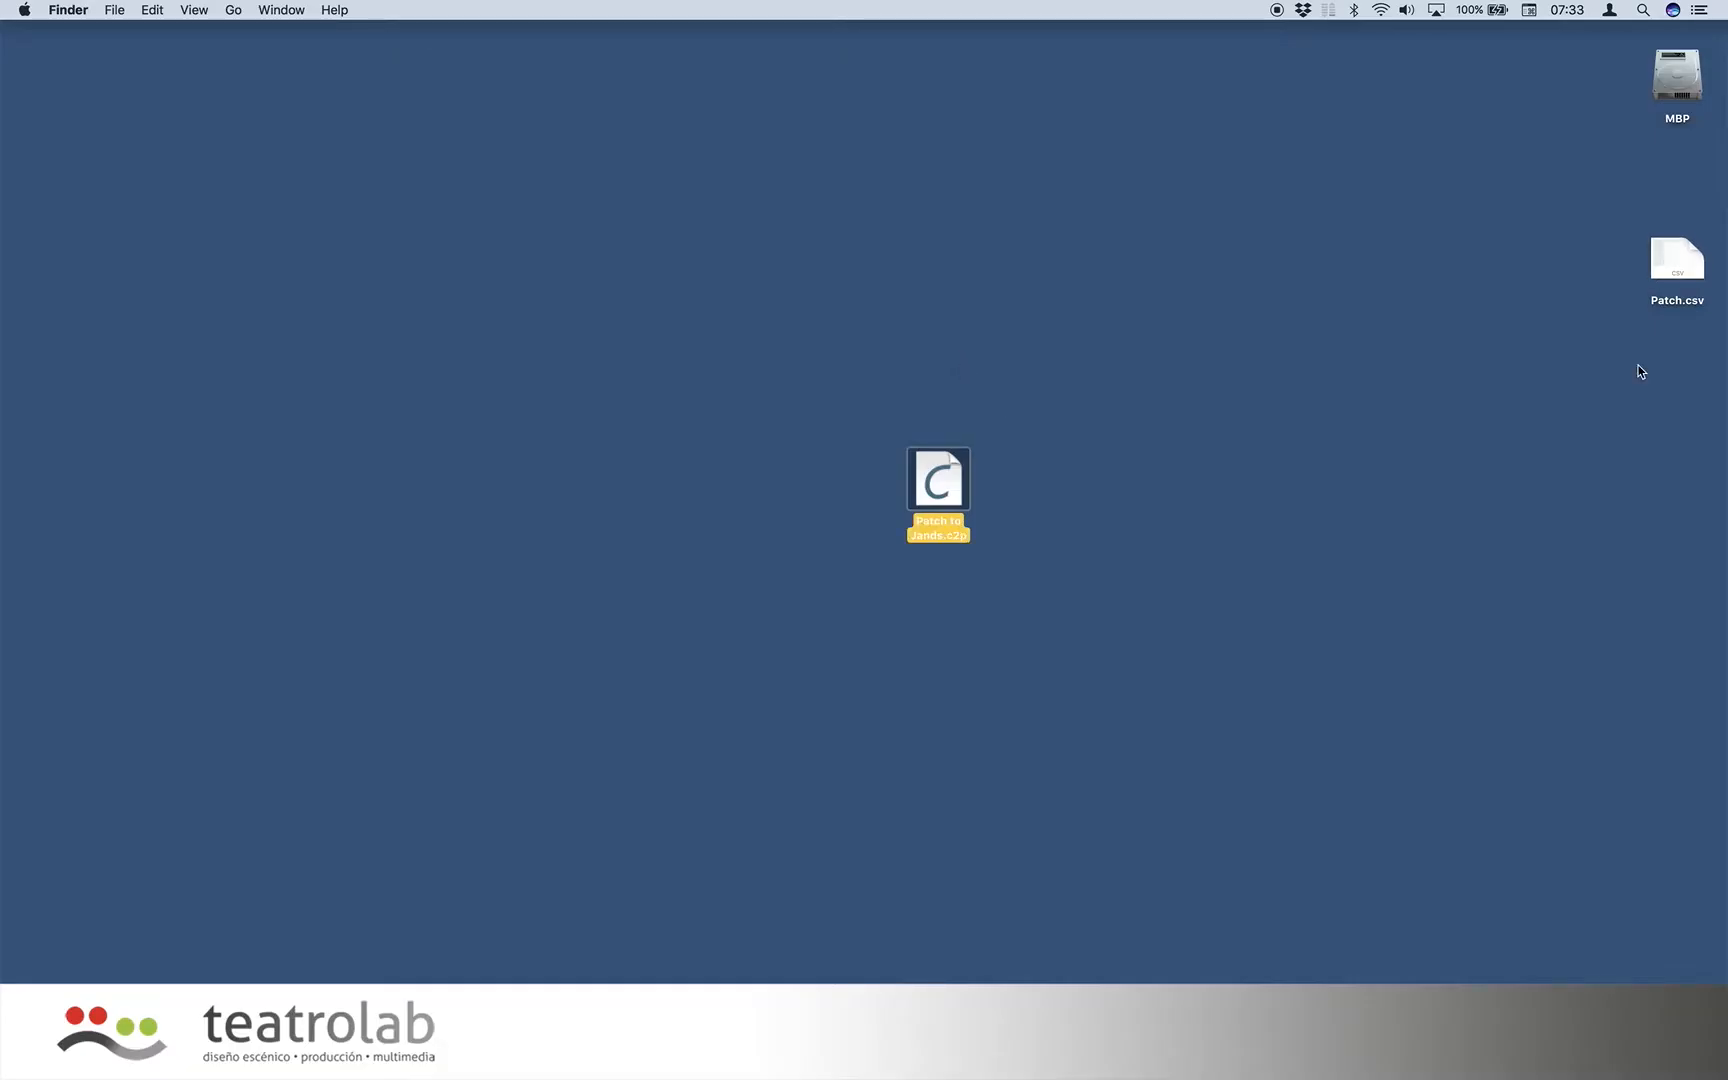
Place Patch.csv beside Patch to Jands.c2p on the desktop and open it in Numbers.
{"action": "left_click_drag", "start_coordinate": [1680, 276], "coordinate": [1057, 503]}
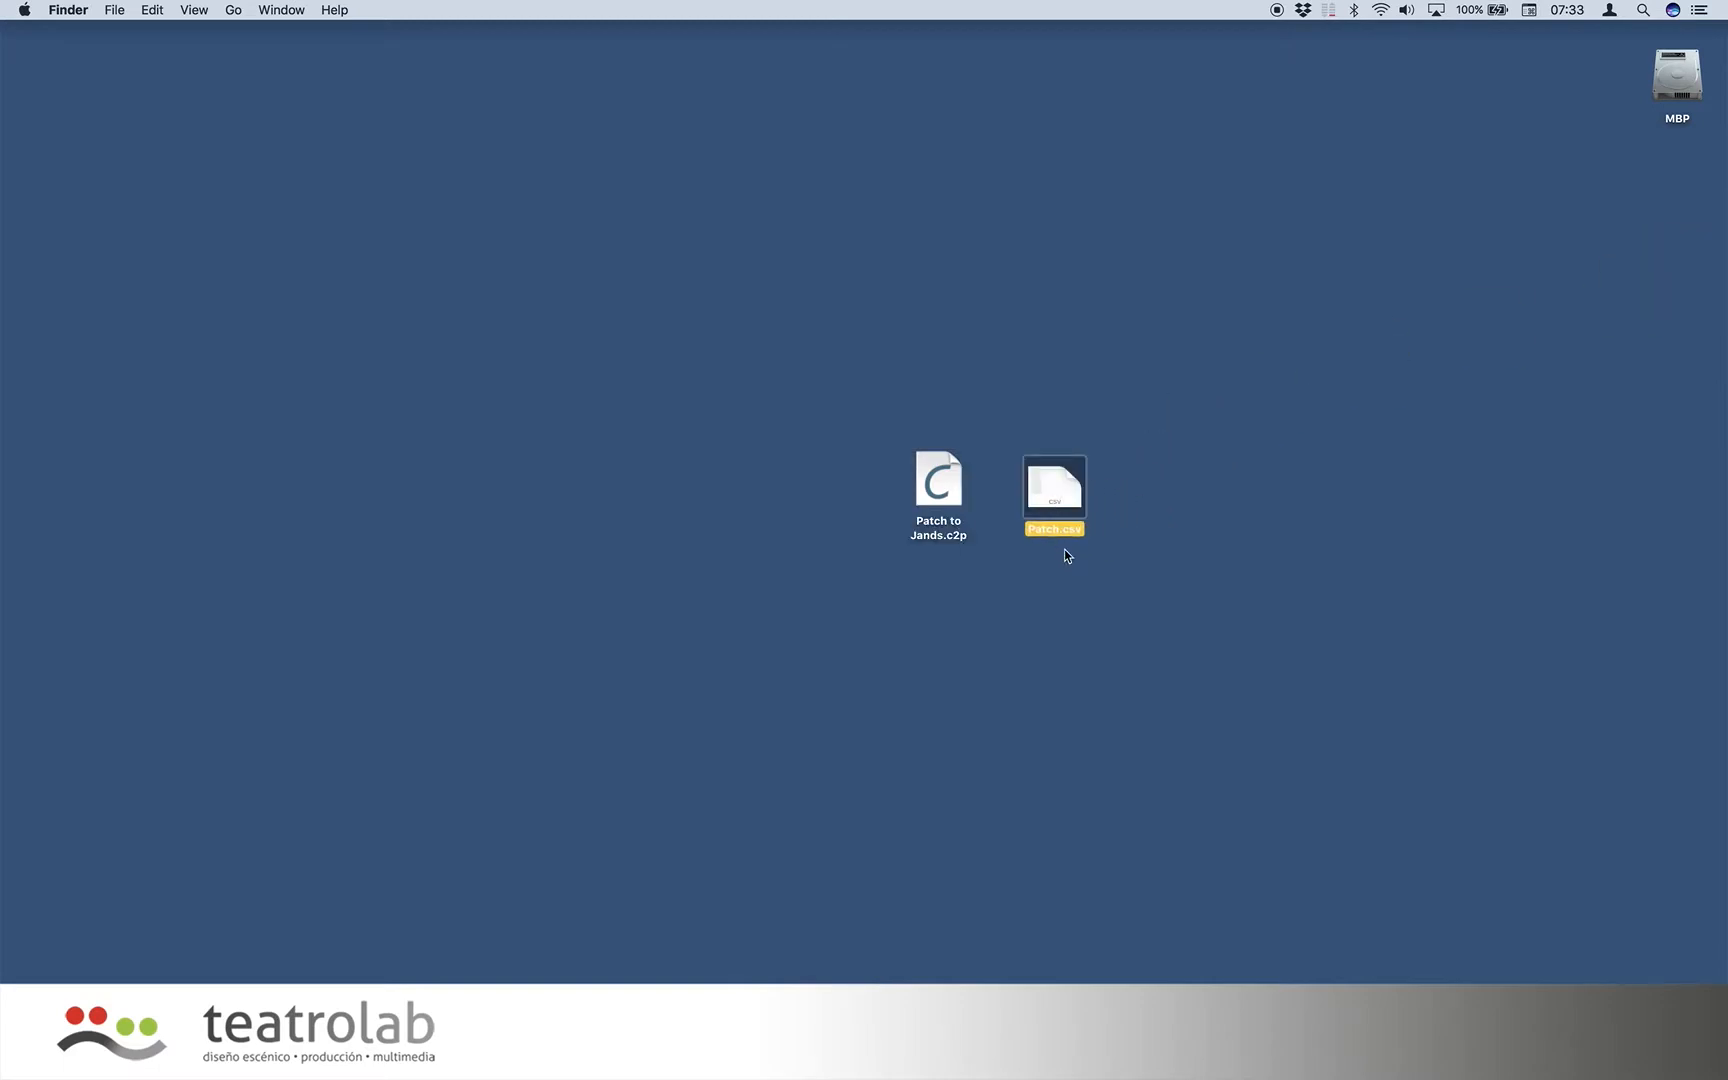
{"action": "left_click", "coordinate": [1070, 565]}
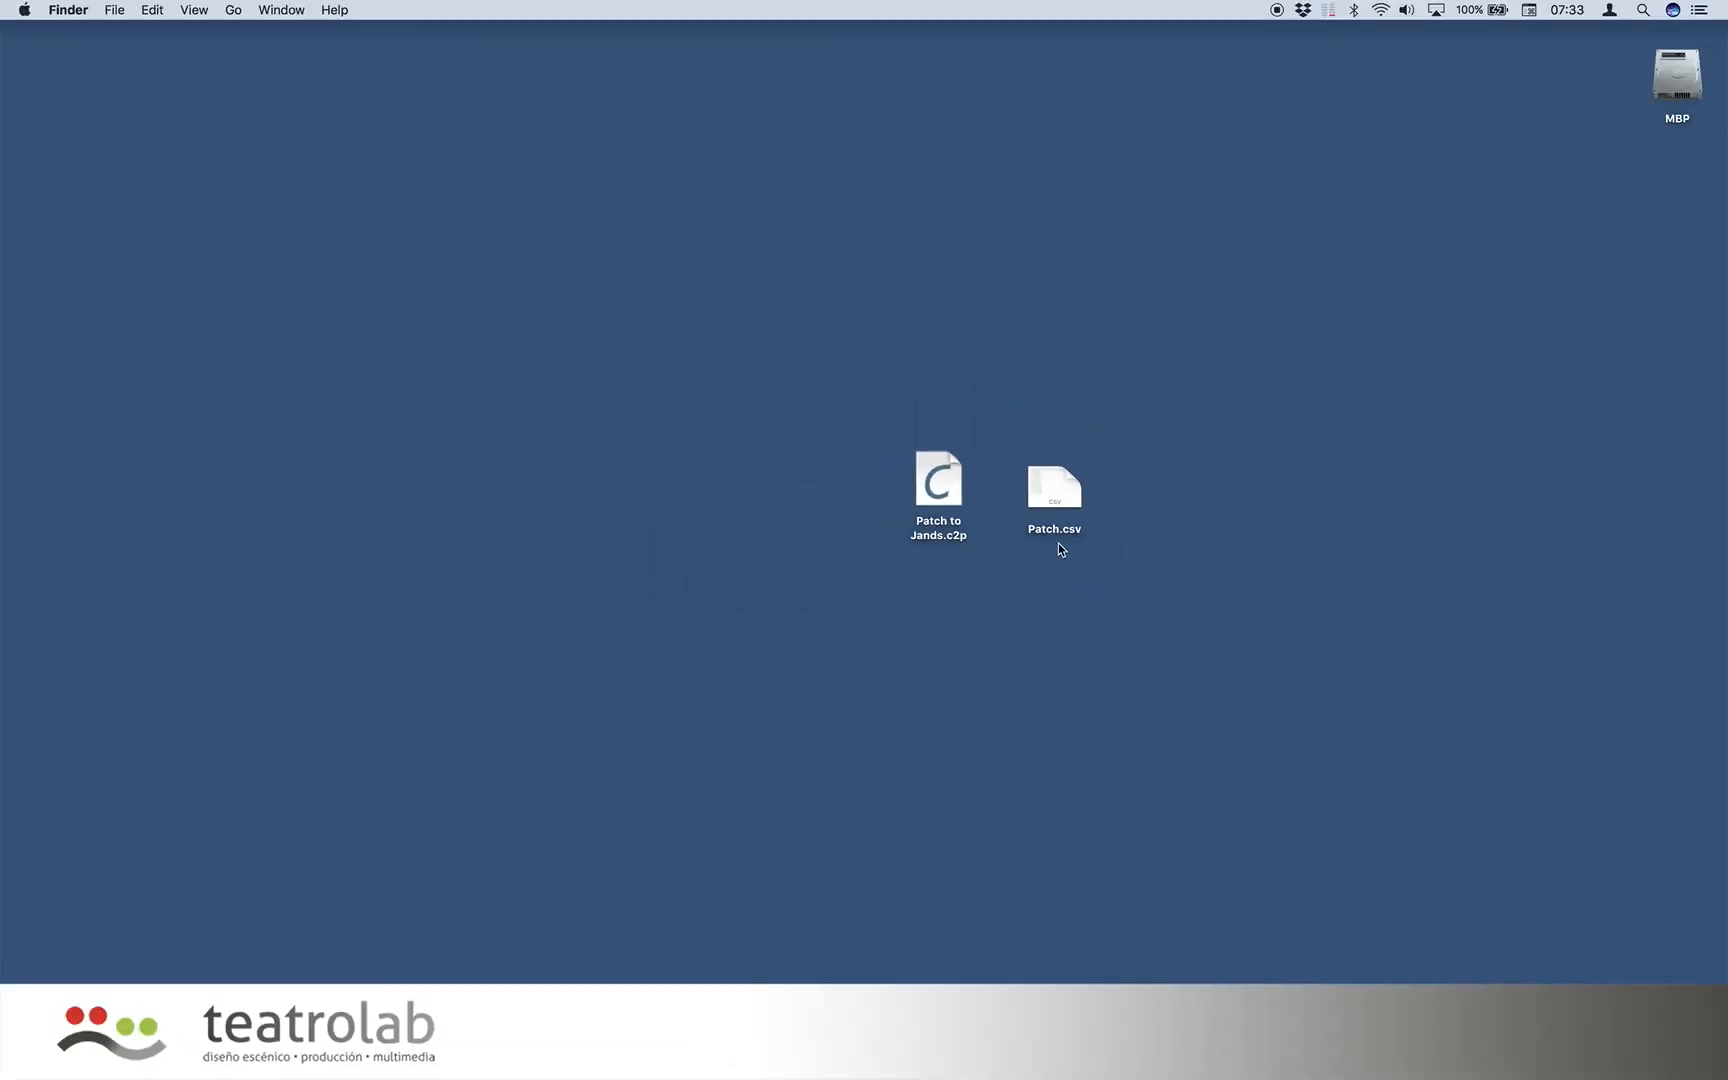
{"action": "right_click", "coordinate": [1055, 488]}
{"action": "mouse_move", "coordinate": [1112, 514]}
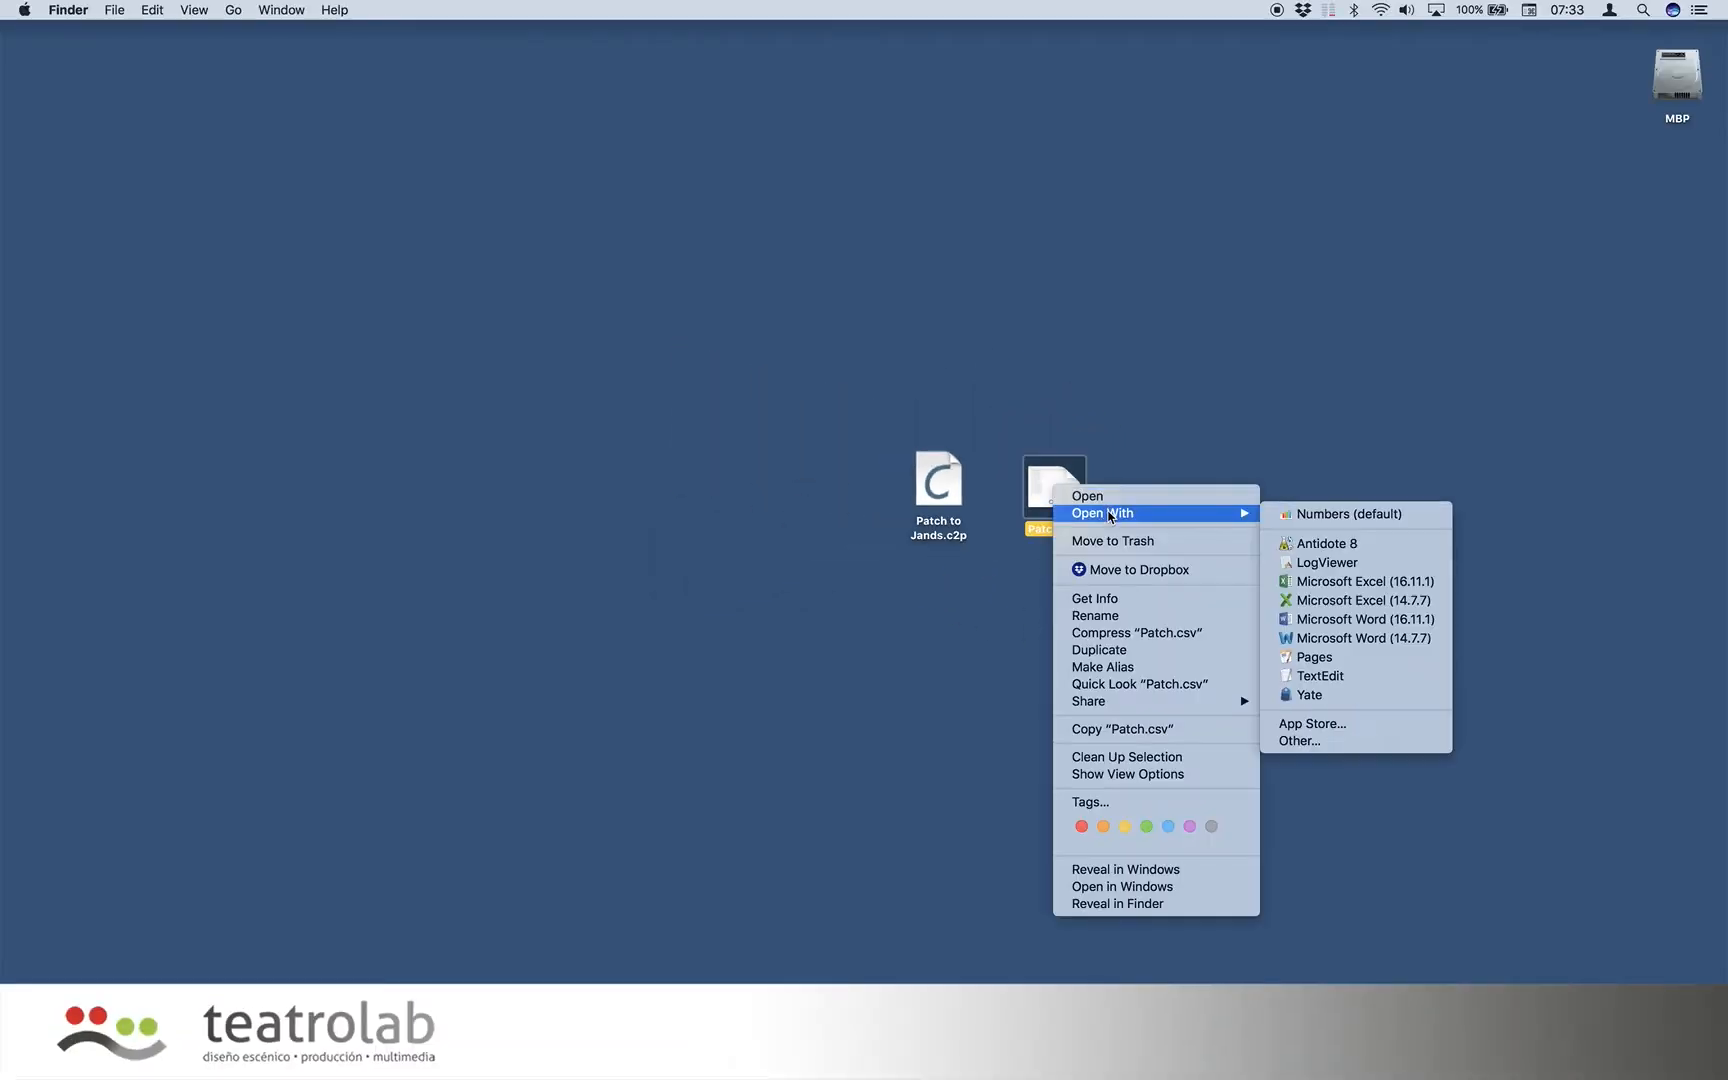
{"action": "left_click", "coordinate": [1320, 514]}
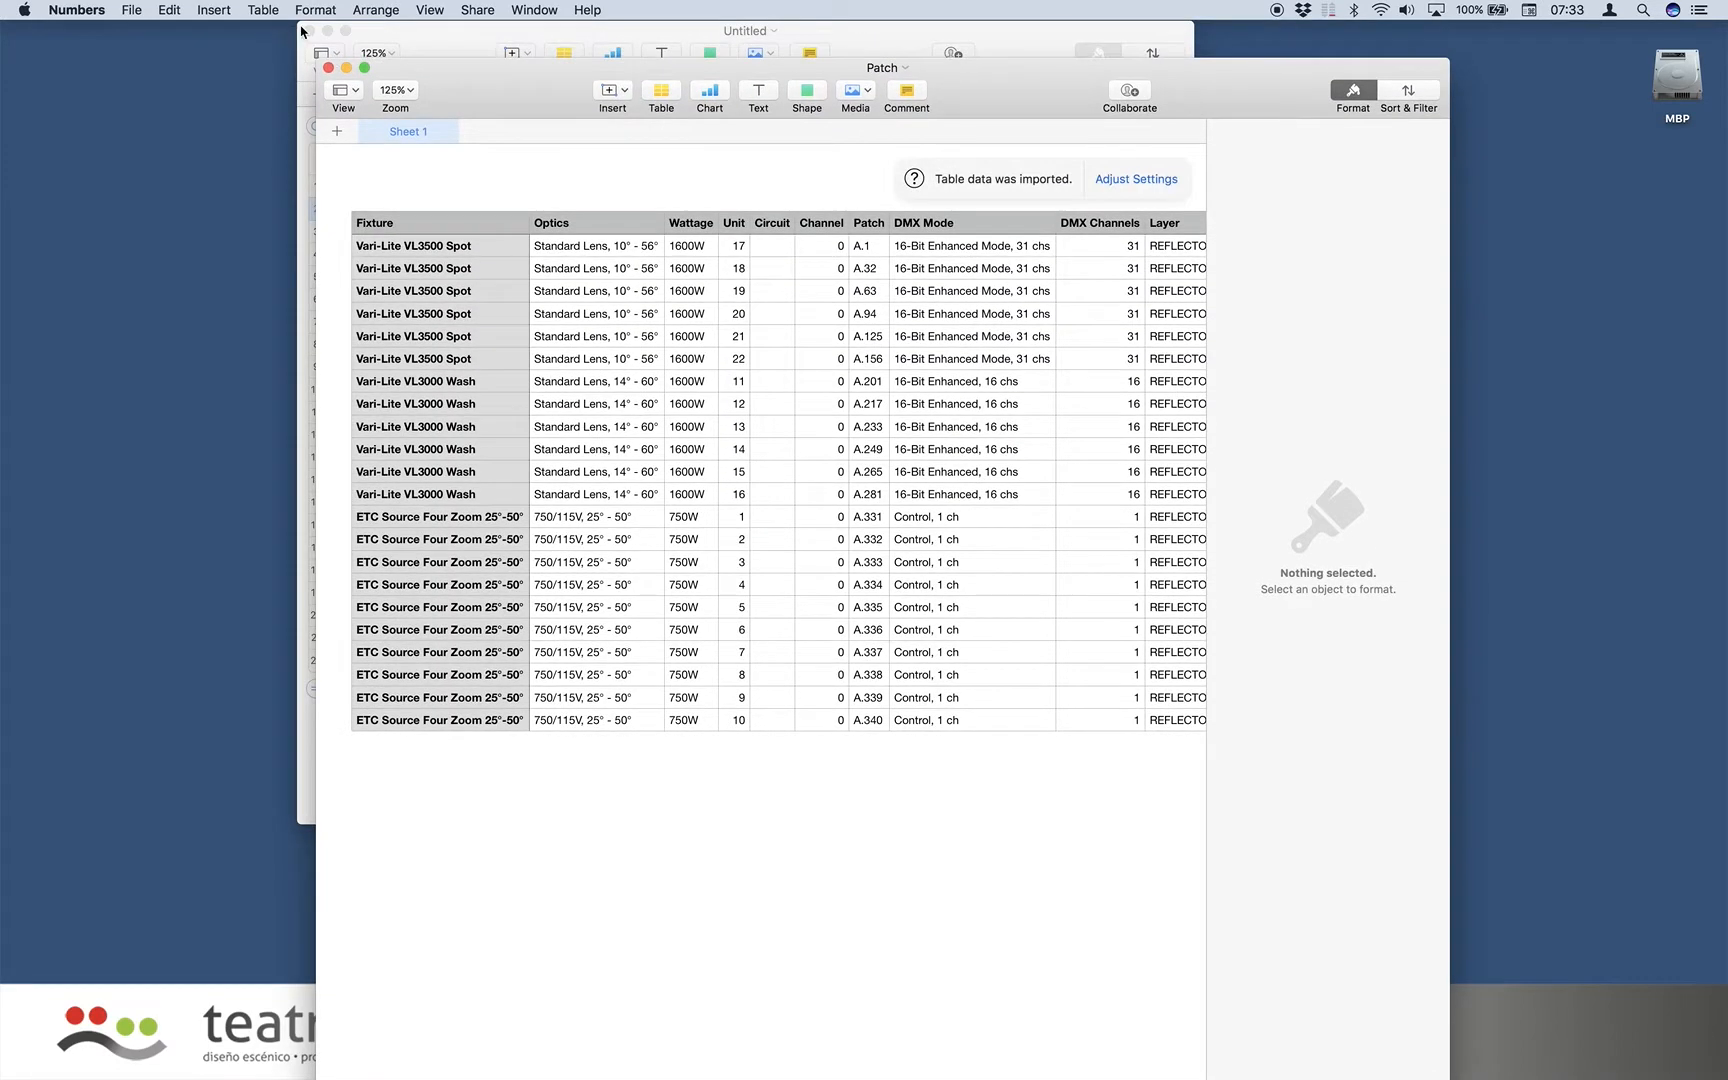
Close the Untitled spreadsheet, enlarge the Patch window and look through the columns of the imported fixture table.
{"action": "left_click", "coordinate": [309, 31]}
{"action": "left_click_drag", "start_coordinate": [494, 77], "coordinate": [319, 40]}
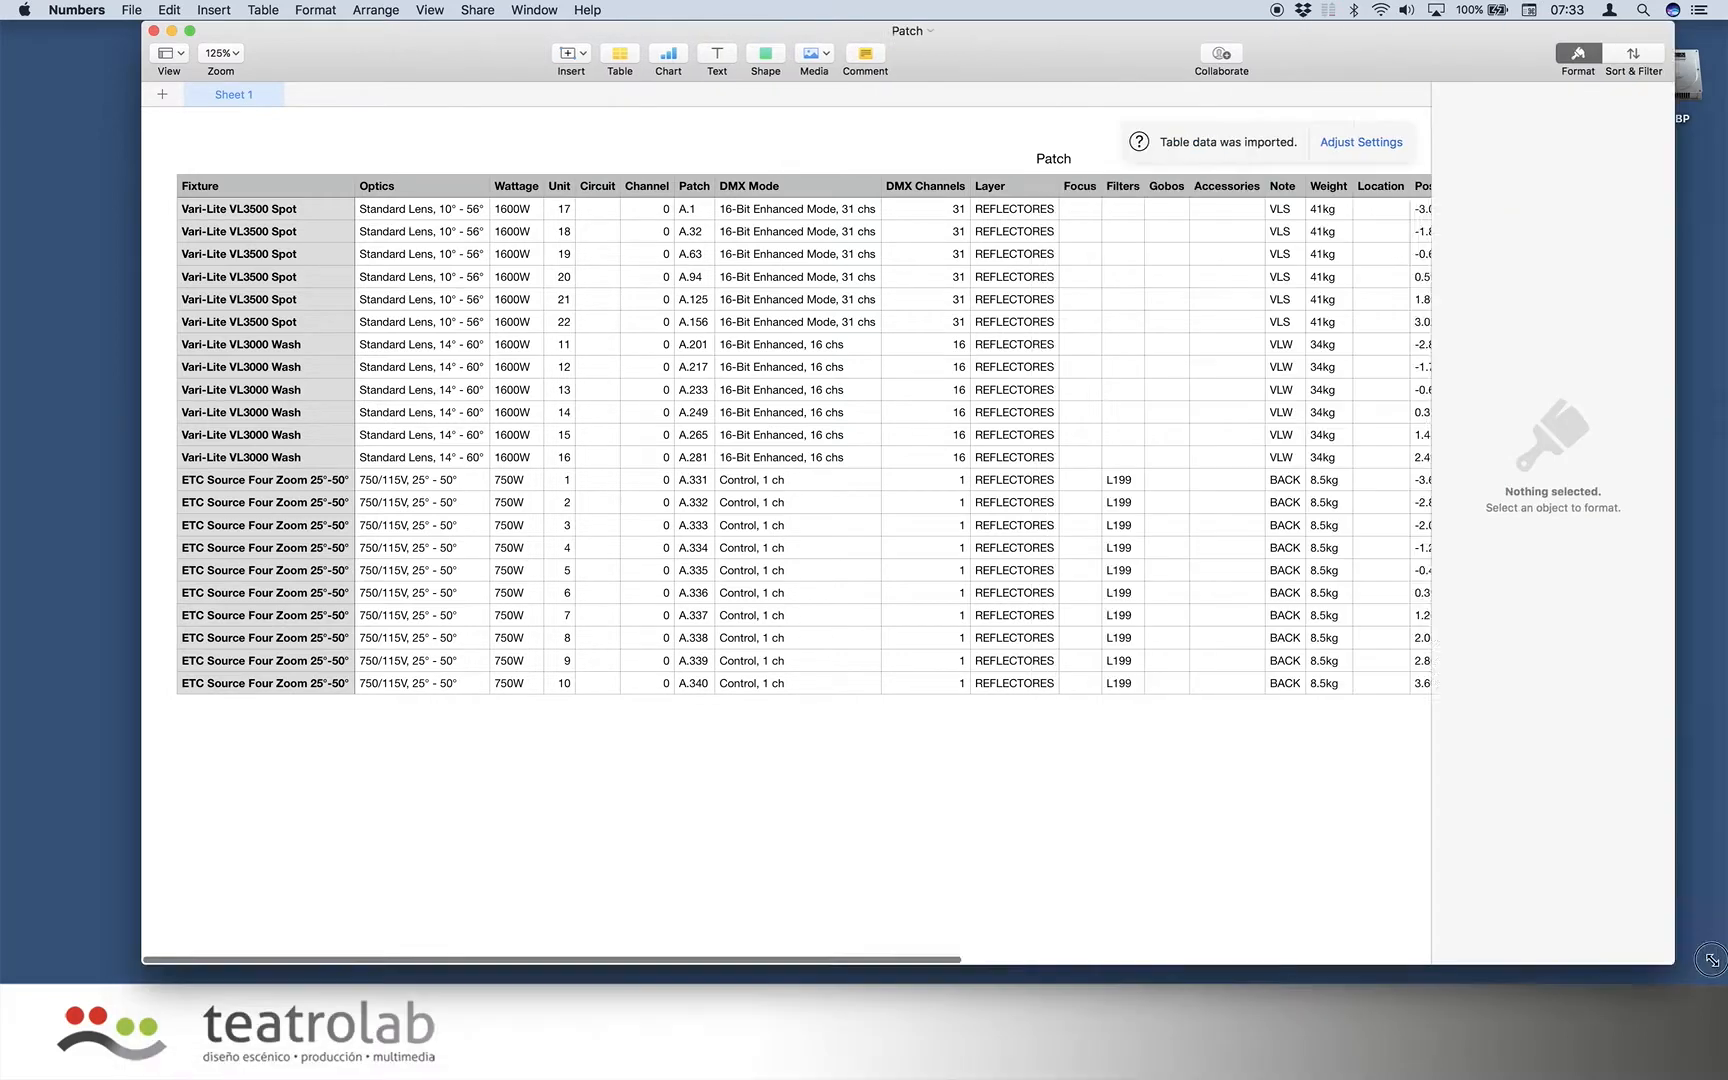
{"action": "left_click_drag", "start_coordinate": [1274, 1074], "coordinate": [1724, 975]}
{"action": "left_click_drag", "start_coordinate": [1085, 54], "coordinate": [976, 48]}
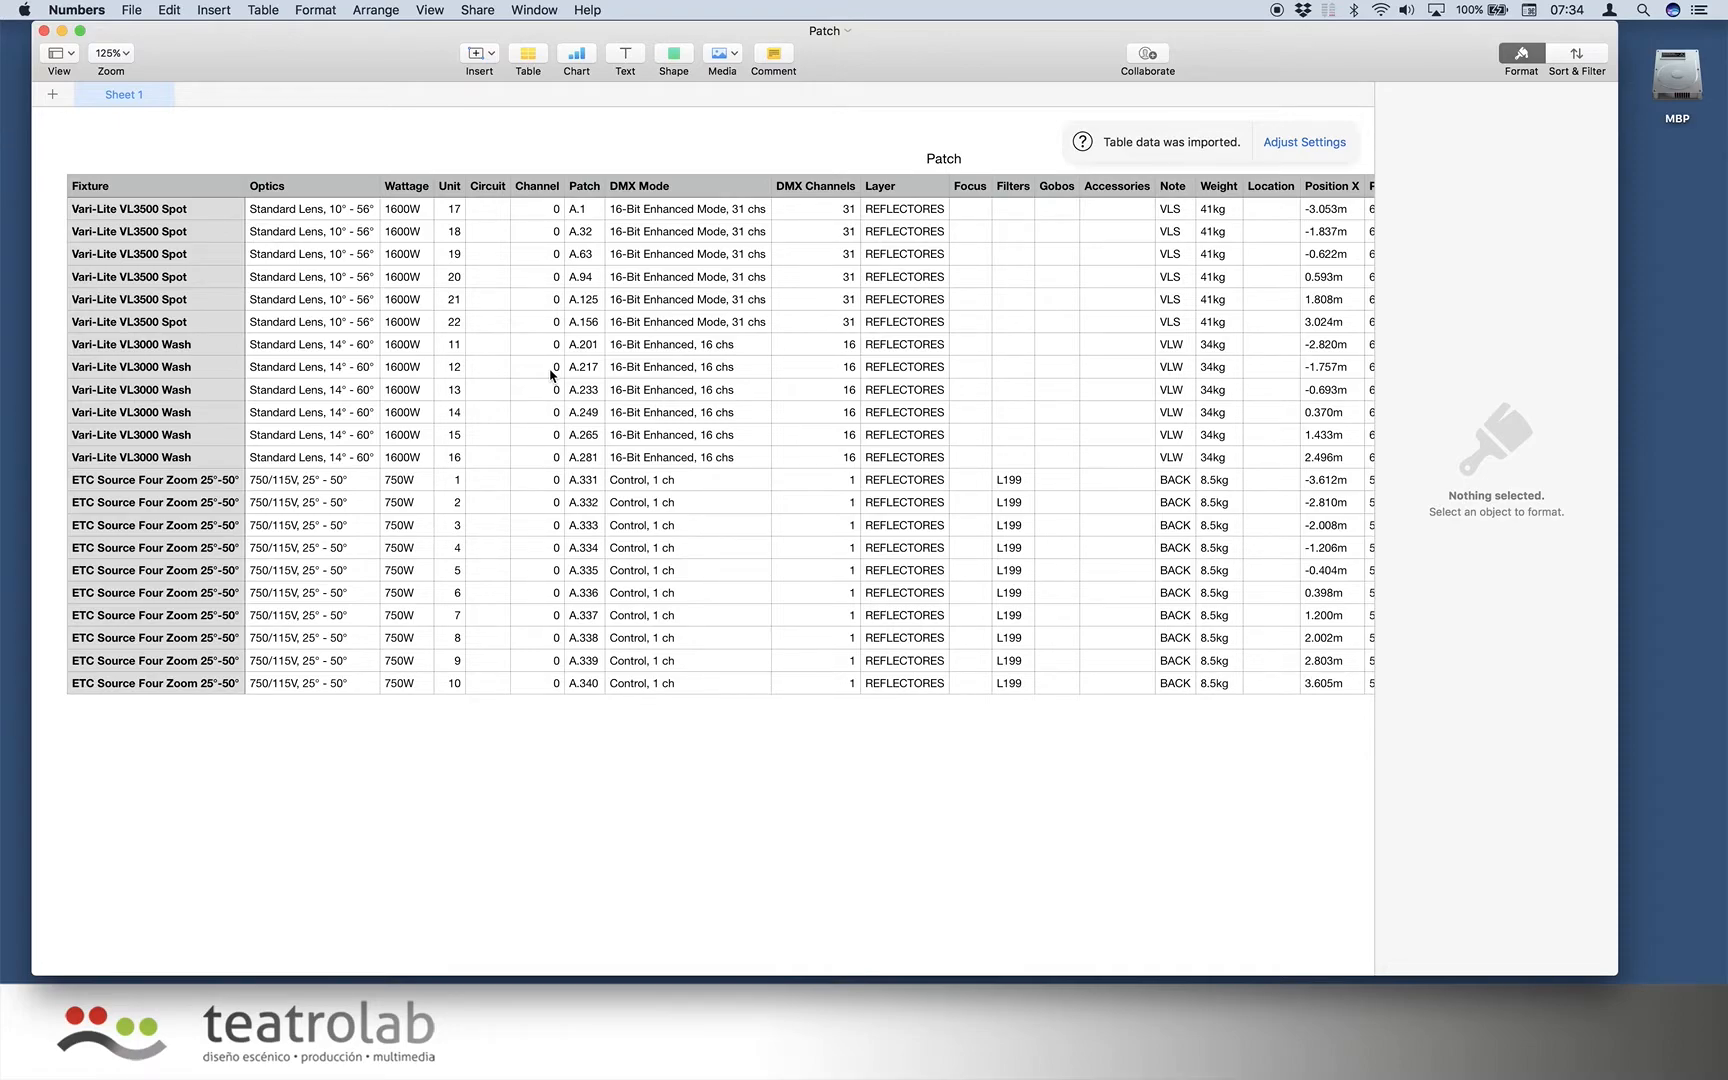
{"action": "scroll", "coordinate": [550, 374], "scroll_direction": "right", "scroll_amount": 10}
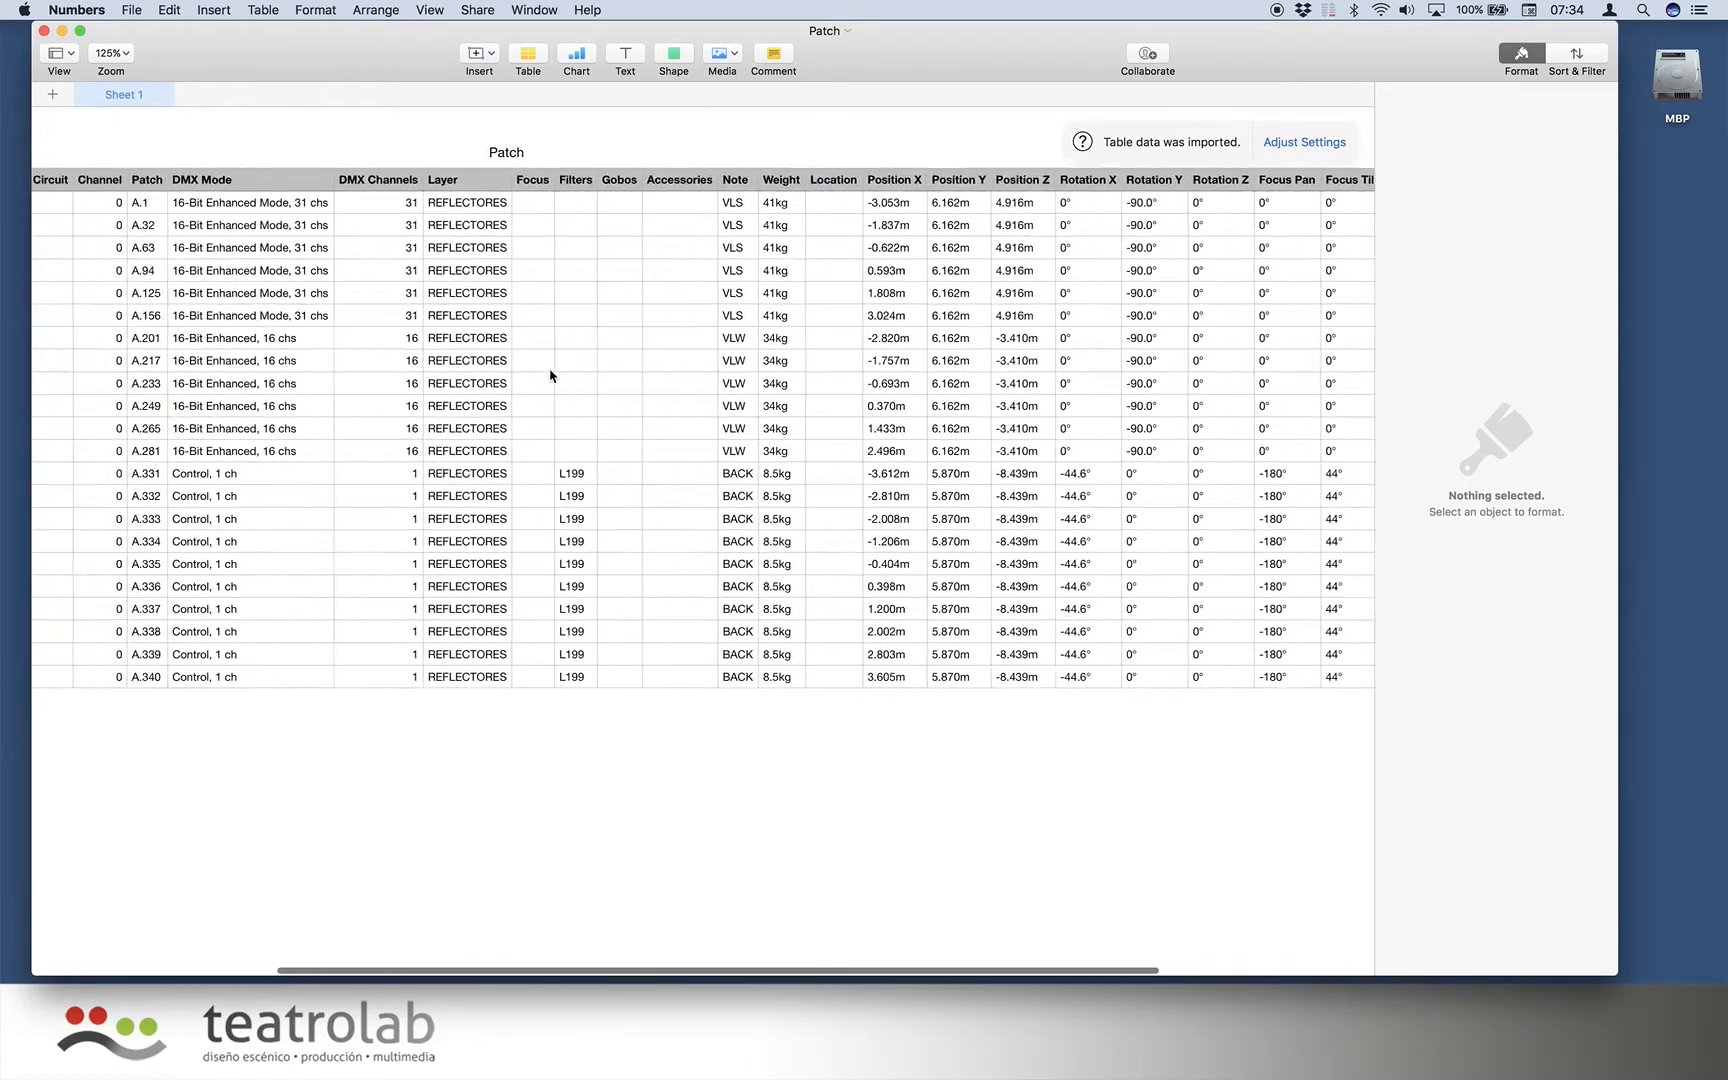
{"action": "scroll", "coordinate": [550, 374], "scroll_direction": "left", "scroll_amount": 10}
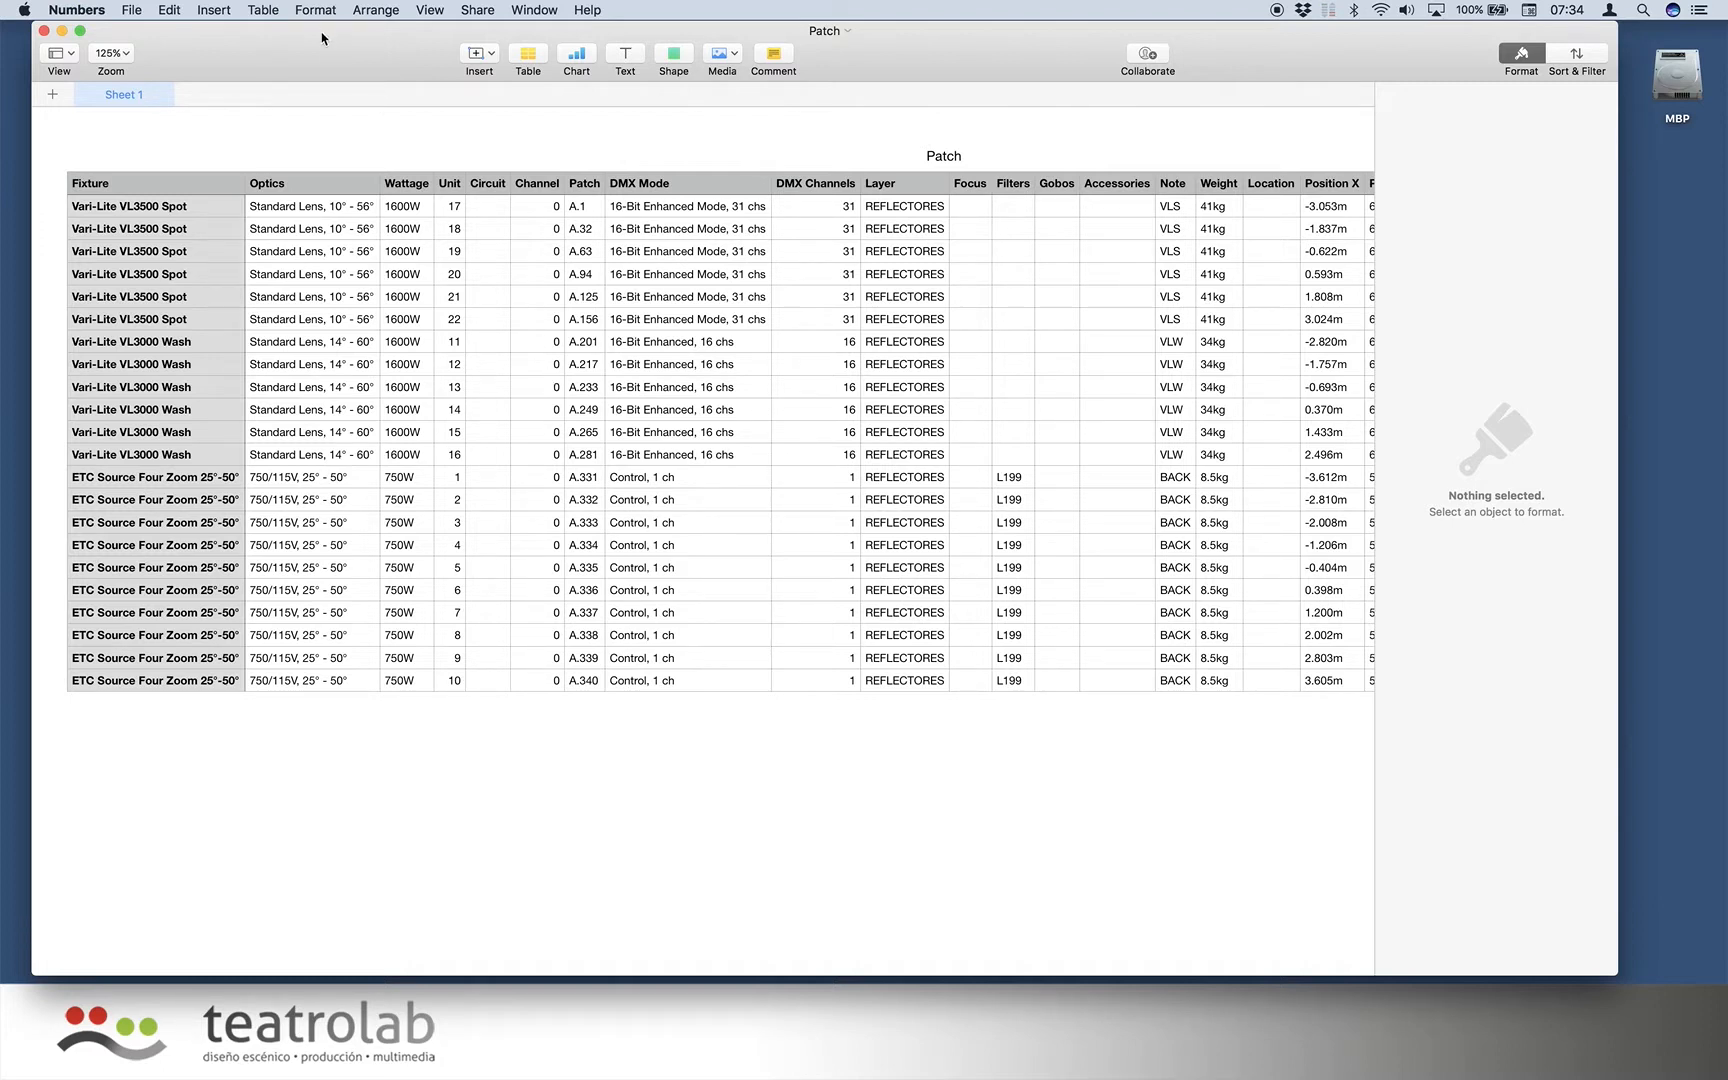
Run the Capture to Jands Vista Patch service on the Patch spreadsheet.
{"action": "left_click_drag", "start_coordinate": [326, 53], "coordinate": [371, 78]}
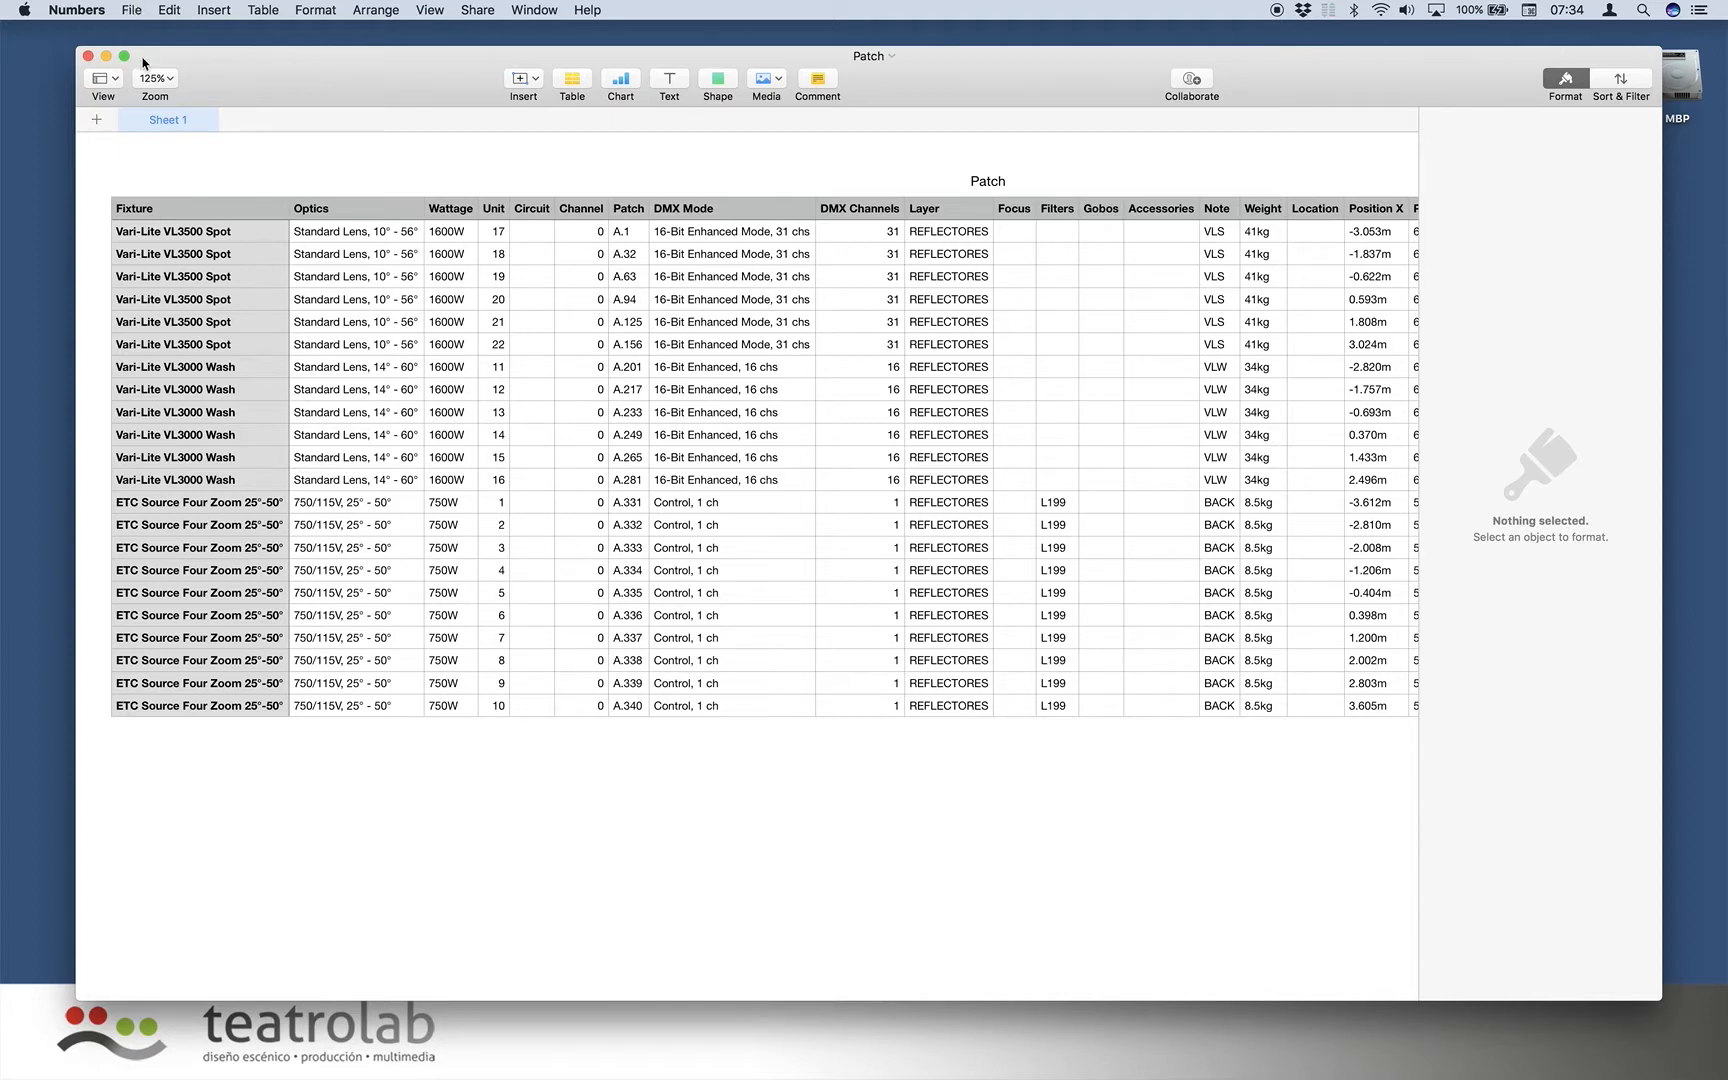
{"action": "left_click", "coordinate": [88, 10]}
{"action": "mouse_move", "coordinate": [101, 121]}
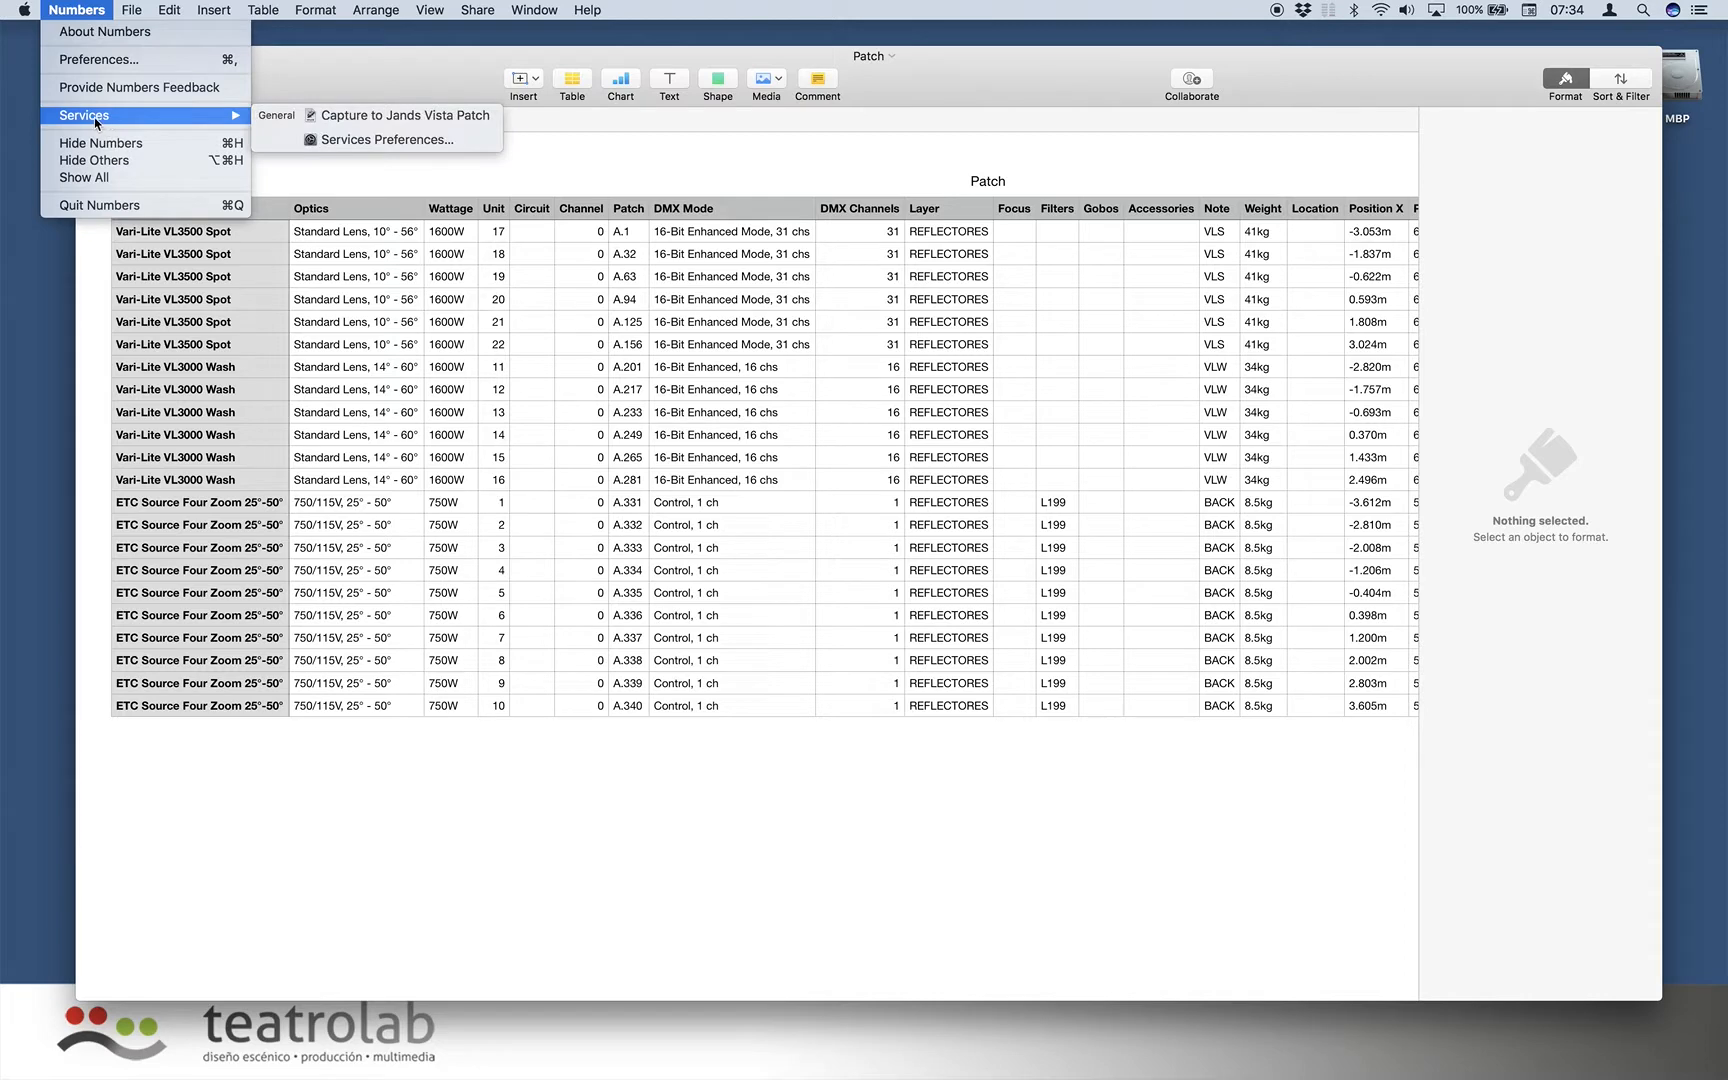
{"action": "left_click", "coordinate": [318, 118]}
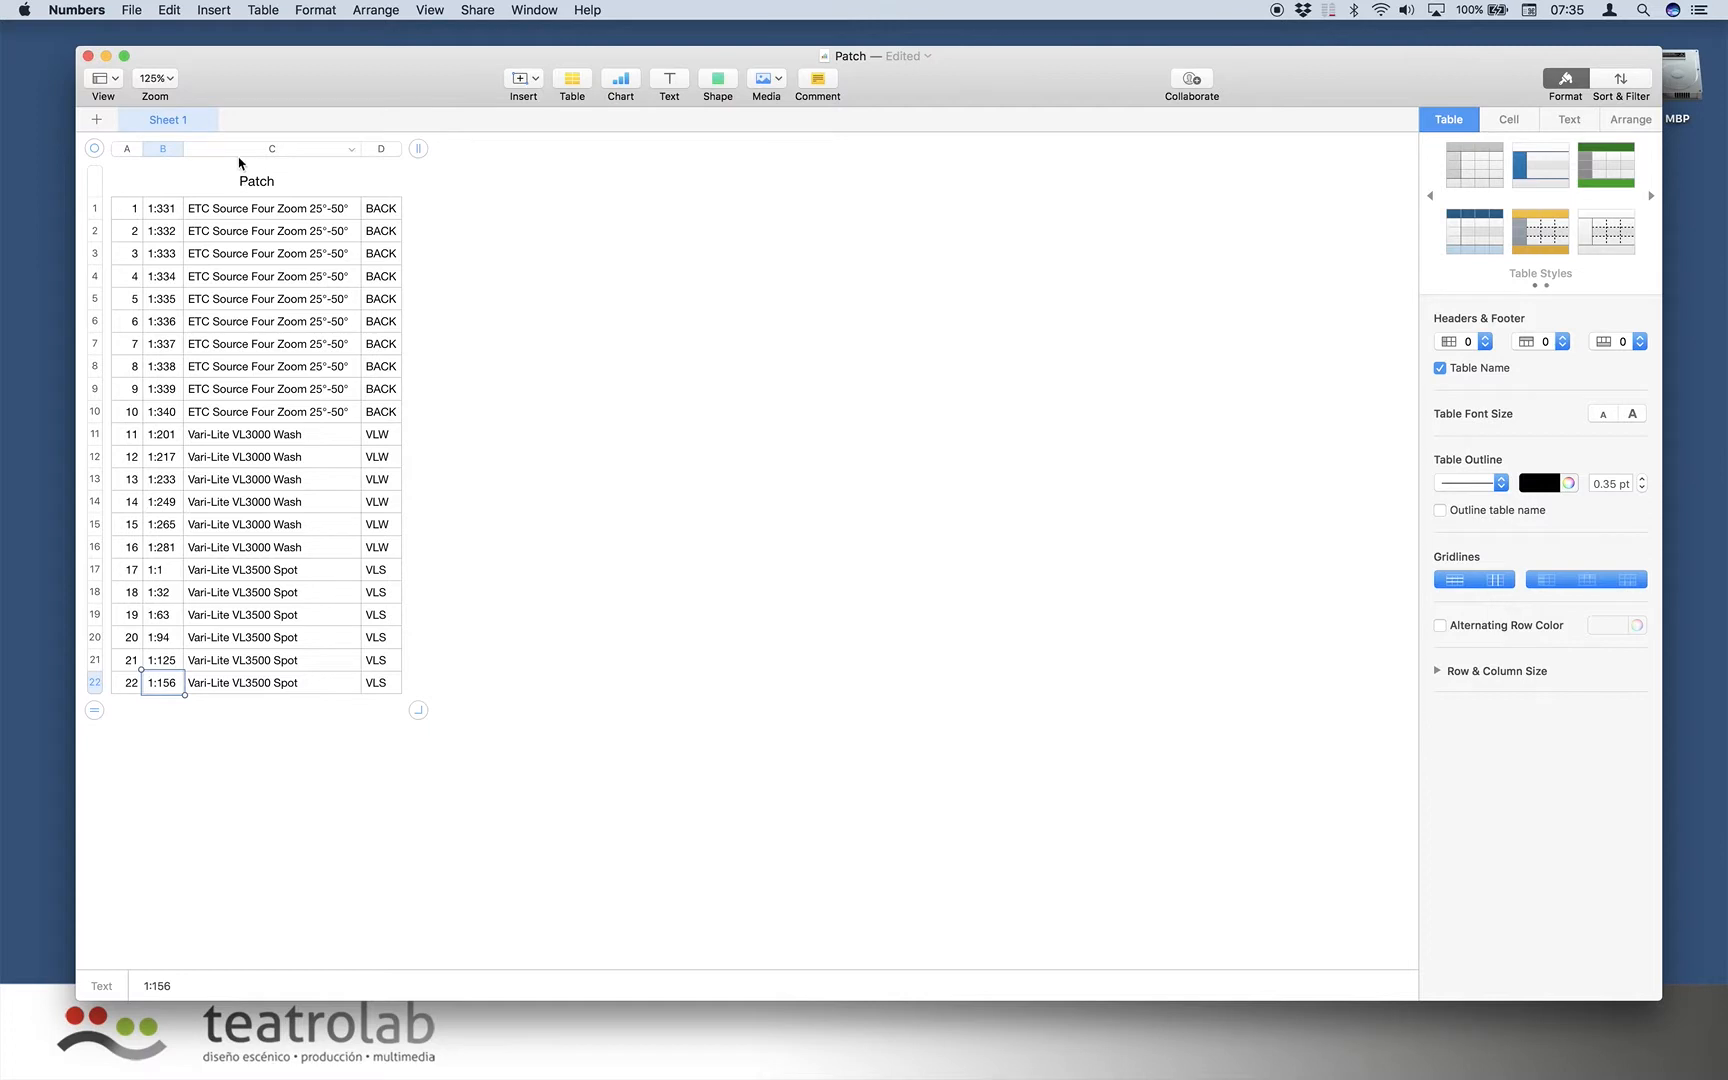
Look over the fixture type and label columns of the converted Patch table.
{"action": "left_click", "coordinate": [243, 150]}
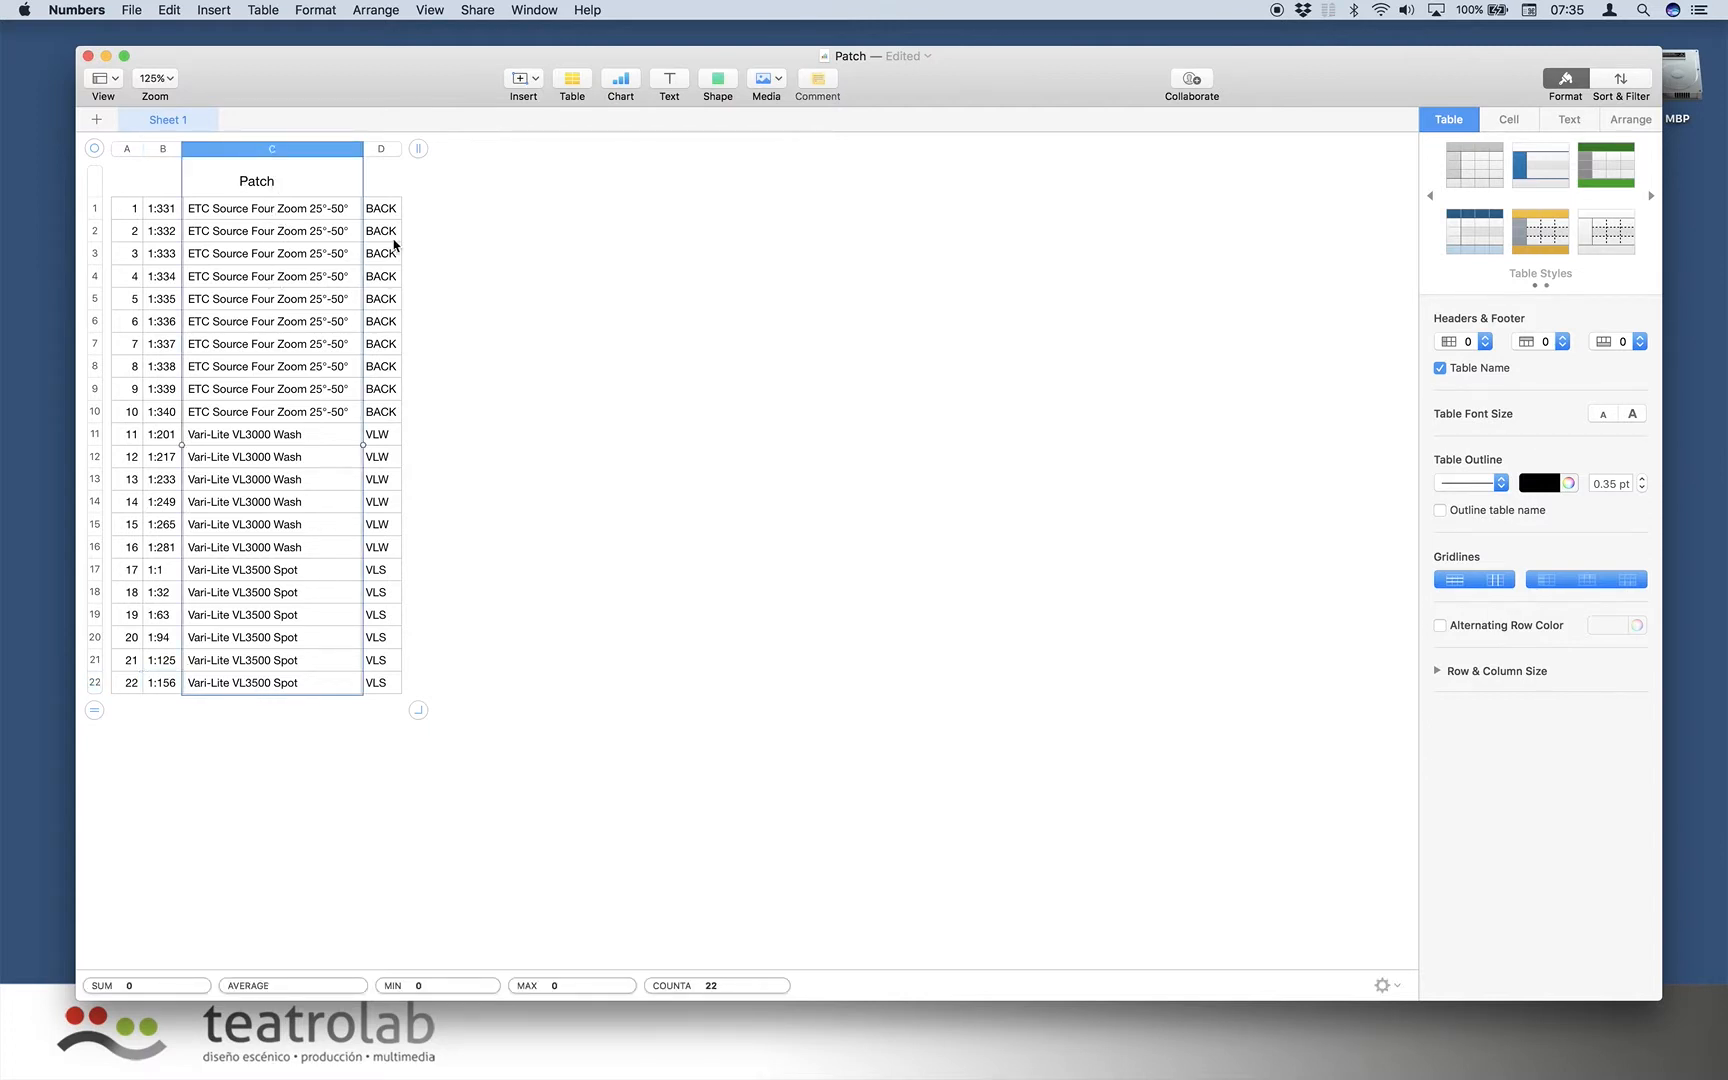
{"action": "left_click", "coordinate": [381, 149]}
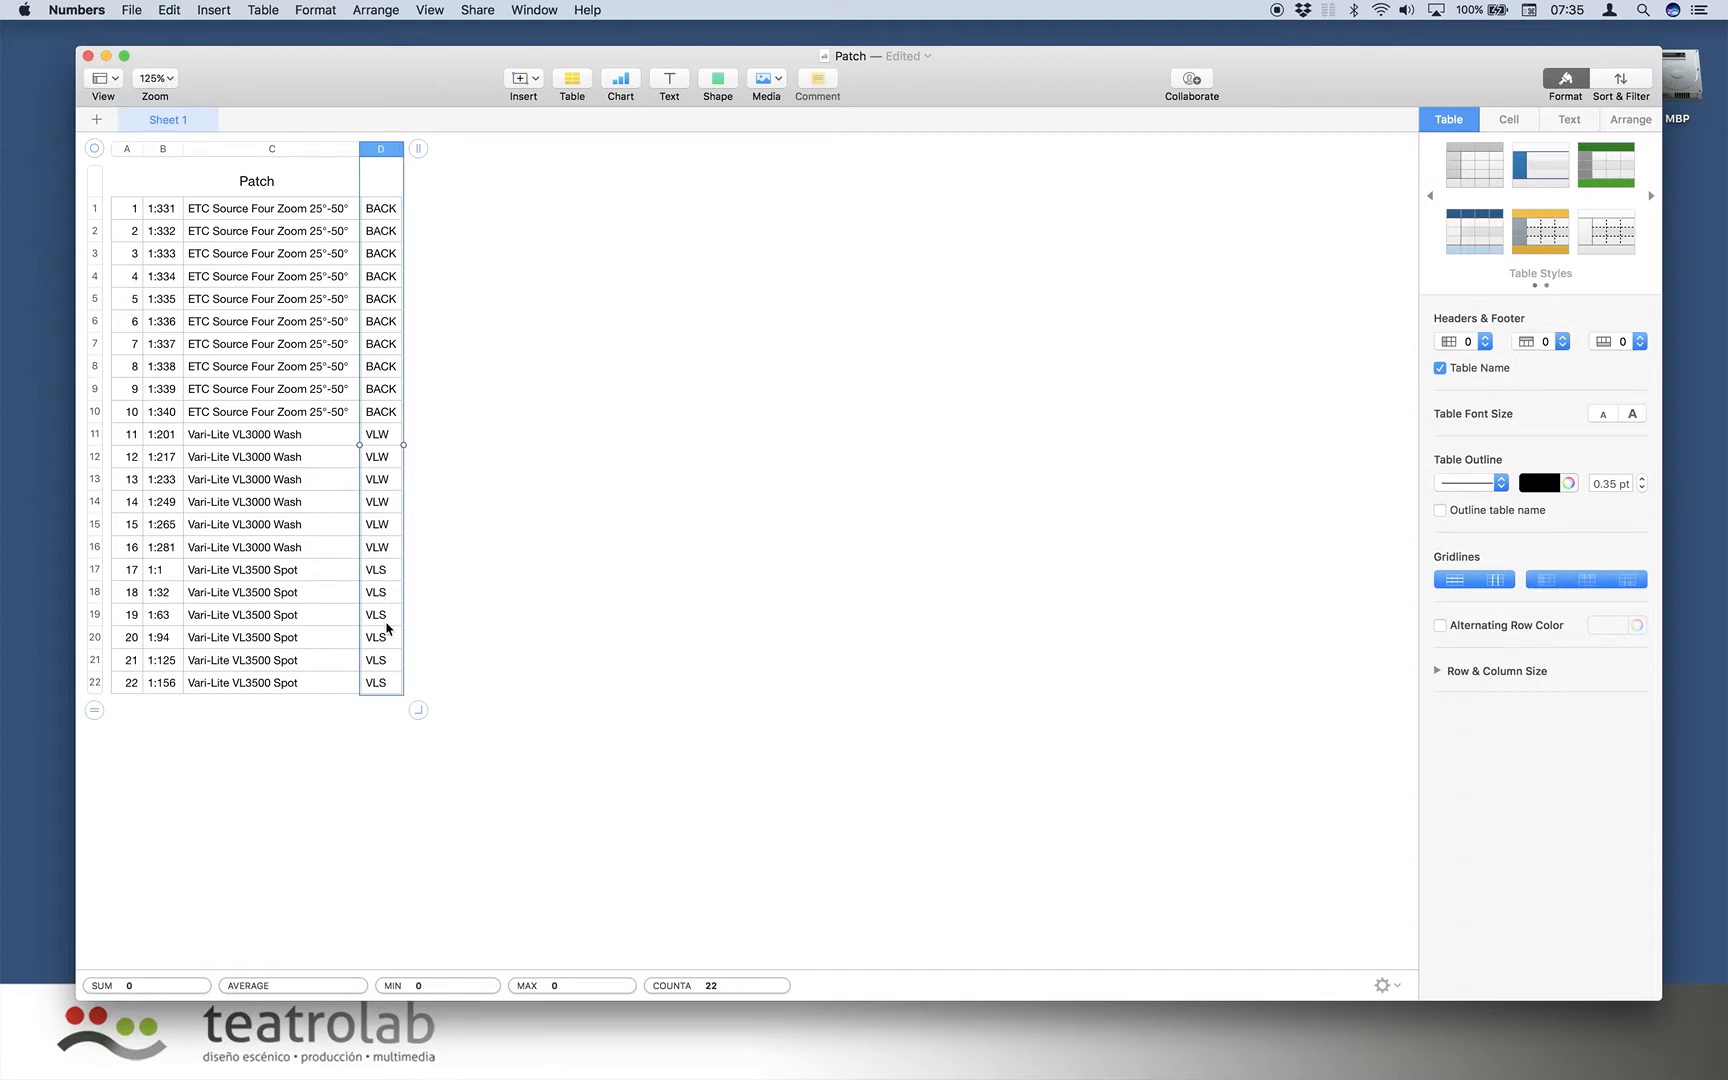
{"action": "left_click", "coordinate": [497, 556]}
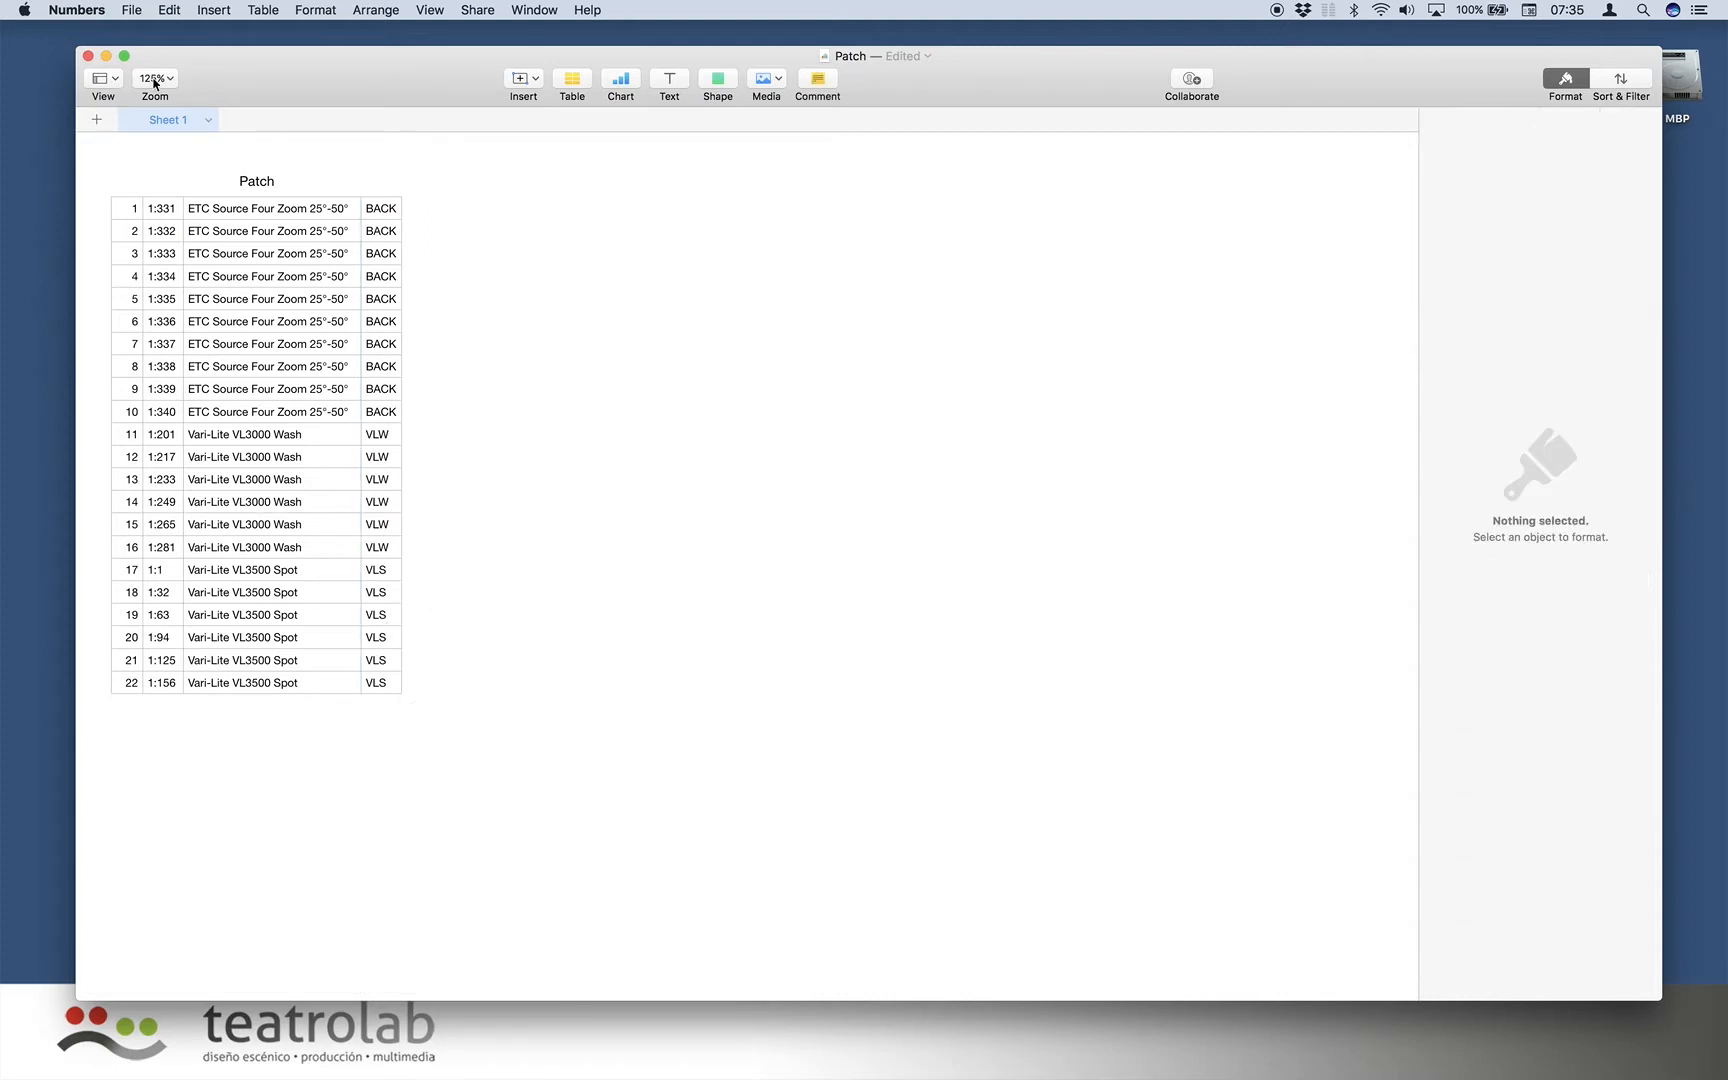
Export the converted spreadsheet to the Desktop as a CSV file named Patch Export.
{"action": "left_click", "coordinate": [131, 10]}
{"action": "mouse_move", "coordinate": [165, 196]}
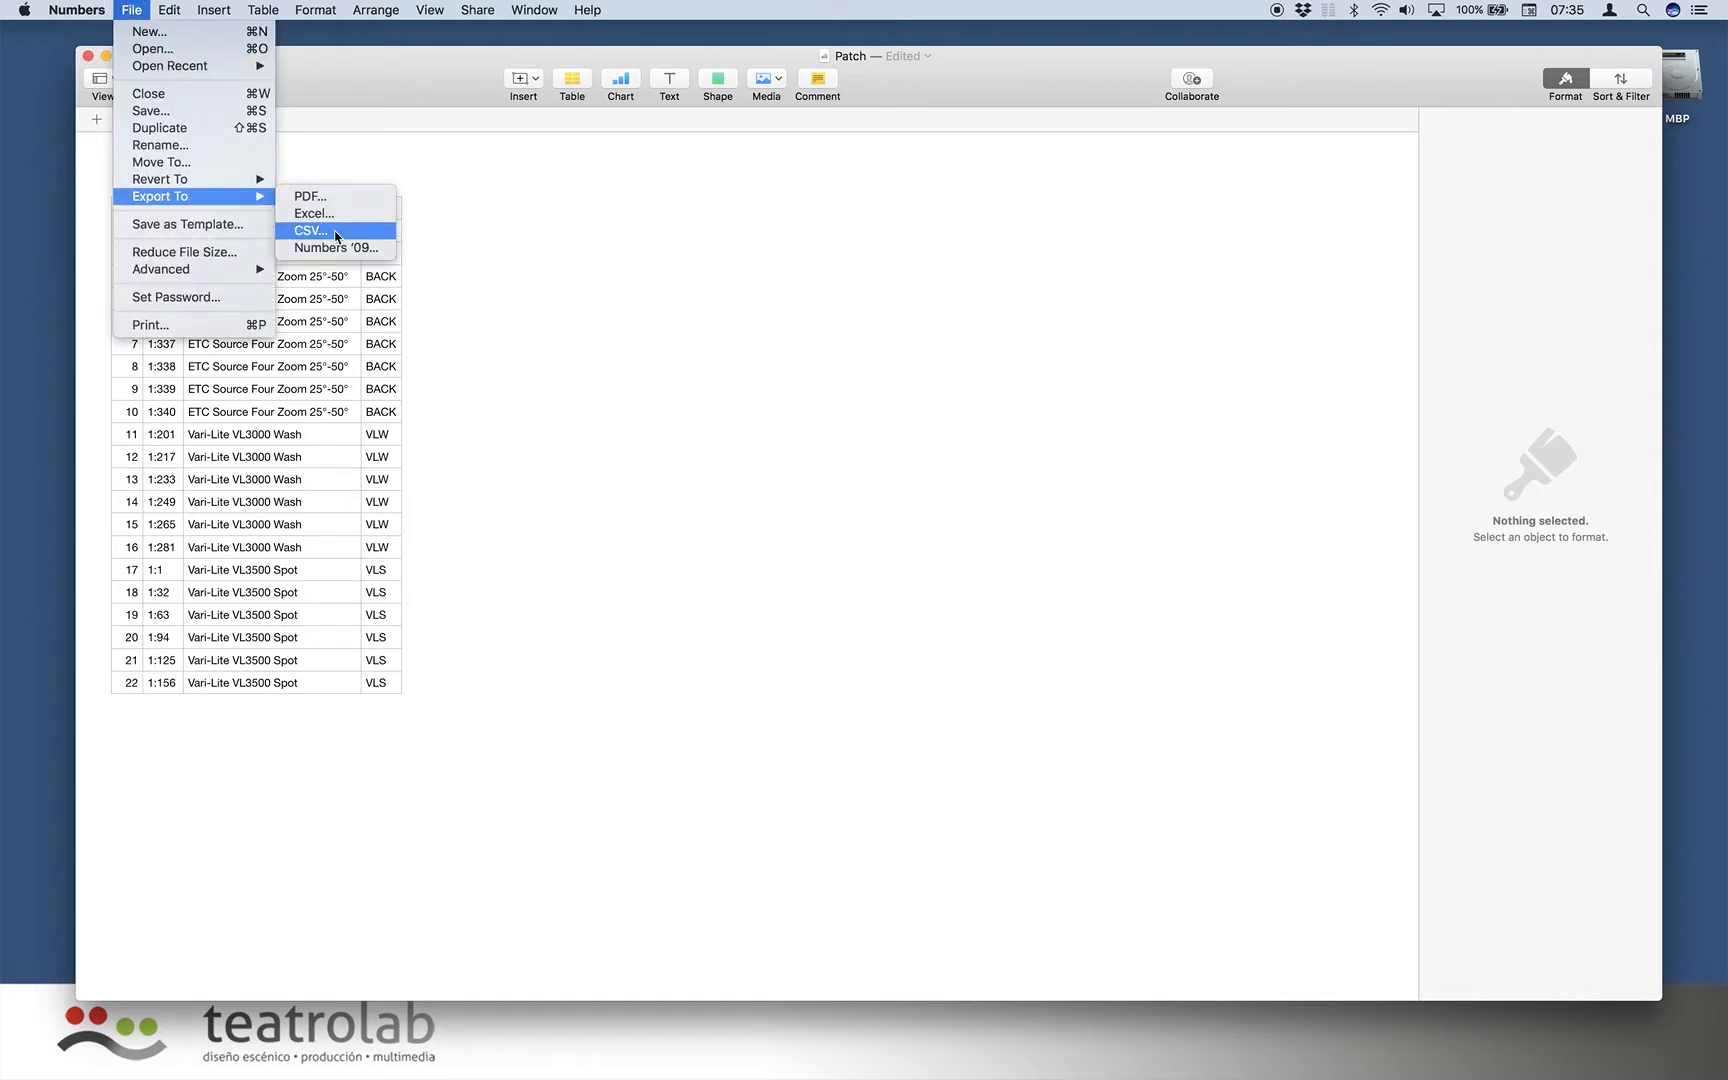
{"action": "left_click", "coordinate": [336, 232]}
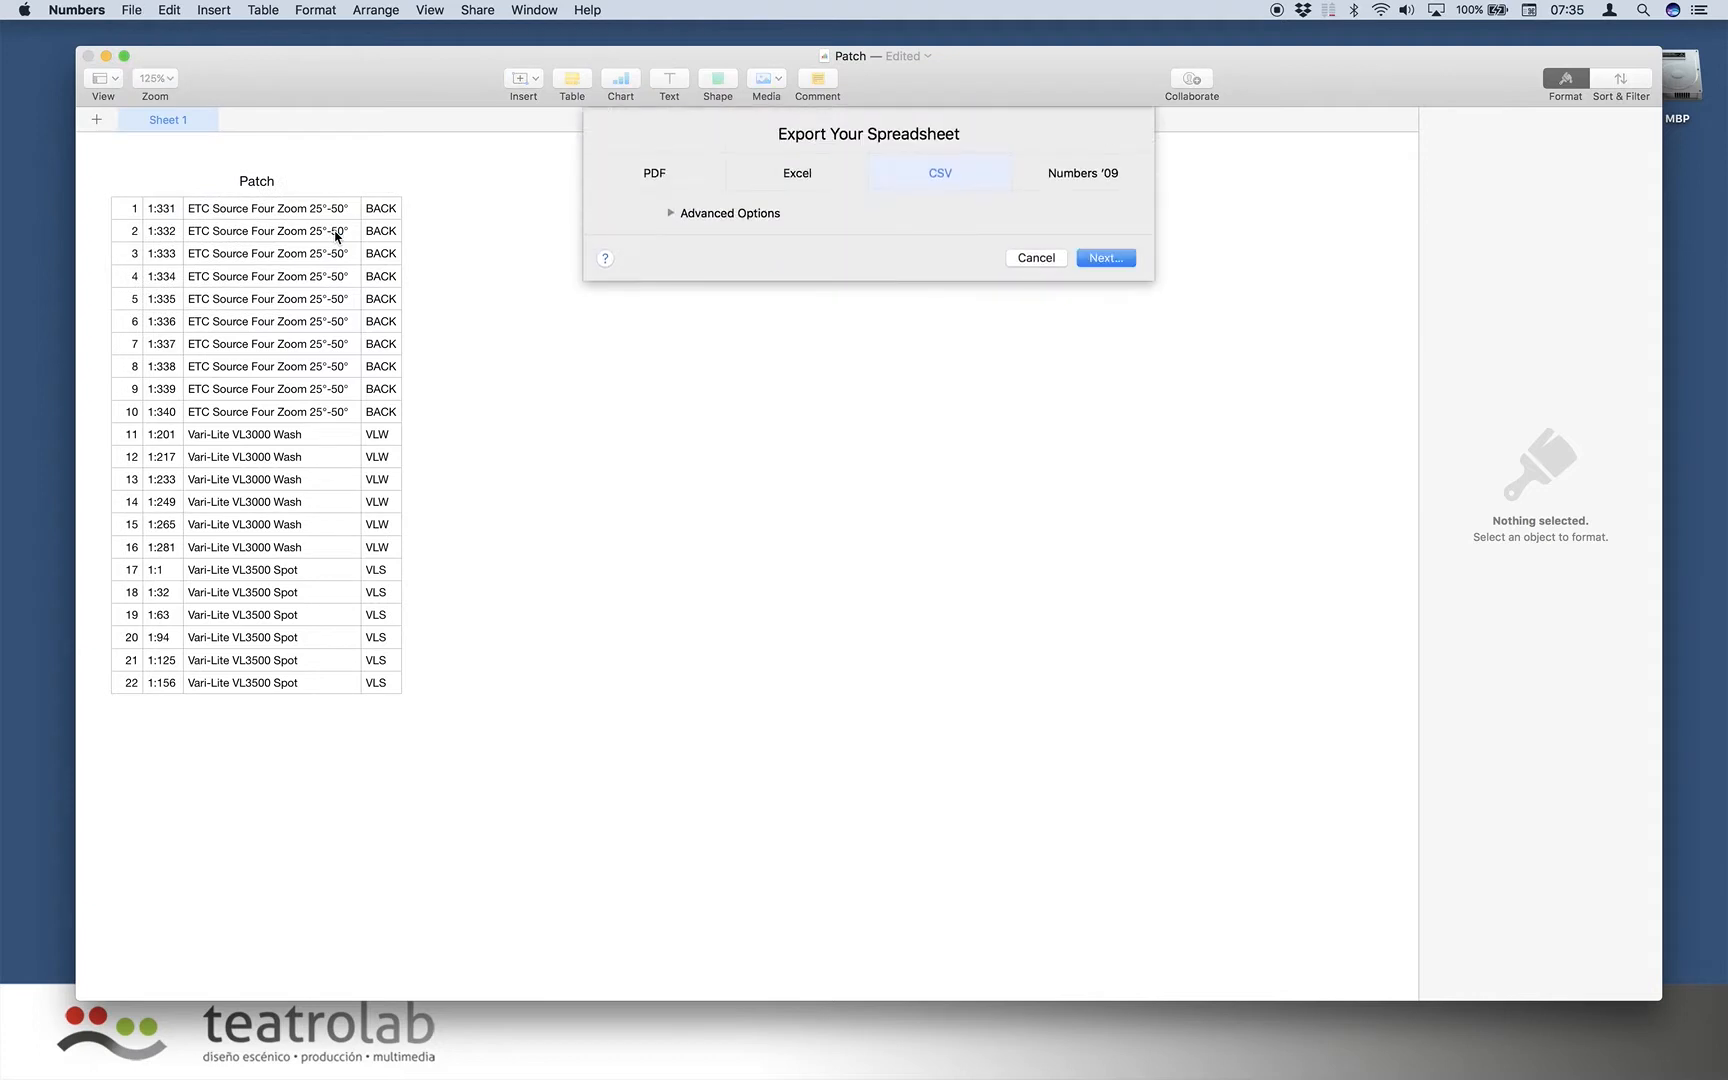
{"action": "left_click", "coordinate": [1106, 258]}
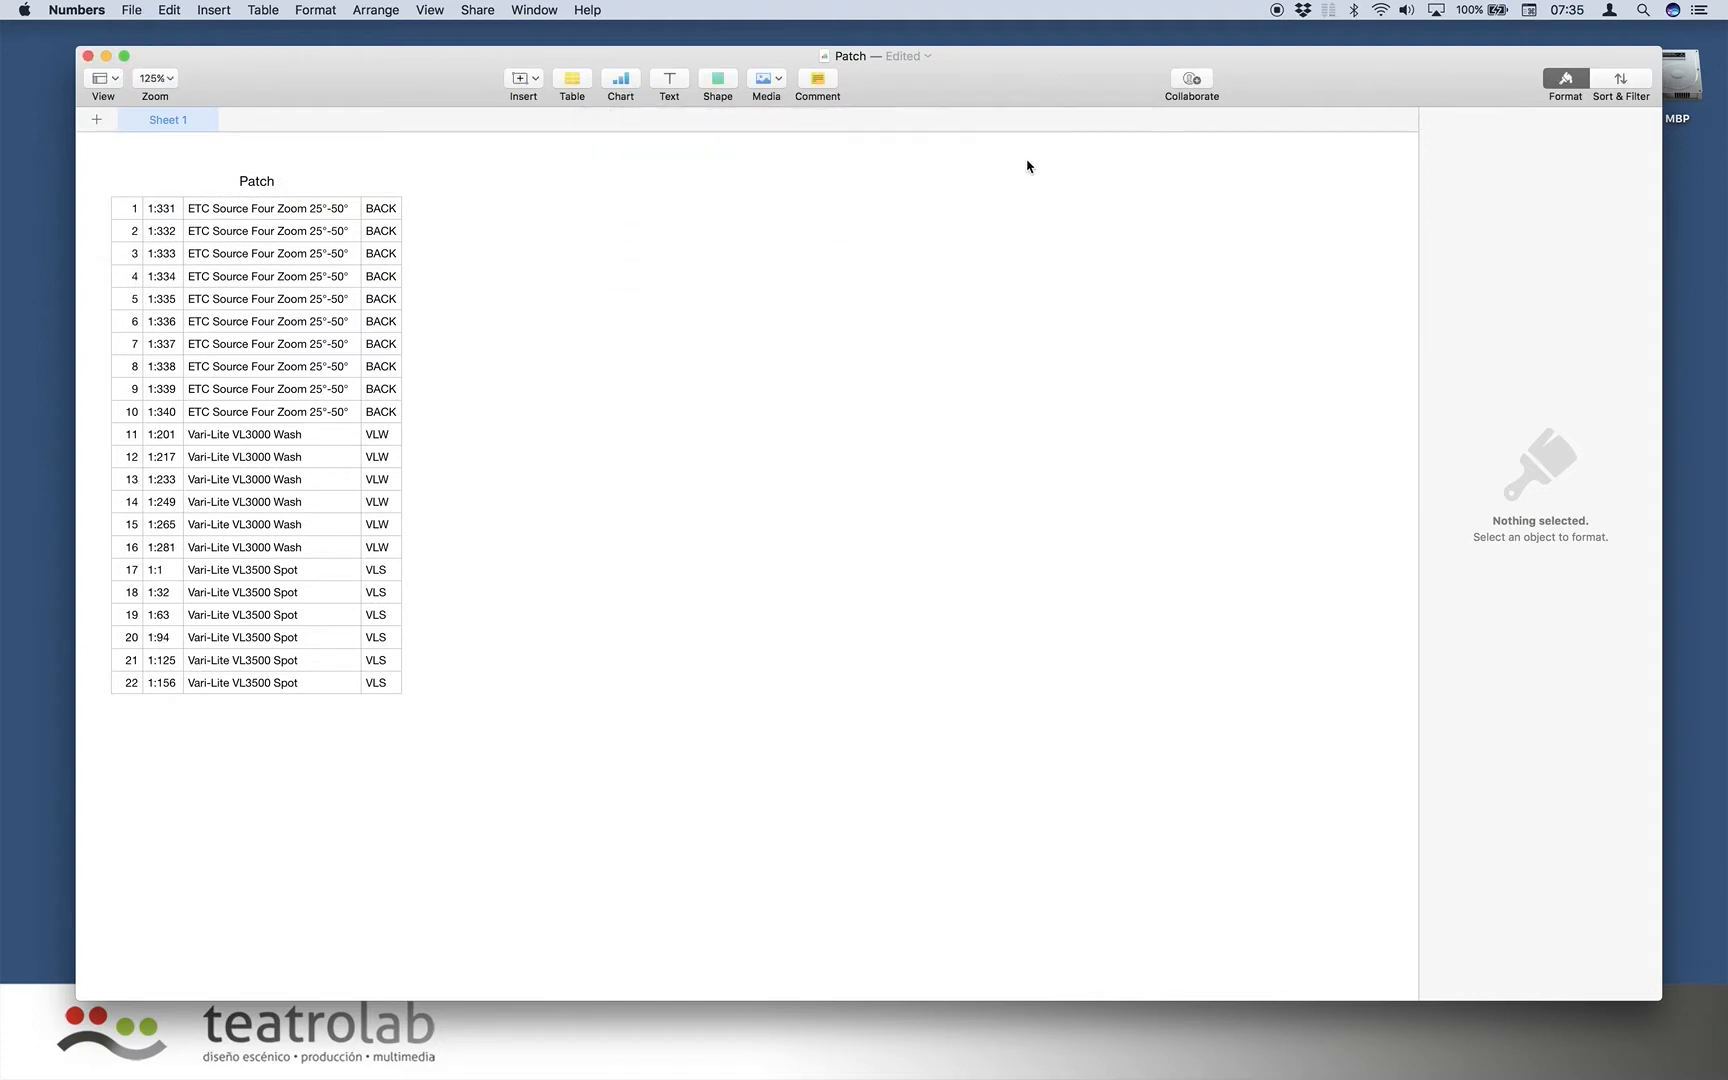
{"action": "left_click", "coordinate": [850, 142]}
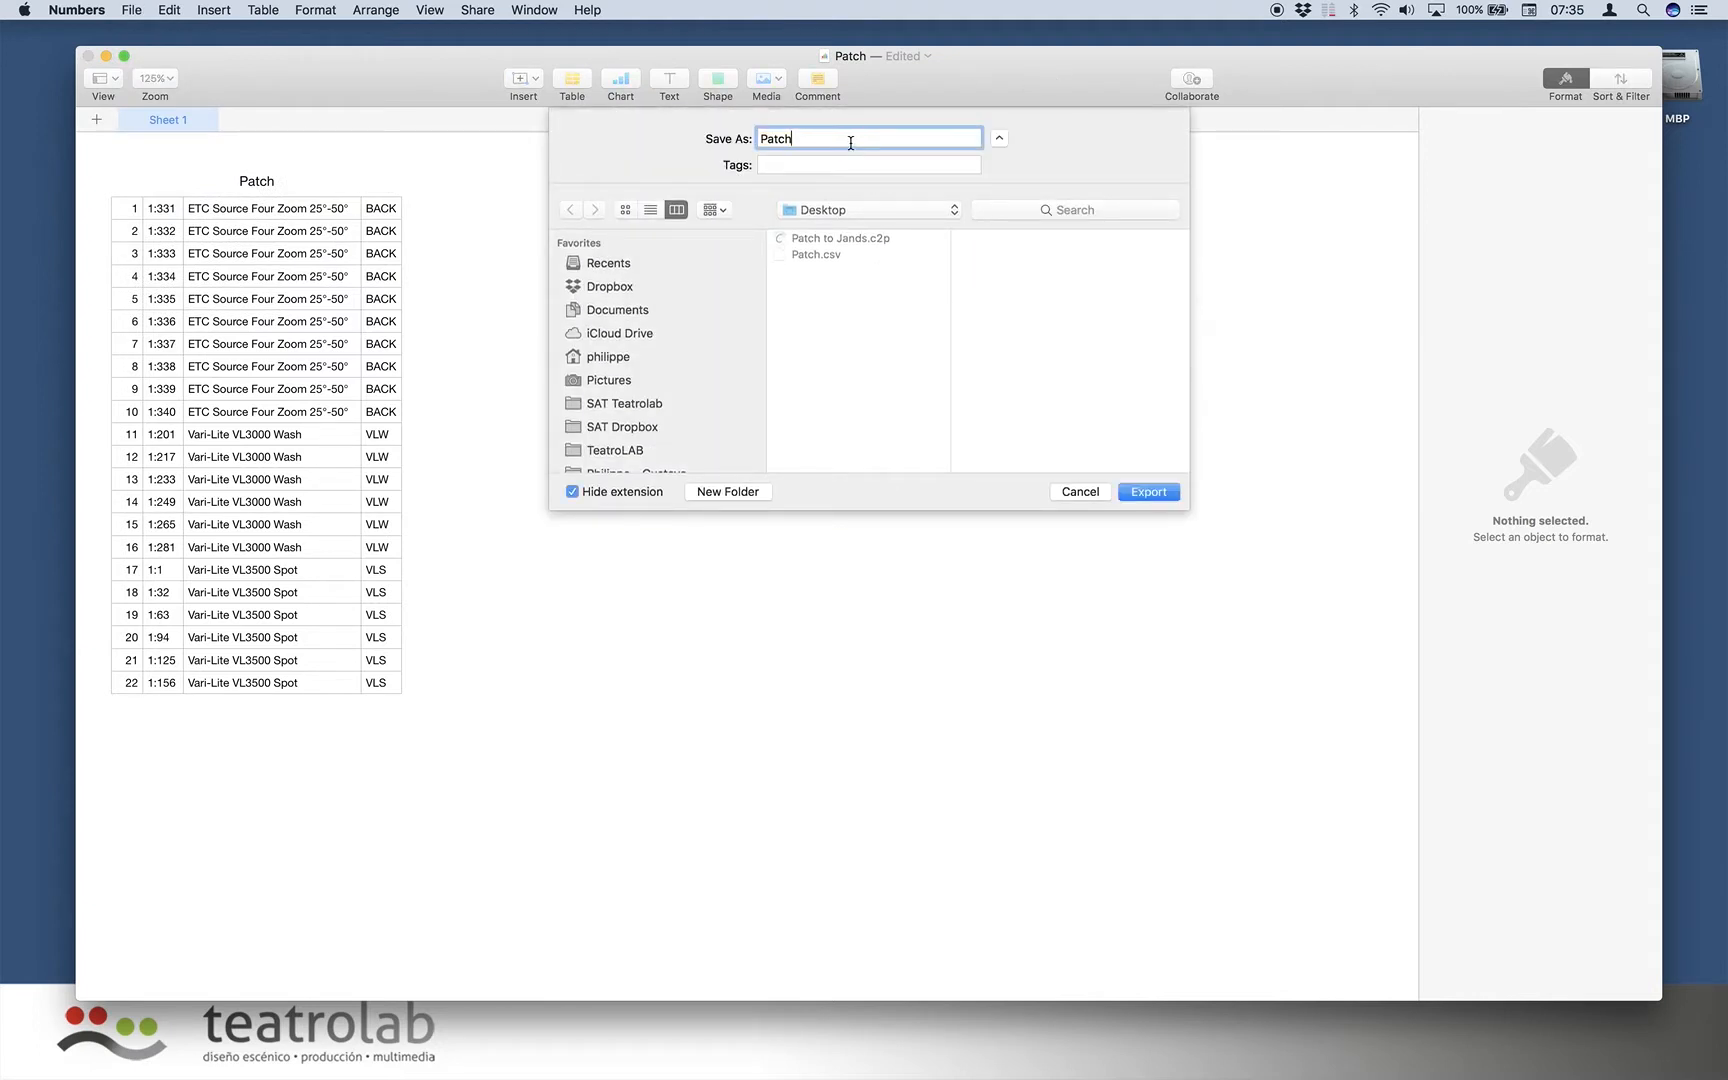
{"action": "type", "text": "Export"}
{"action": "key", "text": "Return"}
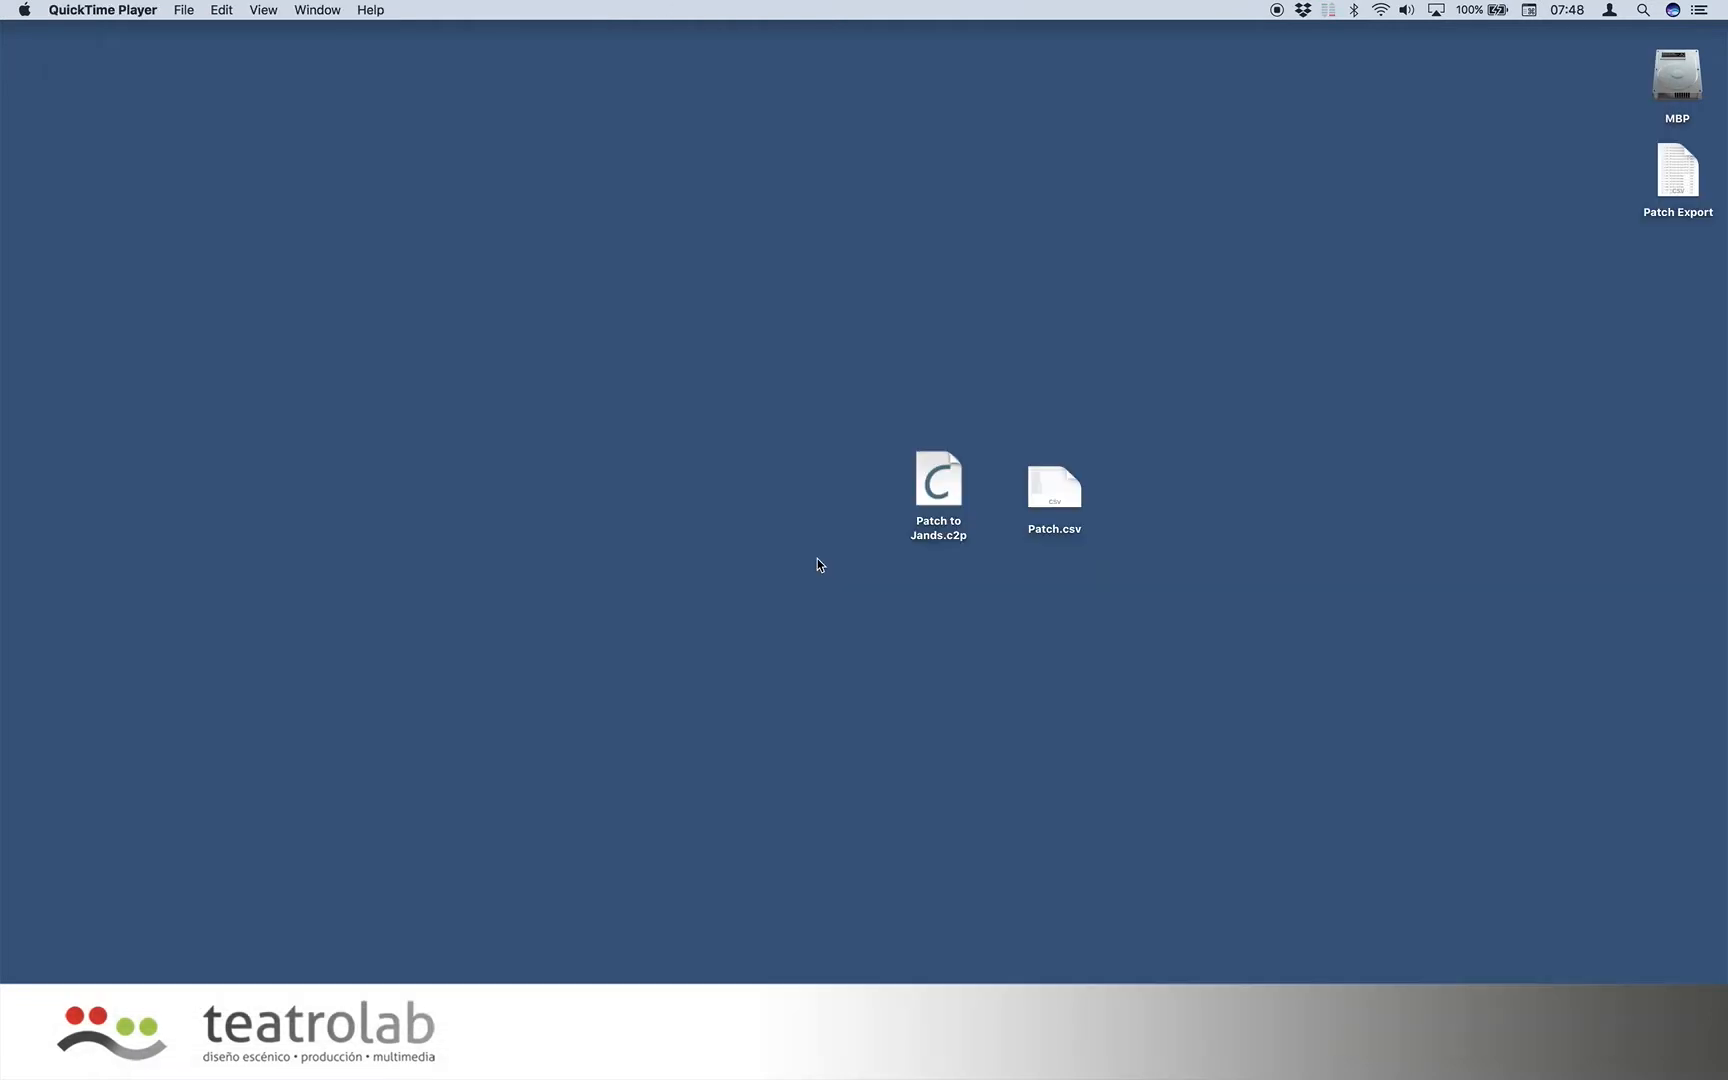
Place the Patch Export file beside Patch.csv on the desktop.
{"action": "left_click", "coordinate": [1680, 165]}
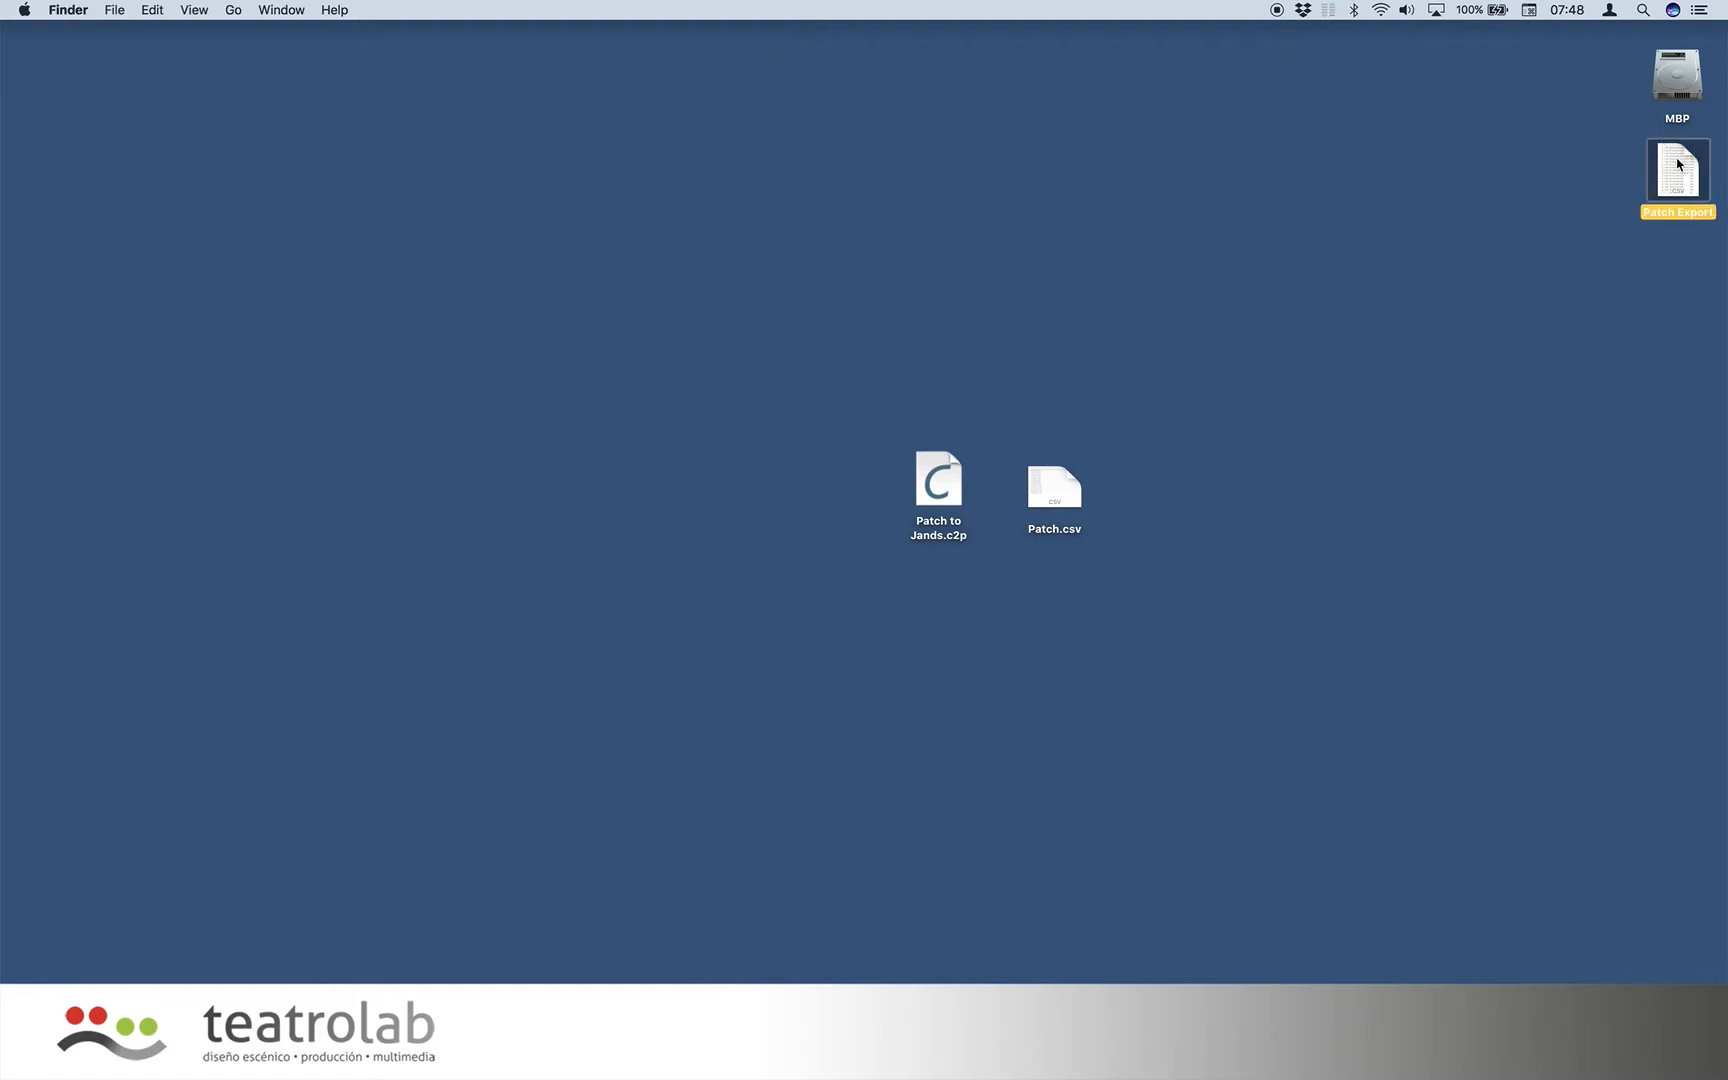
{"action": "left_click_drag", "start_coordinate": [1682, 184], "coordinate": [1148, 487]}
{"action": "left_click", "coordinate": [1055, 487]}
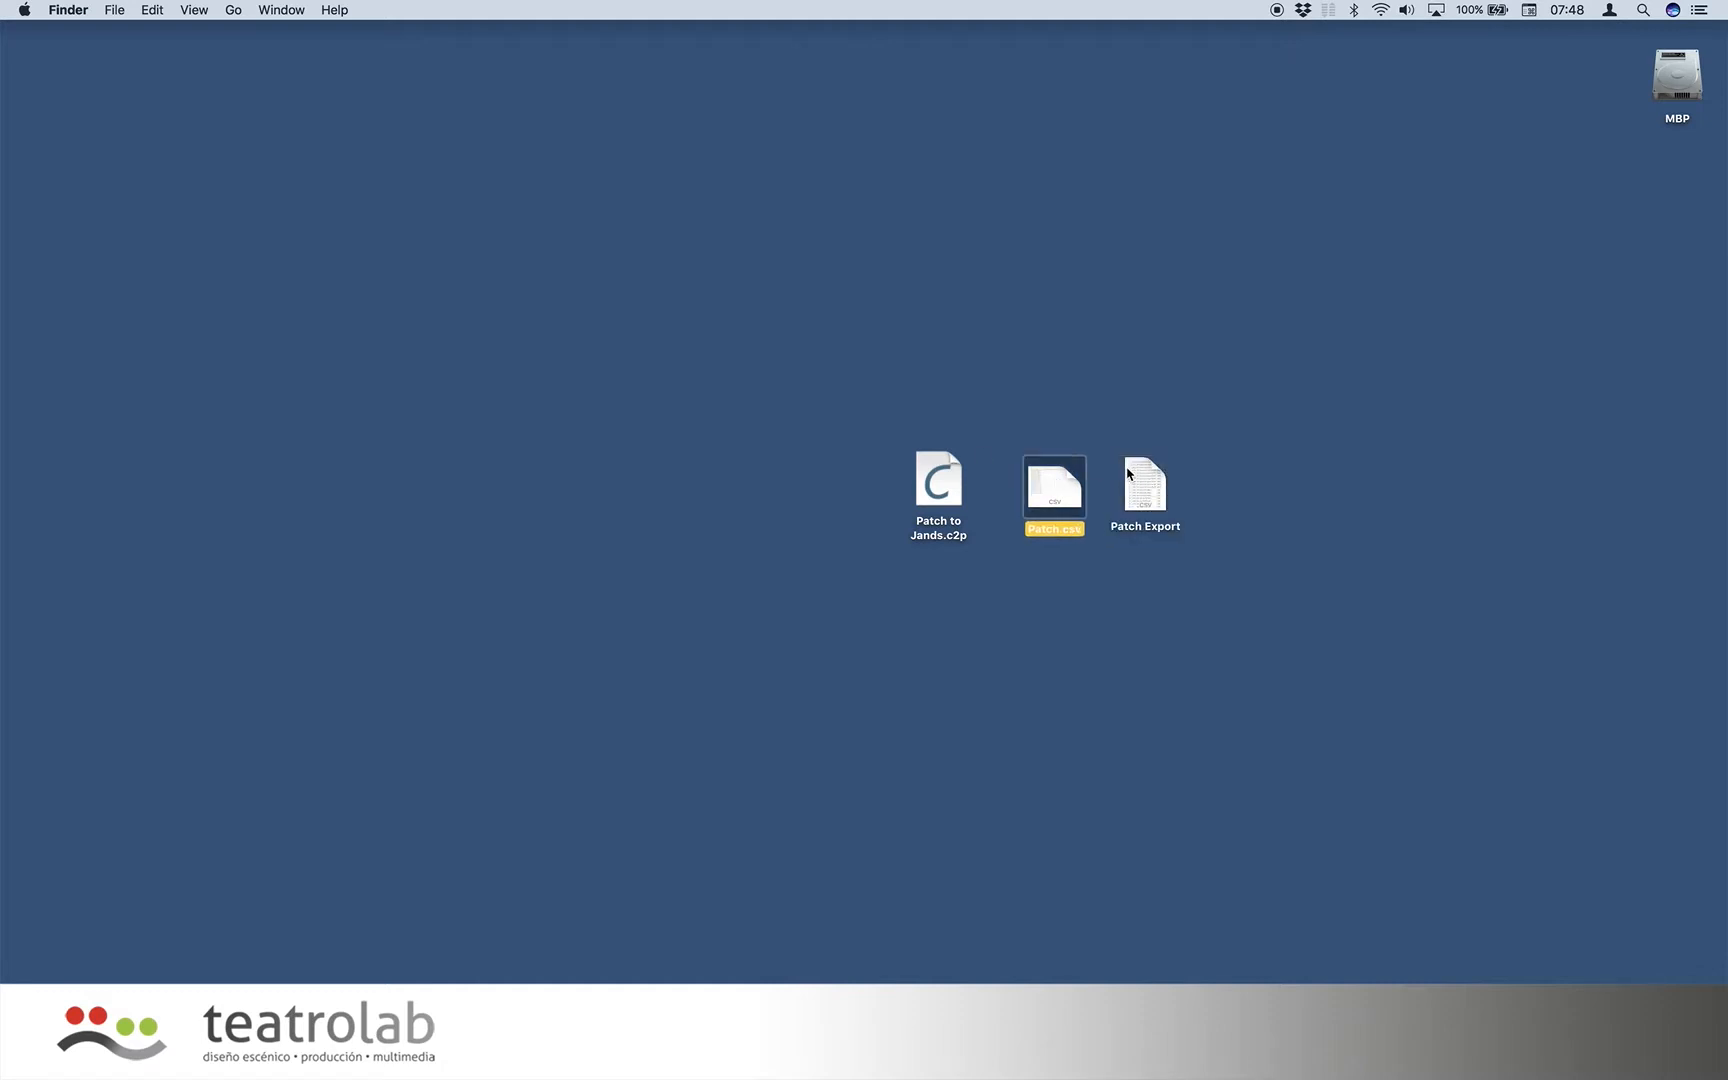
{"action": "left_click_drag", "start_coordinate": [1146, 484], "coordinate": [1170, 487]}
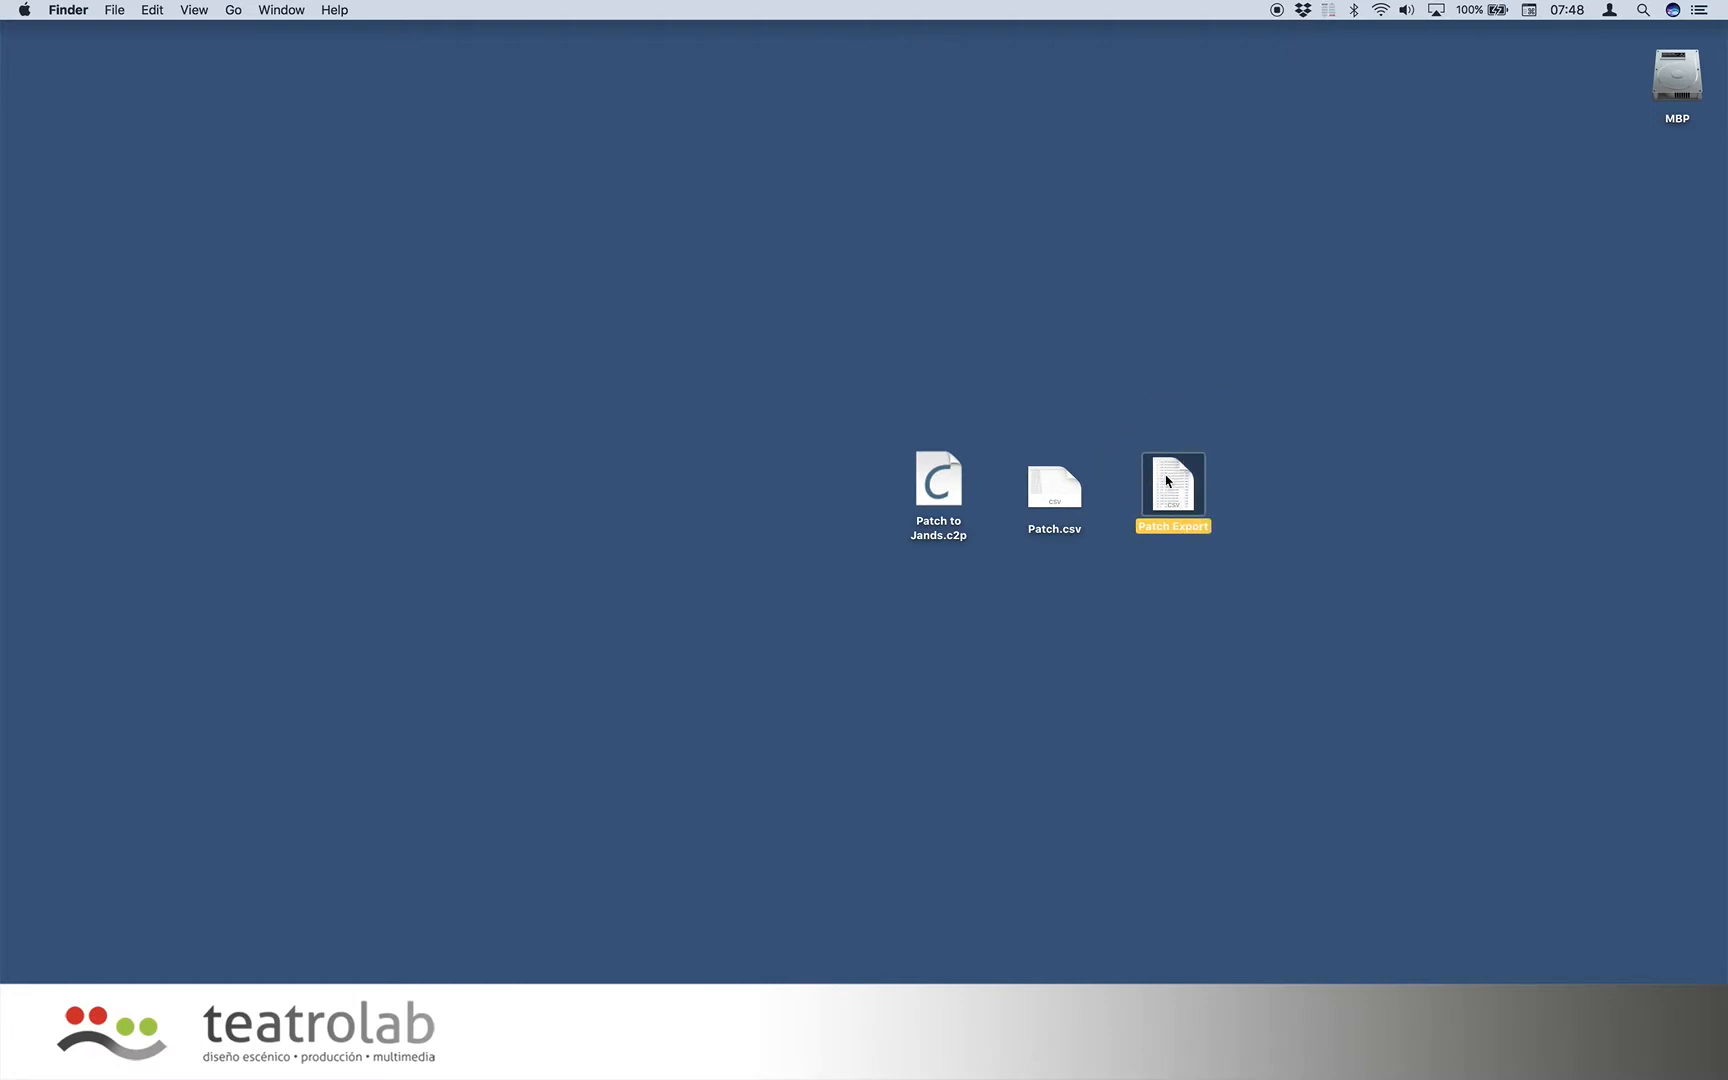
{"action": "left_click", "coordinate": [1233, 456]}
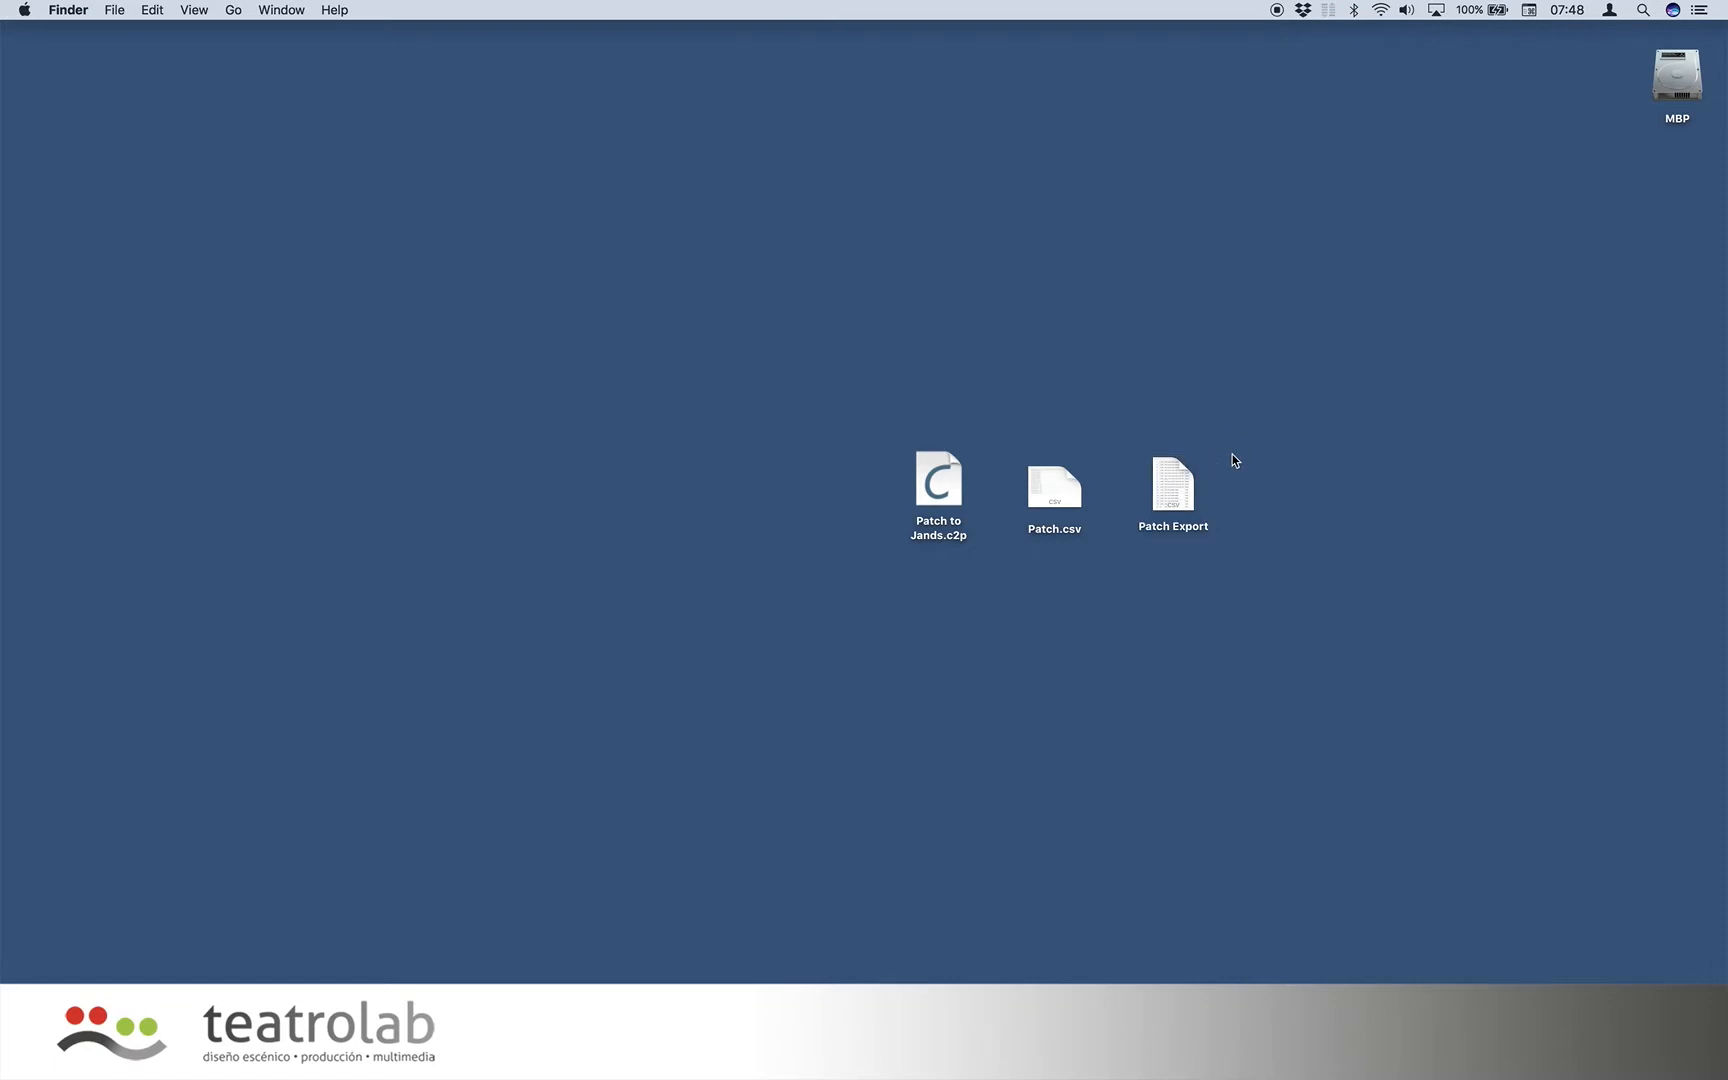
Switch to Vista and import the Patch Export file from the Desktop as the patch.
{"action": "key", "text": "super+Tab"}
{"action": "key", "text": "super+Tab"}
{"action": "key", "text": "super+Tab"}
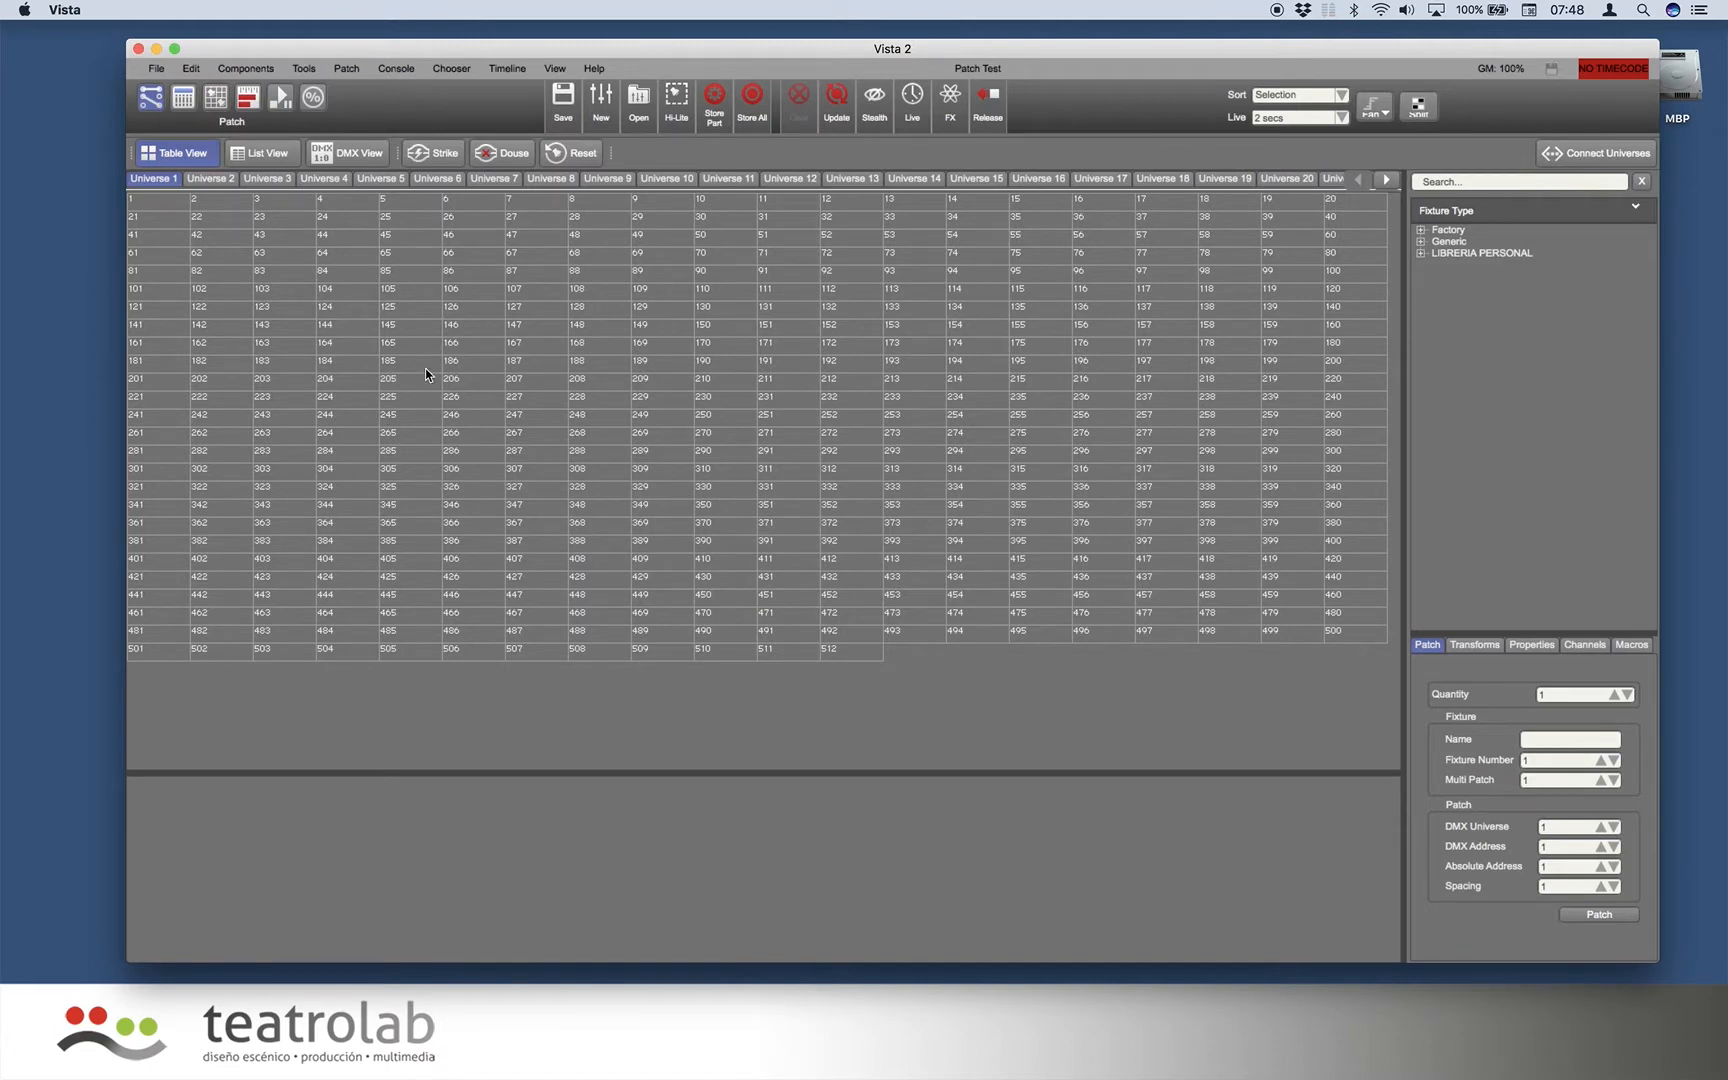
{"action": "left_click_drag", "start_coordinate": [437, 47], "coordinate": [417, 53]}
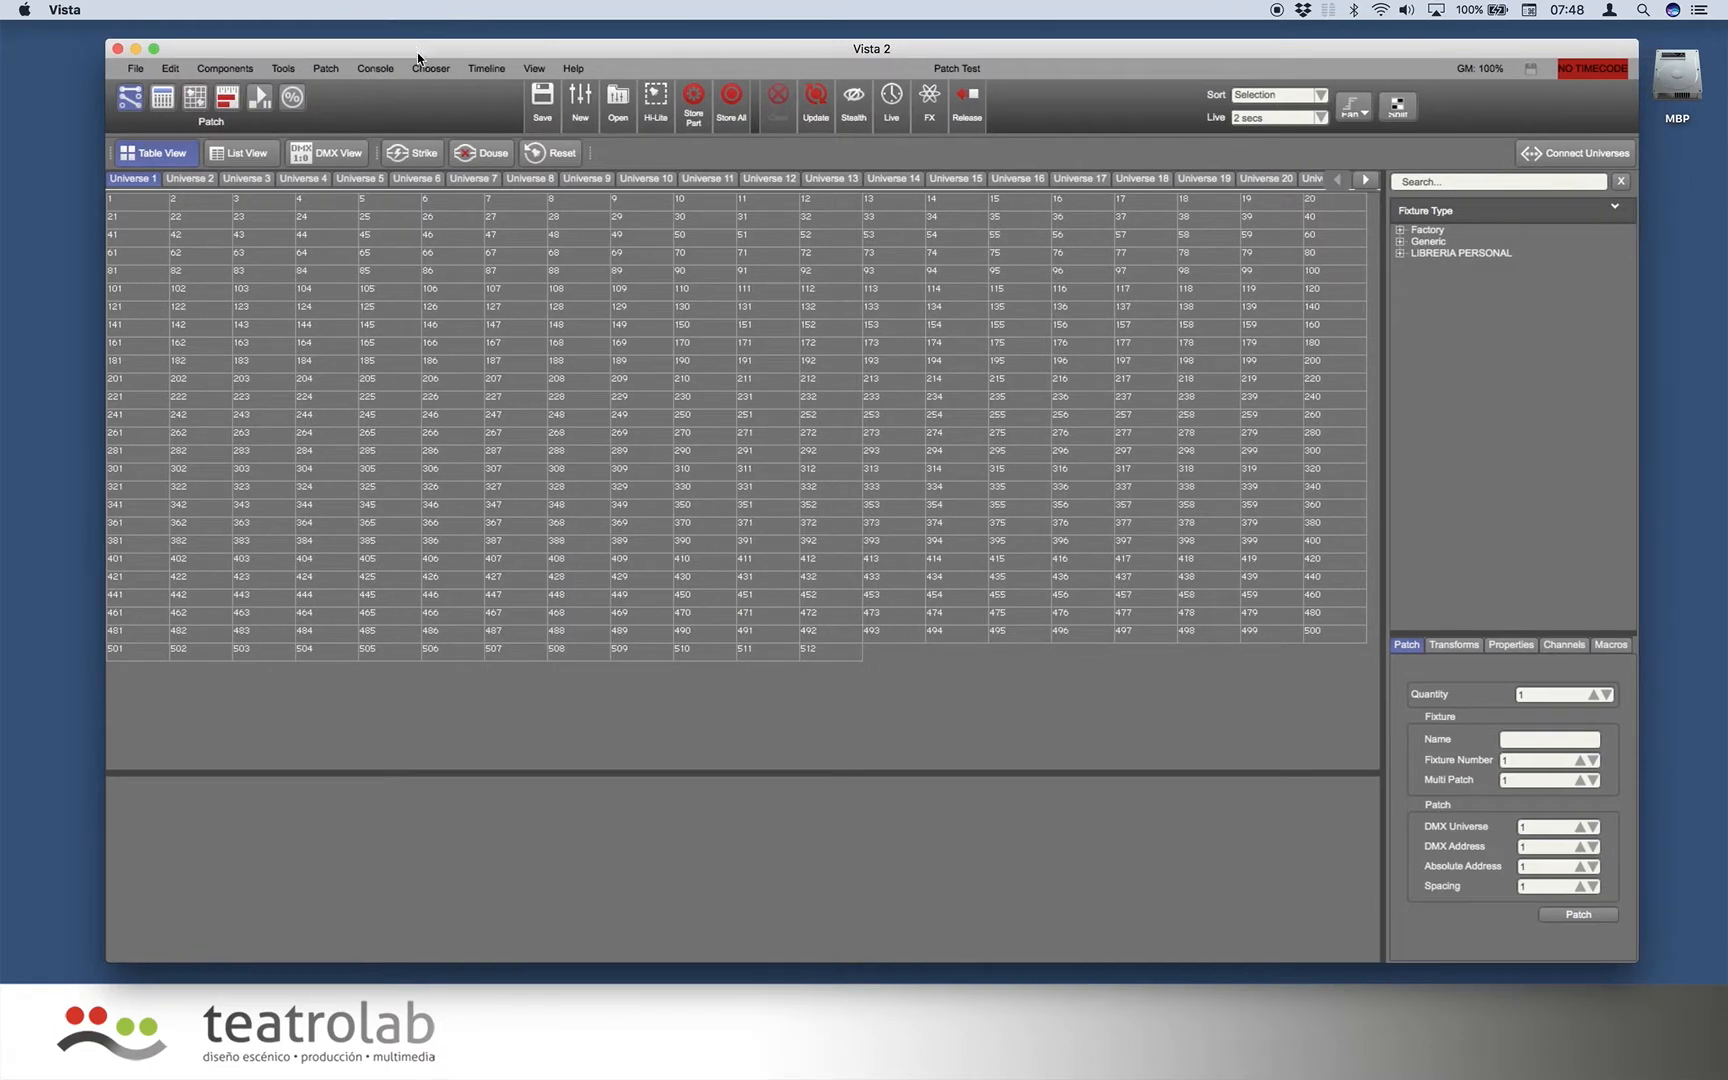
{"action": "left_click", "coordinate": [326, 69]}
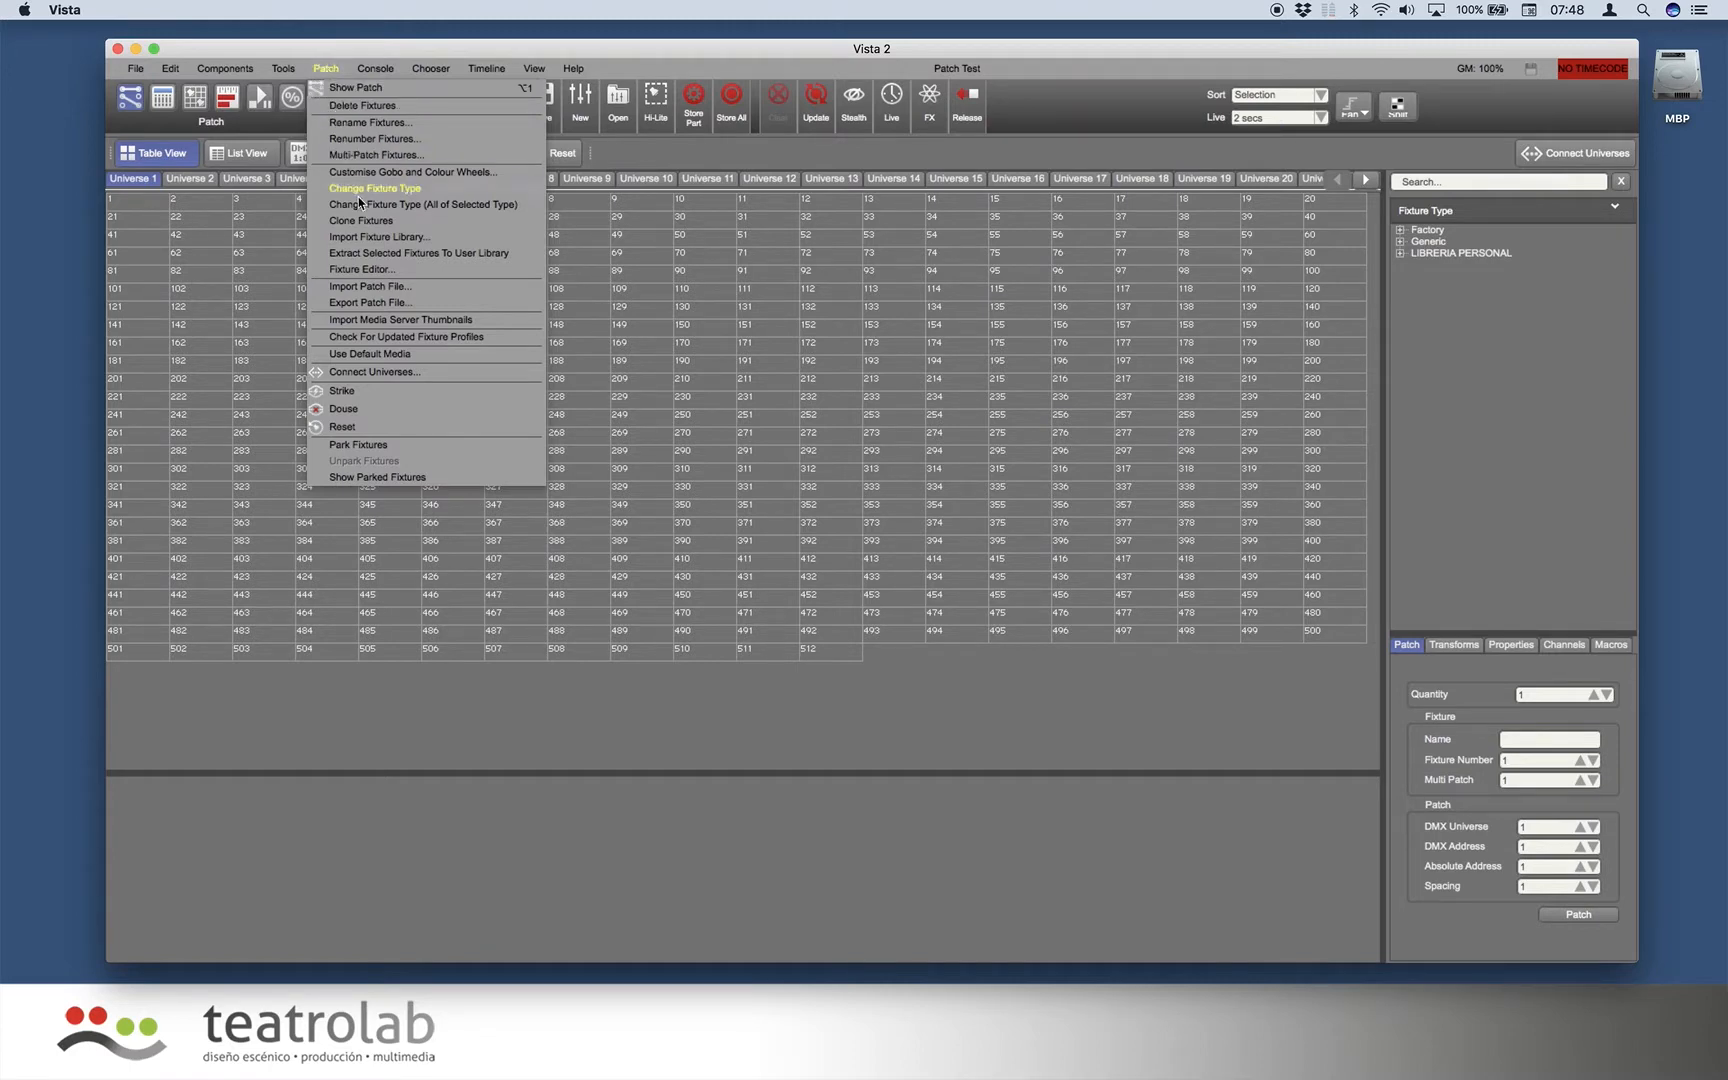
{"action": "left_click", "coordinate": [375, 289]}
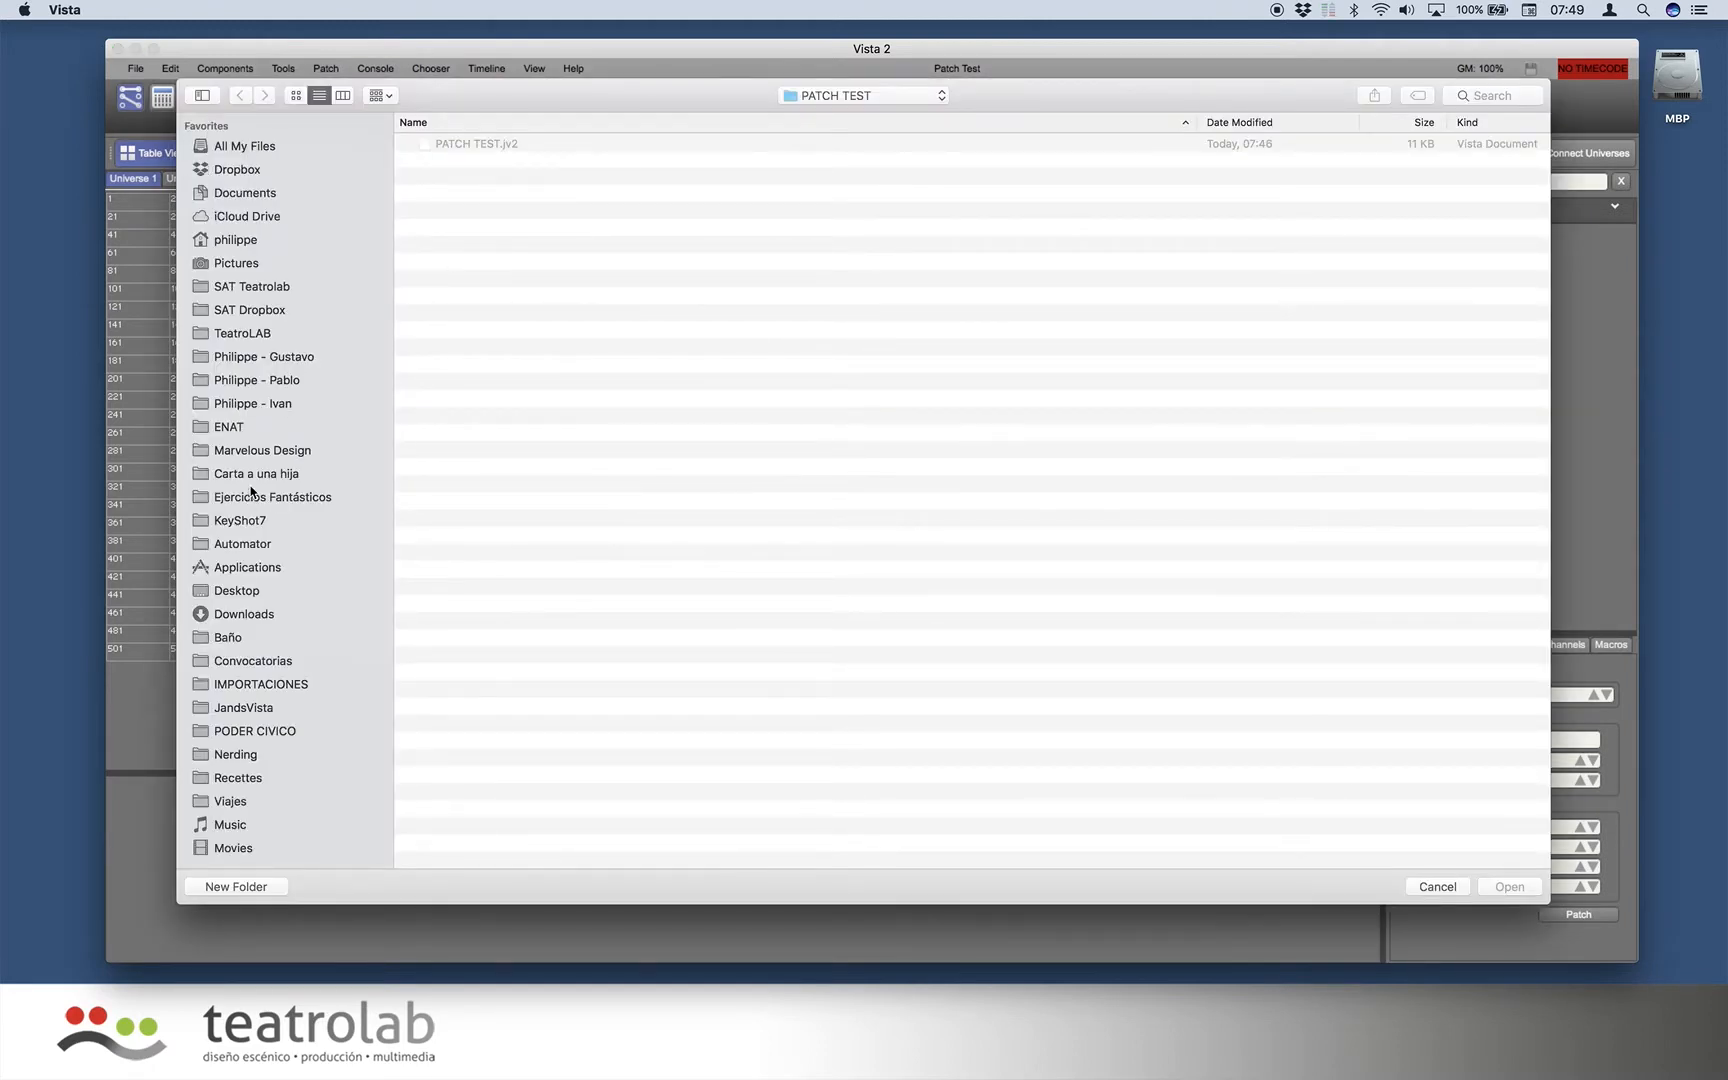
{"action": "left_click", "coordinate": [232, 590]}
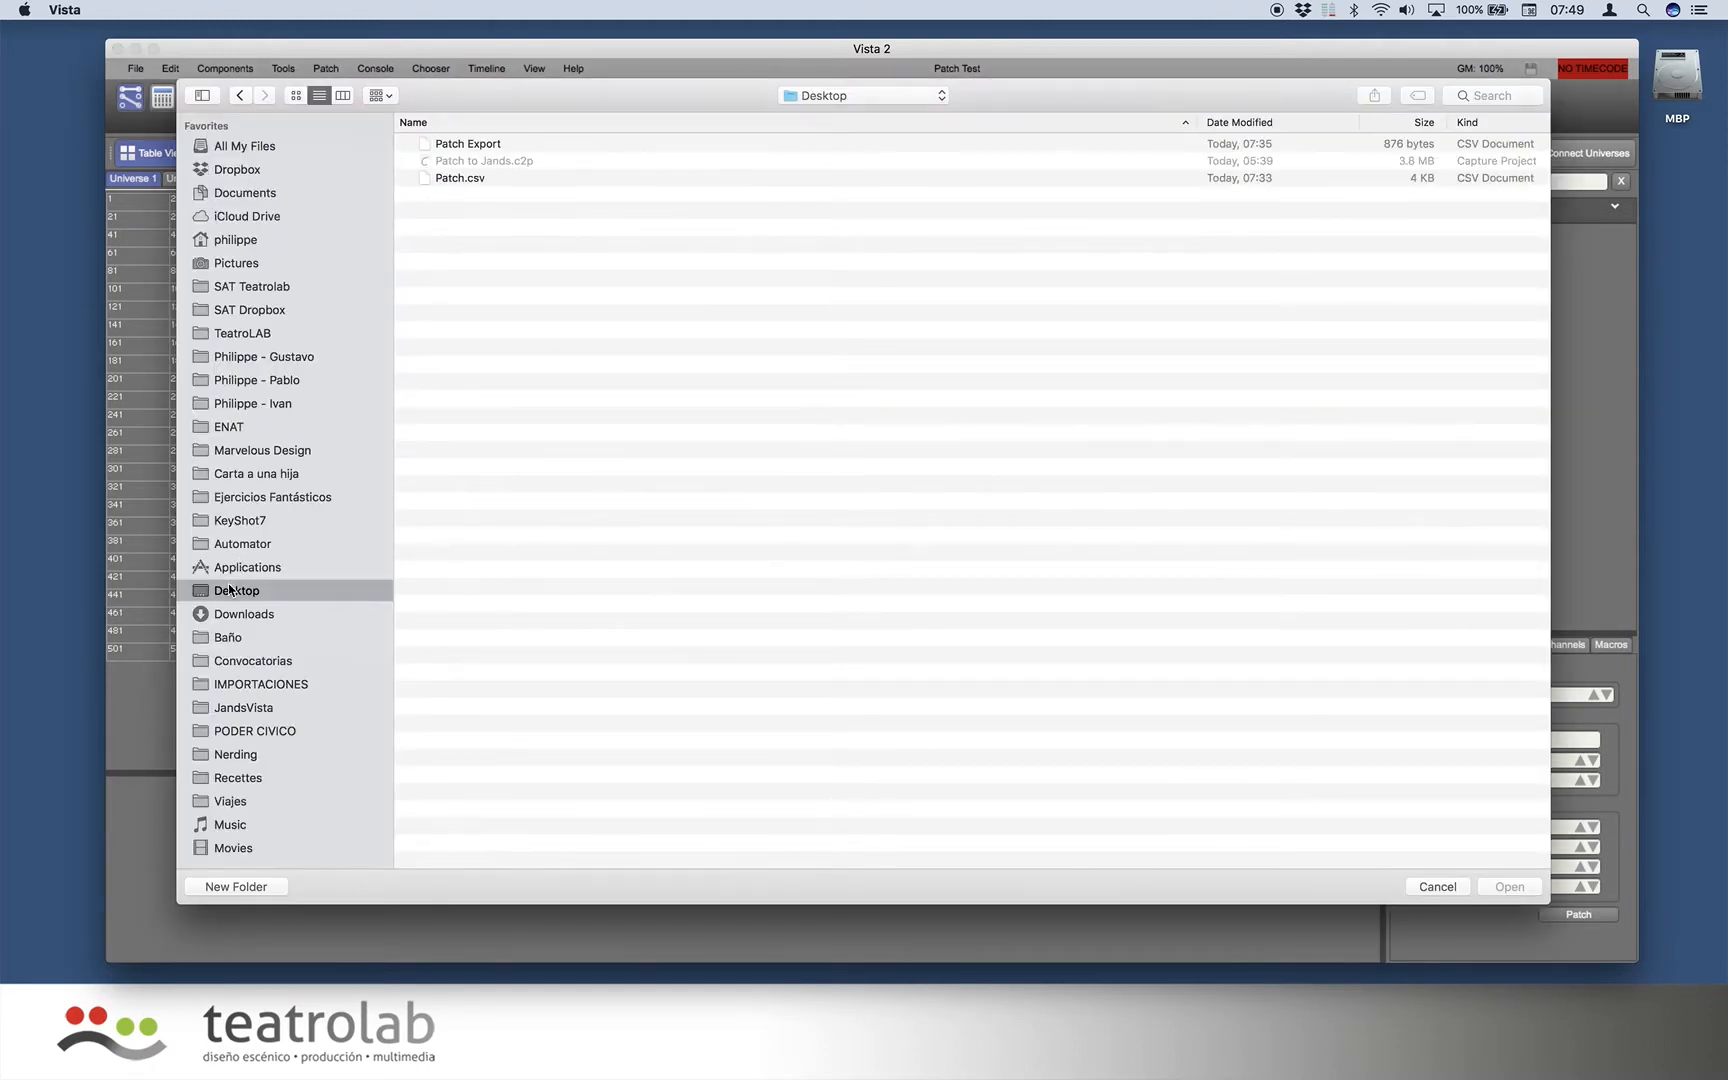
{"action": "left_click", "coordinate": [491, 147]}
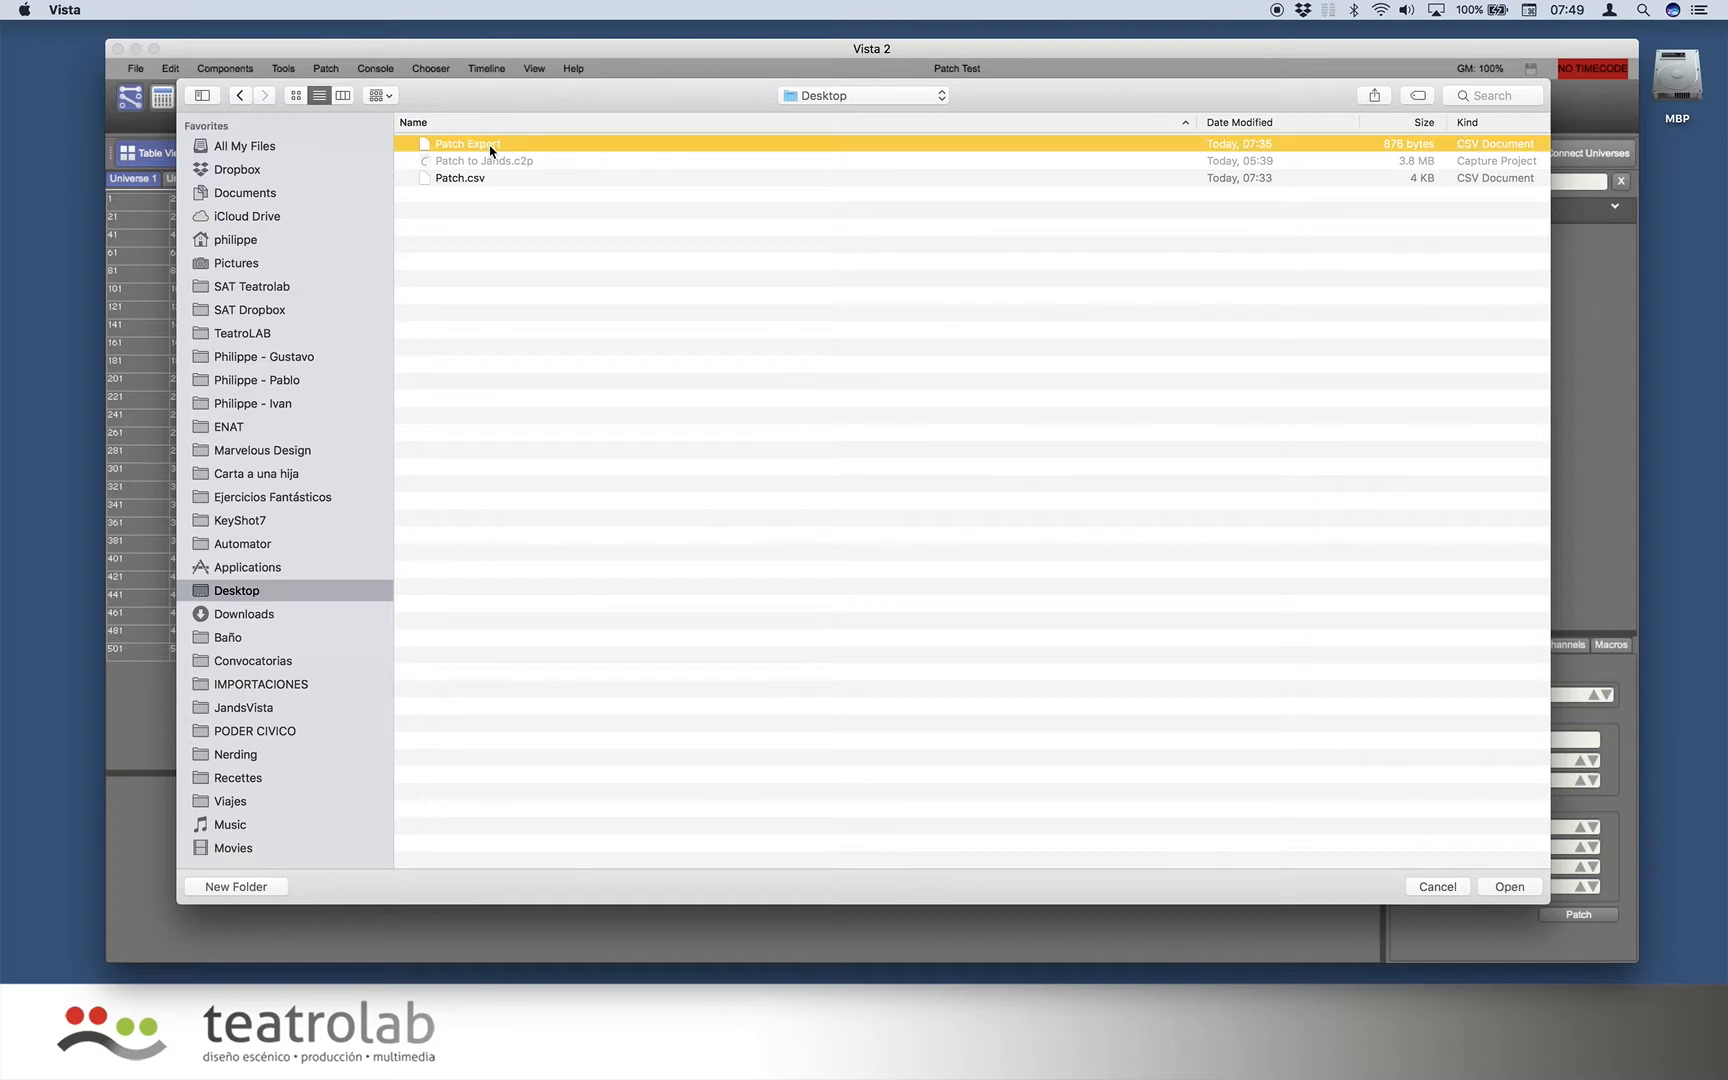
{"action": "left_click", "coordinate": [1510, 887]}
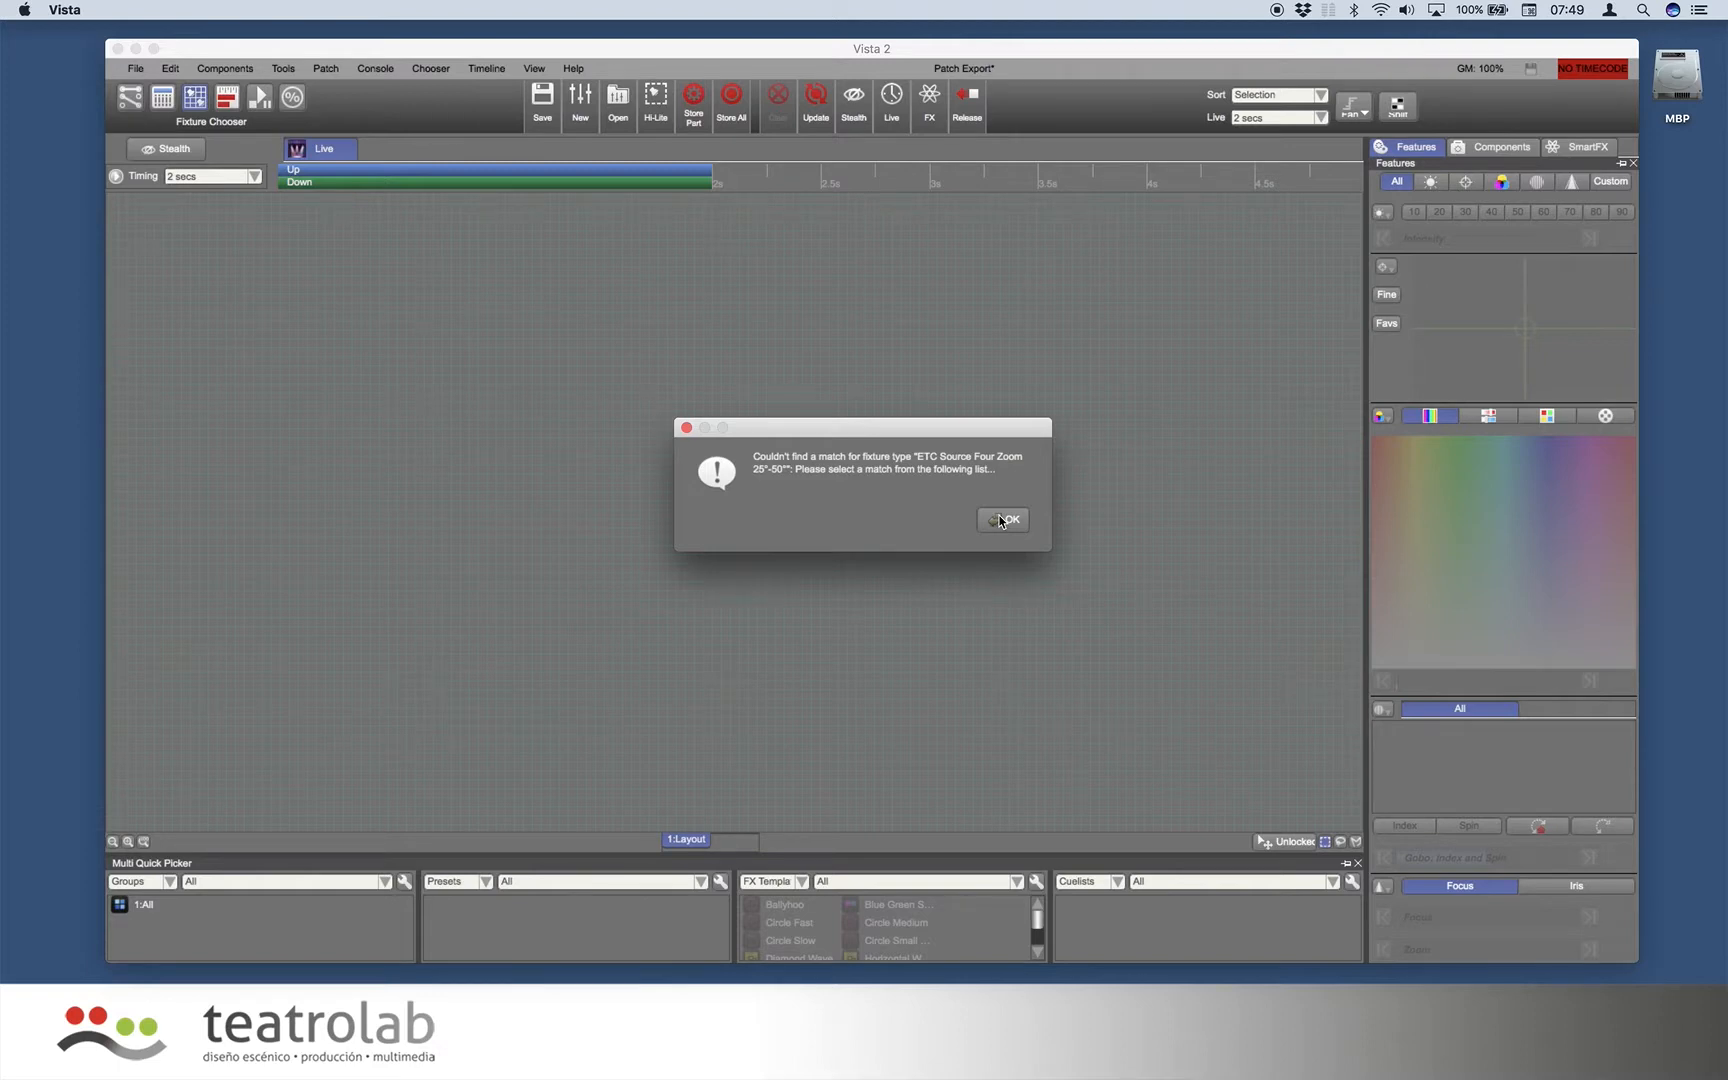
Match the ETC Source Four Zoom 25°-50° fixture type to the generic Dimmer.
{"action": "left_click", "coordinate": [1001, 520]}
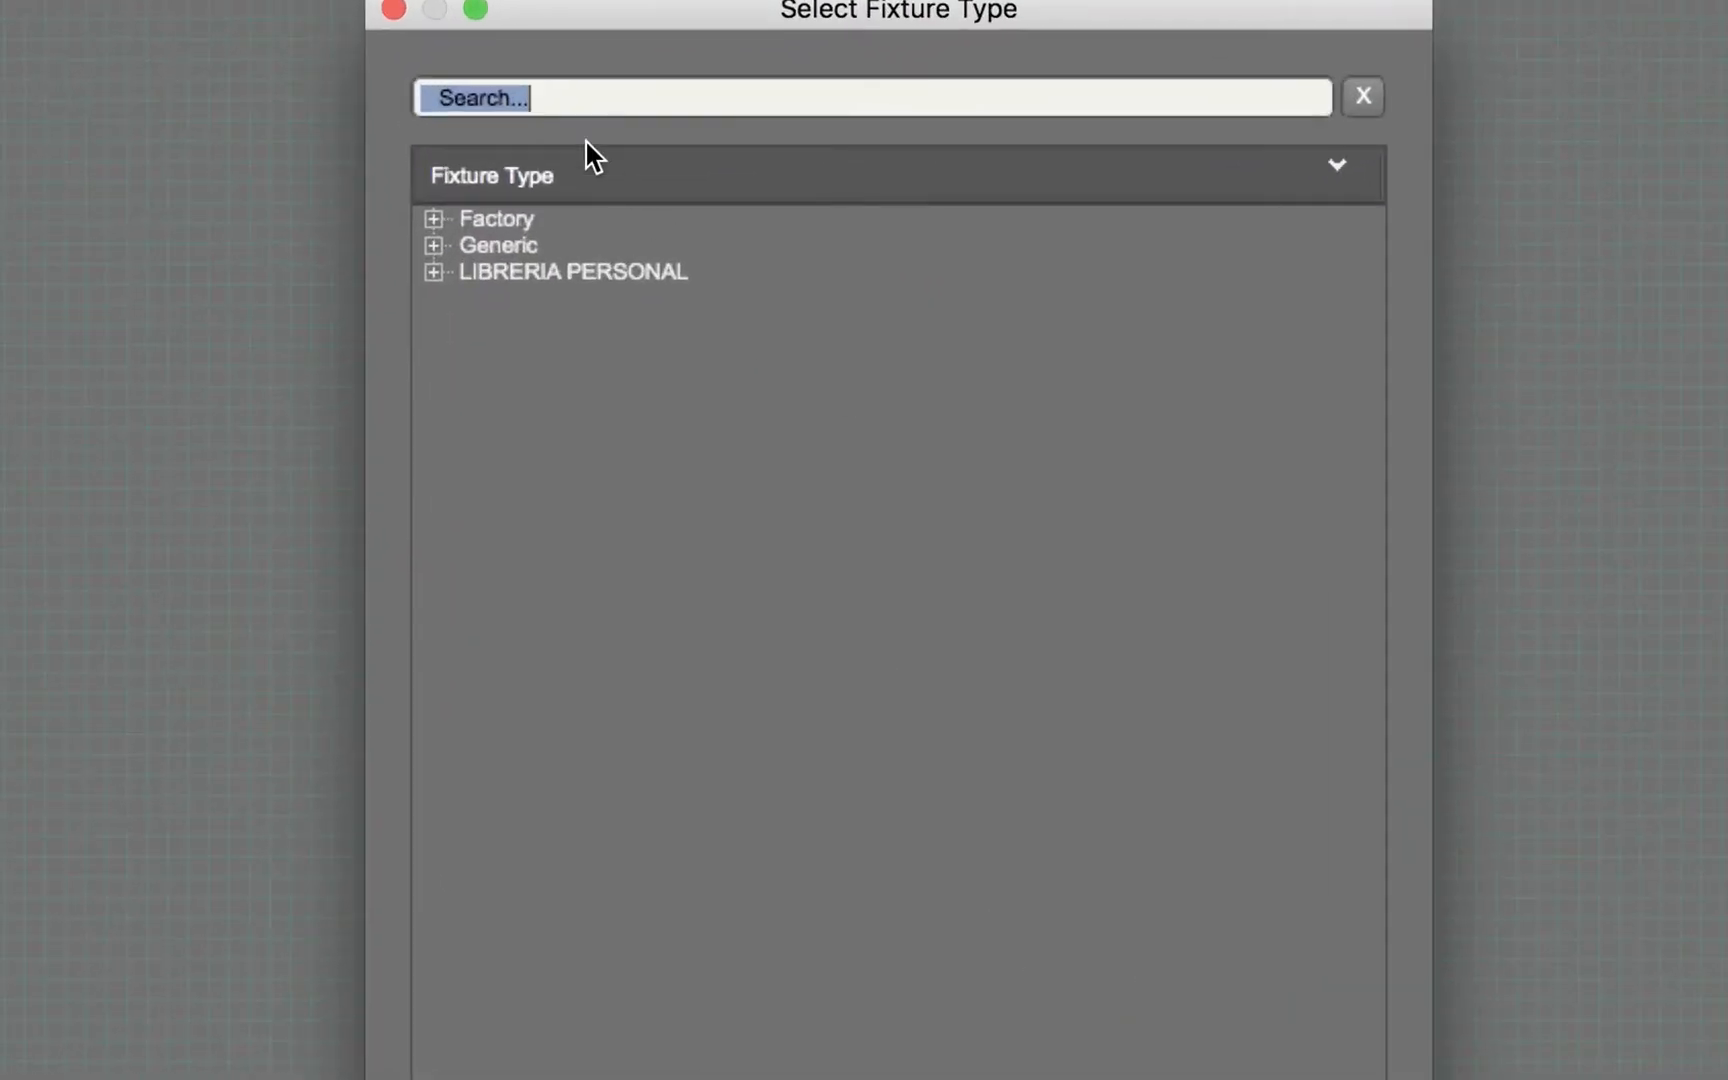
{"action": "type", "text": "dimmer"}
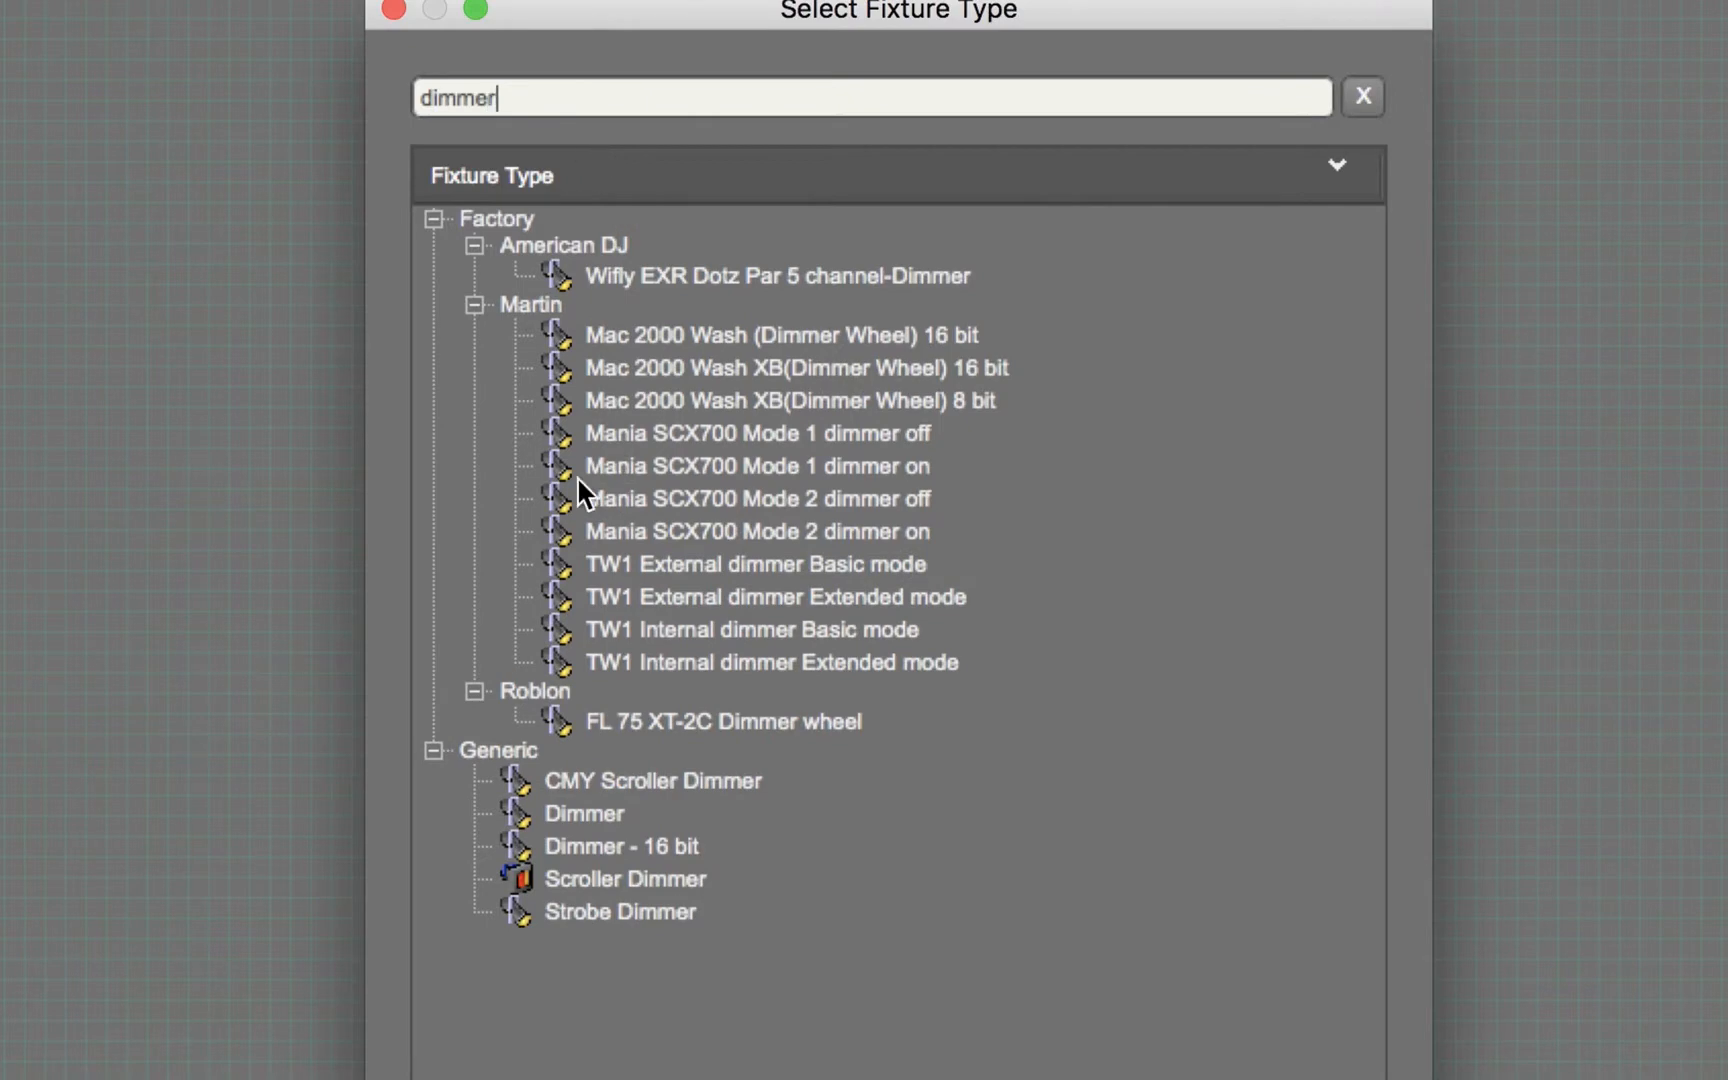
{"action": "left_click", "coordinate": [575, 808]}
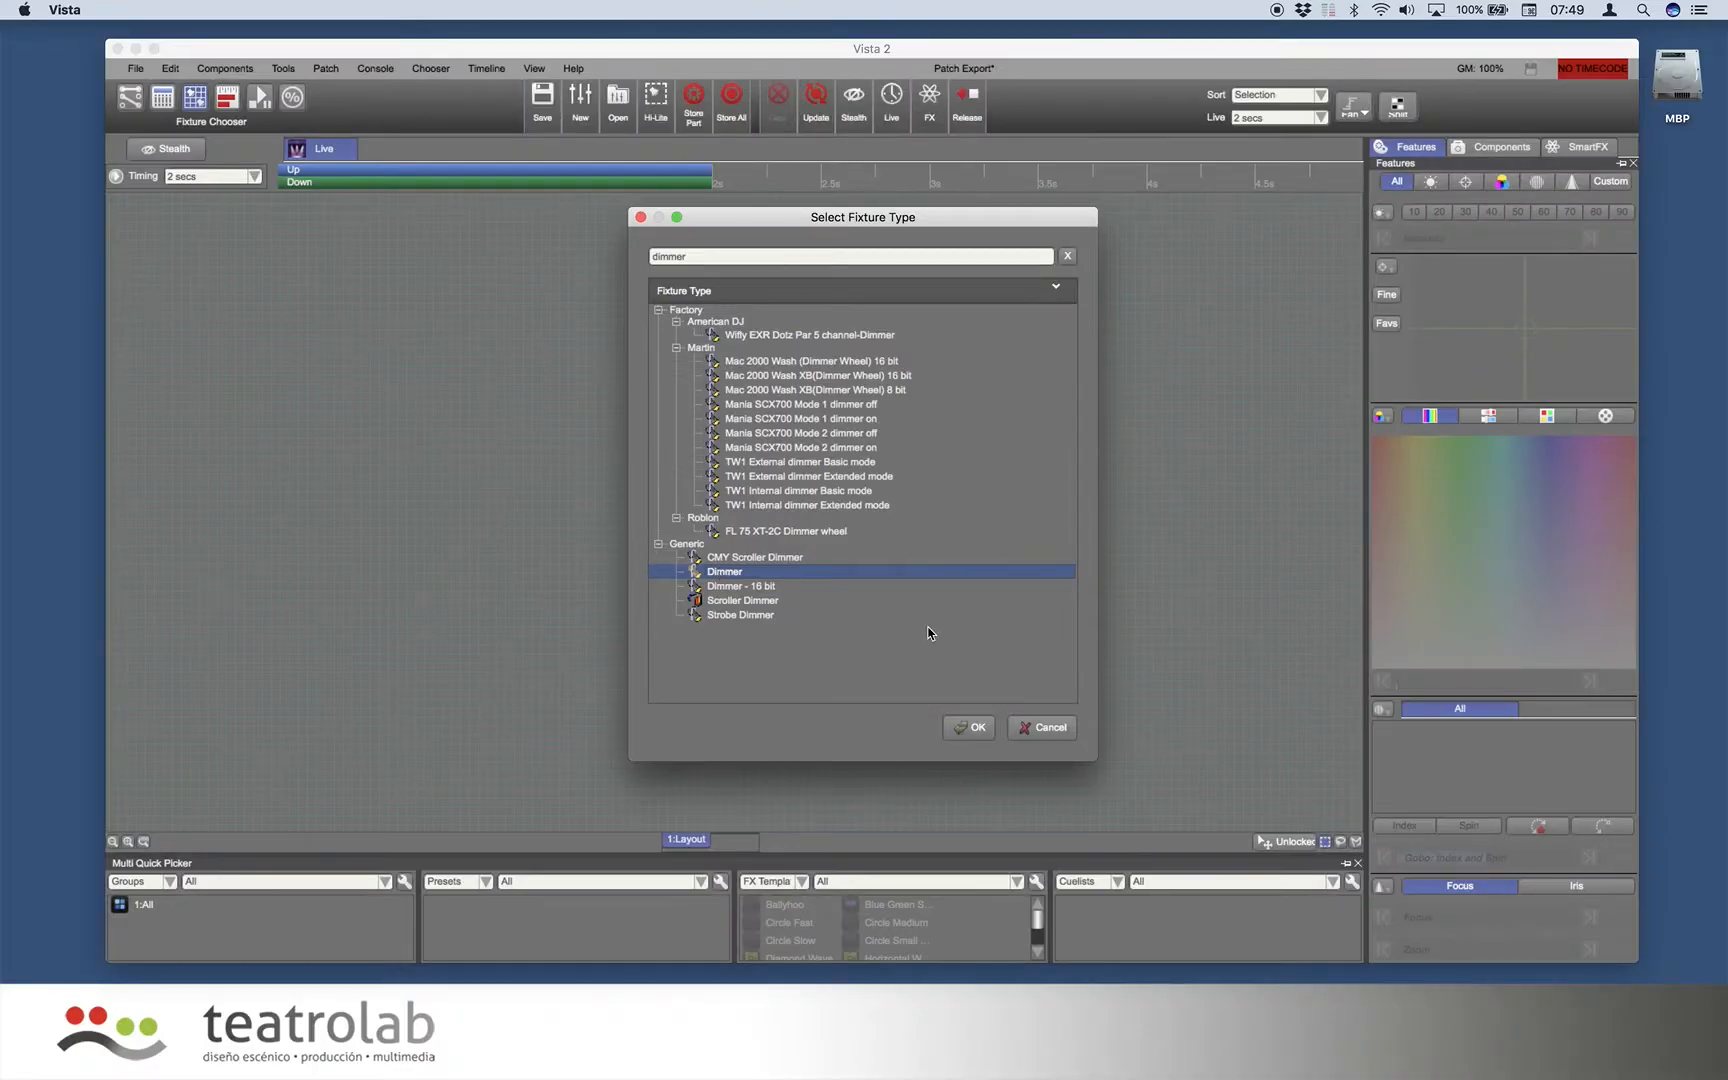
{"action": "left_click", "coordinate": [971, 733]}
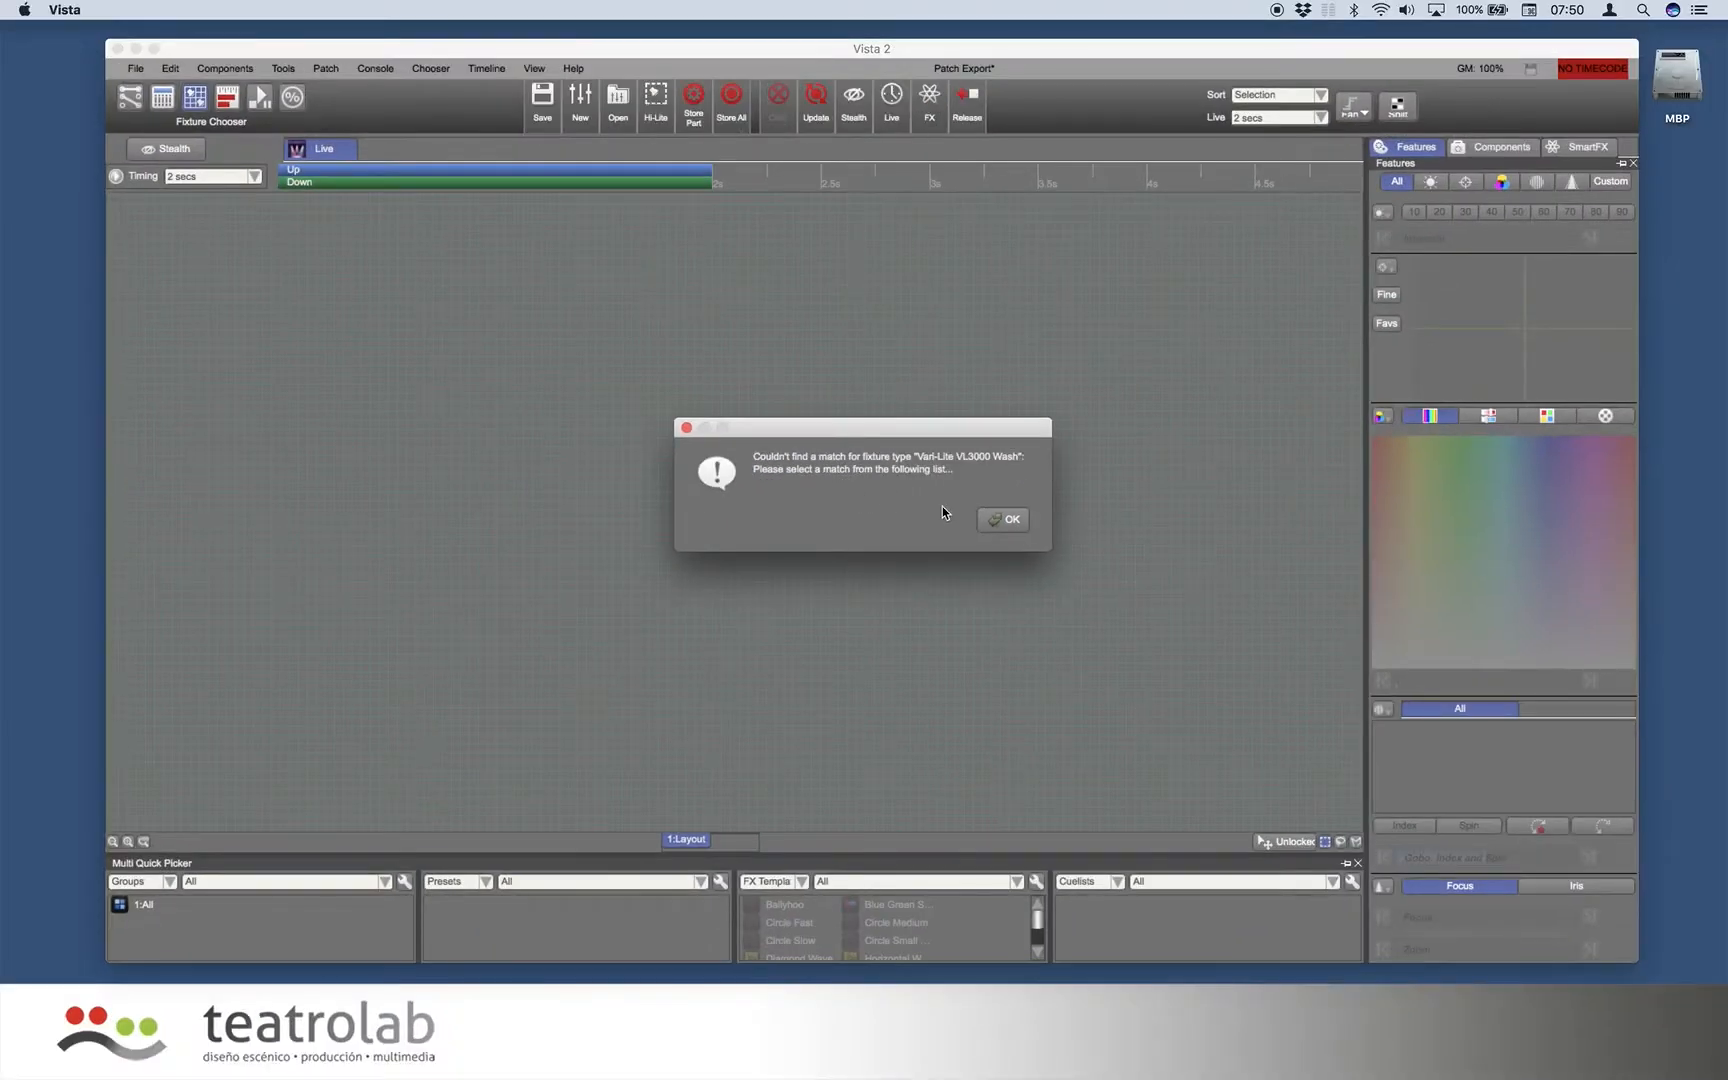
Match the Vari-Lite VL3000 Wash fixture type to VariLite VL3000 Wash from the factory library.
{"action": "left_click", "coordinate": [1381, 586]}
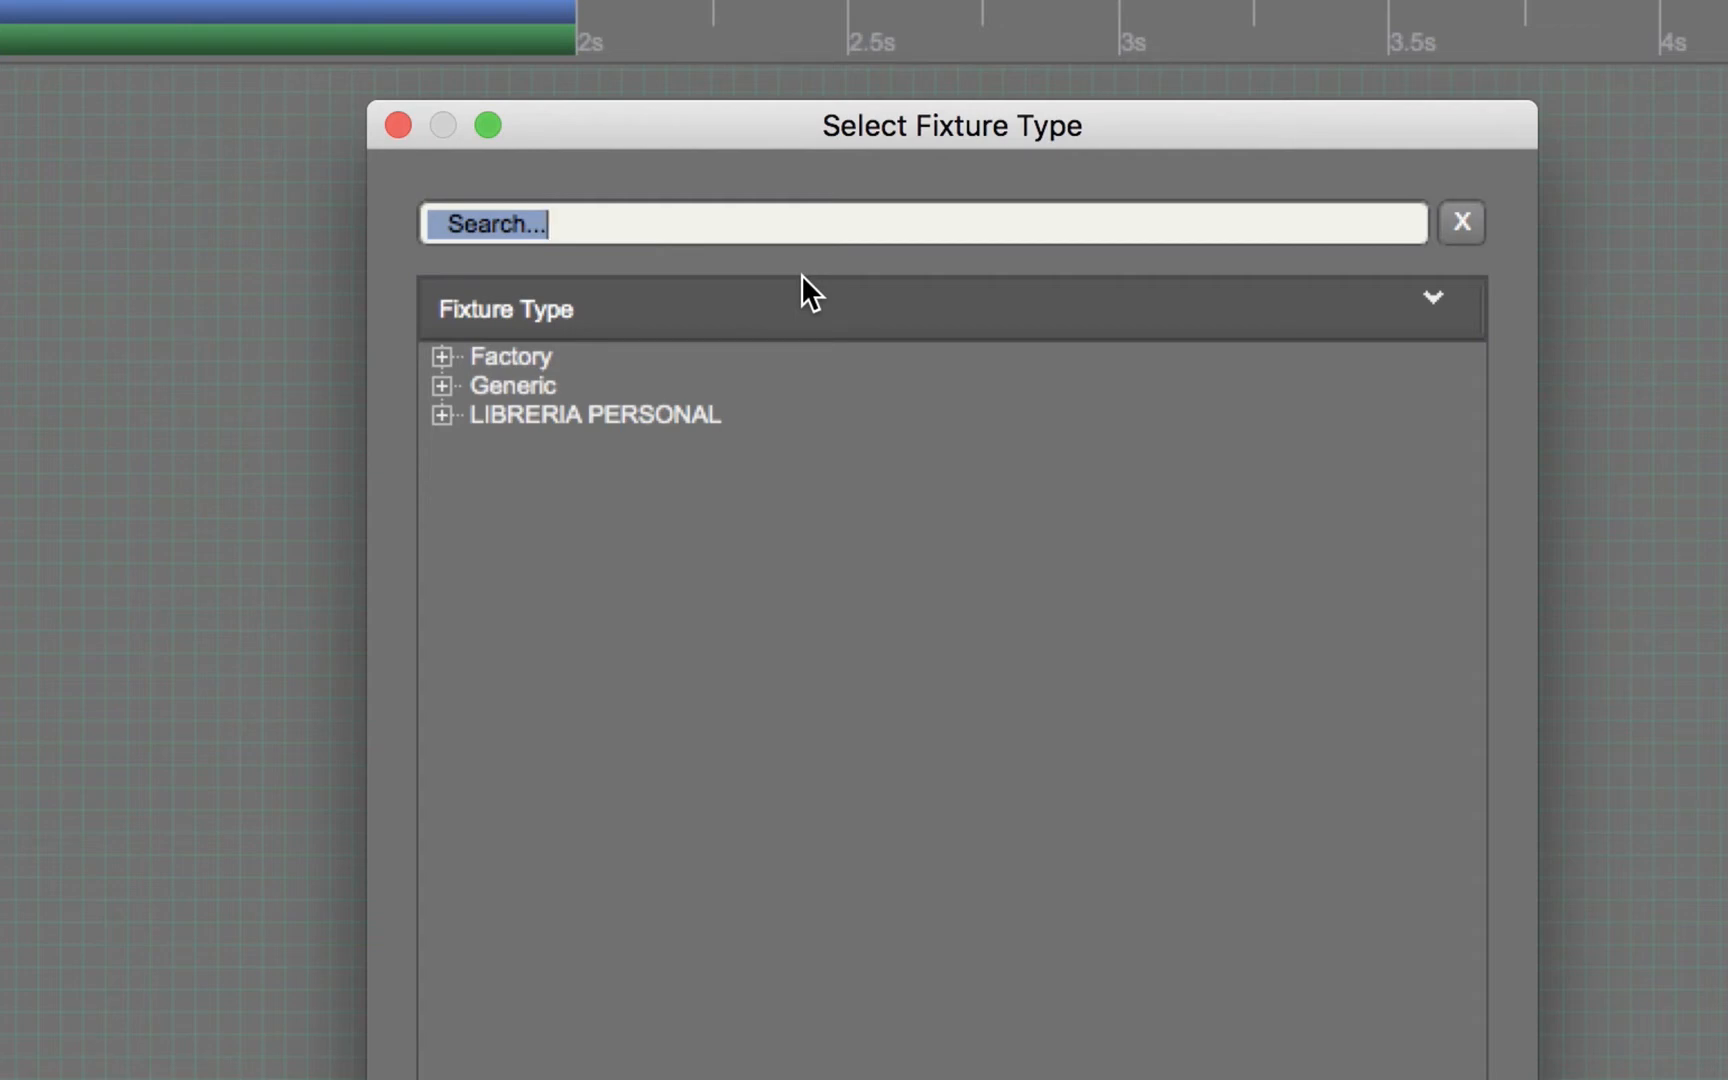
{"action": "type", "text": "vl"}
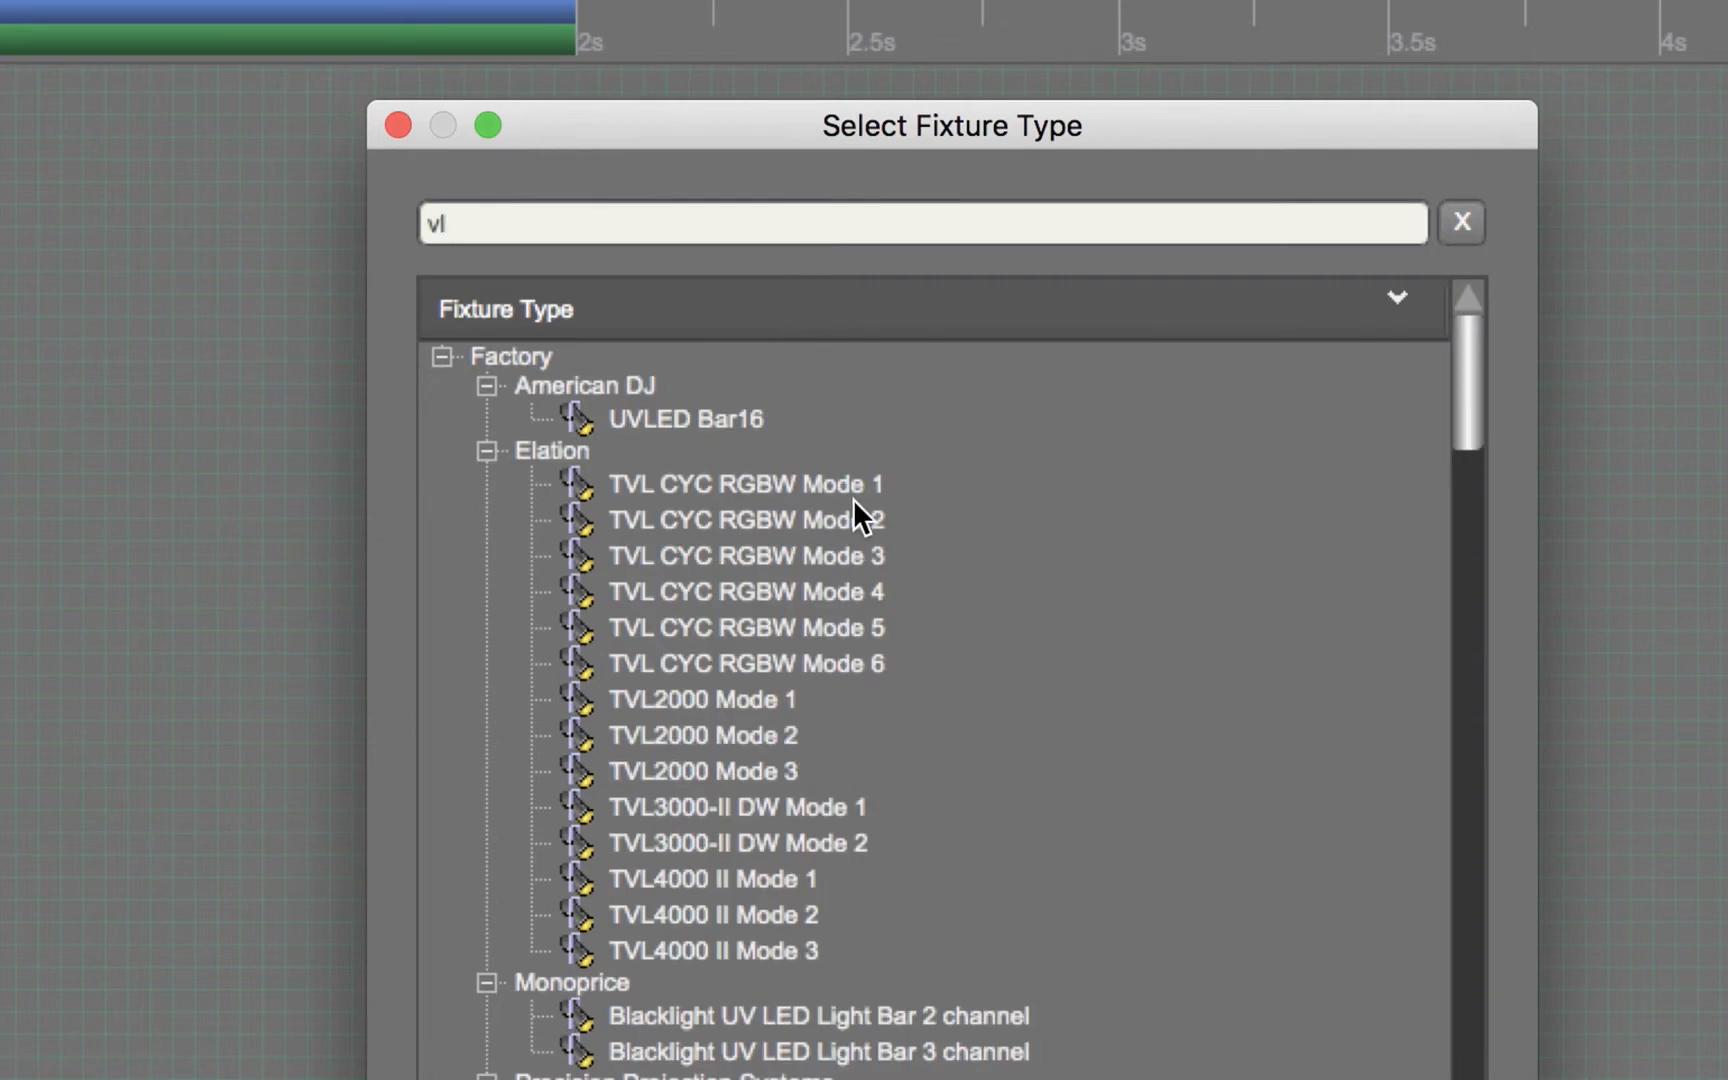
{"action": "type", "text": "300"}
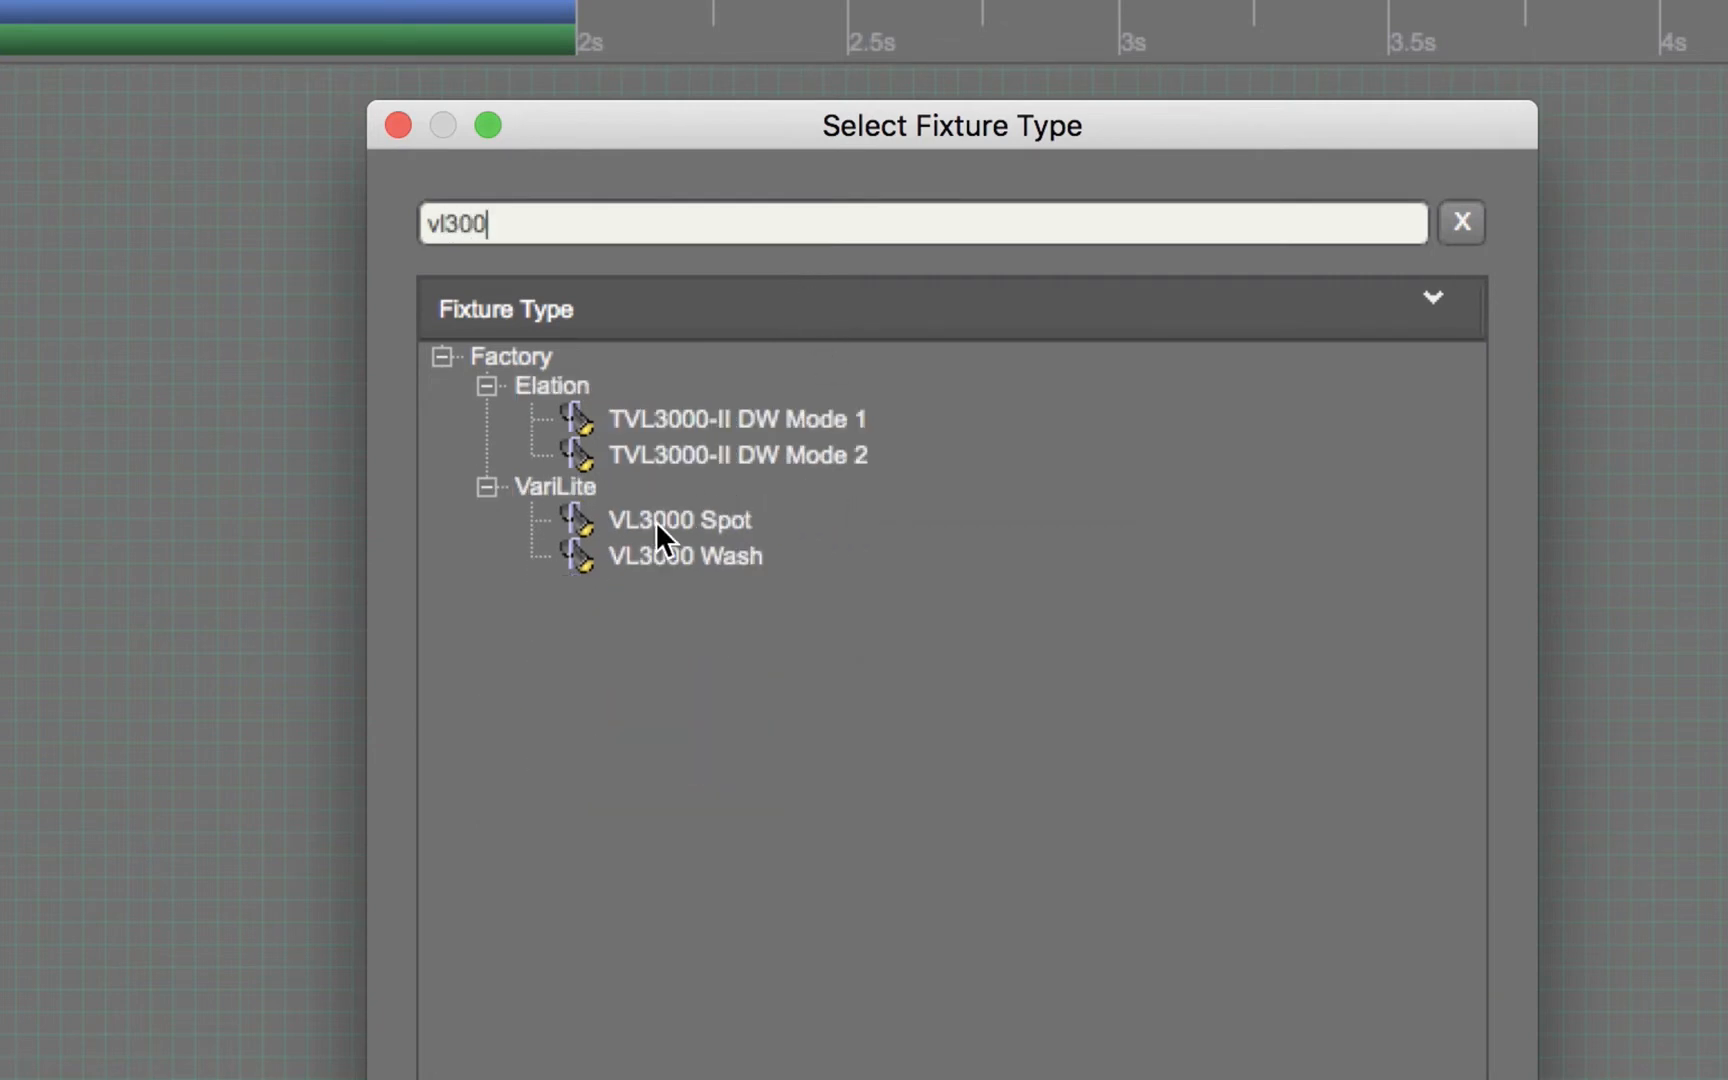
{"action": "left_click", "coordinate": [660, 548]}
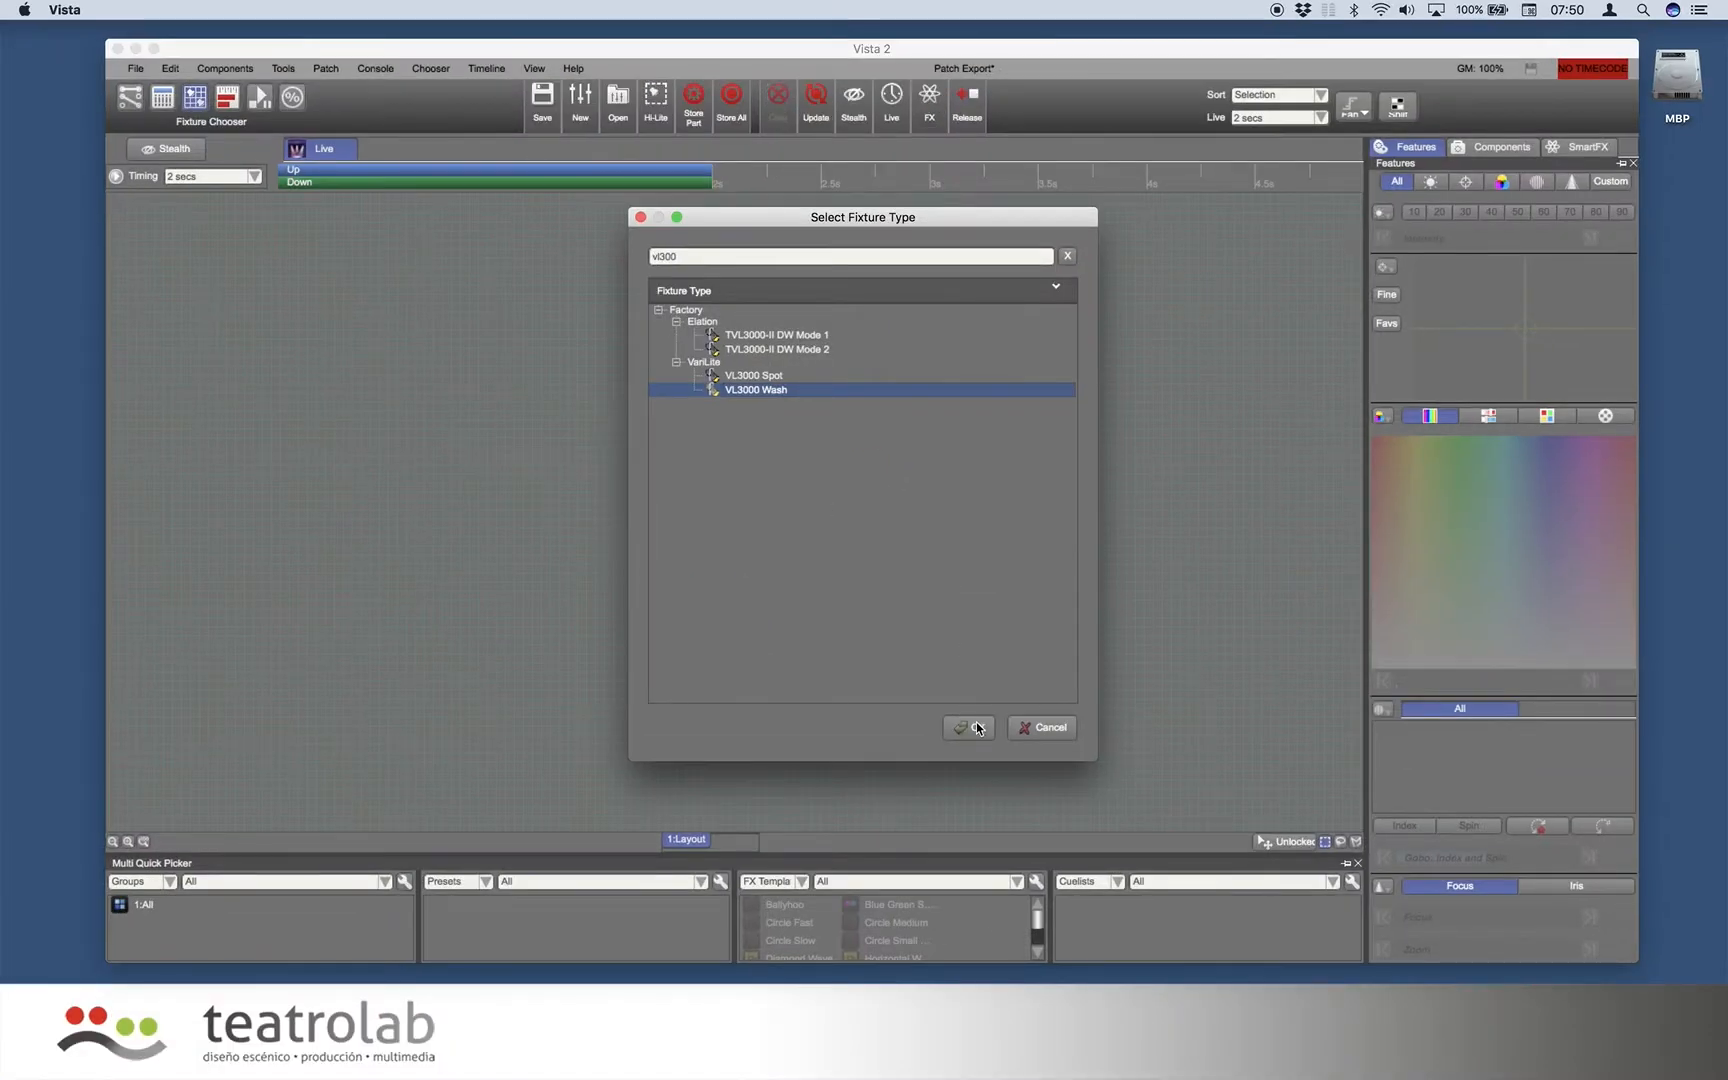
{"action": "left_click", "coordinate": [979, 728]}
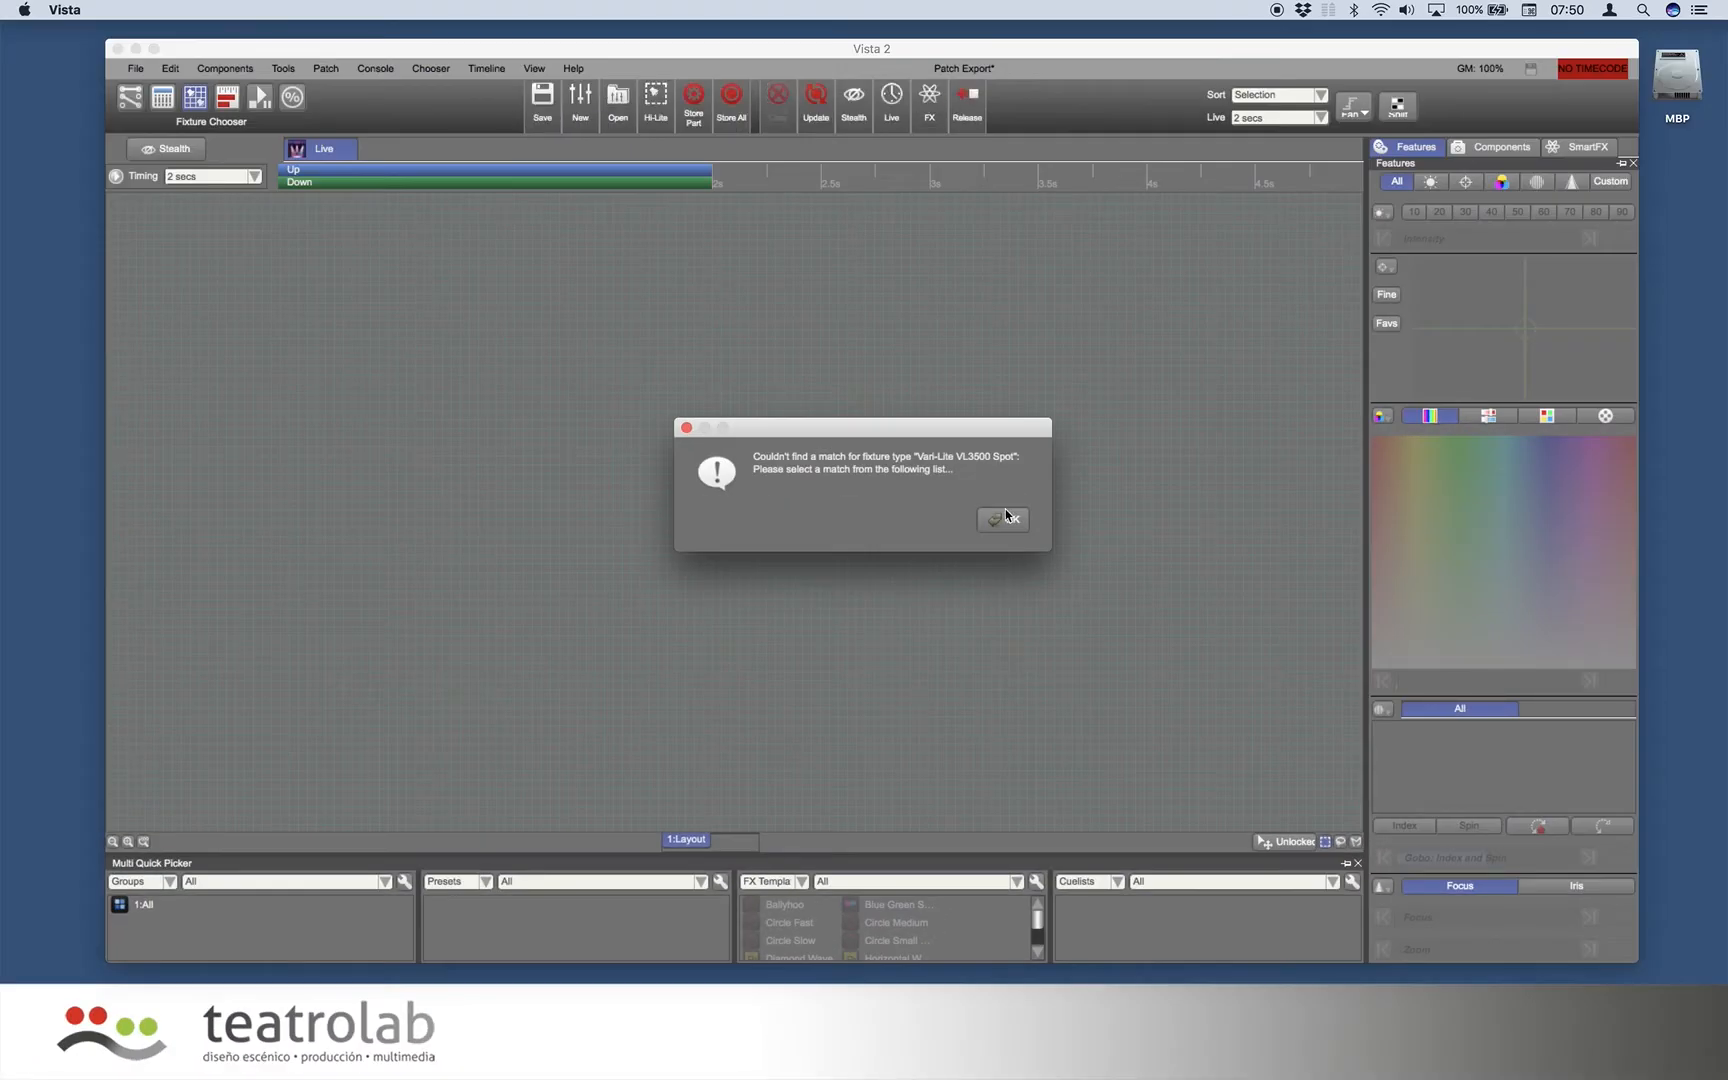
Match the Vari-Lite VL3500 Spot fixture type to VariLite VL3500 Spot from the factory library.
{"action": "left_click", "coordinate": [1094, 498]}
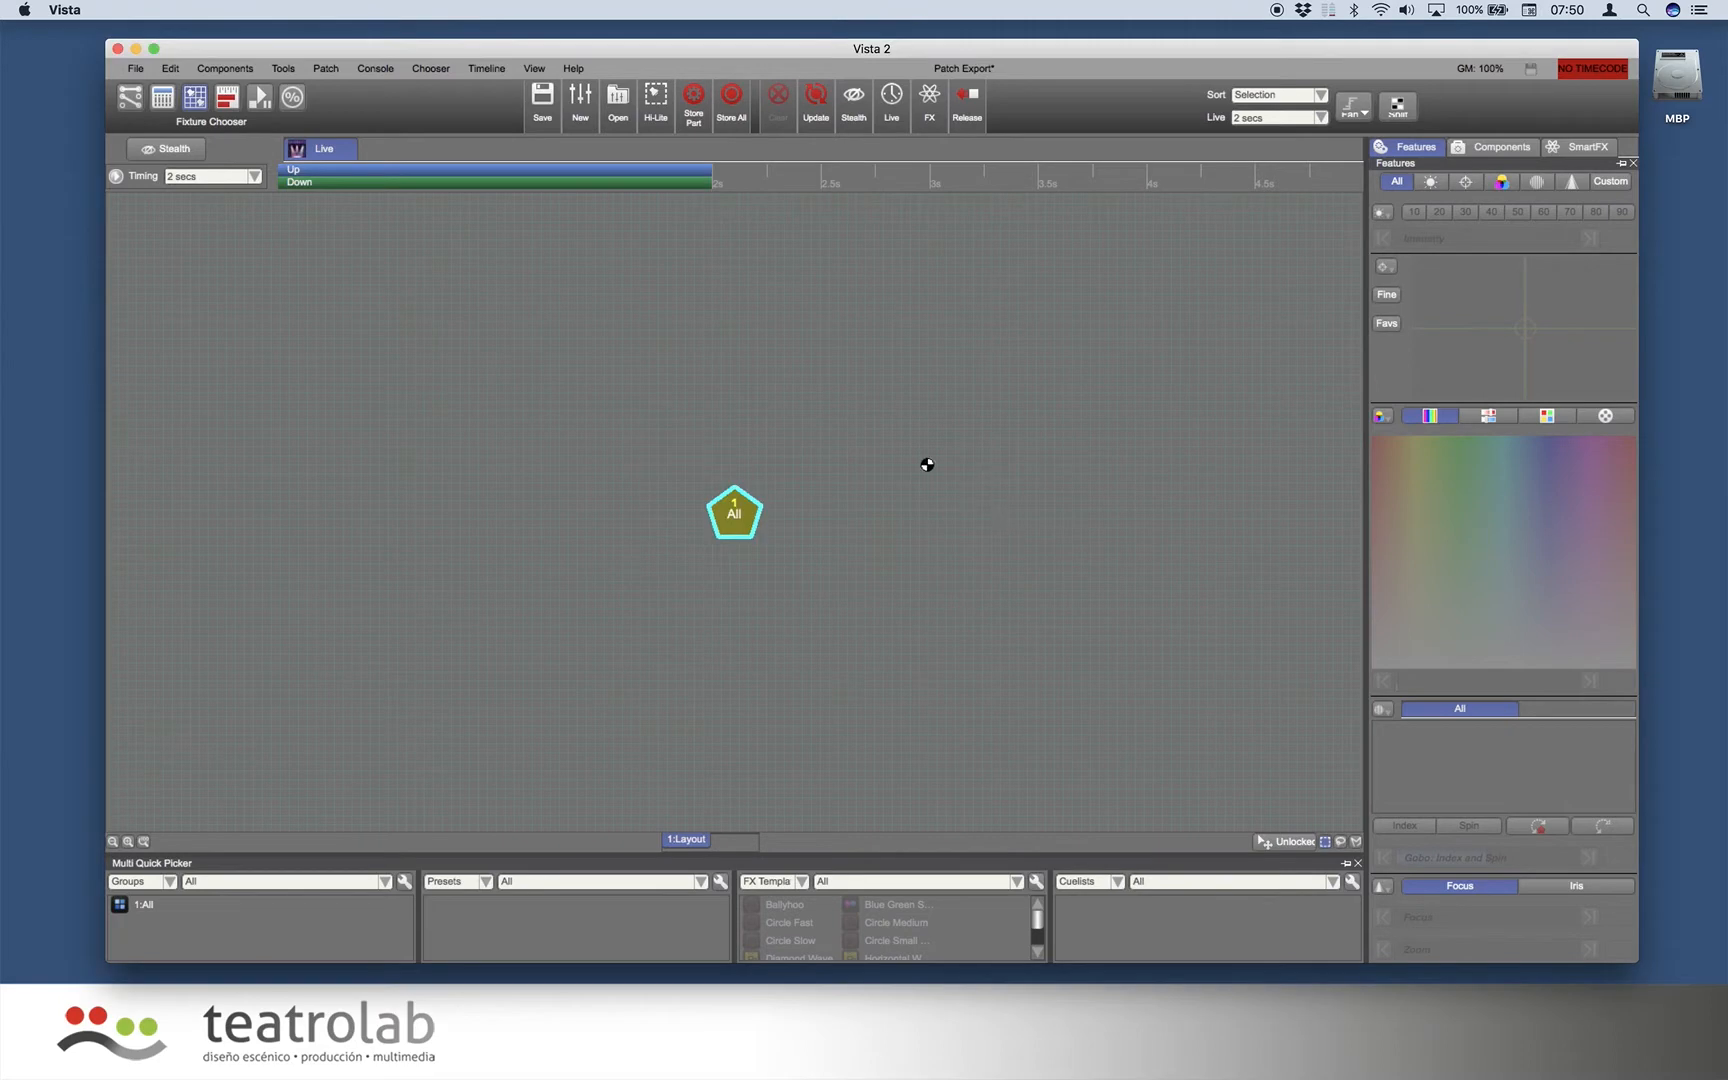
{"action": "left_click", "coordinate": [865, 437]}
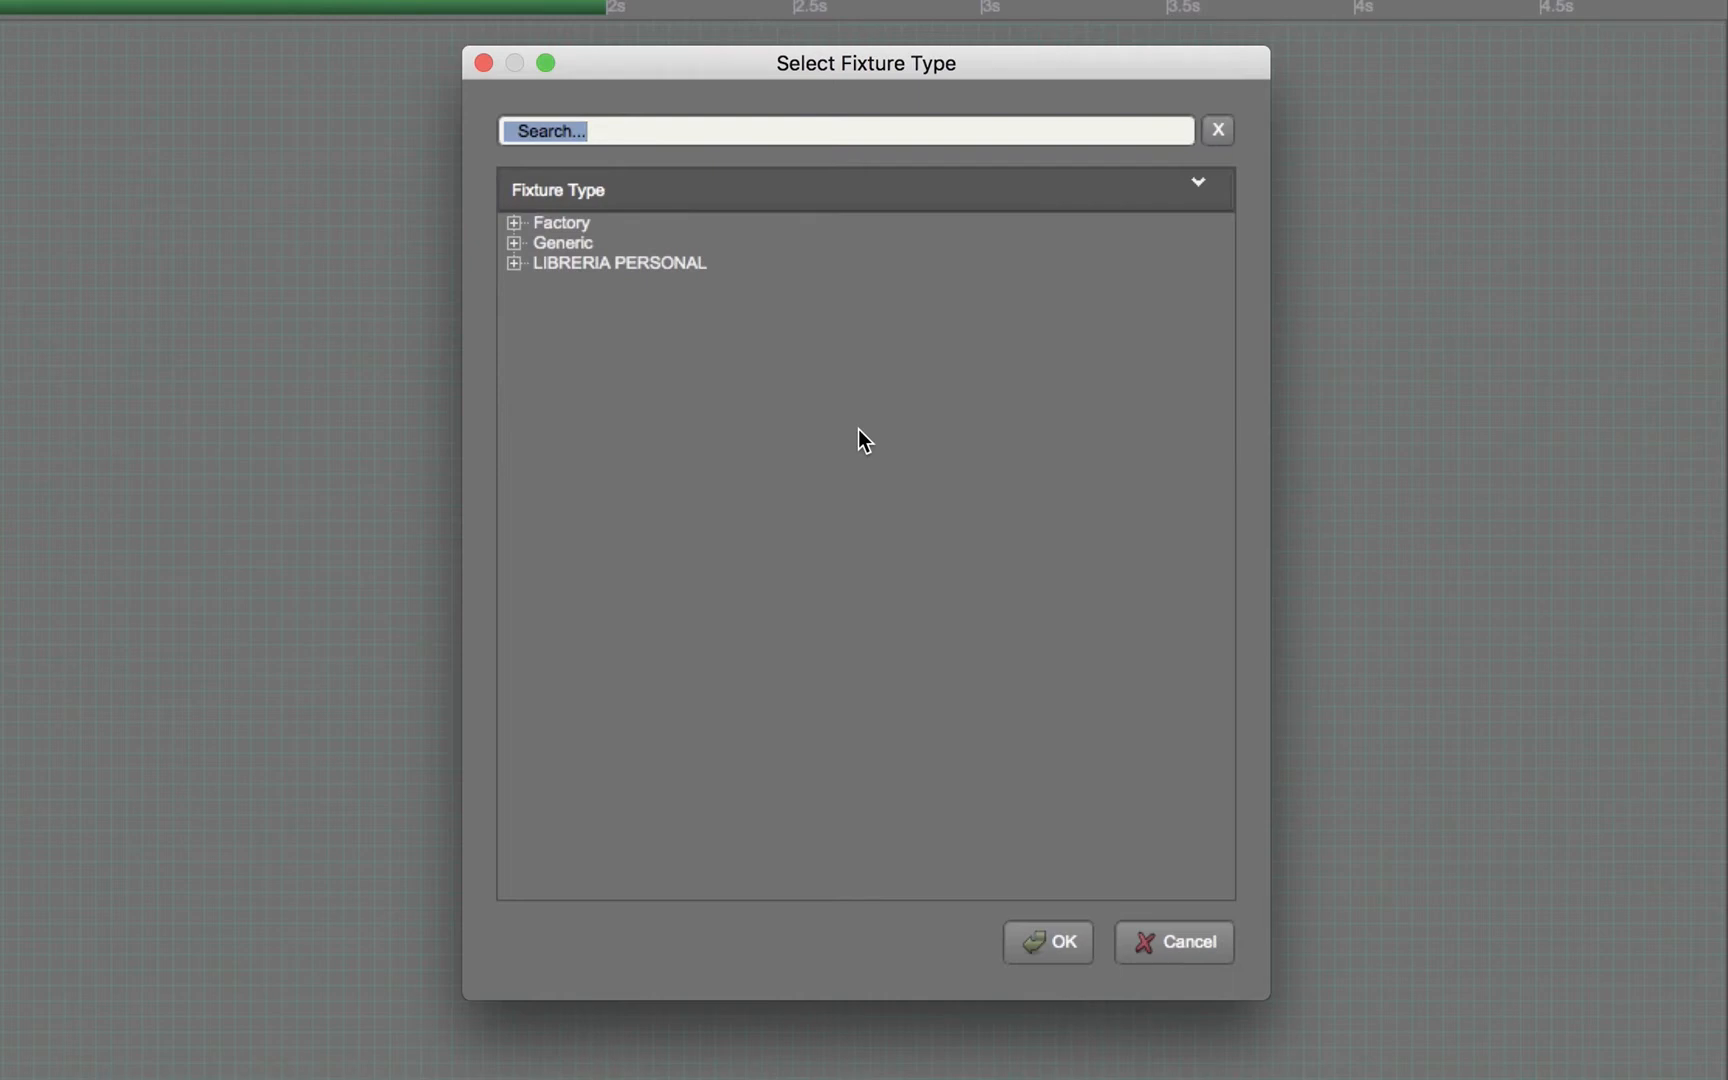
{"action": "type", "text": "vl35"}
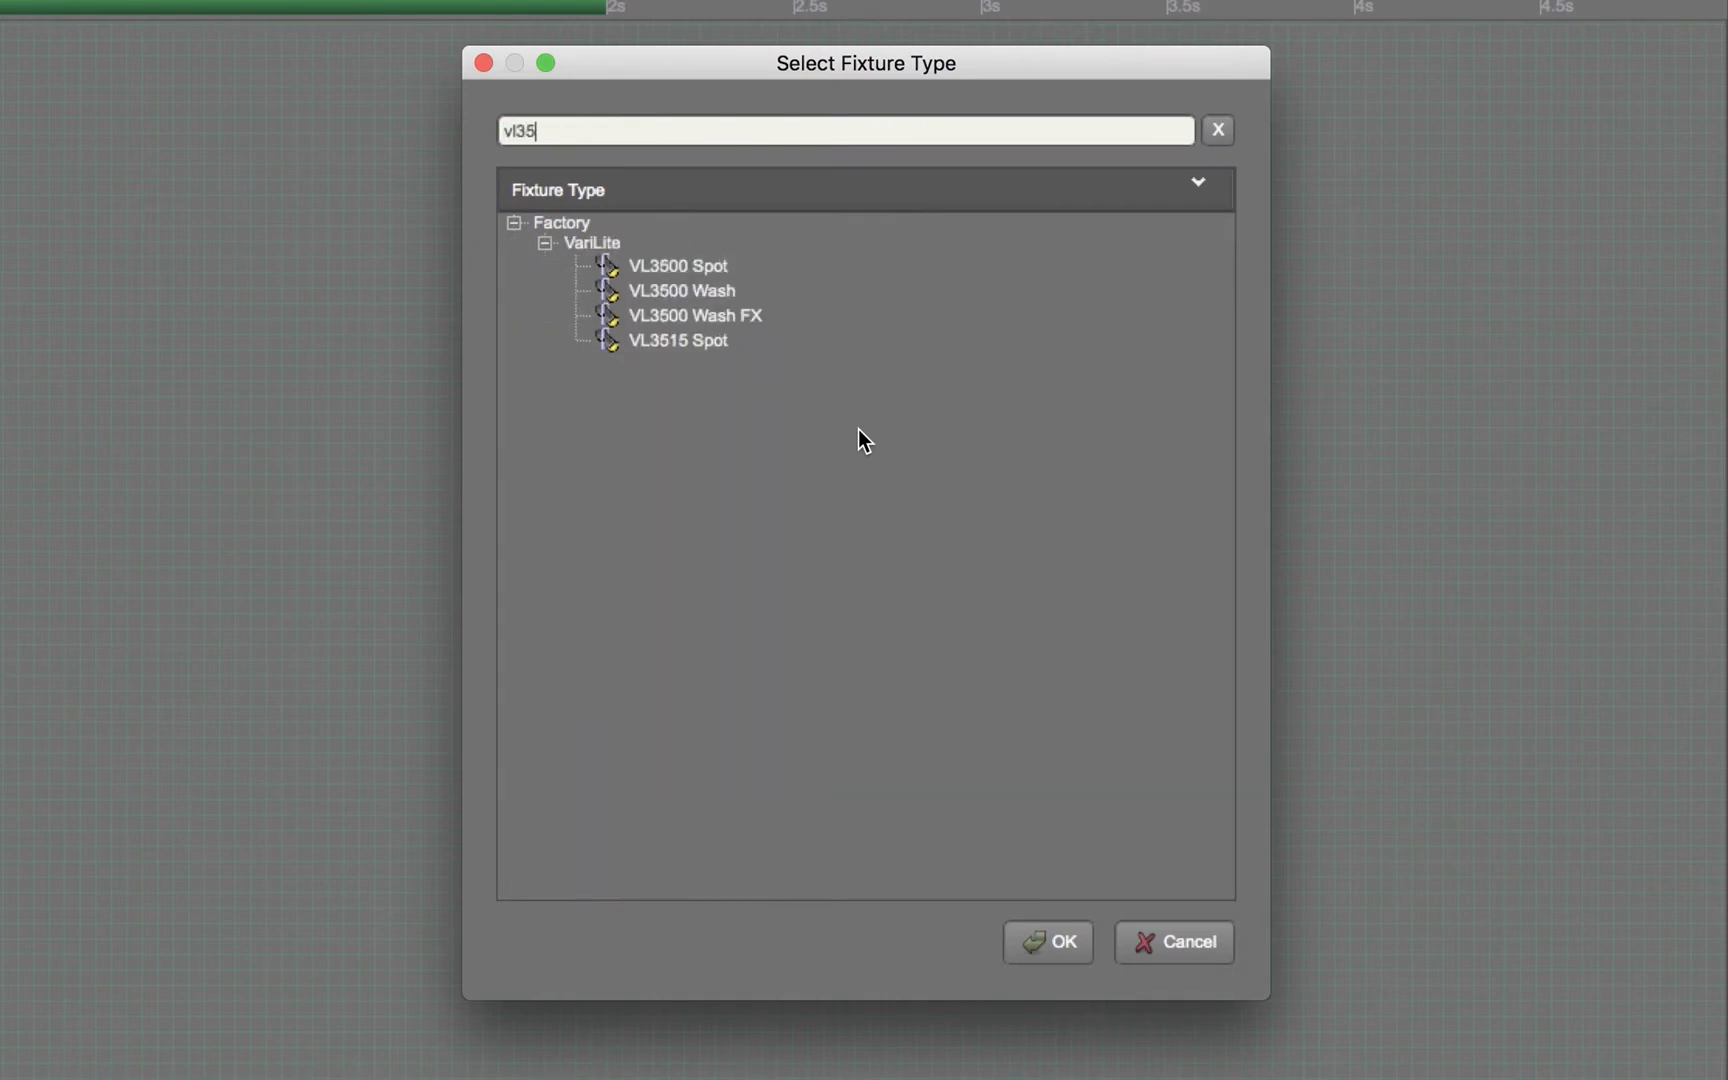
{"action": "left_click", "coordinate": [637, 263]}
{"action": "left_click", "coordinate": [1071, 941]}
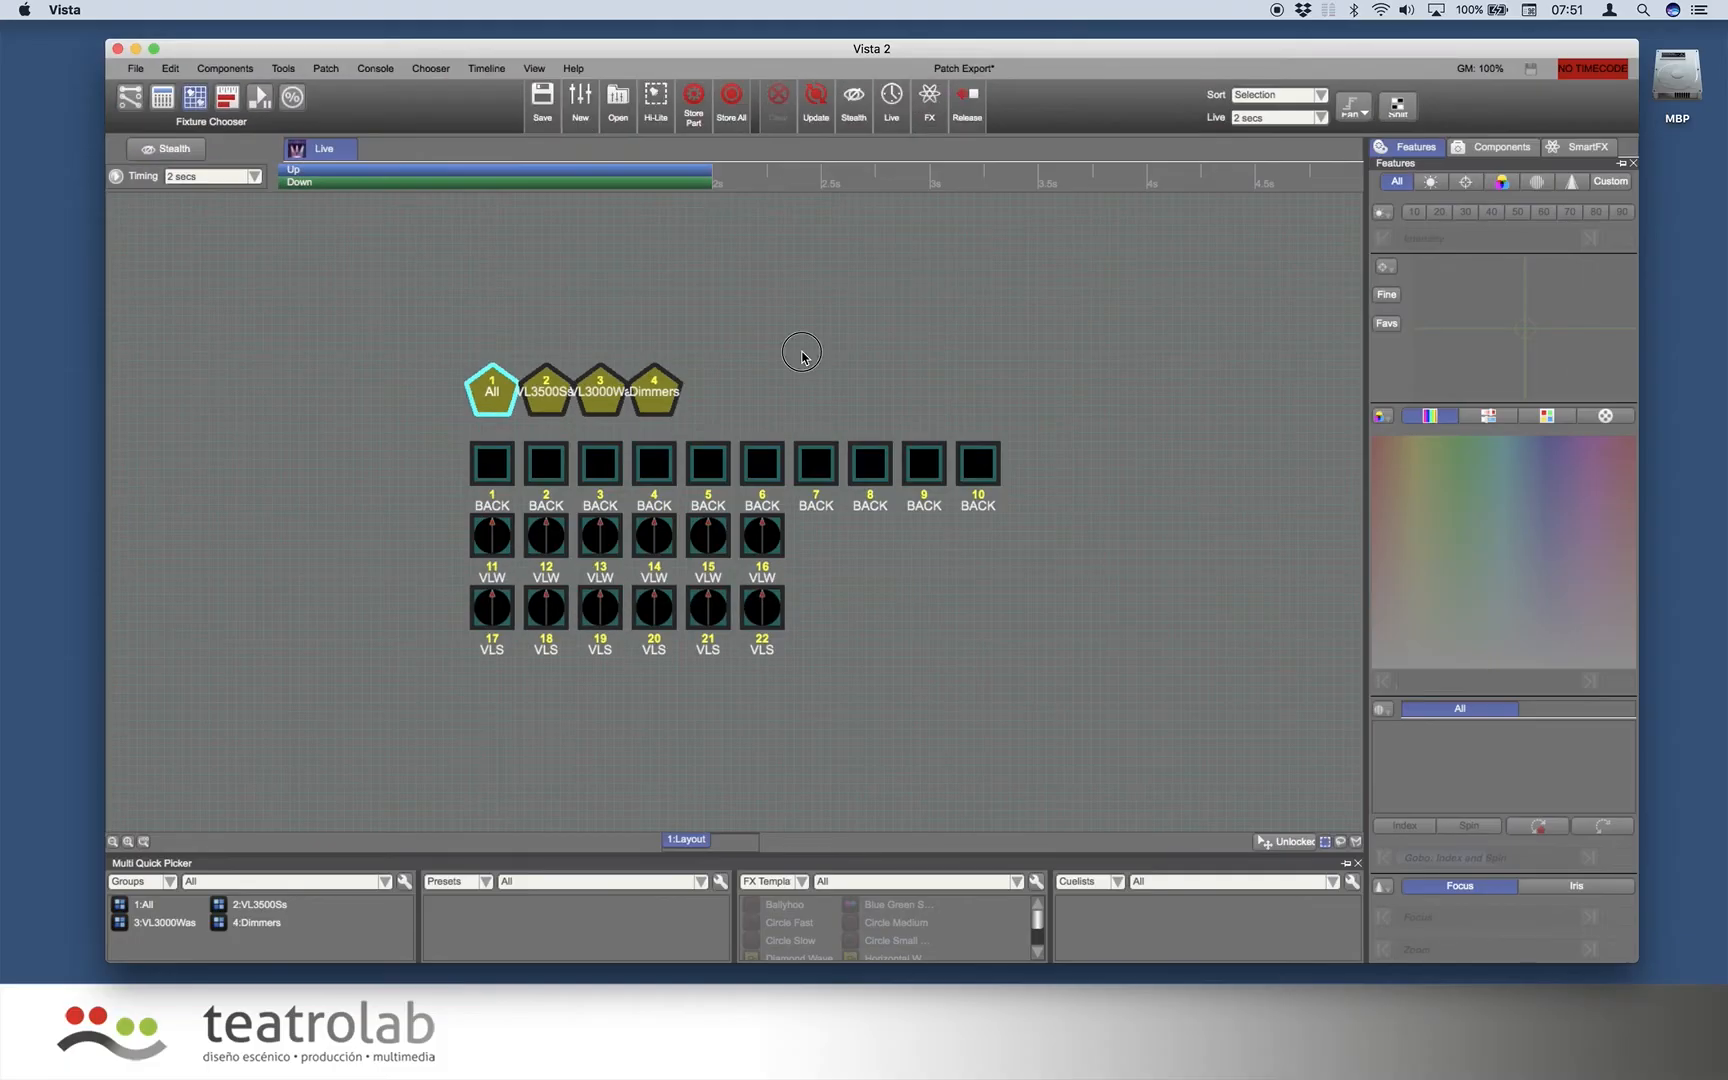
Move all imported fixtures together away from the group icons in the layout and deselect them.
{"action": "left_click_drag", "start_coordinate": [422, 441], "coordinate": [994, 680]}
{"action": "left_click_drag", "start_coordinate": [765, 549], "coordinate": [882, 594]}
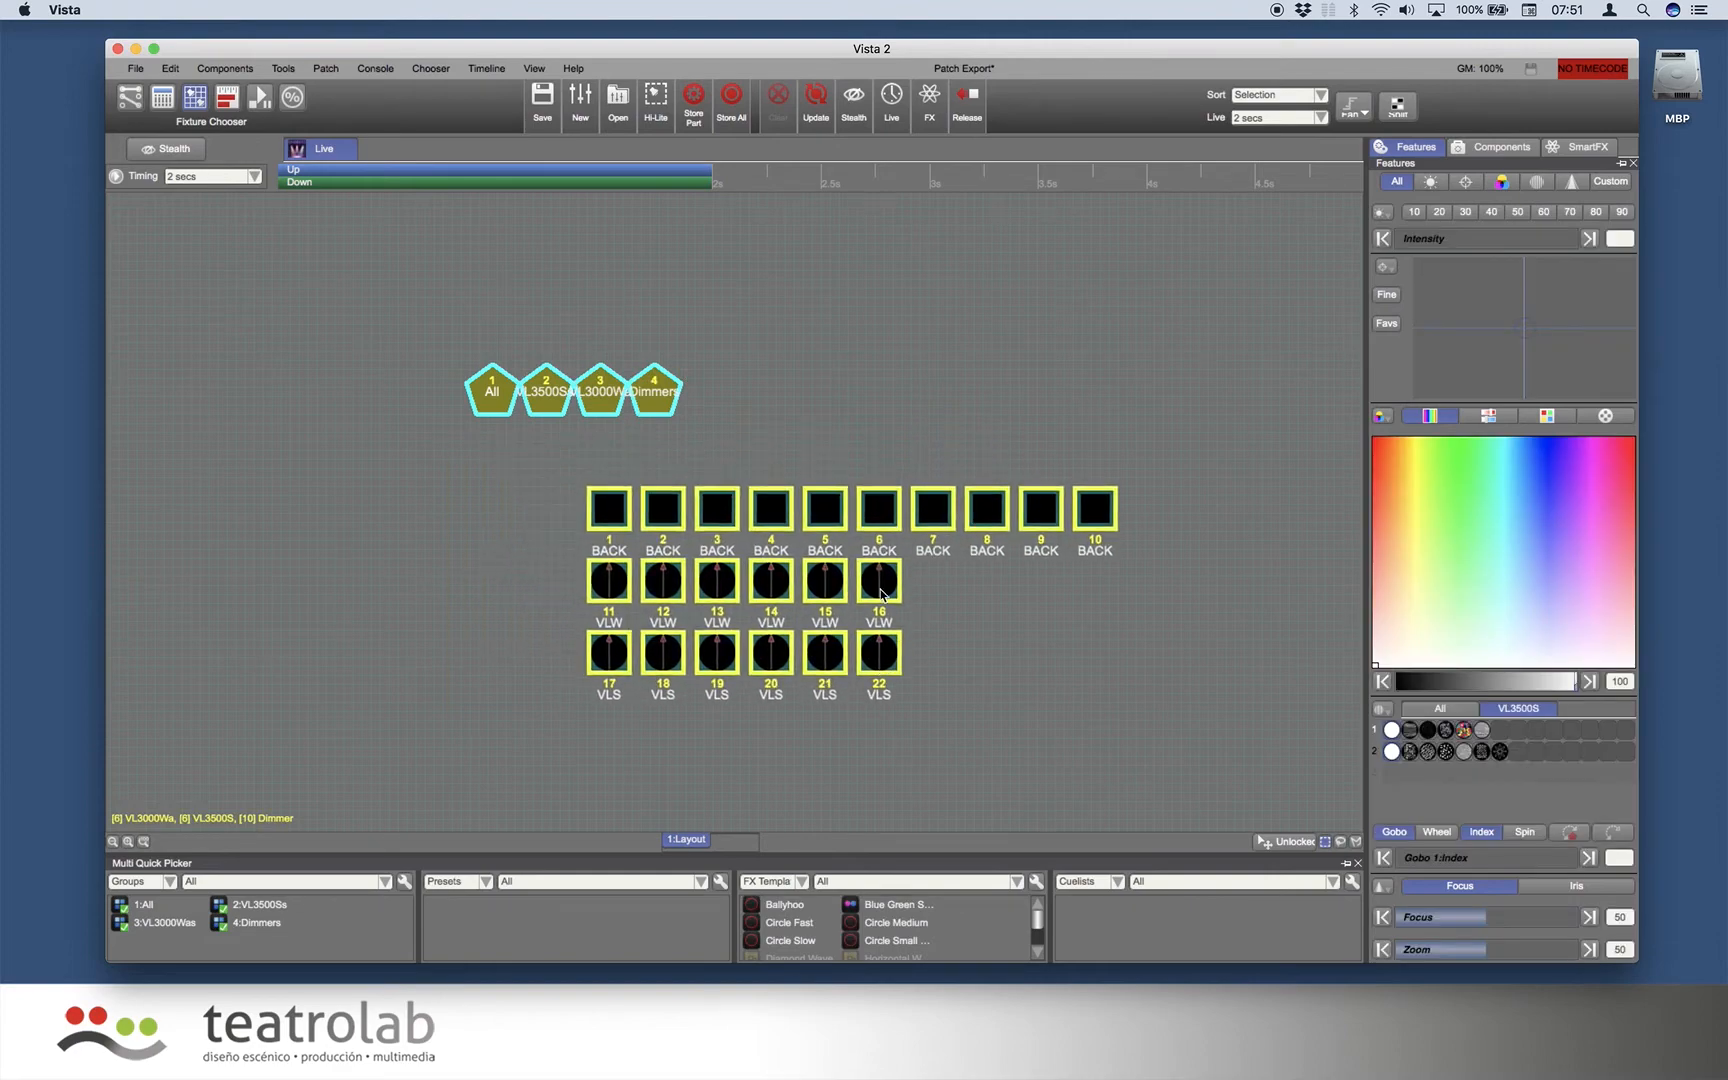
{"action": "left_click", "coordinate": [886, 408]}
Check the Universe 1 patch table, then return to the layout and move the row of BACK dimmers up beside the group icons.
{"action": "left_click", "coordinate": [129, 97]}
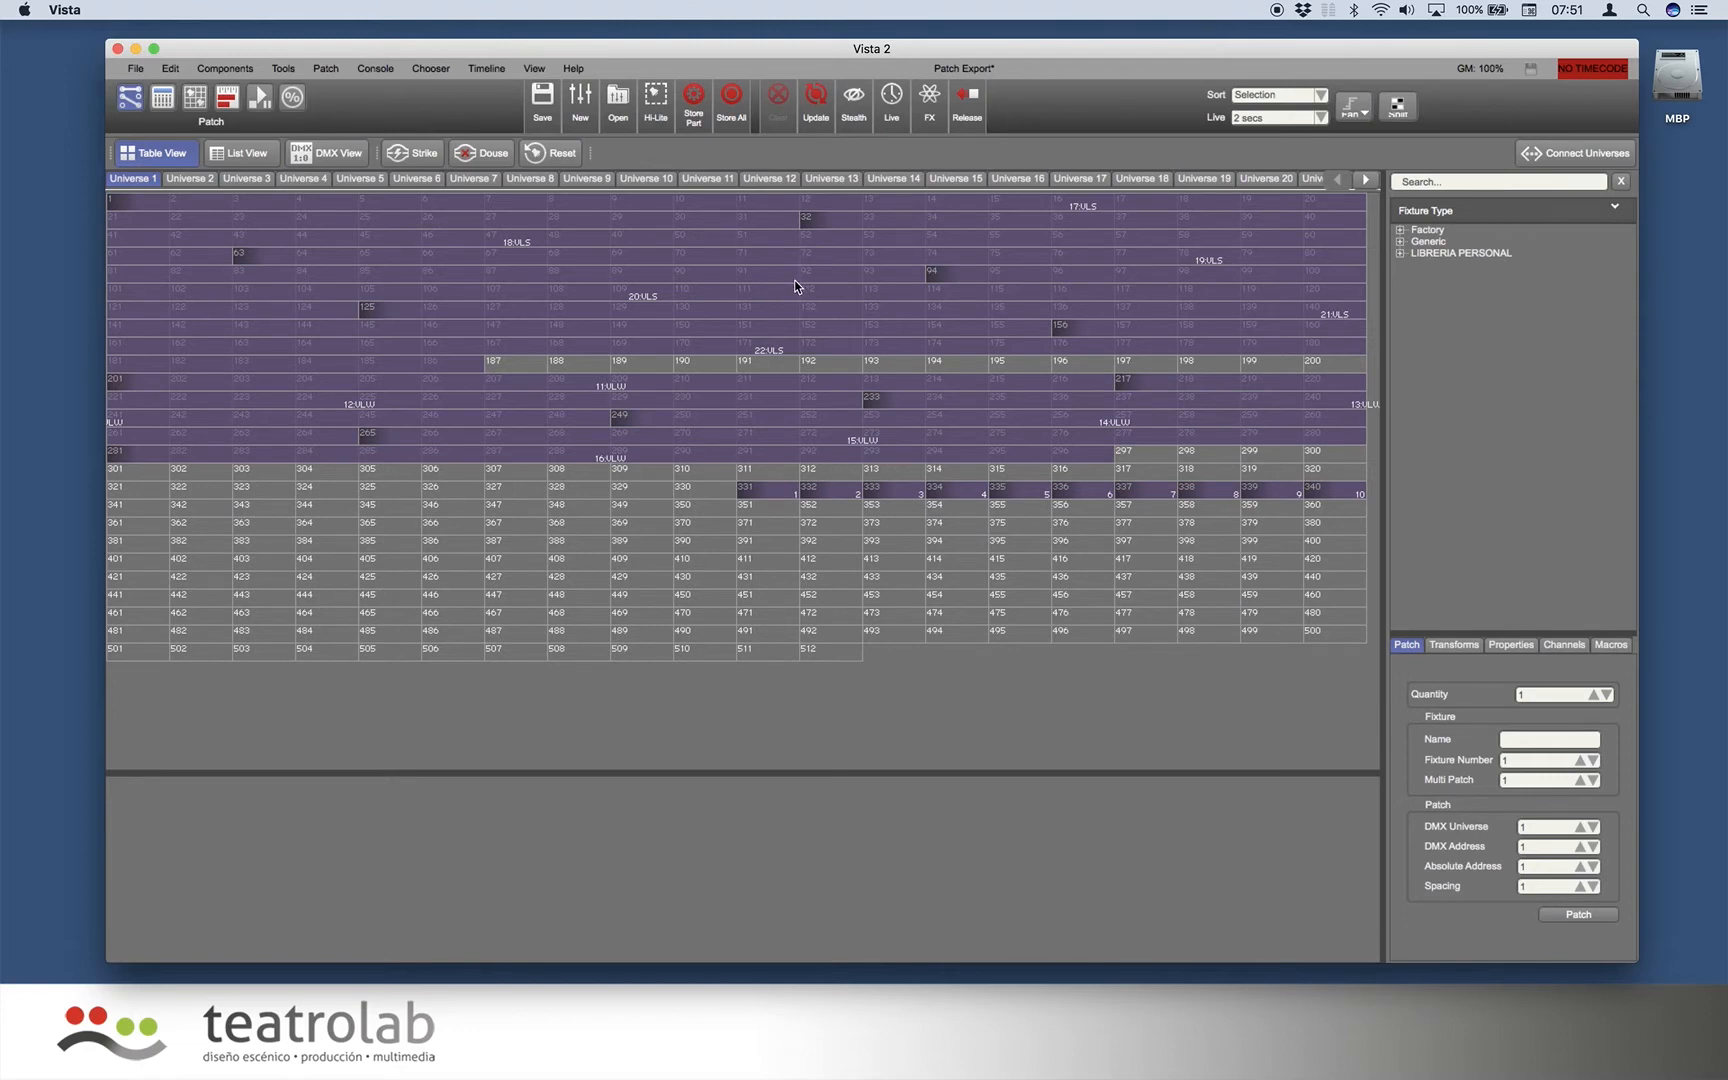
{"action": "left_click", "coordinate": [189, 100]}
{"action": "left_click_drag", "start_coordinate": [478, 456], "coordinate": [1040, 470]}
{"action": "left_click_drag", "start_coordinate": [590, 477], "coordinate": [806, 340]}
{"action": "left_click", "coordinate": [811, 465]}
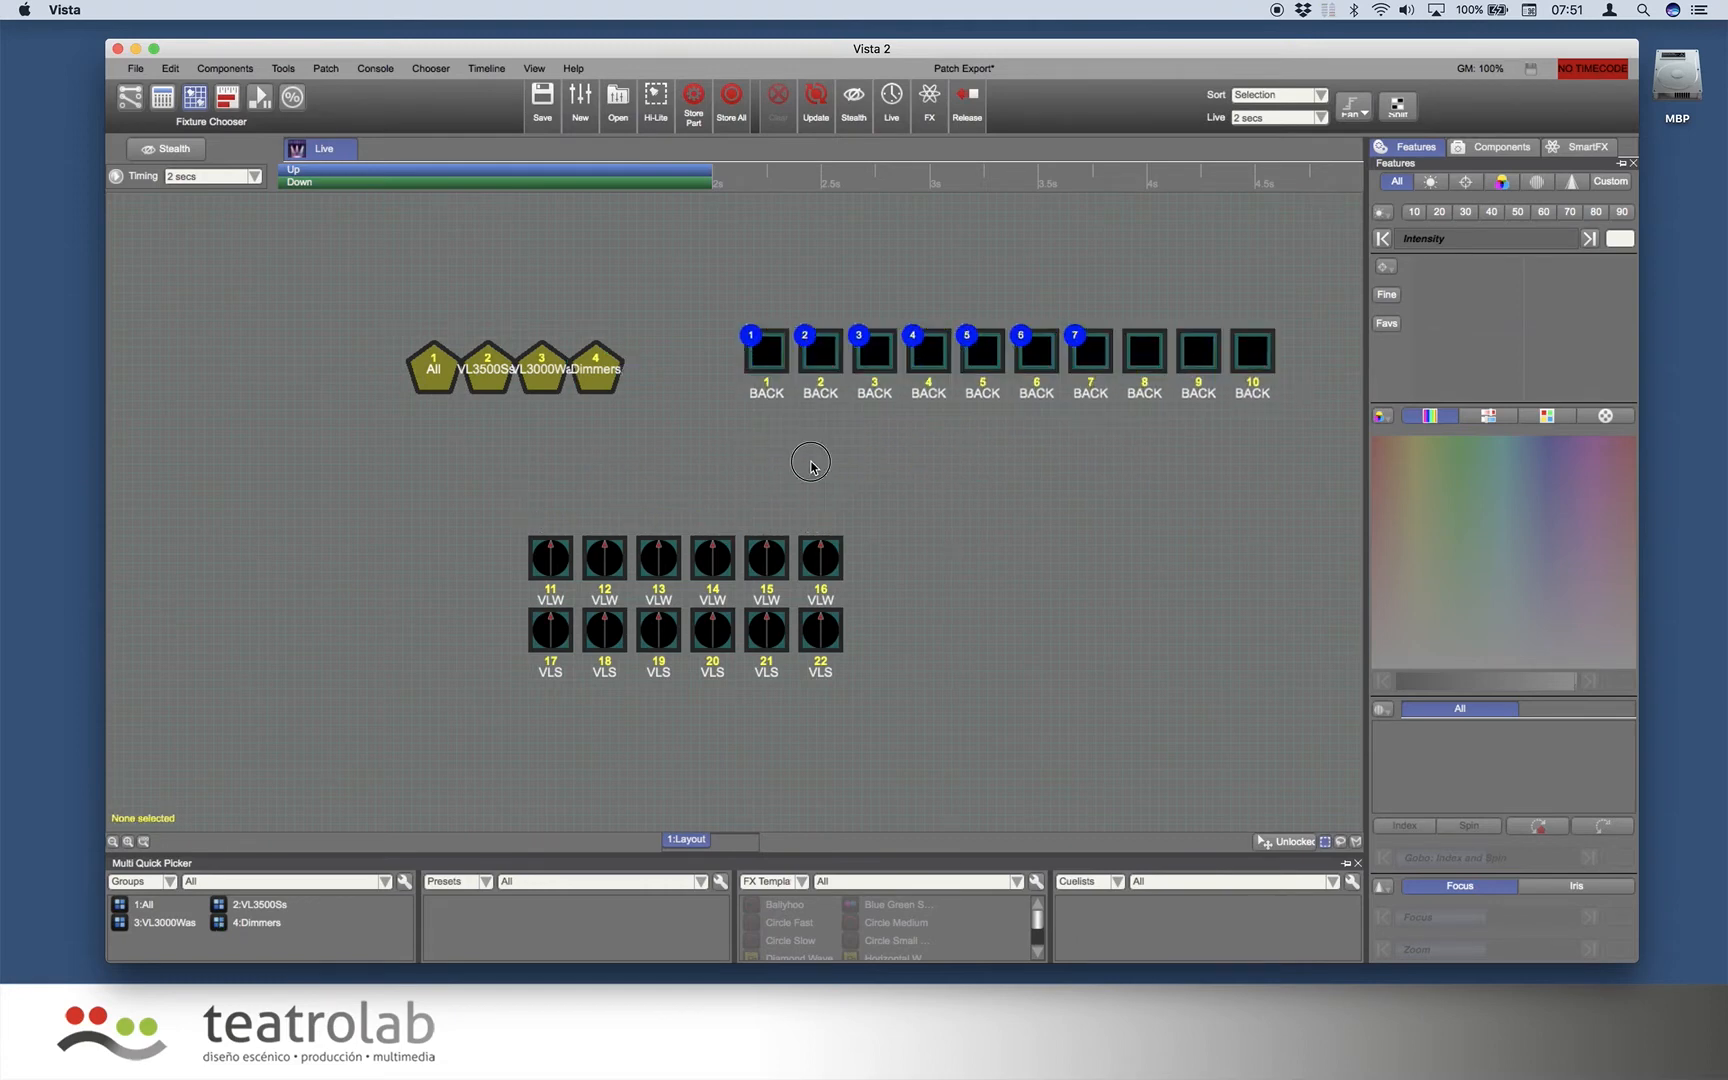
Move the VLW fixtures 11–16 below the BACK dimmer row and the VLS fixtures 17–22 beneath them, then deselect everything.
{"action": "scroll", "coordinate": [528, 498], "scroll_direction": "right", "scroll_amount": 3}
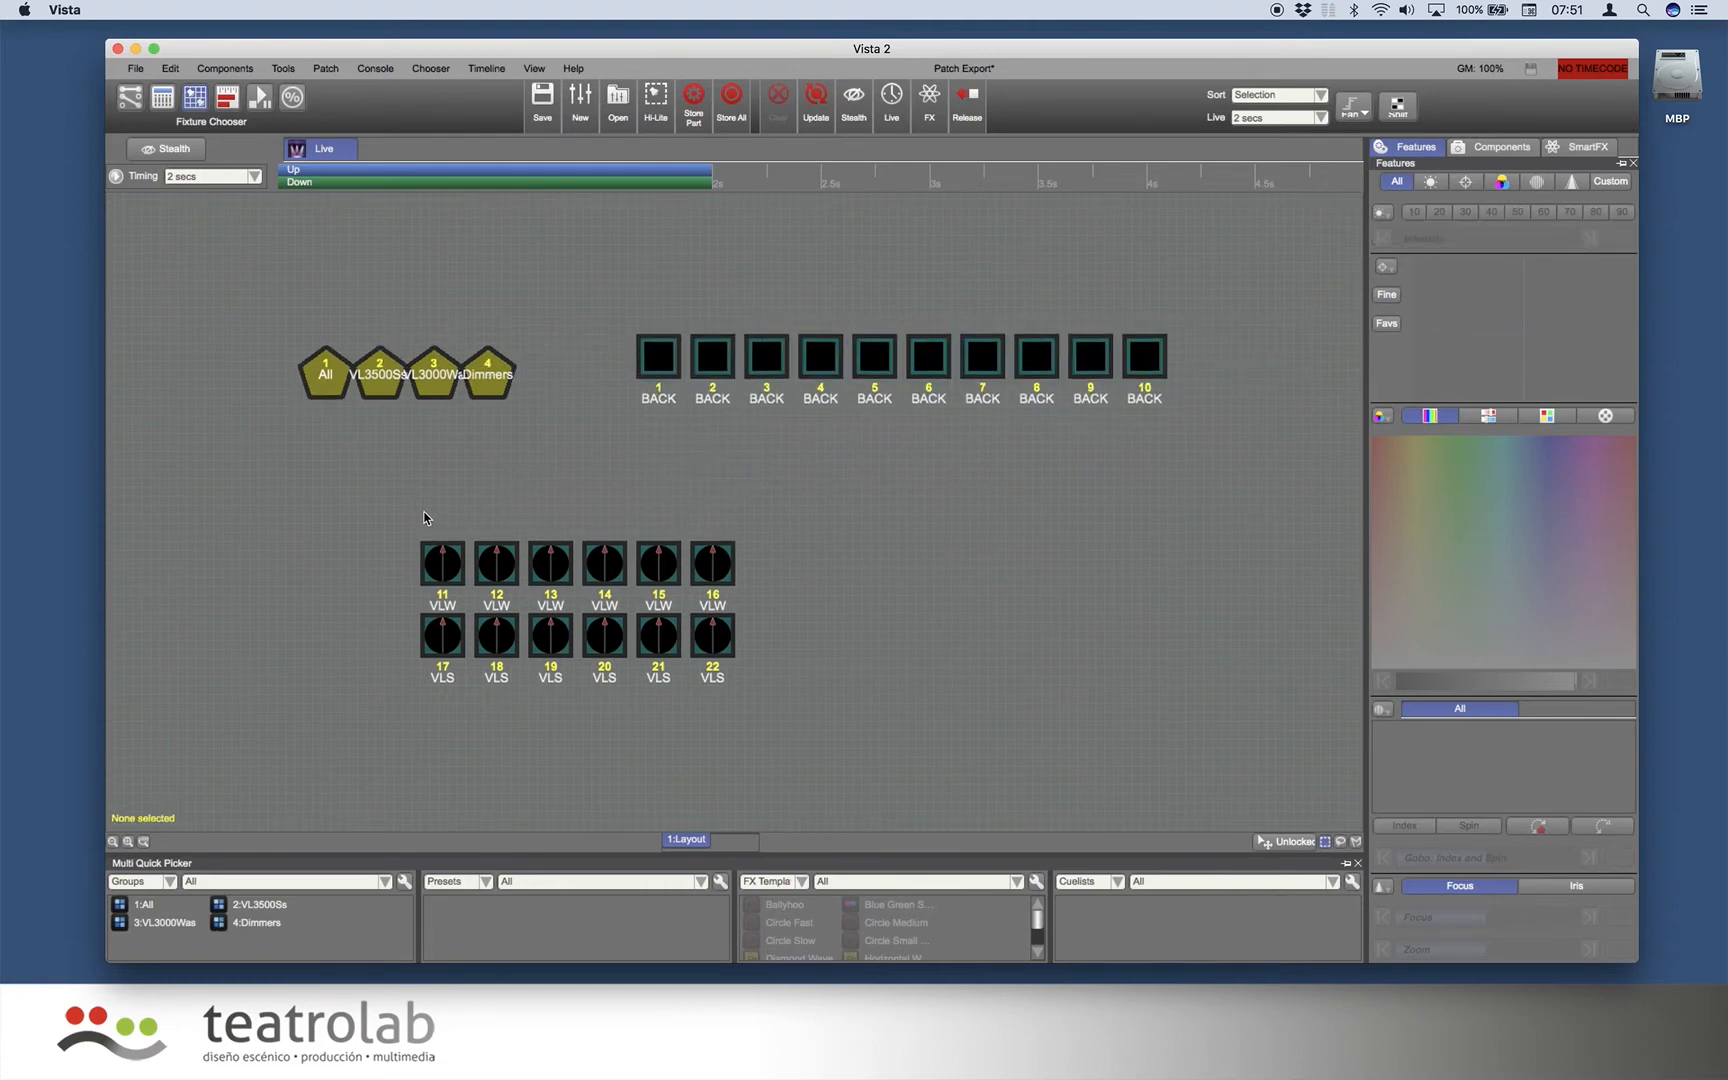
{"action": "left_click_drag", "start_coordinate": [397, 502], "coordinate": [755, 582]}
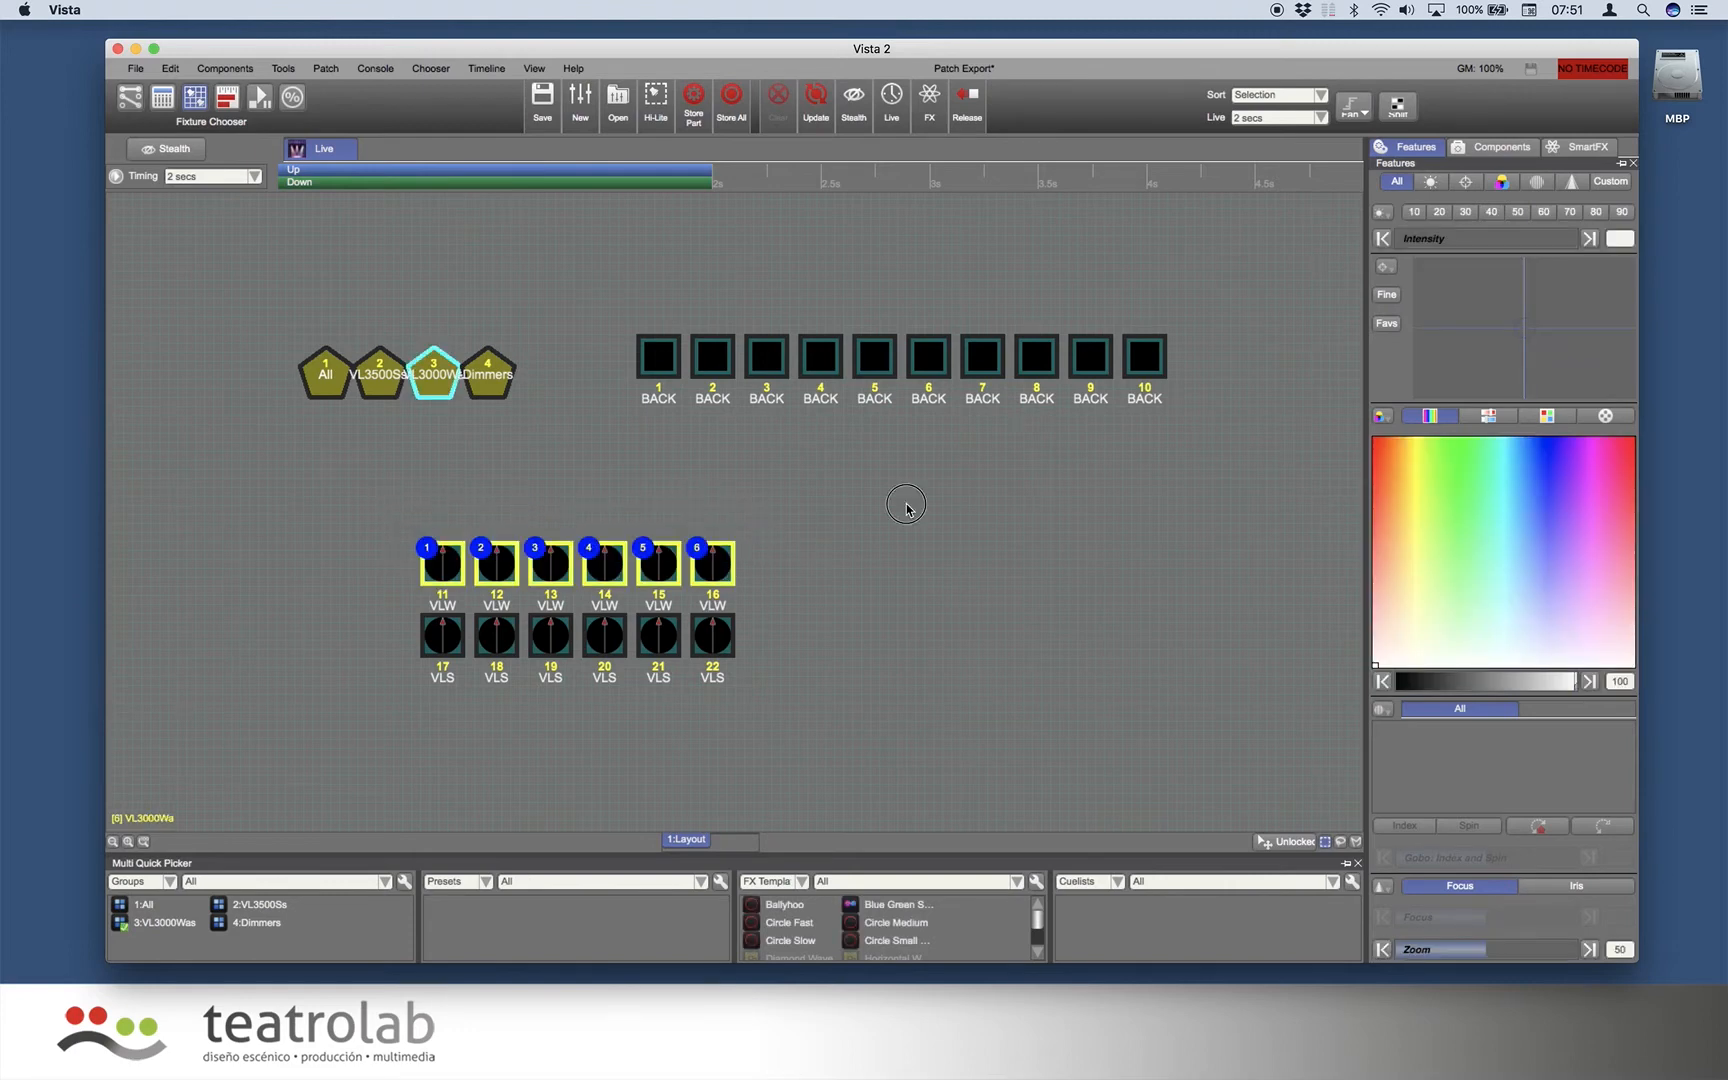
{"action": "left_click_drag", "start_coordinate": [906, 505], "coordinate": [908, 507]}
{"action": "left_click", "coordinate": [478, 600]}
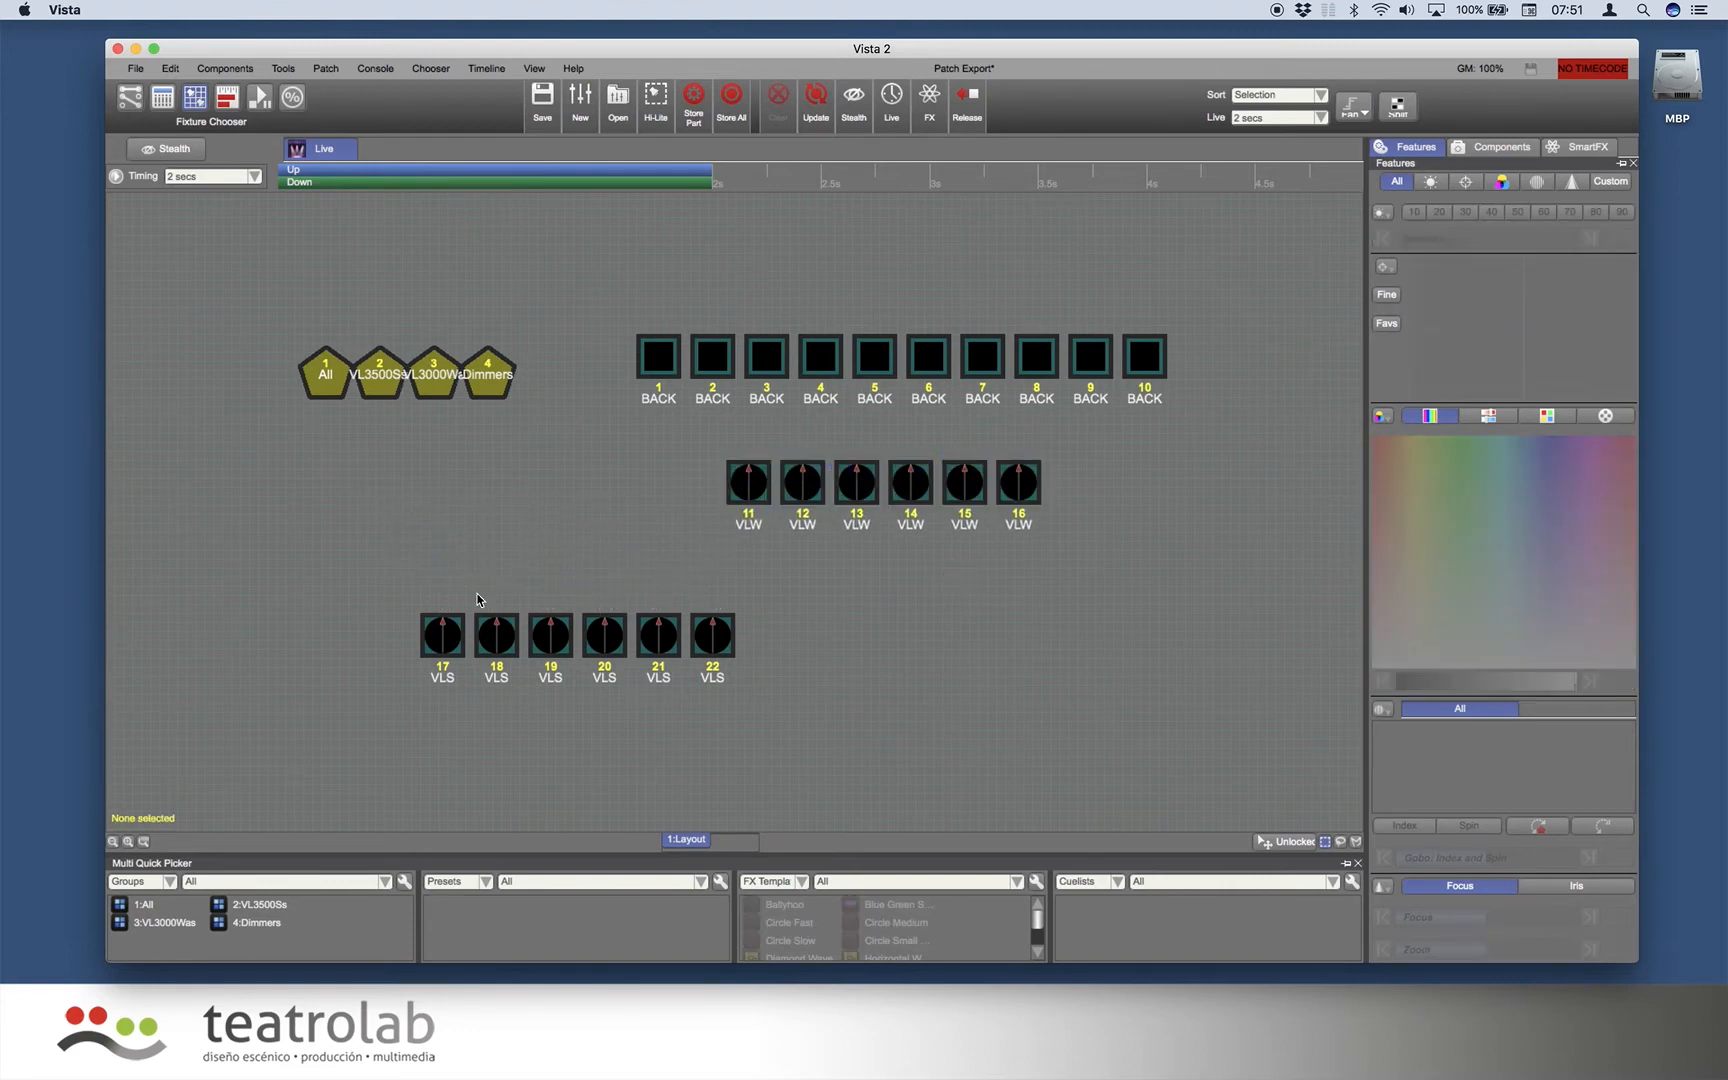
{"action": "left_click_drag", "start_coordinate": [364, 577], "coordinate": [1039, 620]}
{"action": "left_click", "coordinate": [1115, 606]}
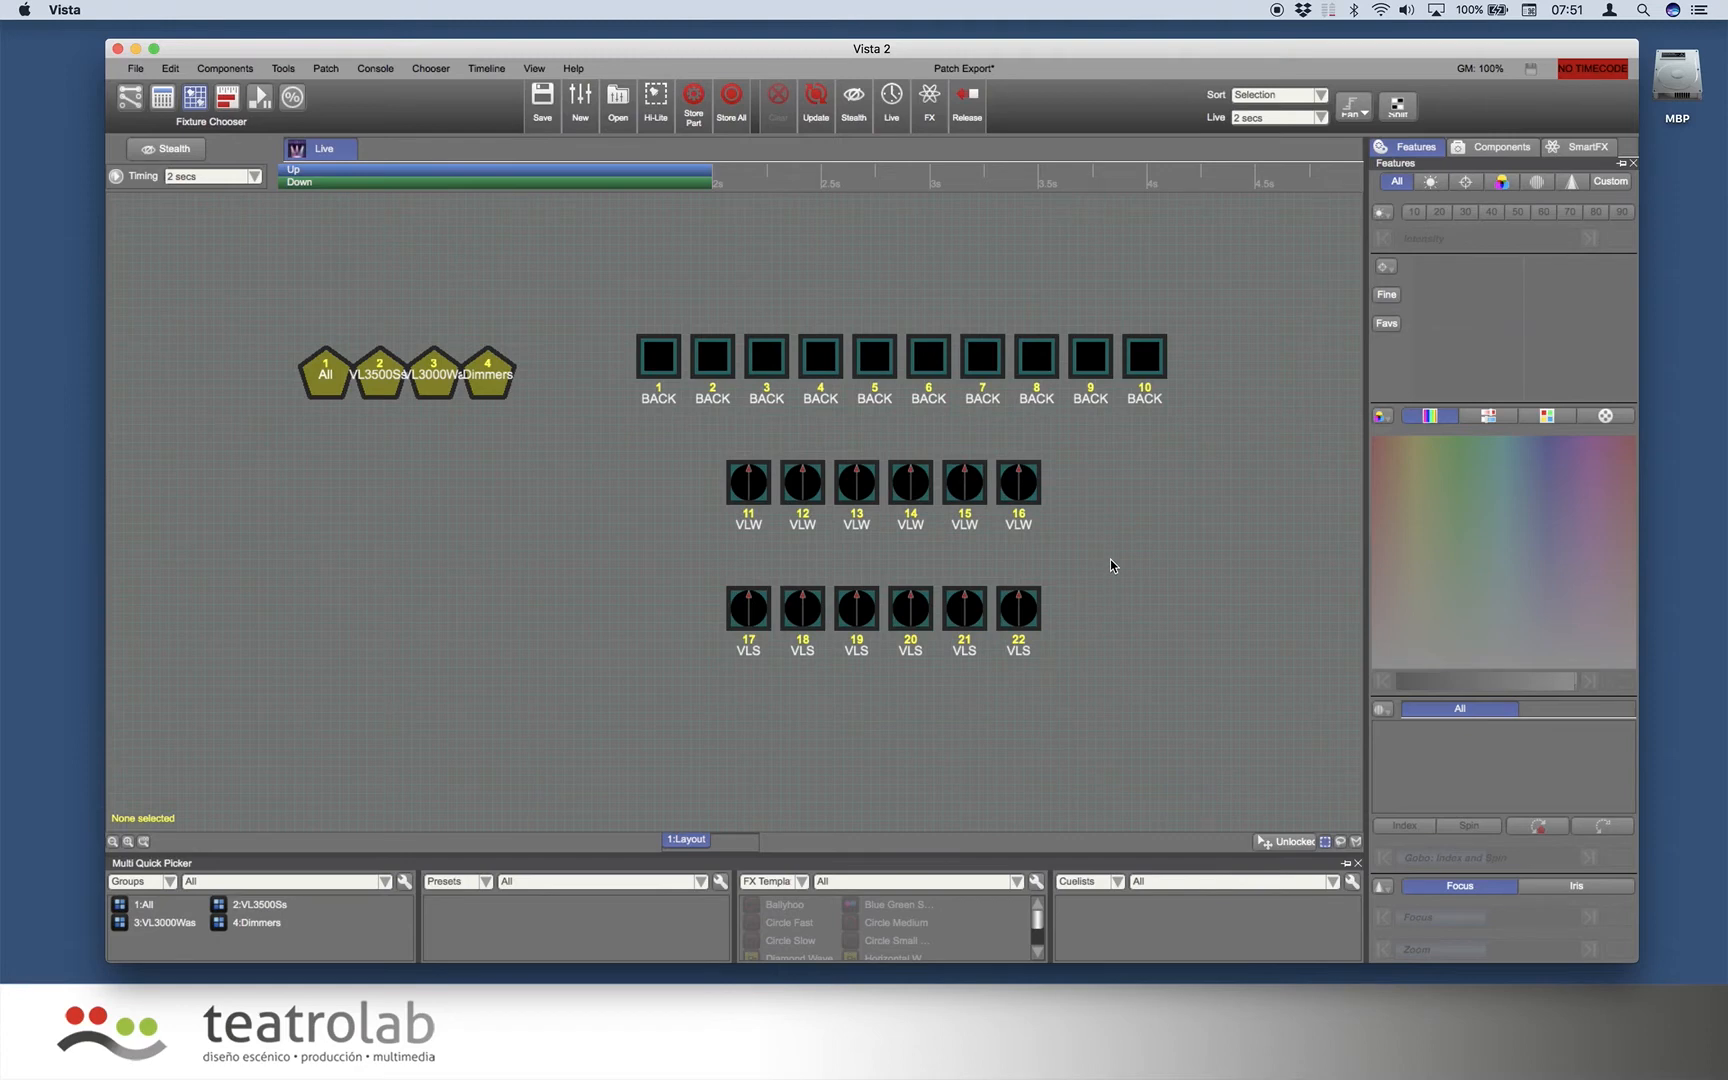
Shrink the Vista window, fit the whole fixture layout inside it and move the window aside.
{"action": "left_click", "coordinate": [128, 842]}
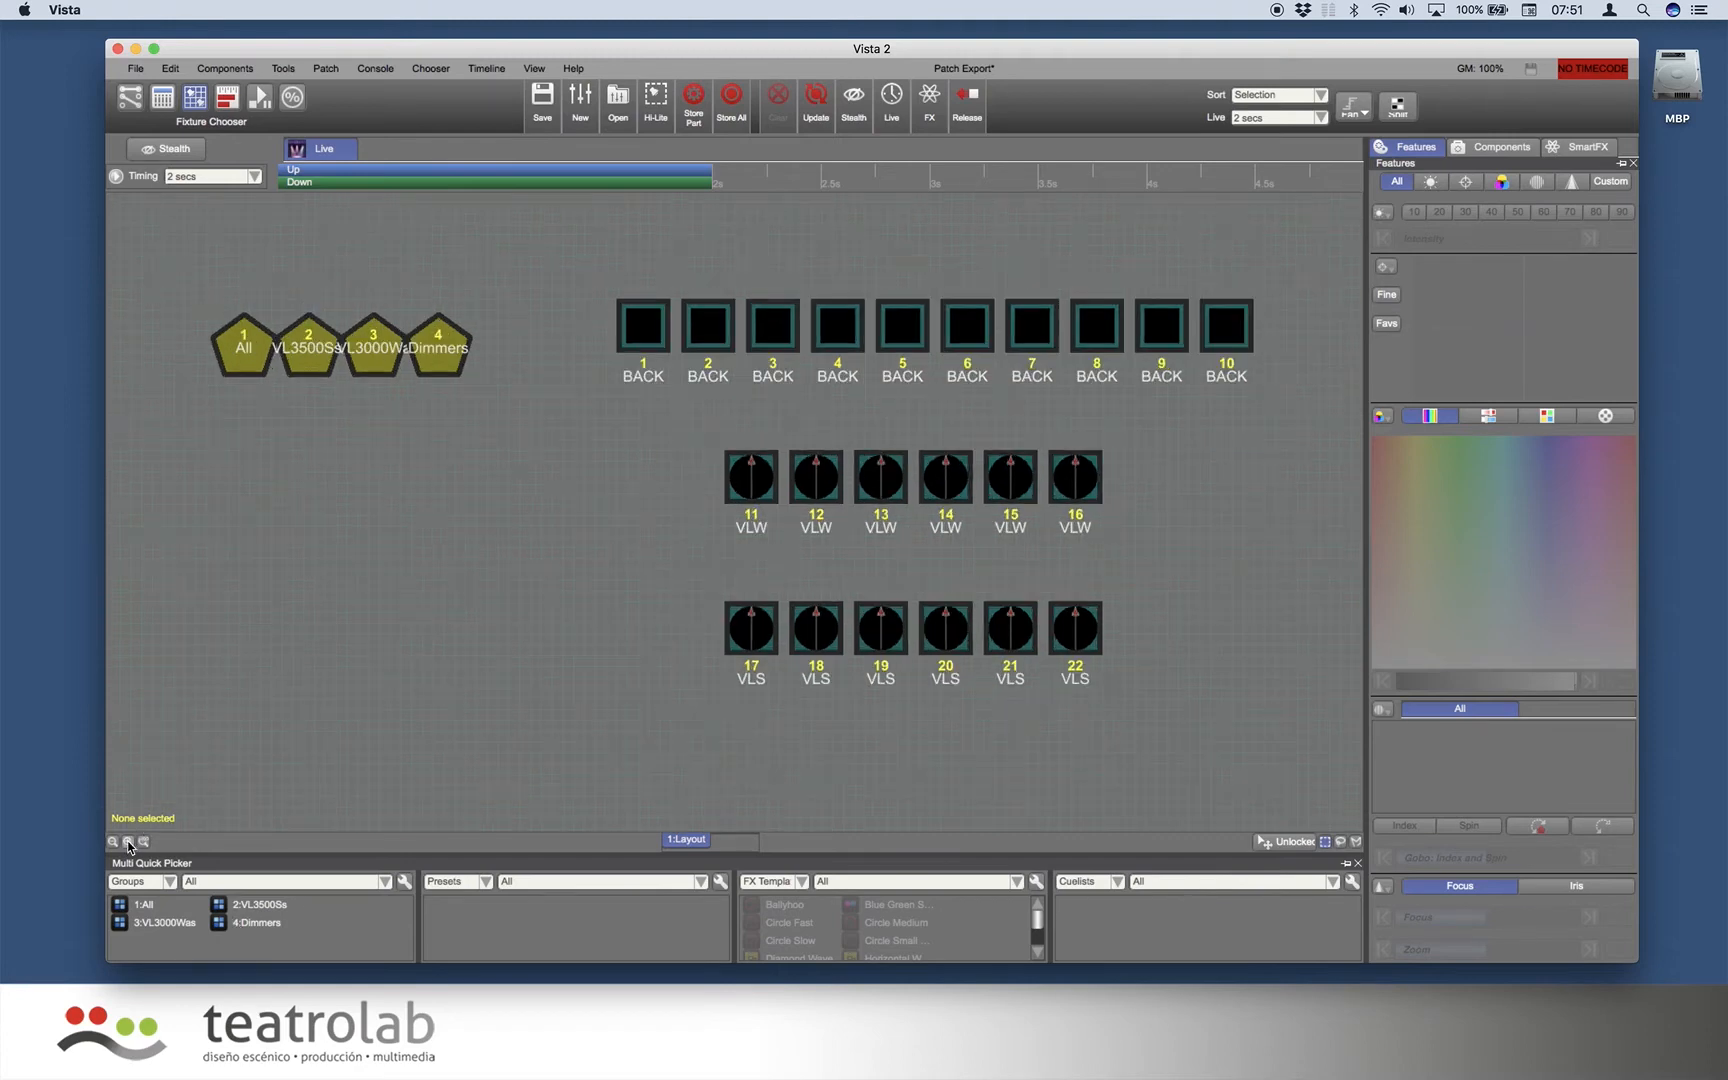
{"action": "left_click", "coordinate": [128, 842]}
{"action": "left_click", "coordinate": [128, 842]}
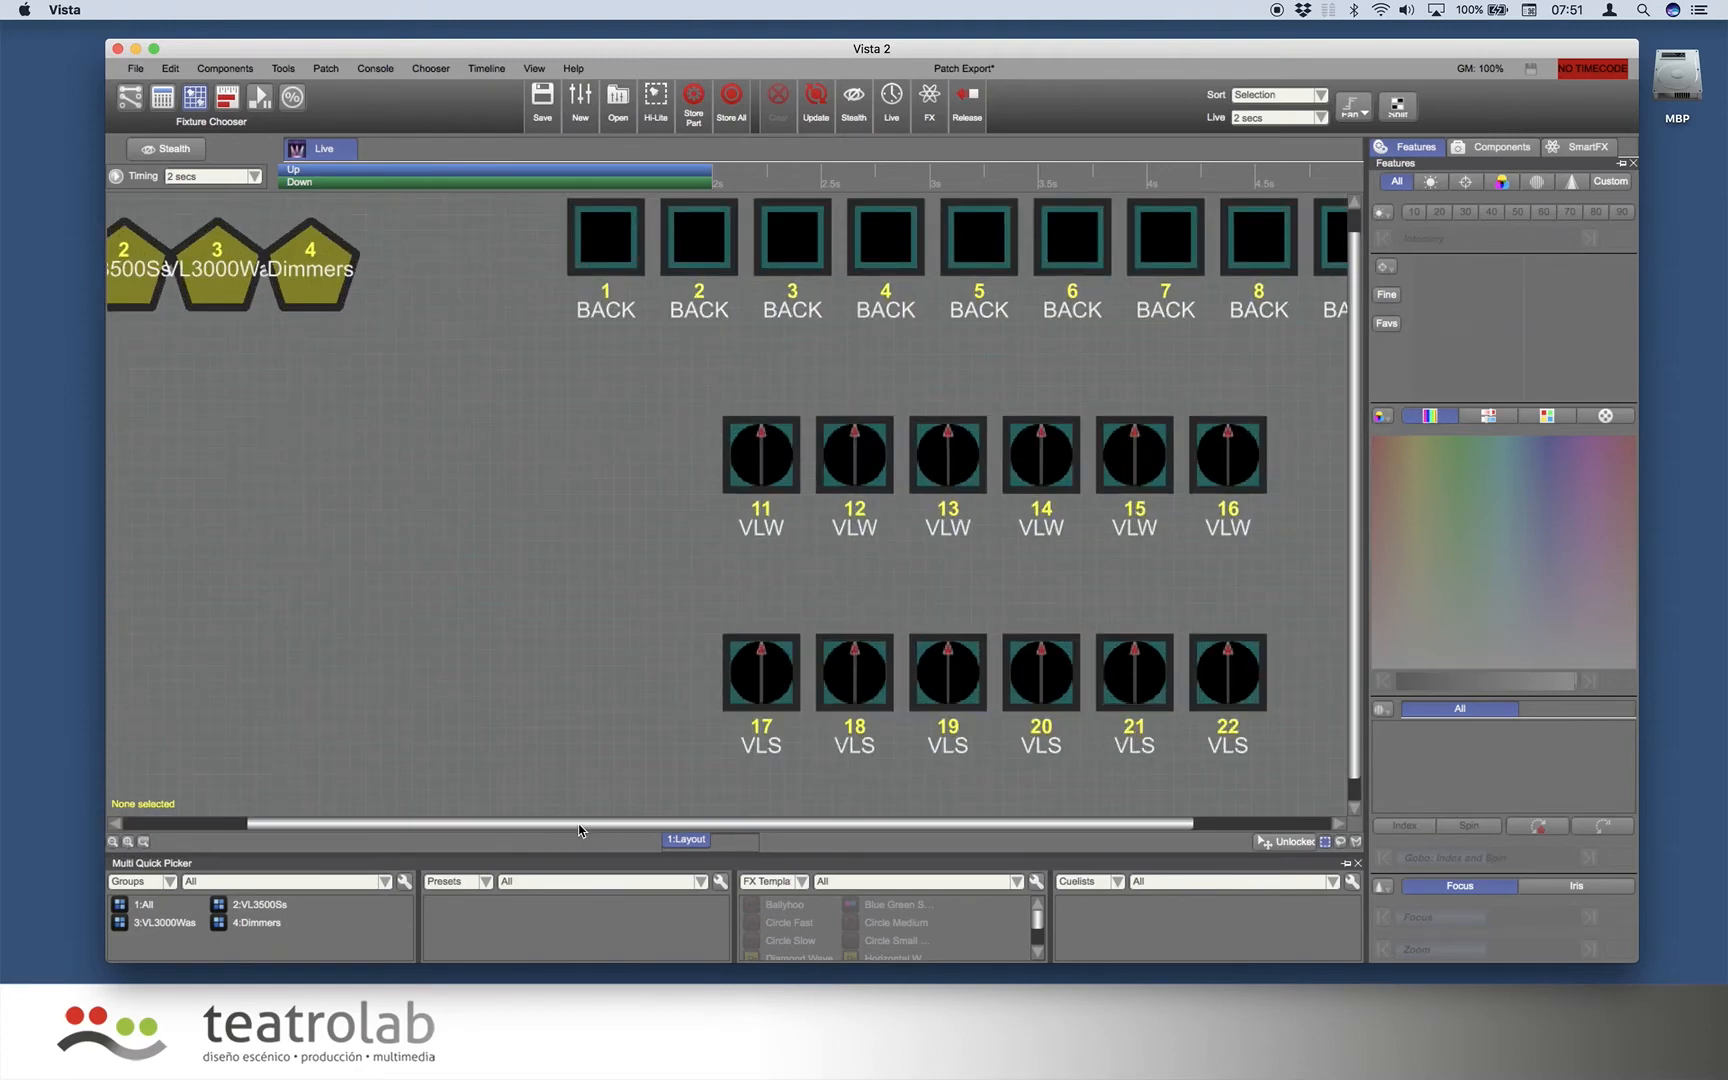
{"action": "left_click_drag", "start_coordinate": [578, 830], "coordinate": [717, 826]}
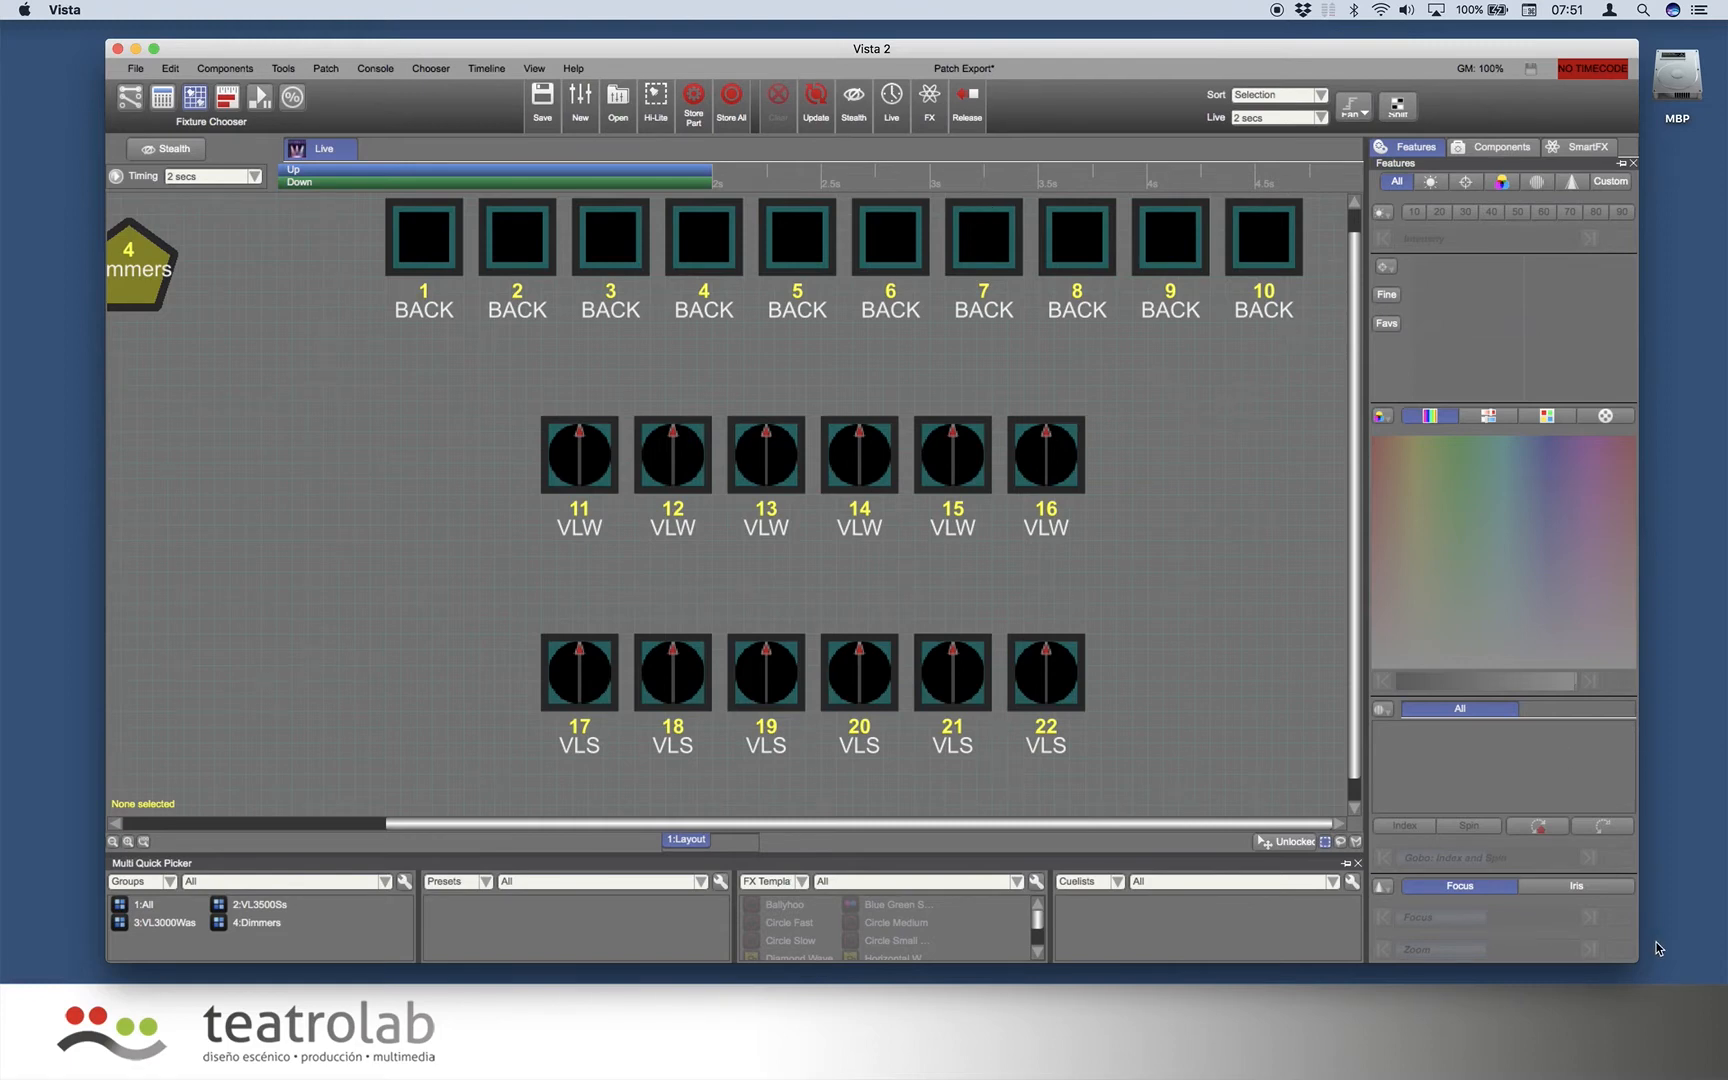
{"action": "left_click_drag", "start_coordinate": [1638, 960], "coordinate": [1108, 730]}
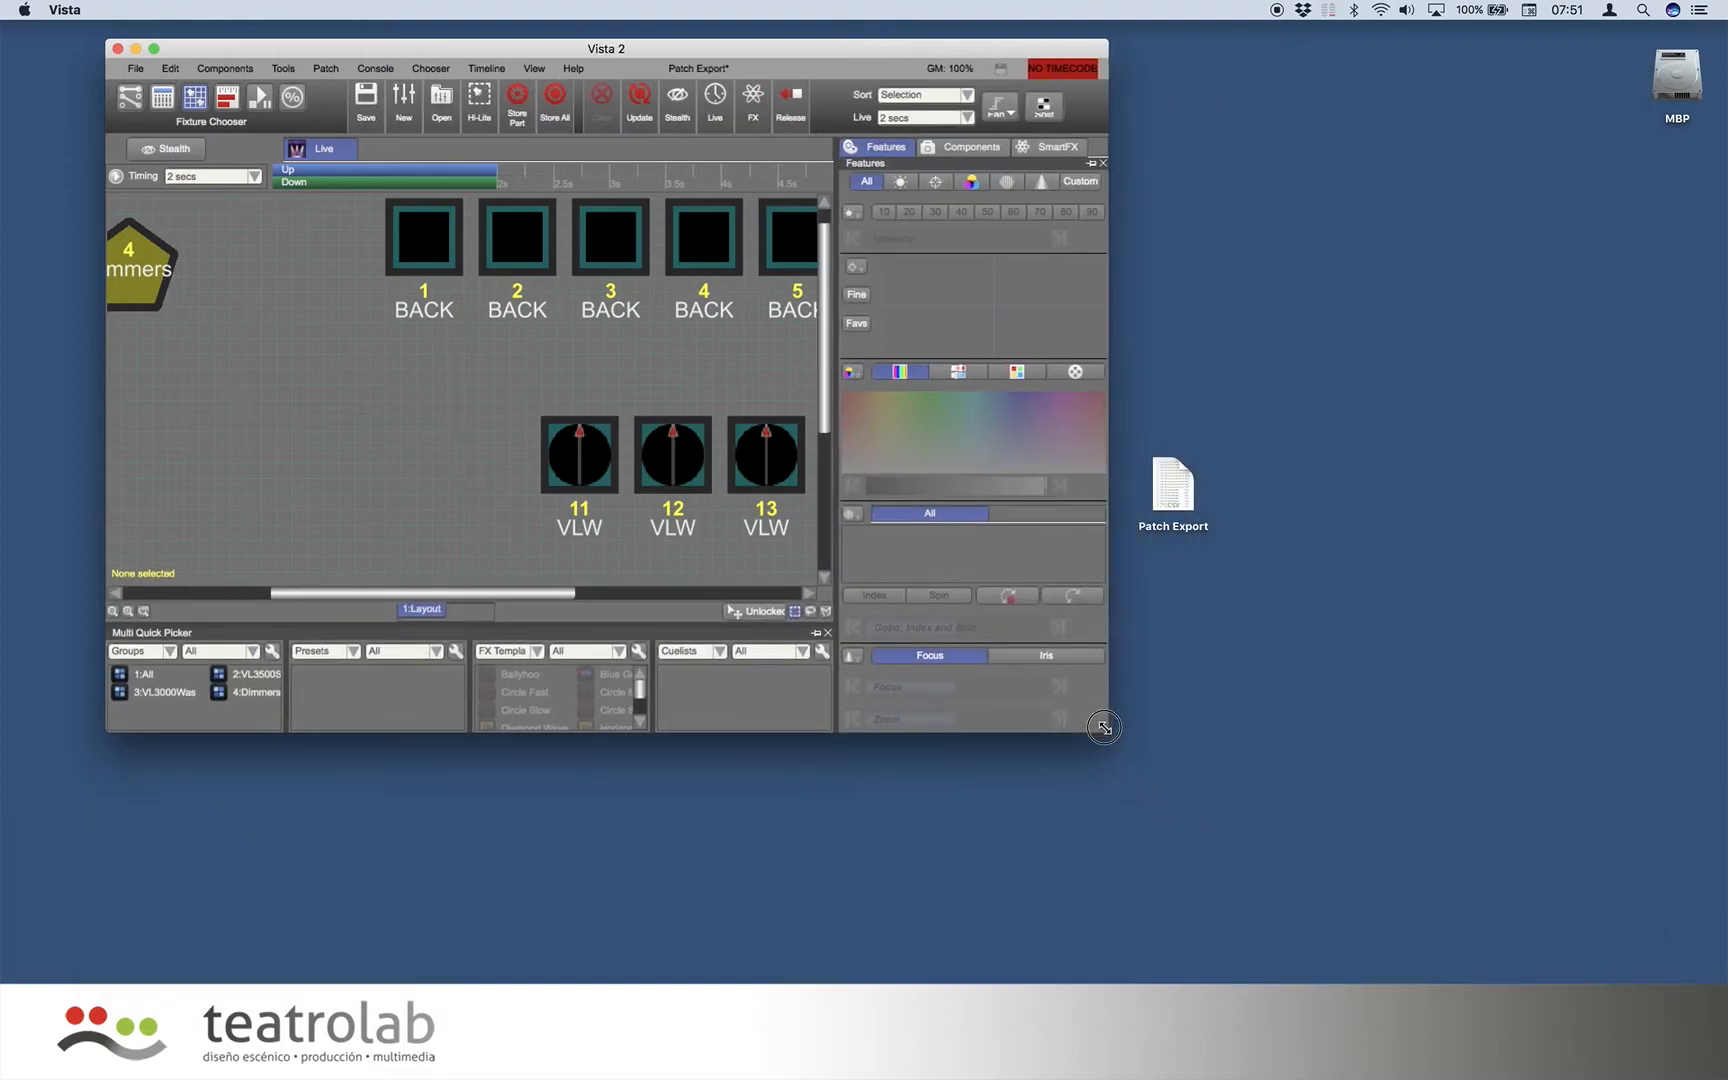
{"action": "left_click", "coordinate": [144, 609]}
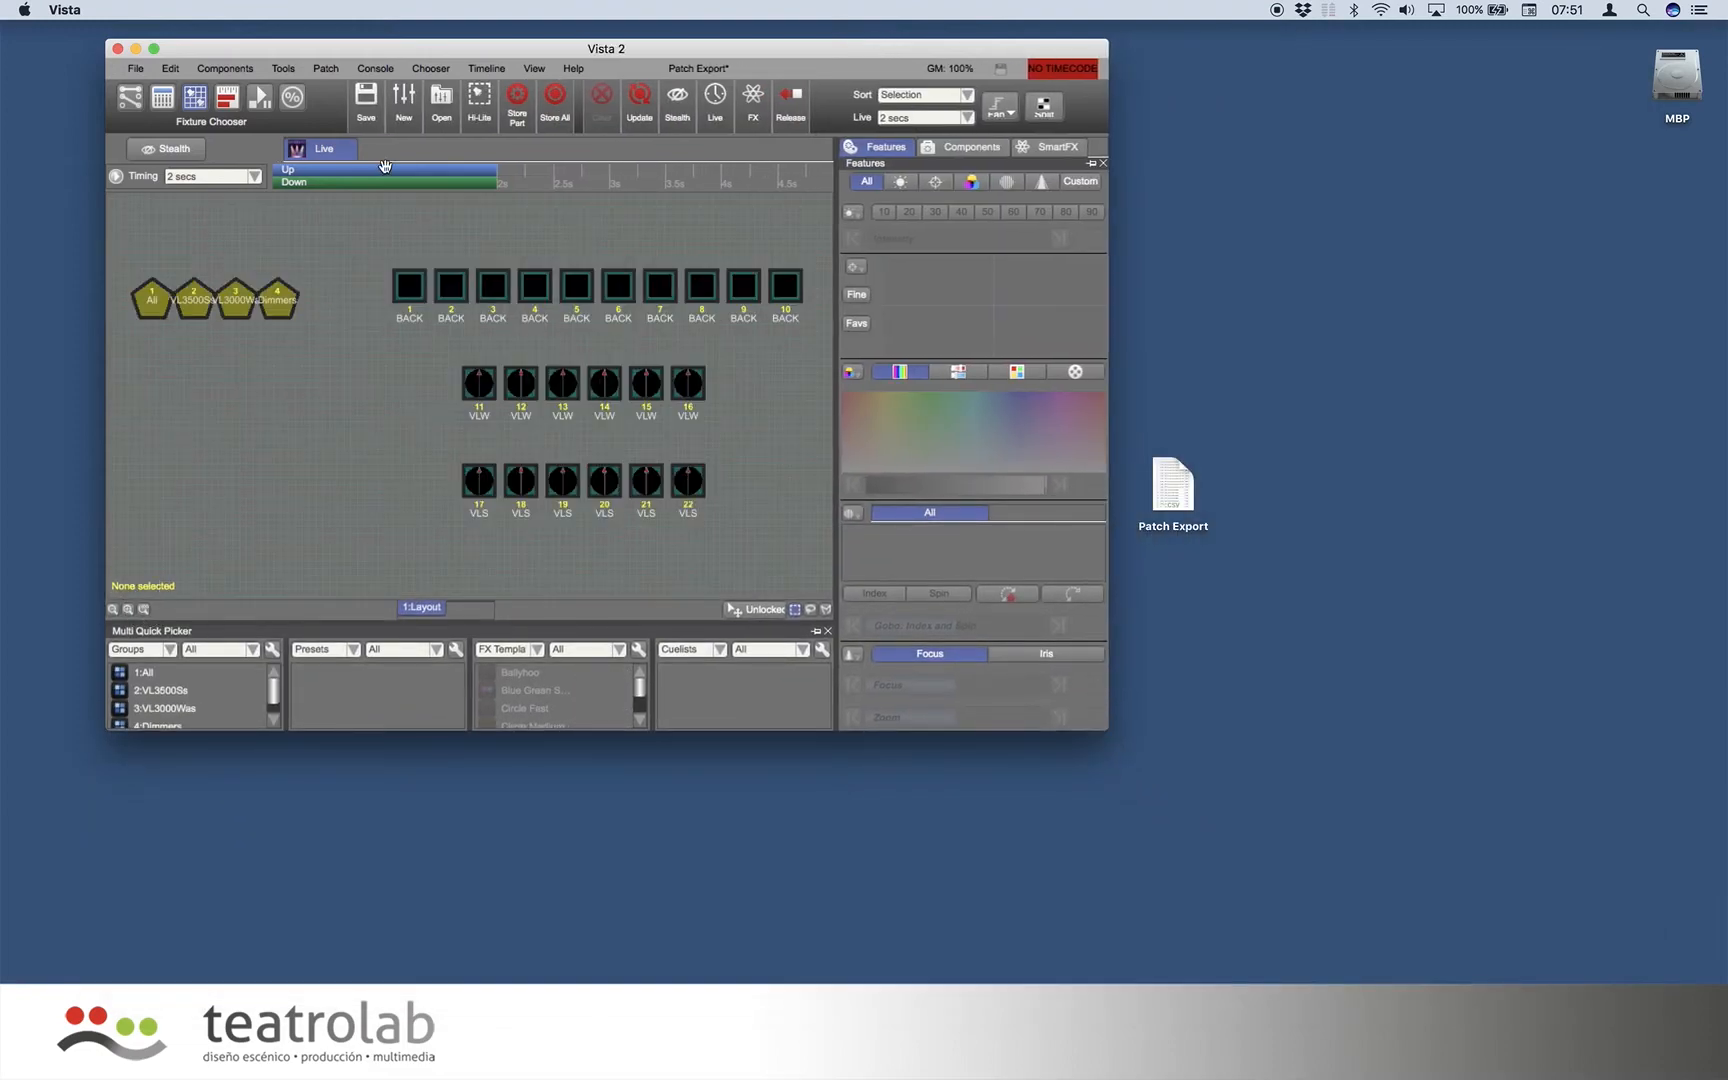
{"action": "left_click_drag", "start_coordinate": [364, 60], "coordinate": [991, 346]}
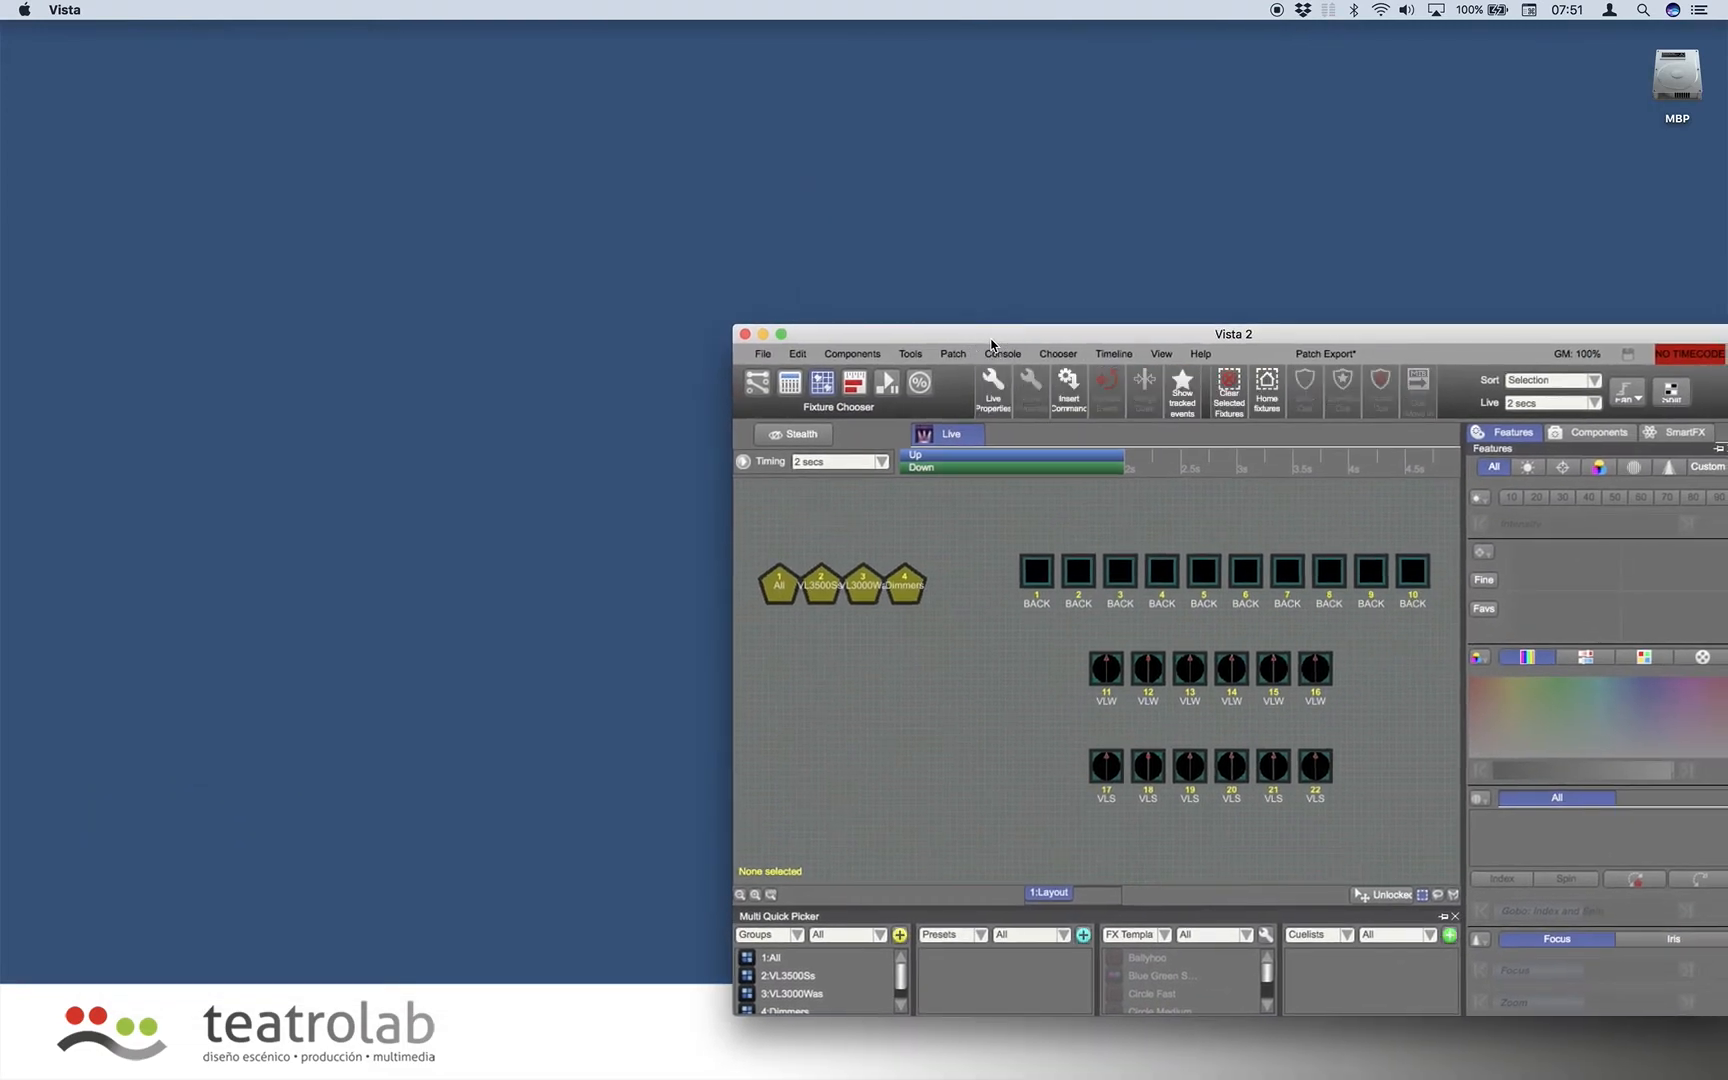
Switch to Capture 2018 and set the Alpha view to Live rendering.
{"action": "key", "text": "super+Tab"}
{"action": "key", "text": "super+Tab"}
{"action": "key", "text": "super+Tab"}
{"action": "key", "text": "super+Tab"}
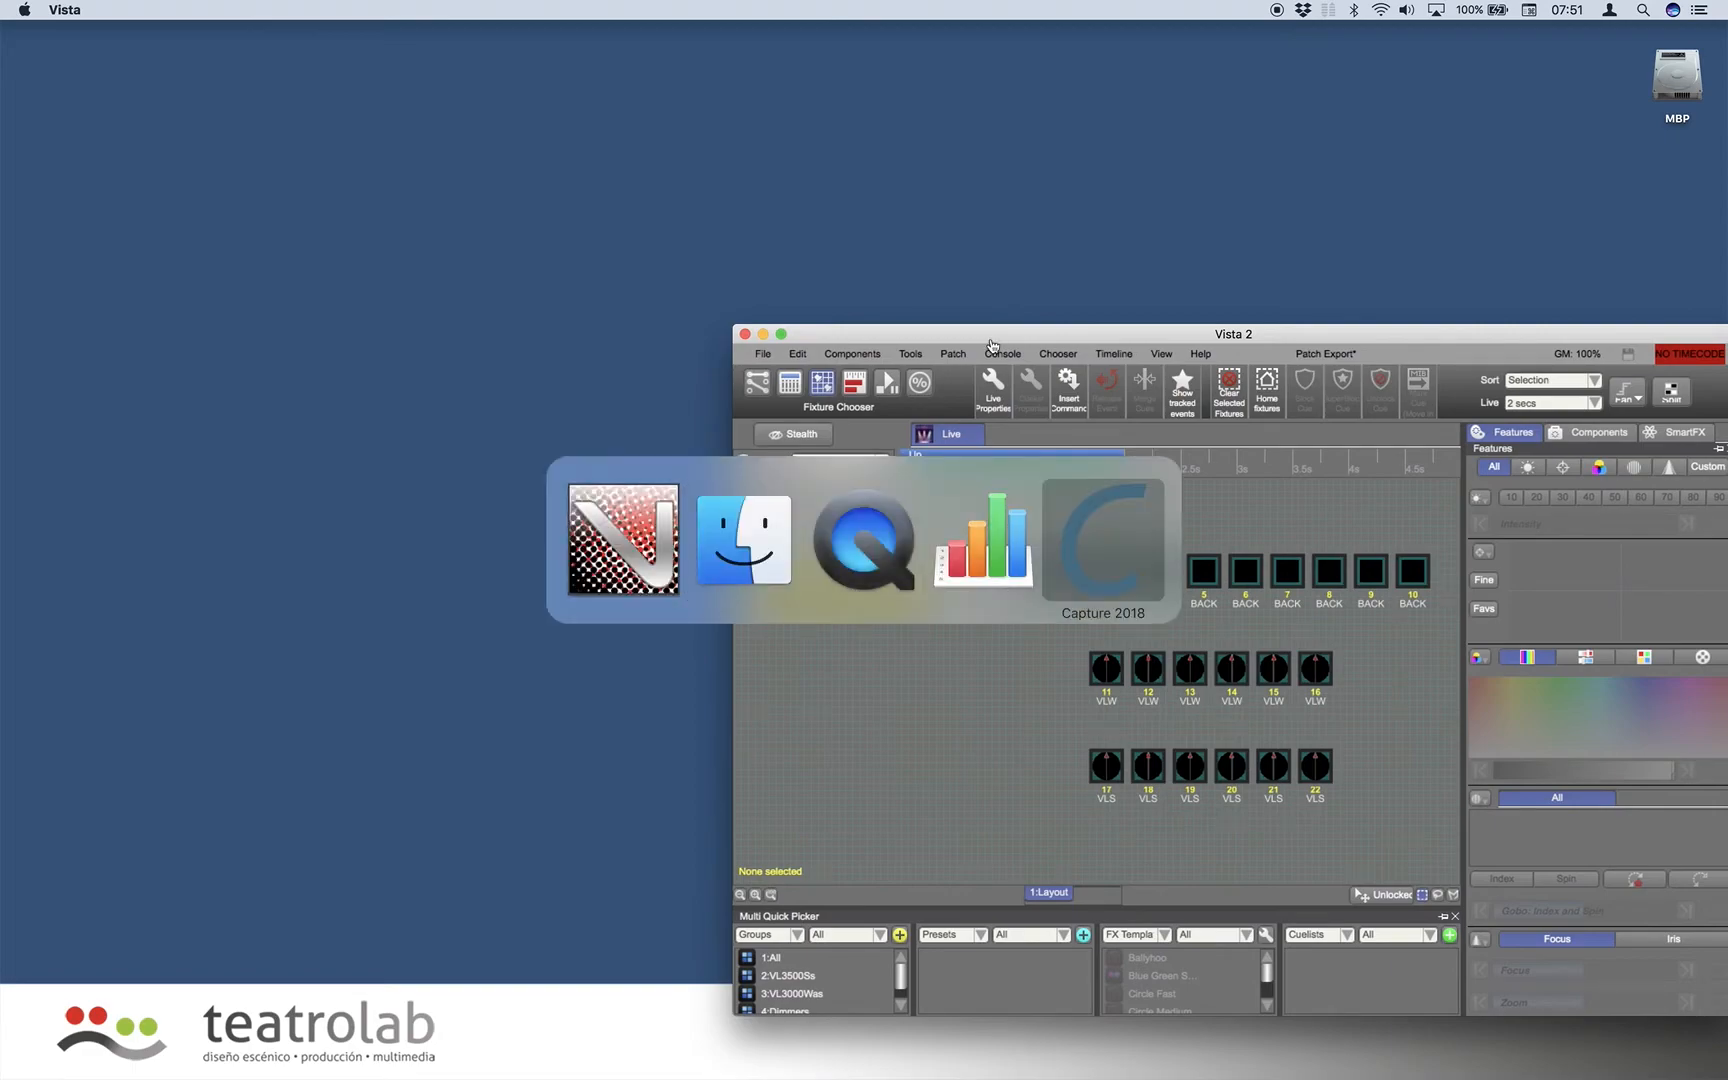
{"action": "key", "text": "super+Tab"}
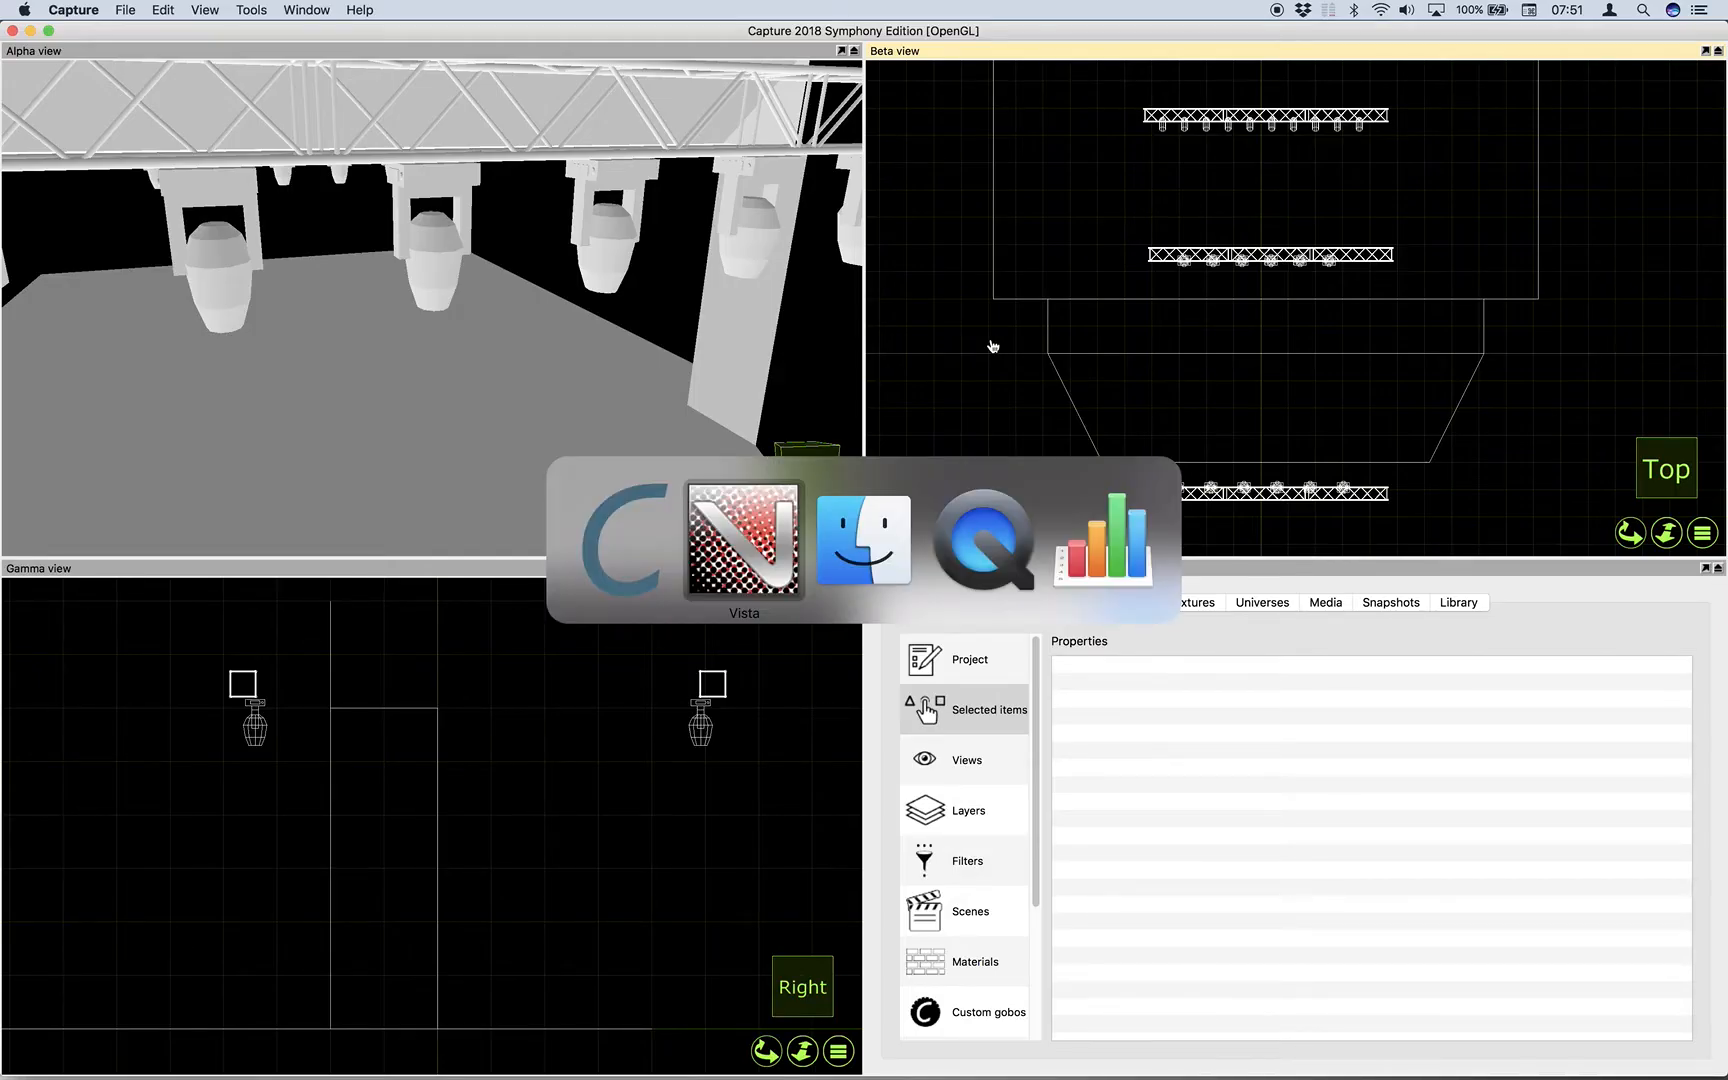
{"action": "key", "text": "Escape"}
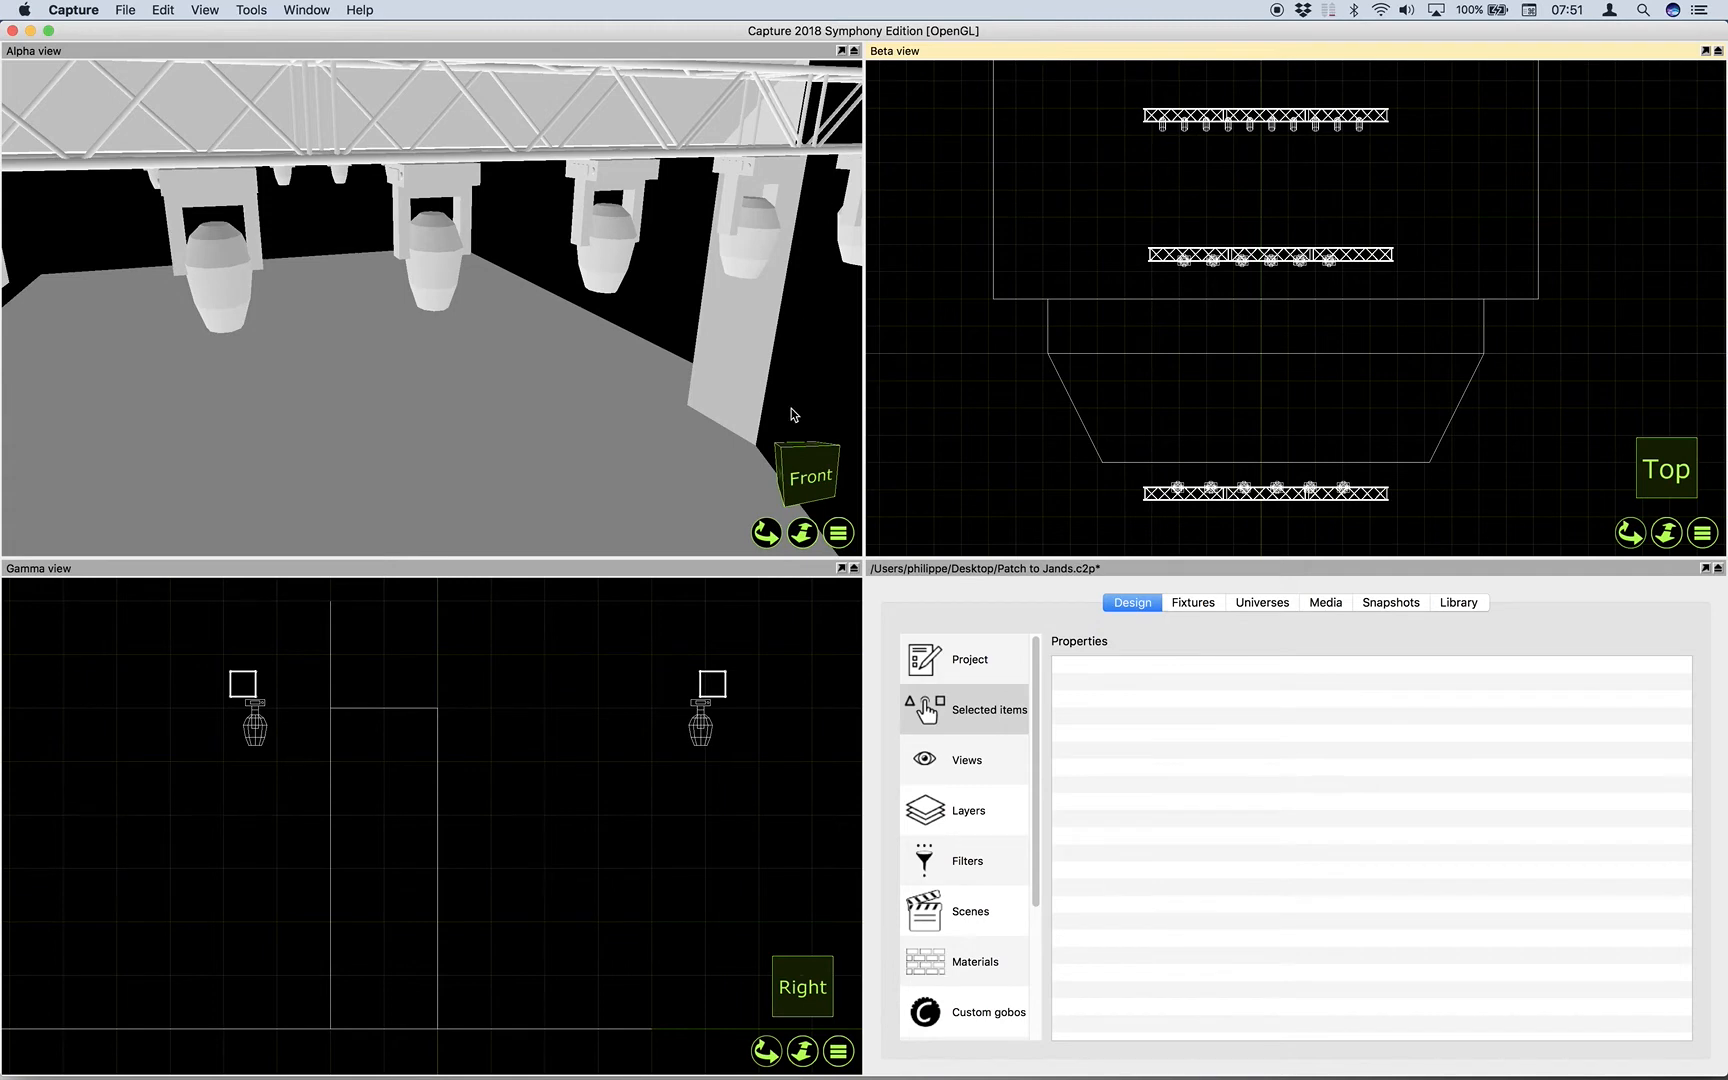
{"action": "left_click", "coordinate": [831, 530]}
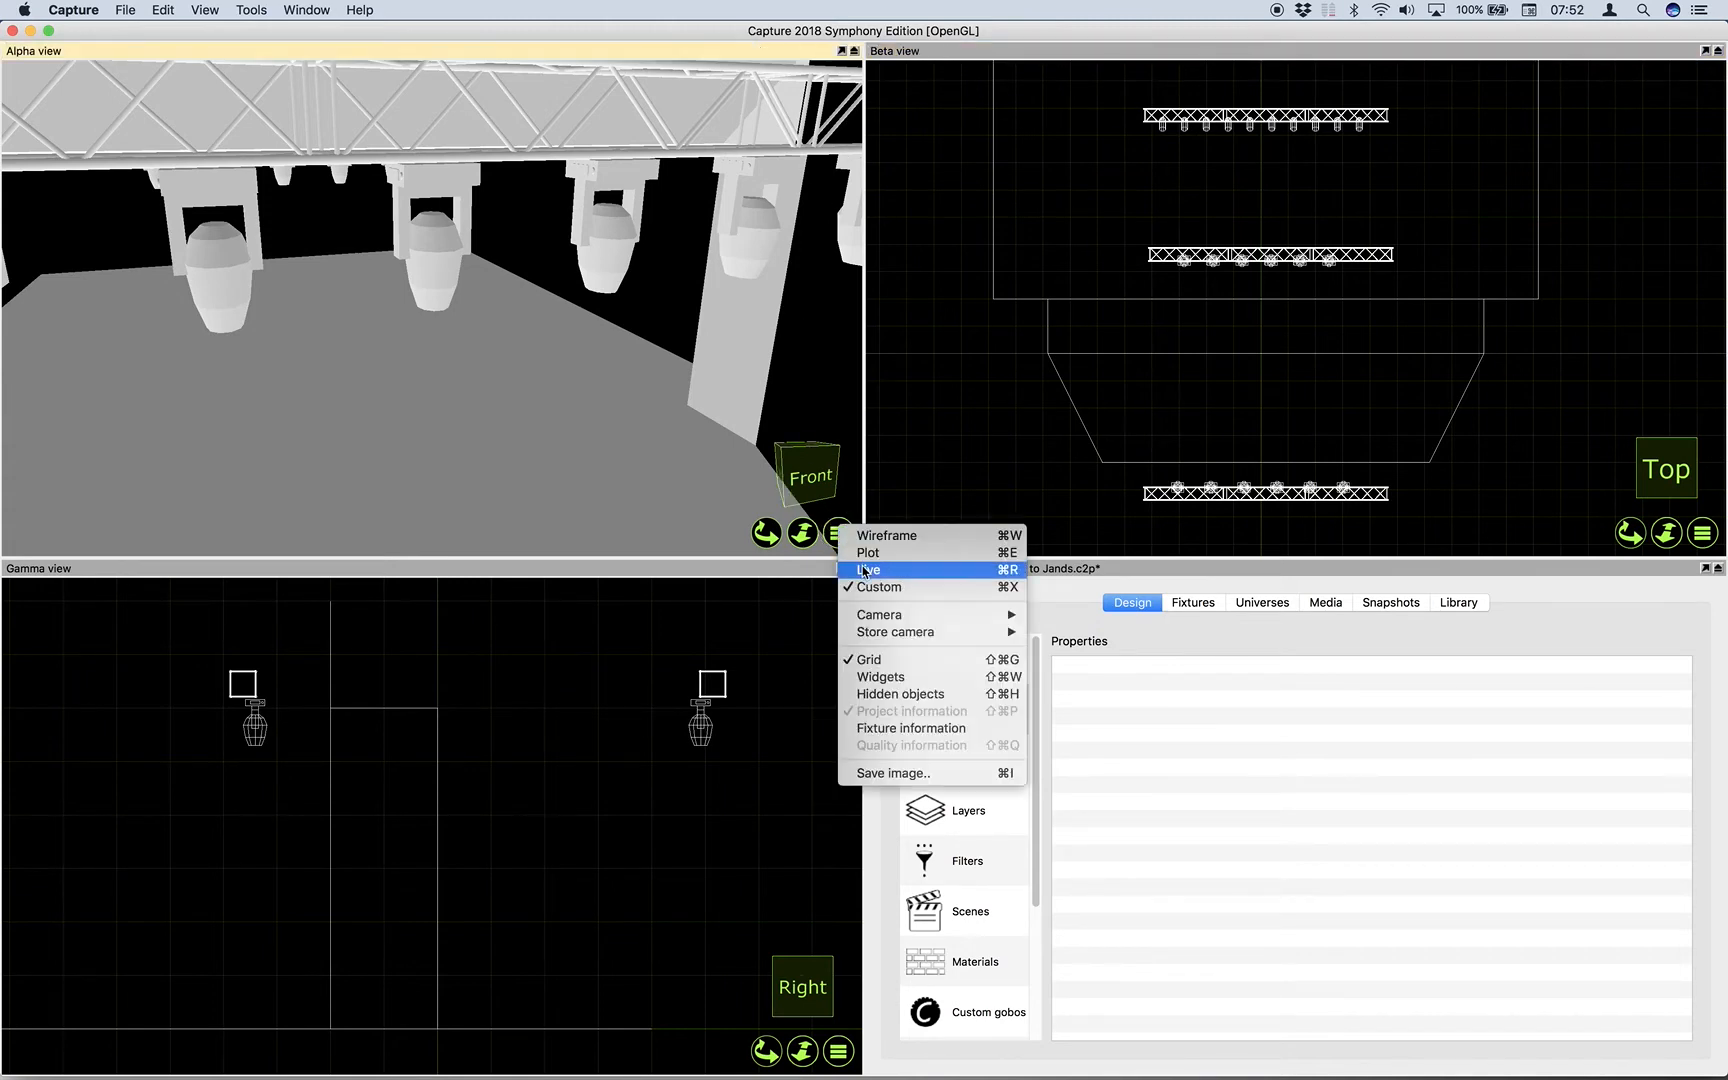
{"action": "left_click", "coordinate": [864, 570]}
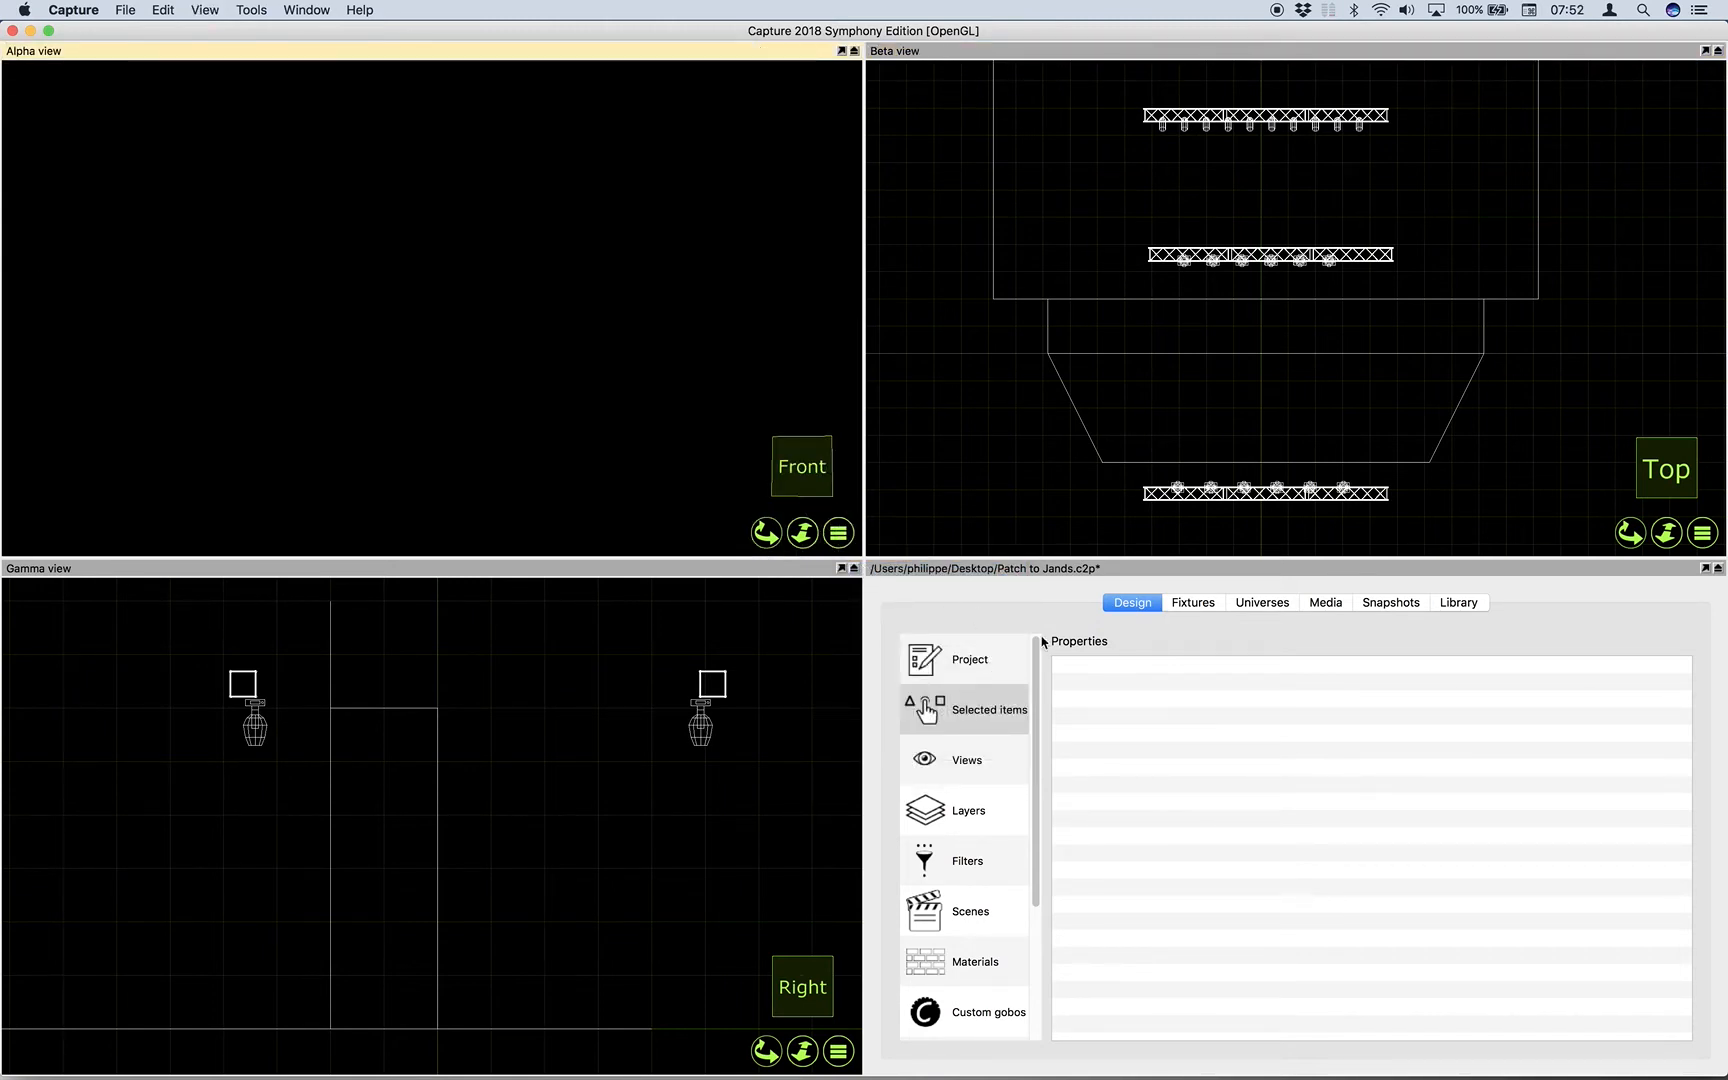
Switch back to Vista, place its window over Capture's Alpha view and open the patch table.
{"action": "key", "text": "super+Tab"}
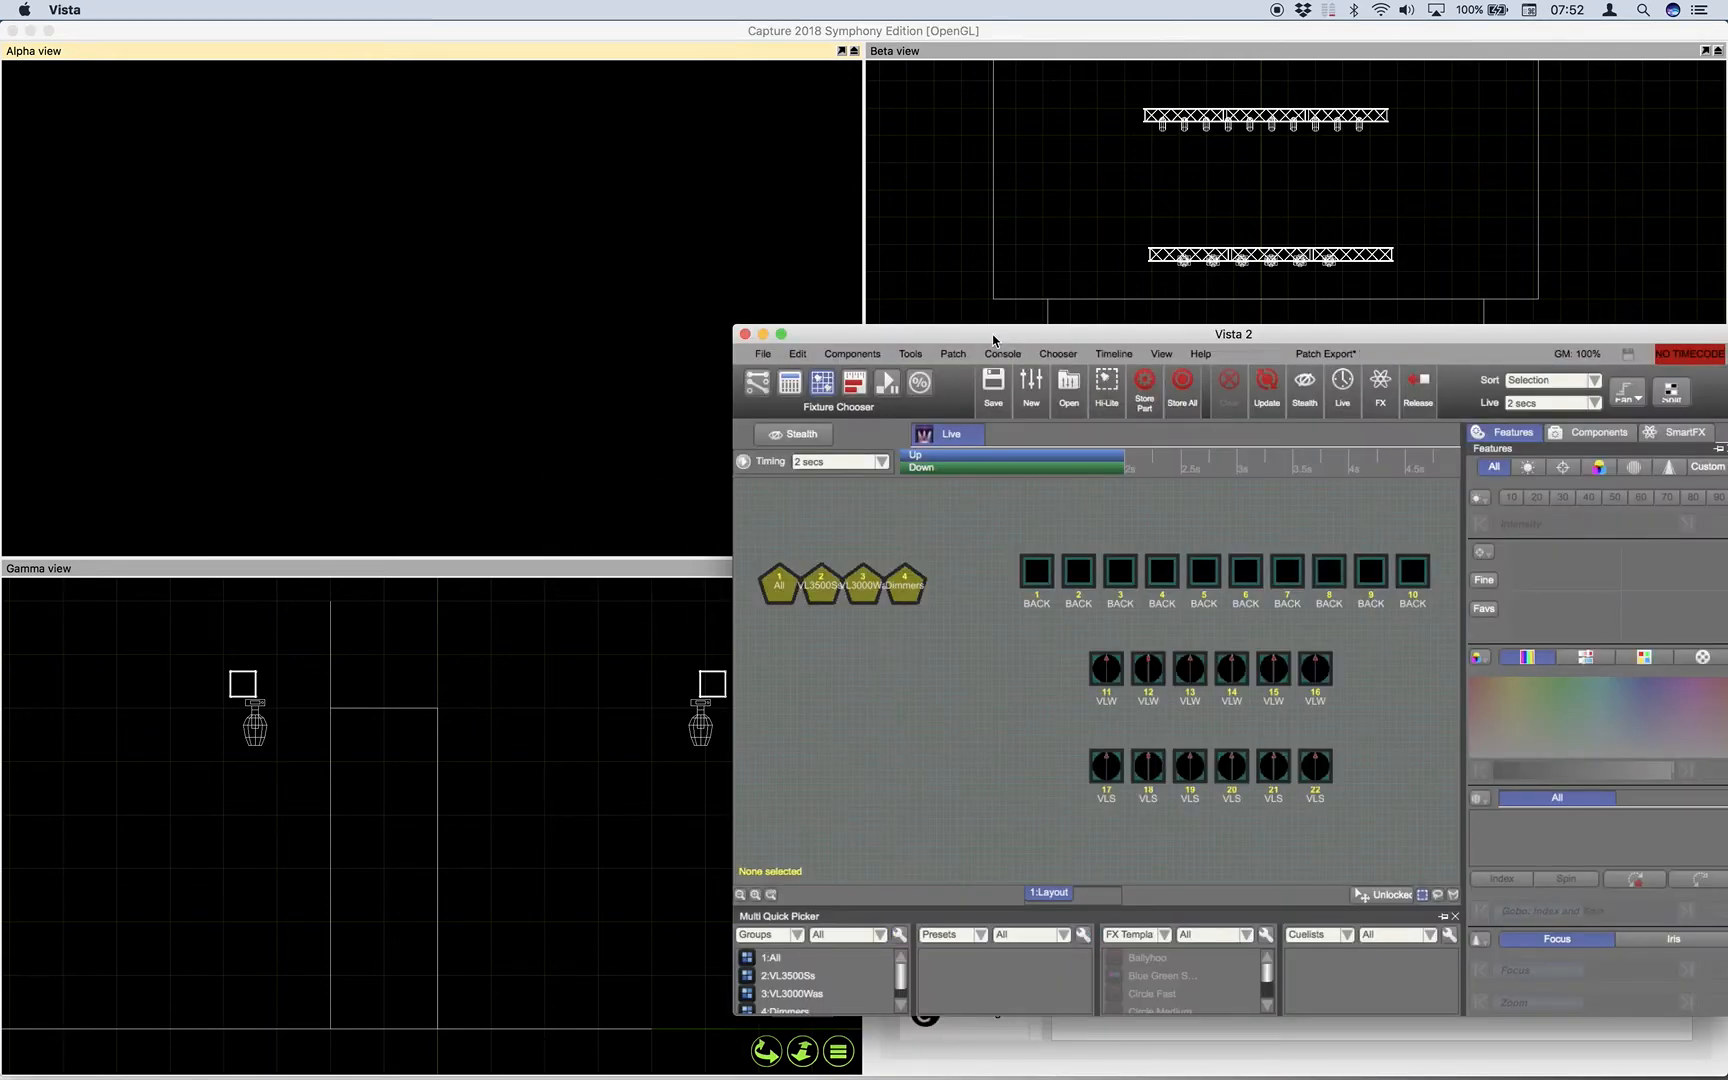
{"action": "left_click_drag", "start_coordinate": [993, 340], "coordinate": [996, 387]}
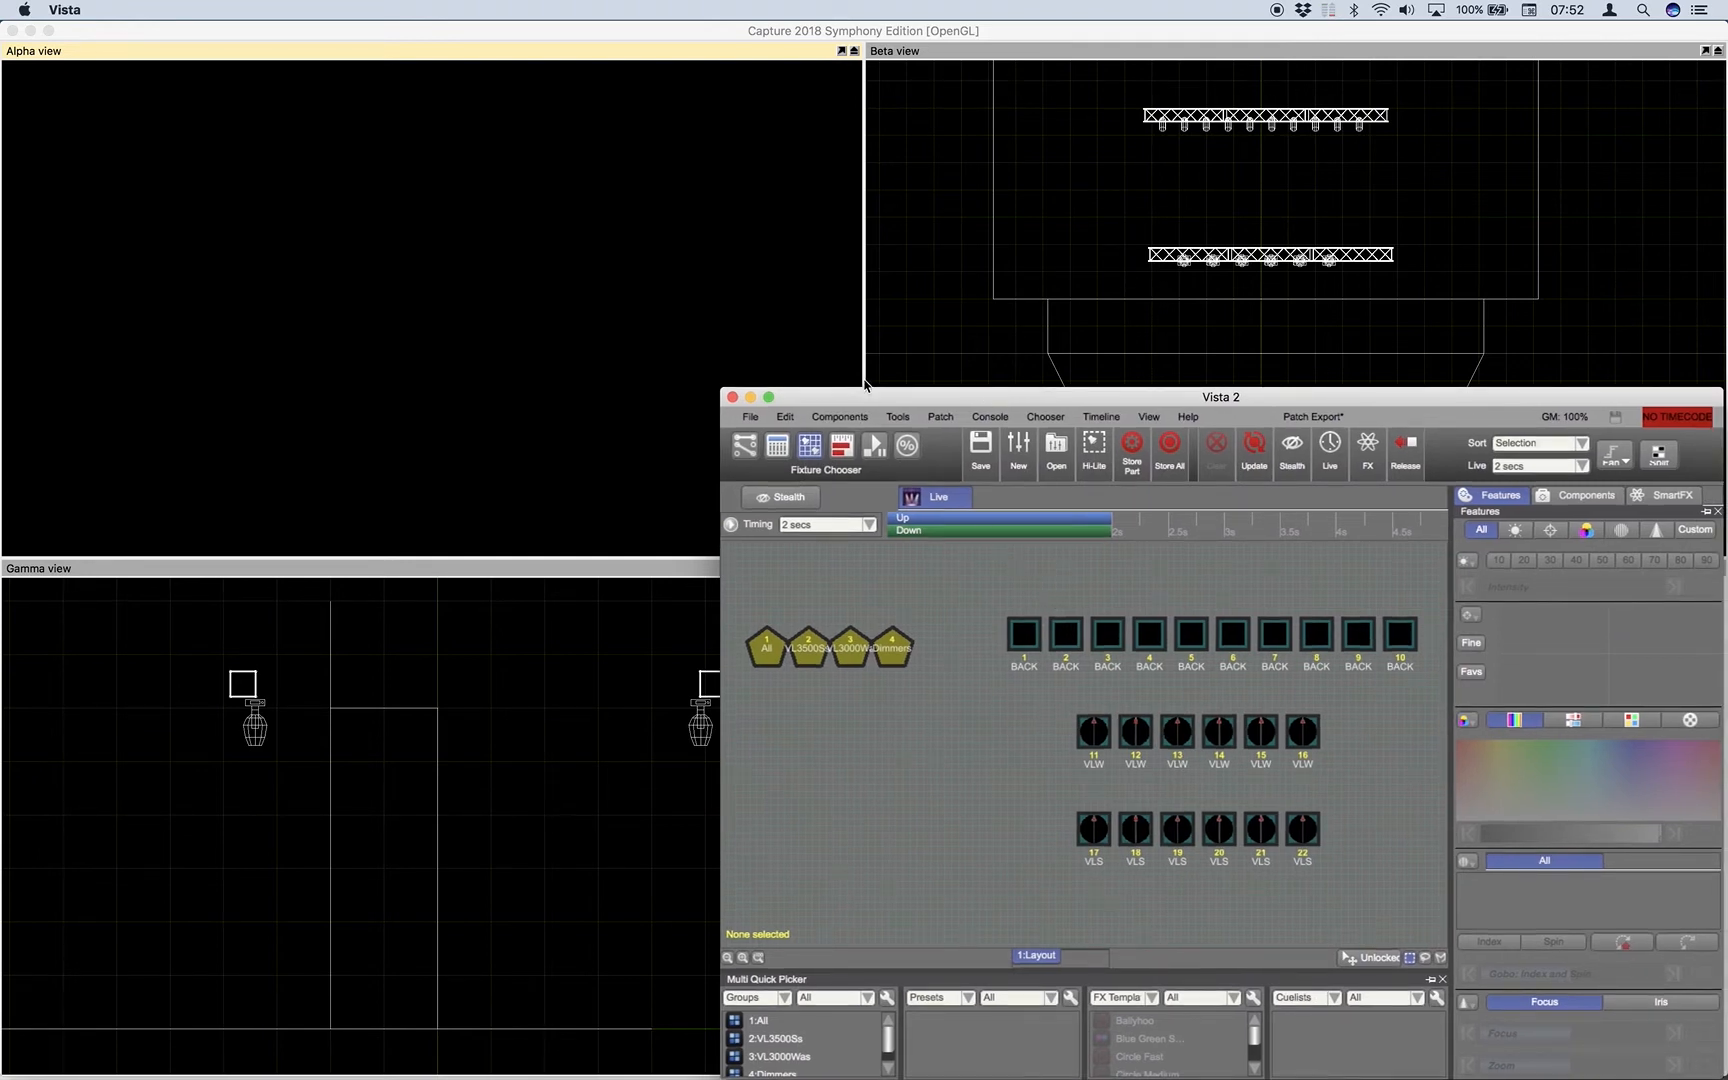
{"action": "left_click_drag", "start_coordinate": [861, 398], "coordinate": [150, 48]}
{"action": "left_click", "coordinate": [37, 97]}
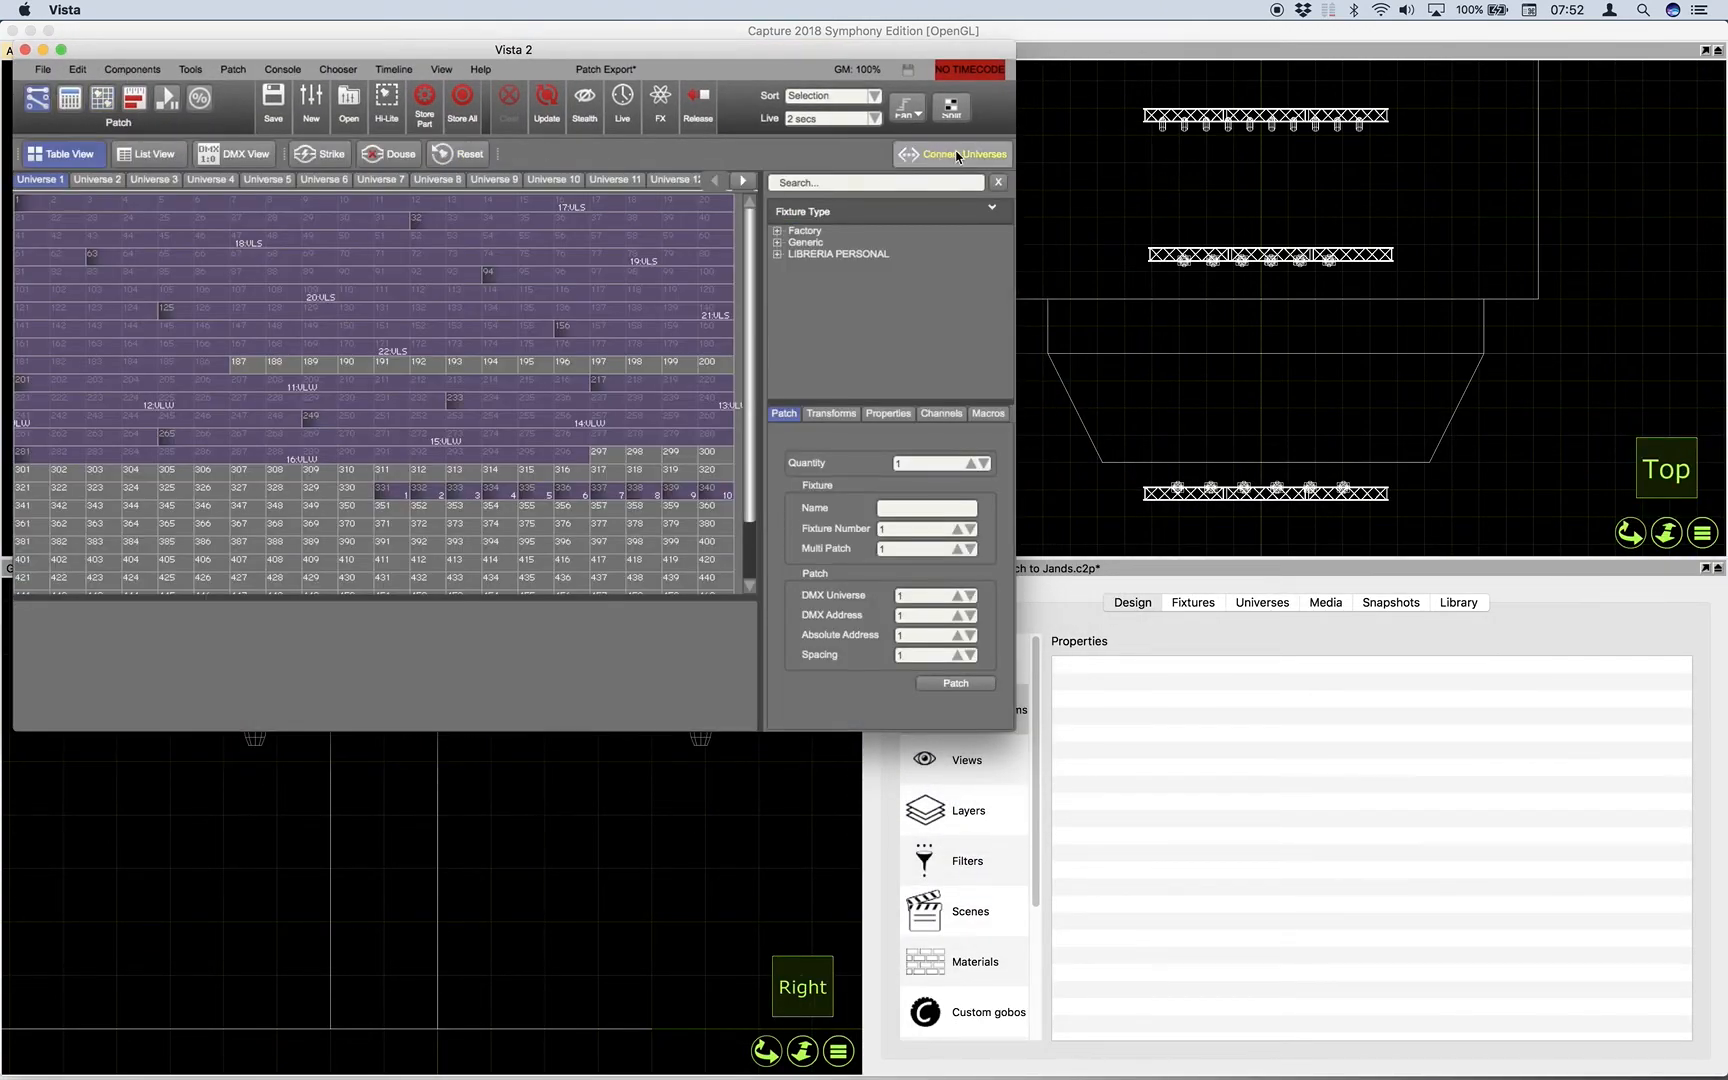
Add a Streaming ACN network connection on universe 1 with priority 100 to the DMX connections.
{"action": "left_click", "coordinate": [948, 154]}
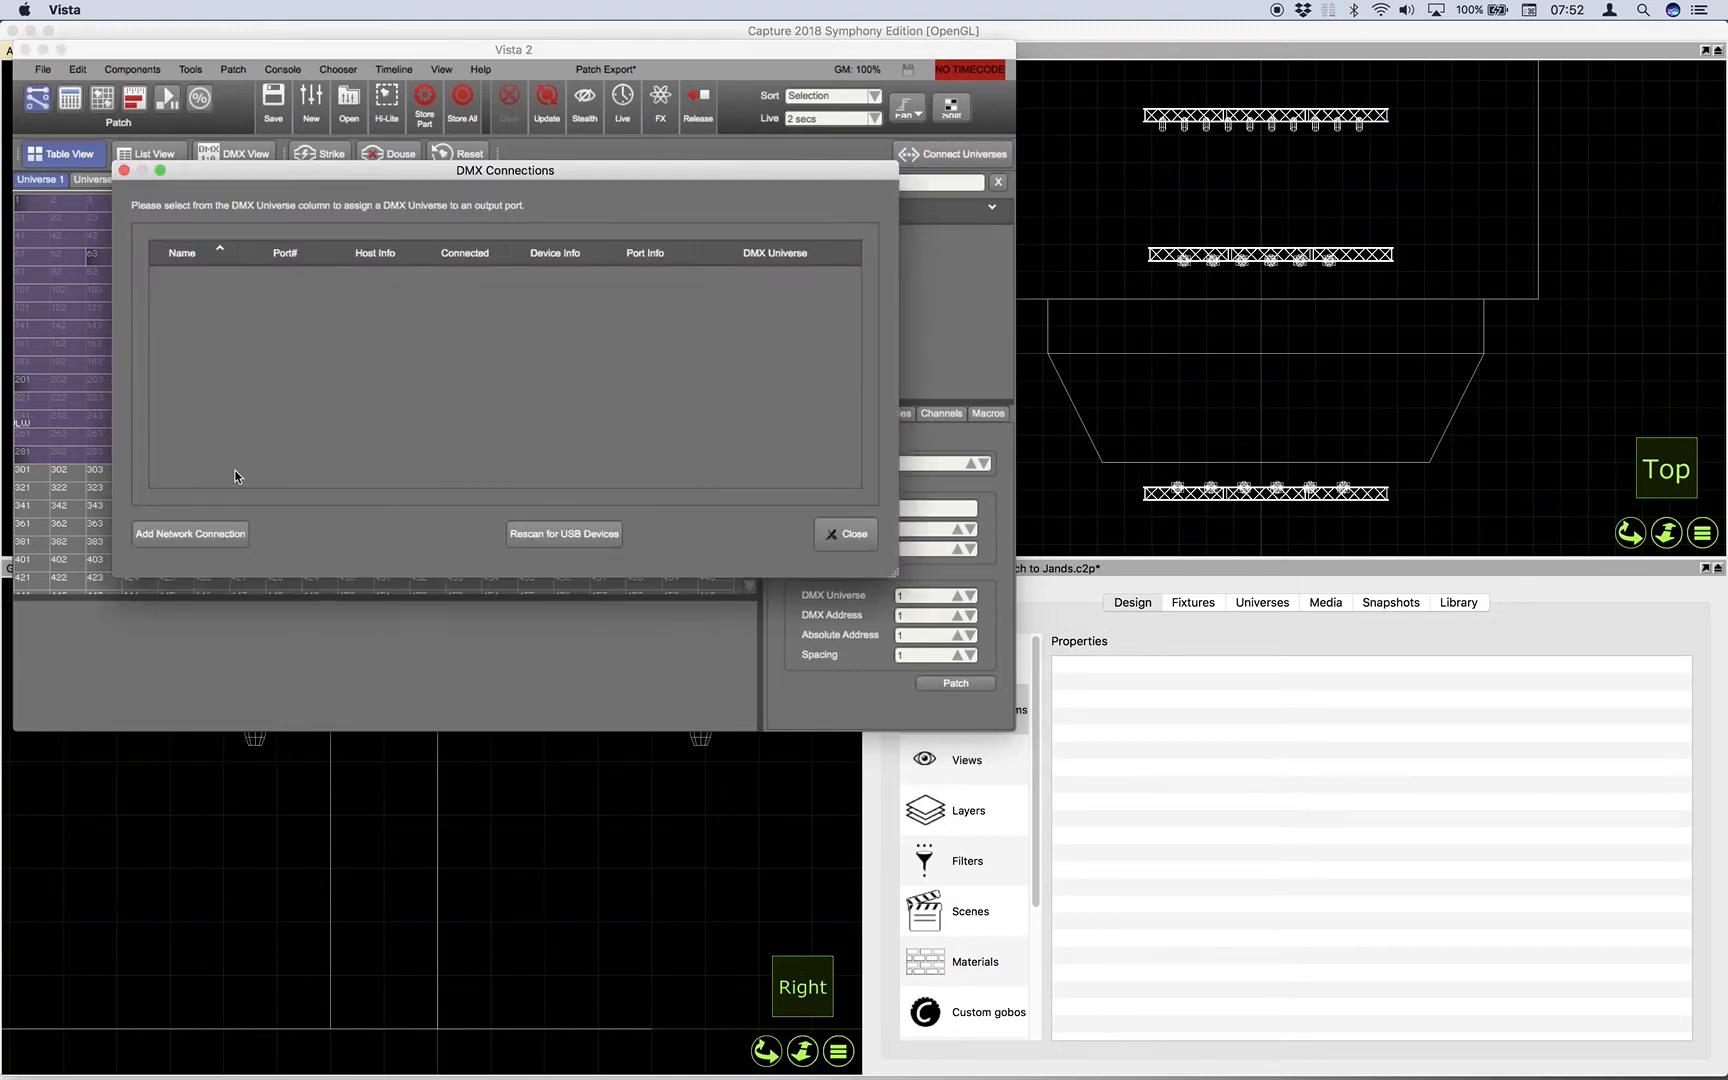
{"action": "left_click", "coordinate": [196, 536]}
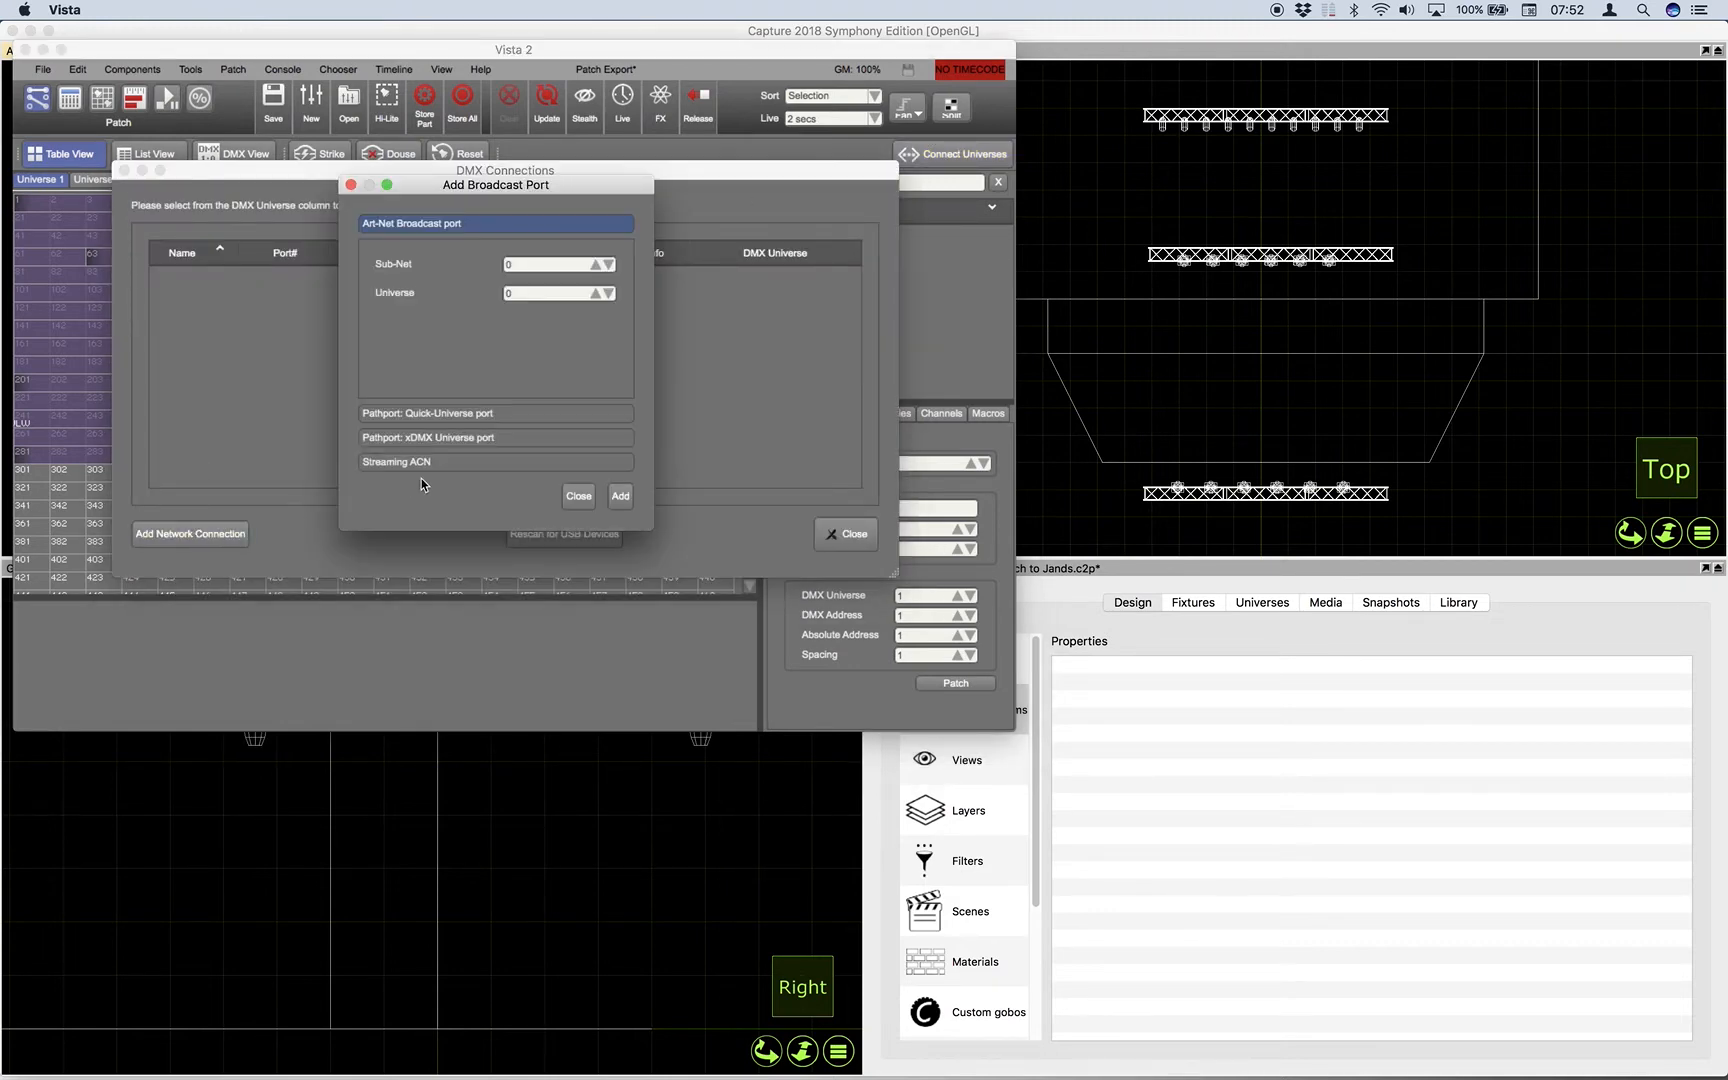
{"action": "left_click", "coordinate": [416, 463]}
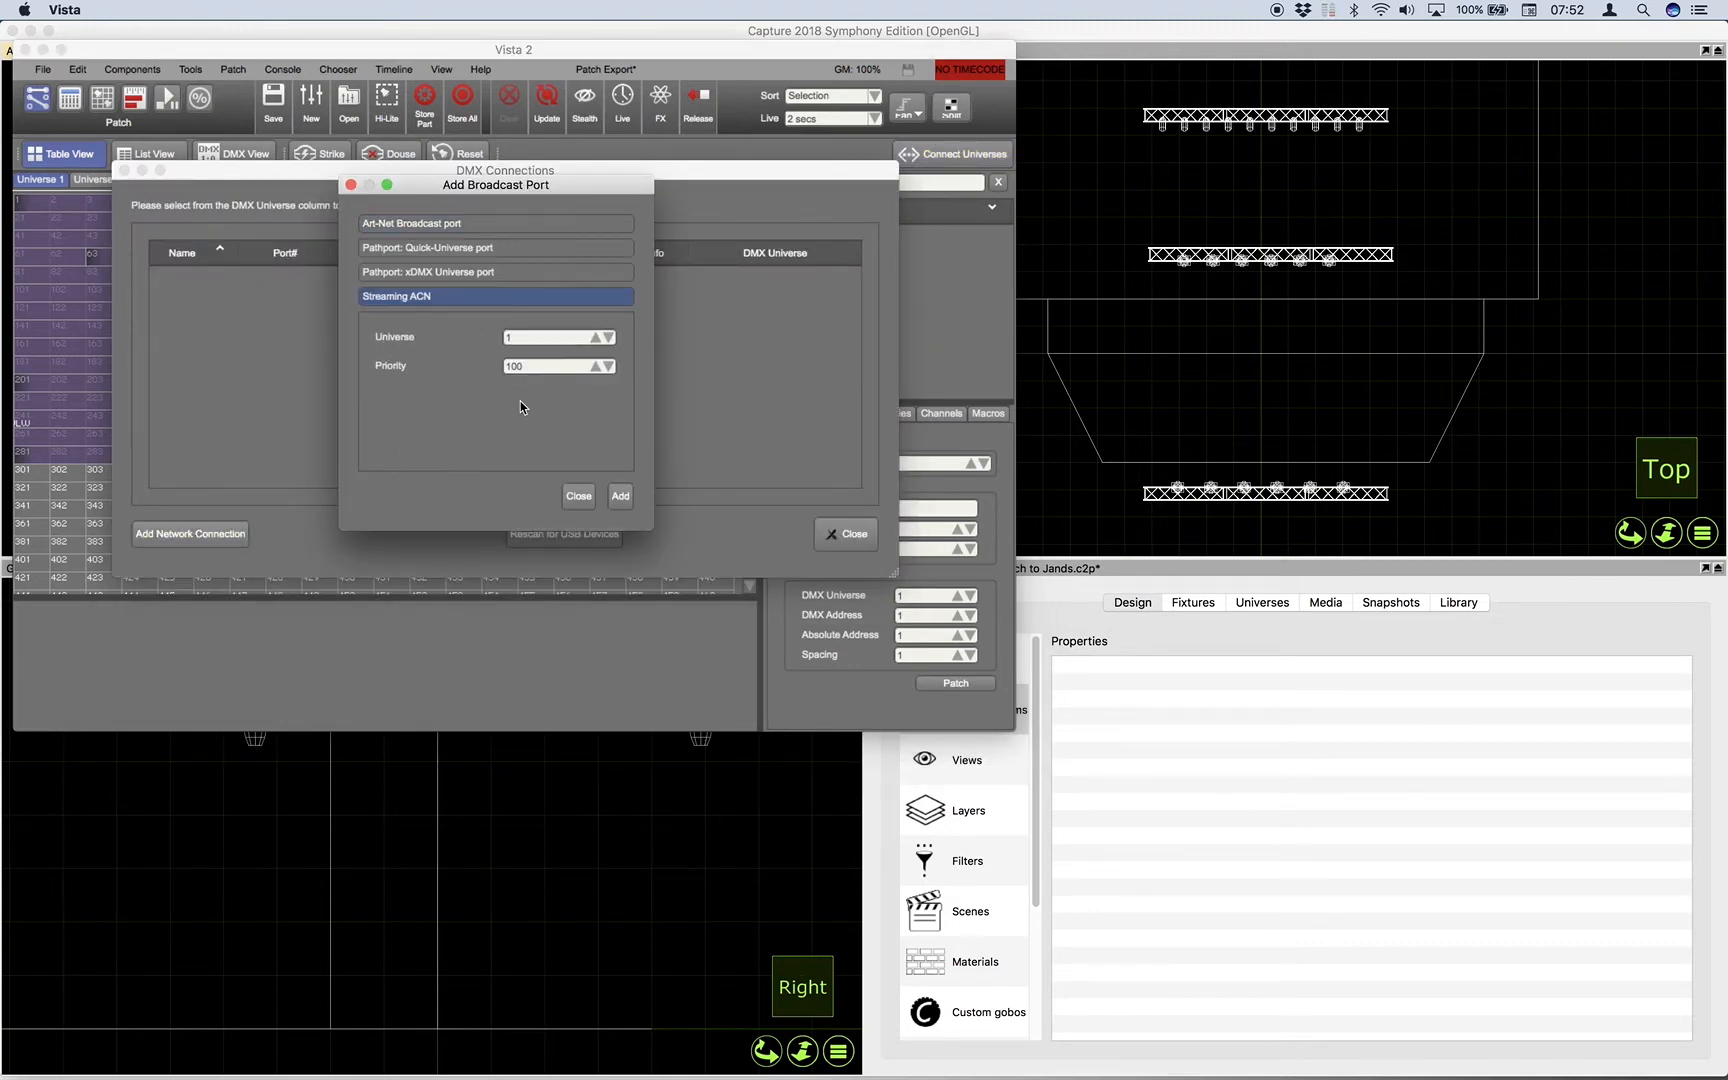
{"action": "left_click", "coordinate": [619, 496]}
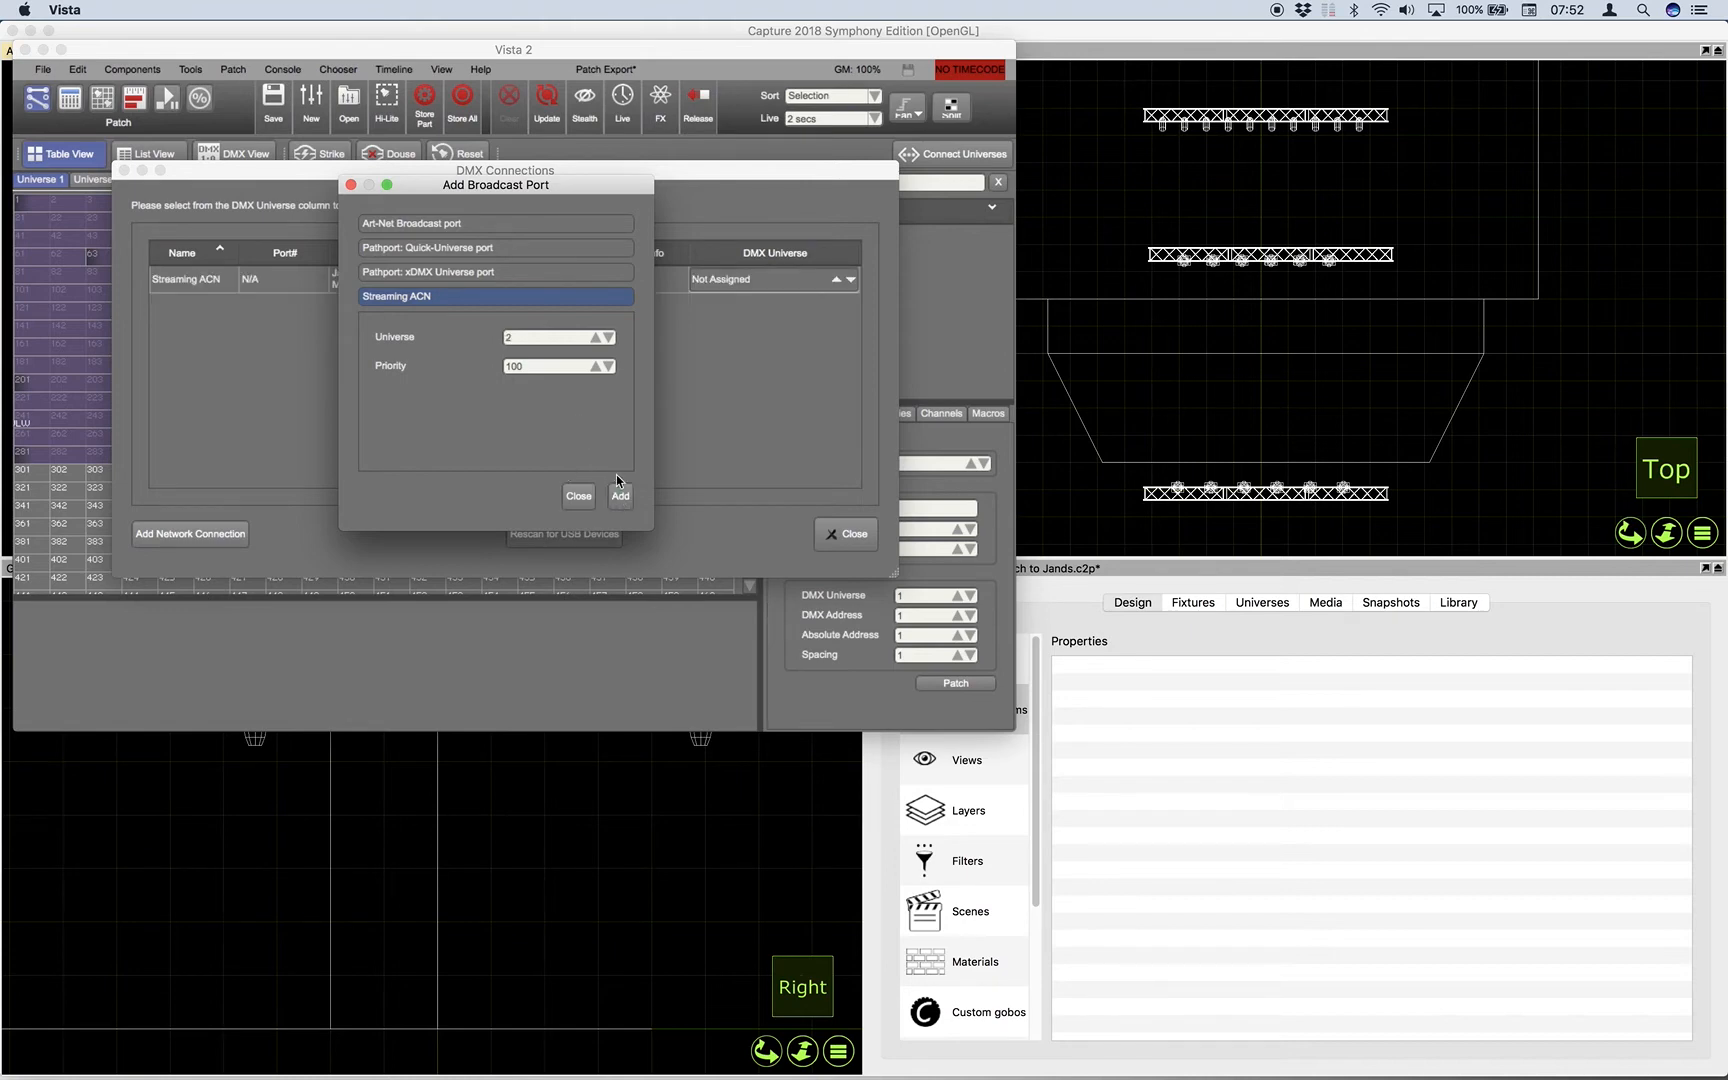
{"action": "left_click", "coordinate": [579, 496]}
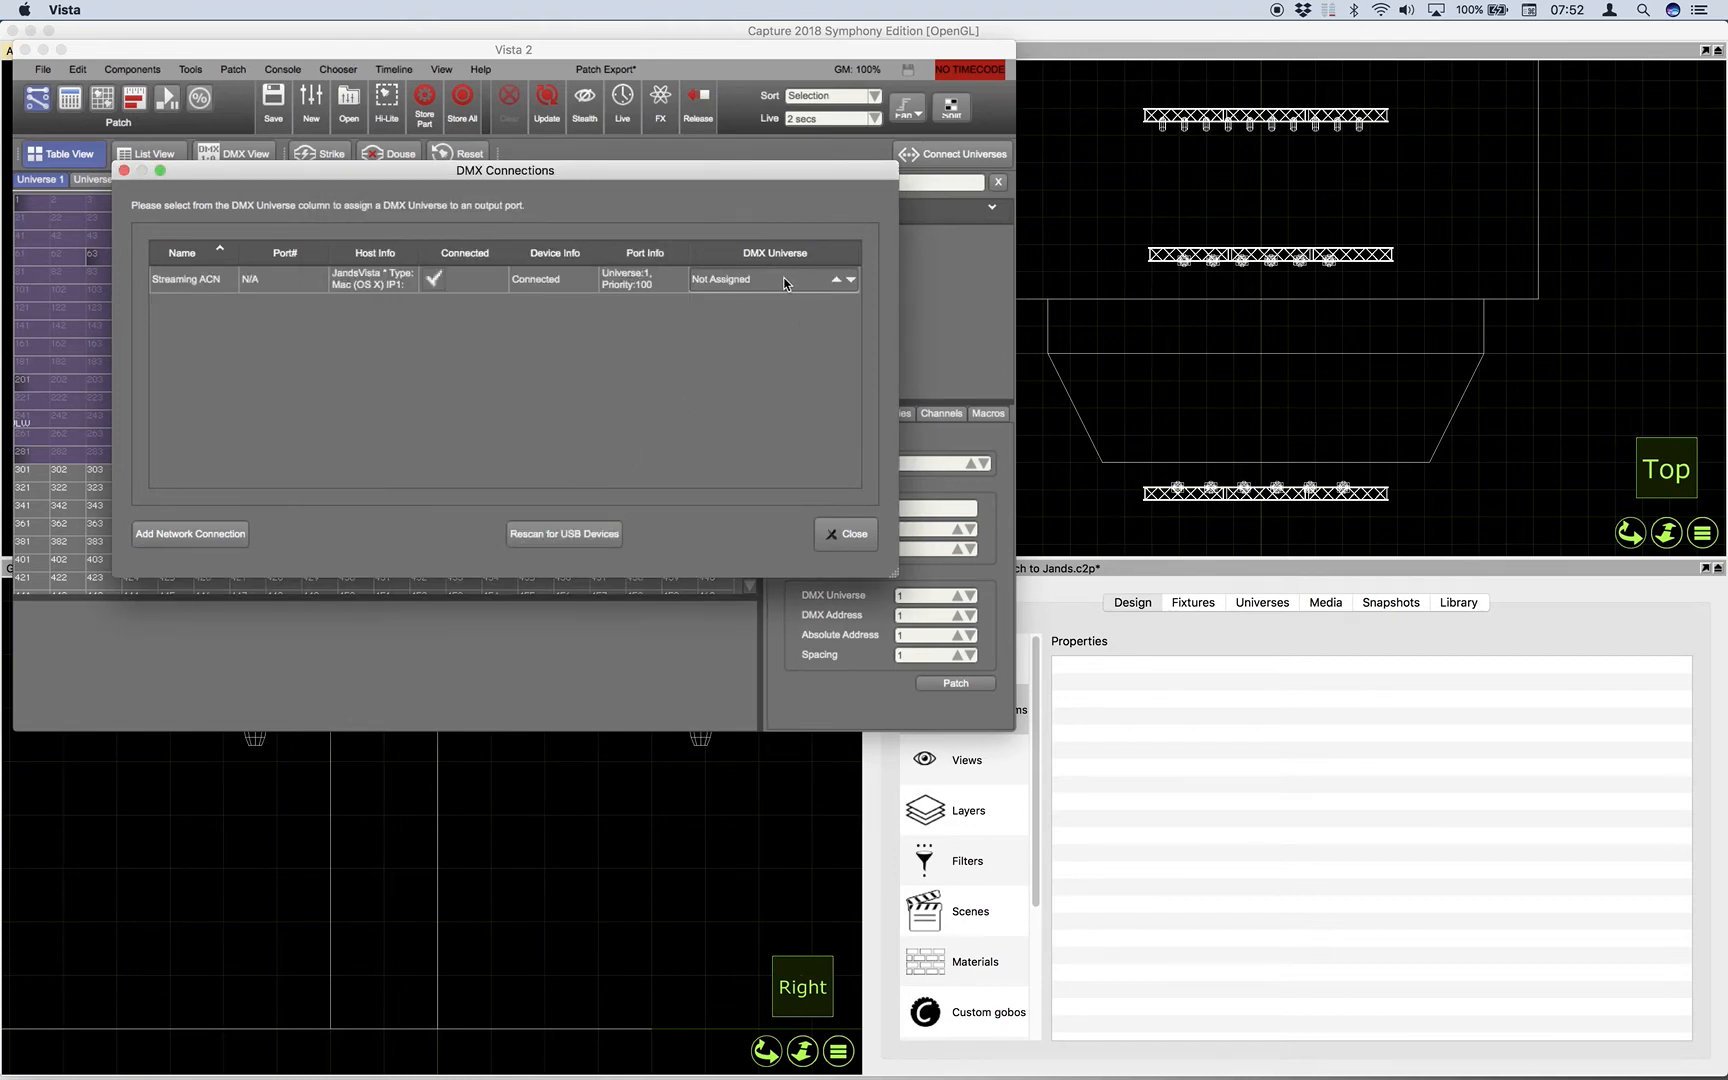
Assign DMX universe 1 to the Streaming ACN port and close the DMX connections.
{"action": "double_click", "coordinate": [825, 283]}
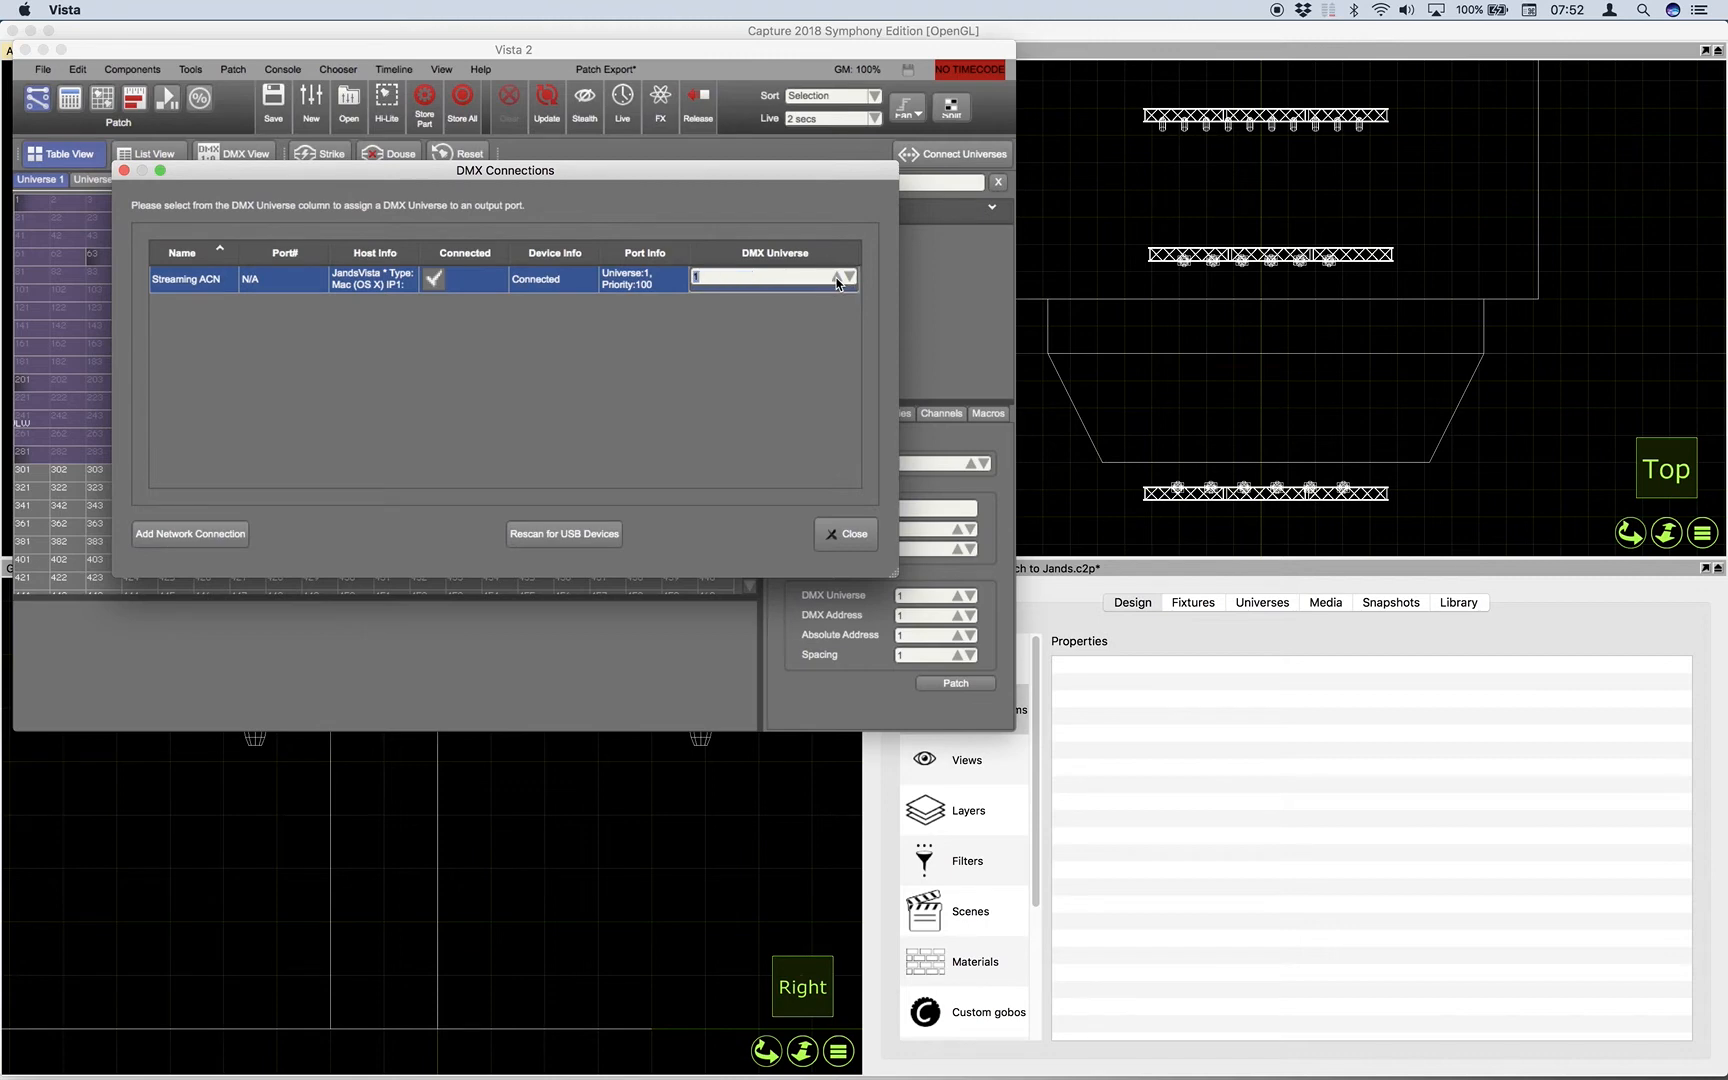
{"action": "left_click", "coordinate": [802, 346]}
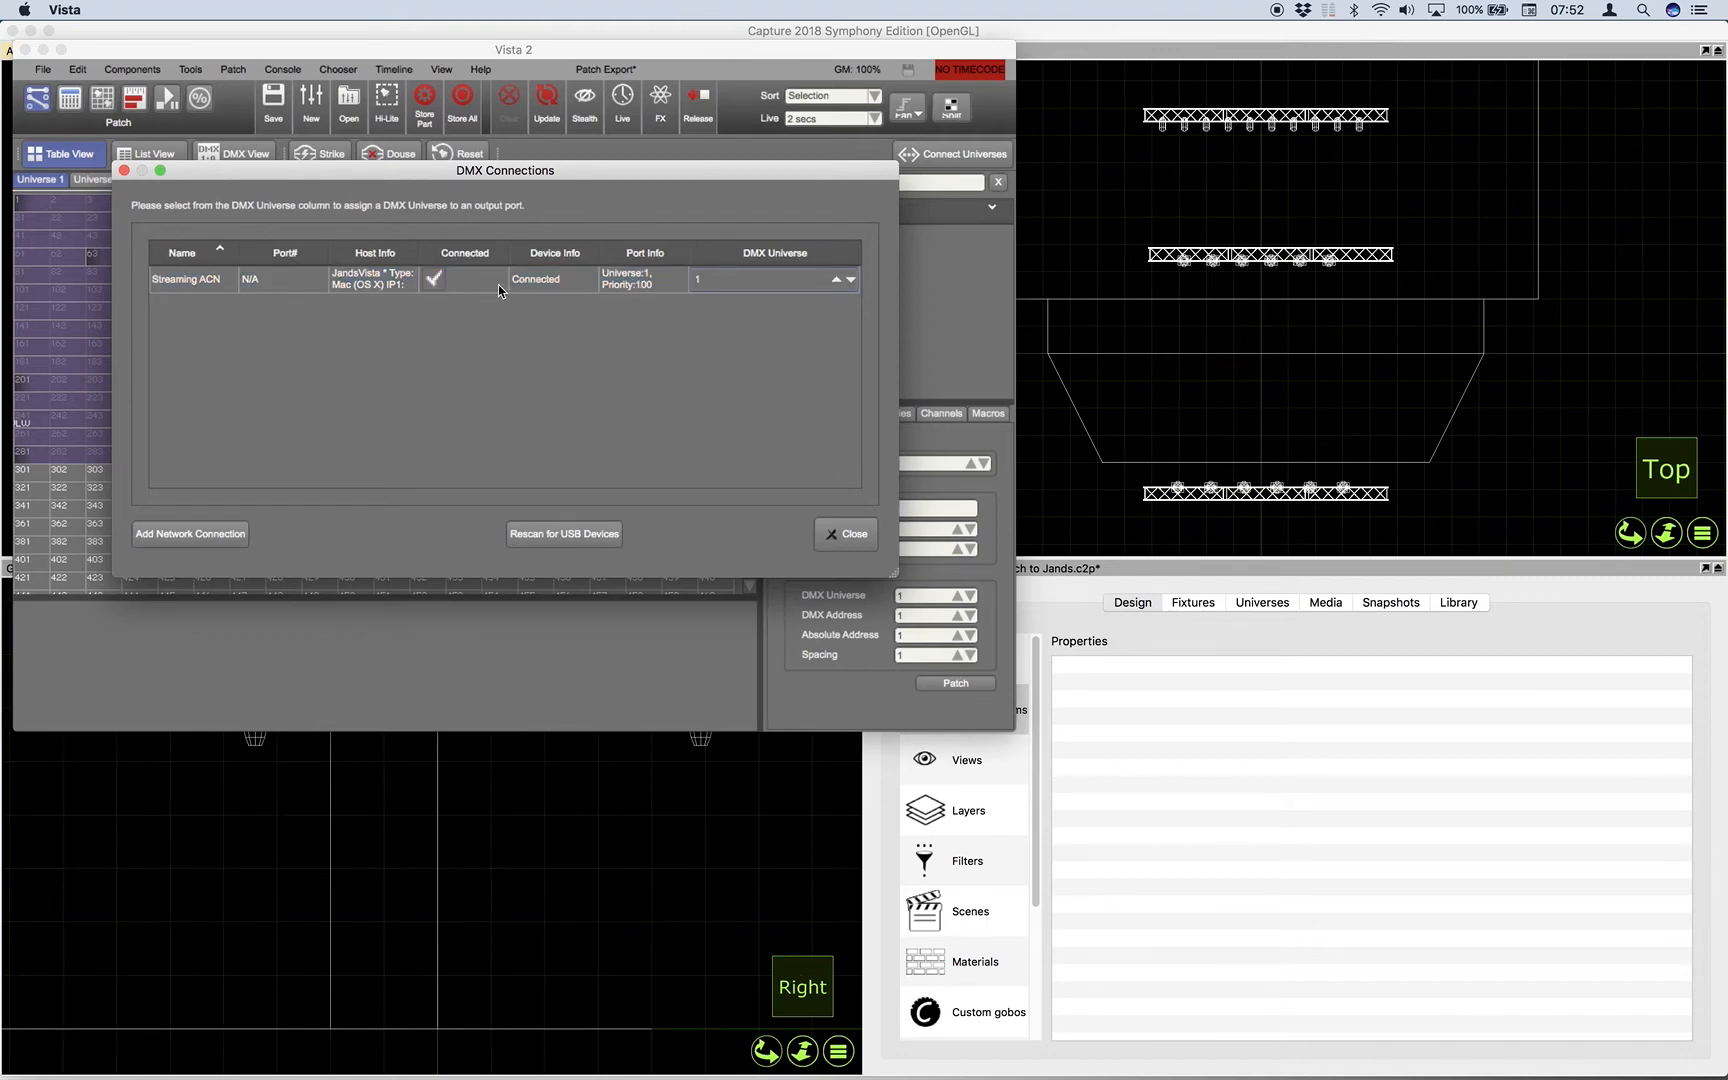
{"action": "left_click", "coordinate": [845, 534]}
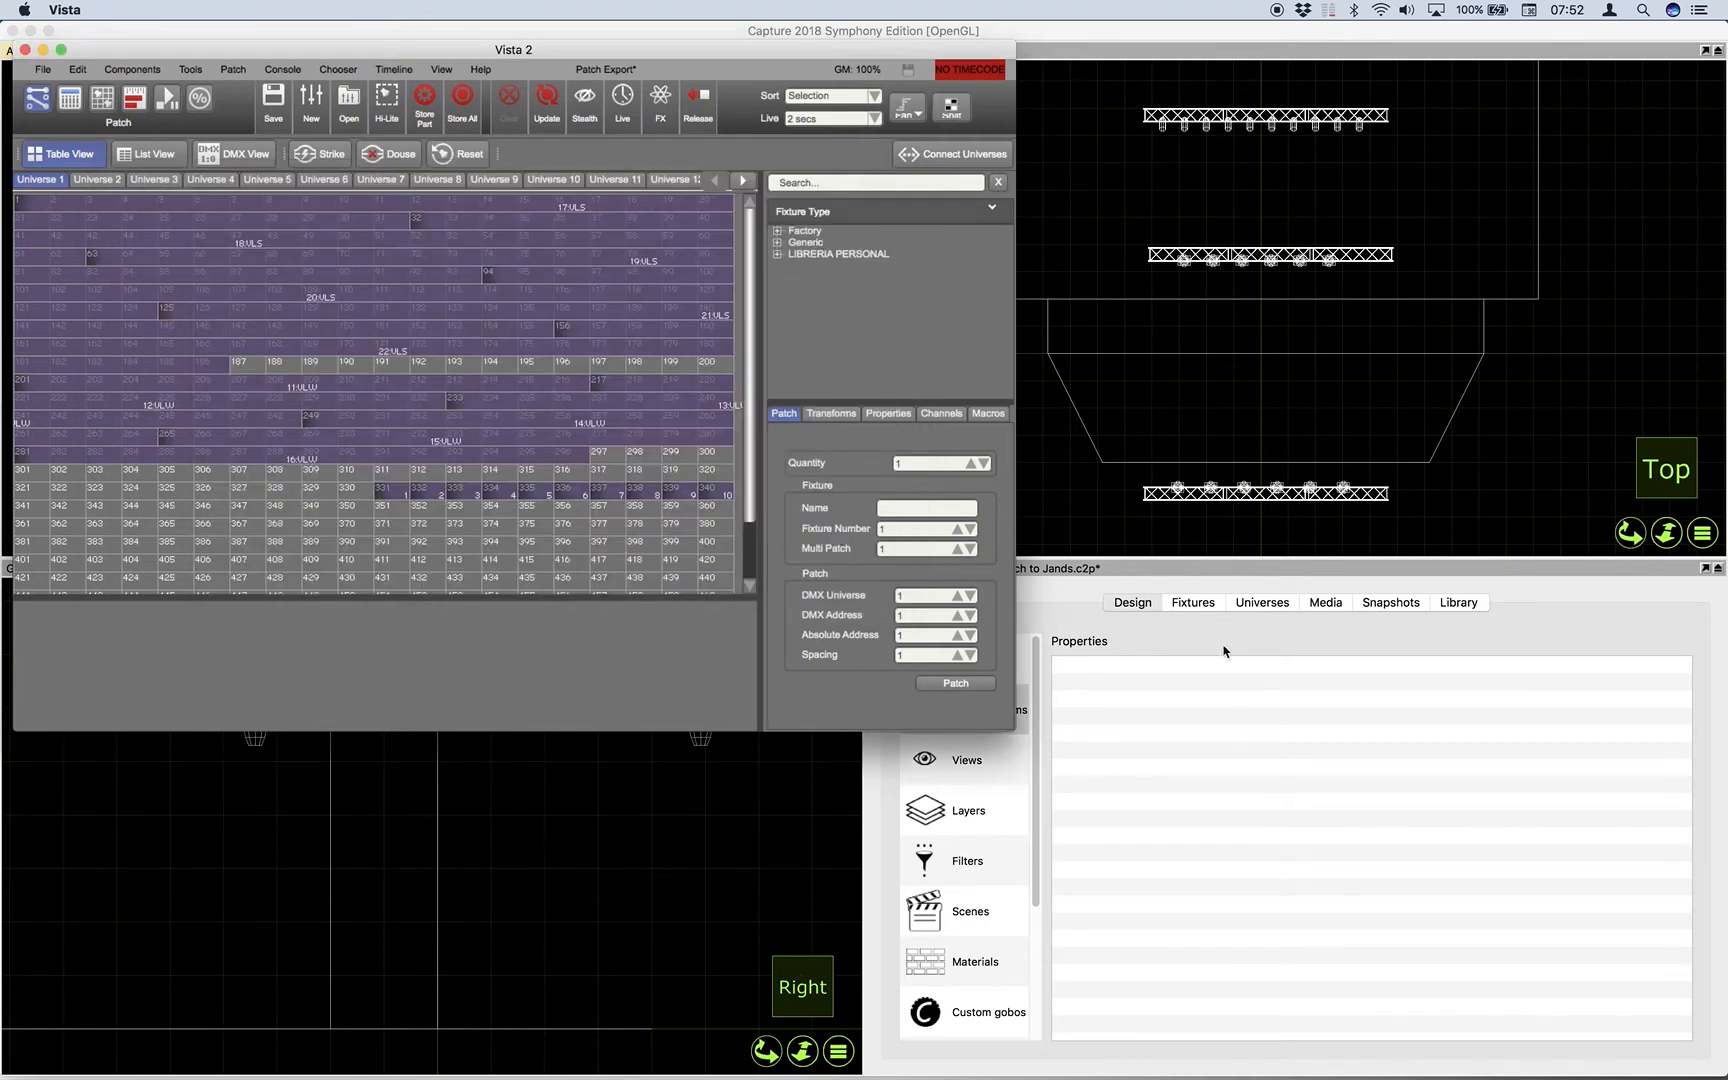
Switch to Capture, check the external universe linked to universe A, and return to Vista.
{"action": "left_click", "coordinate": [1276, 585]}
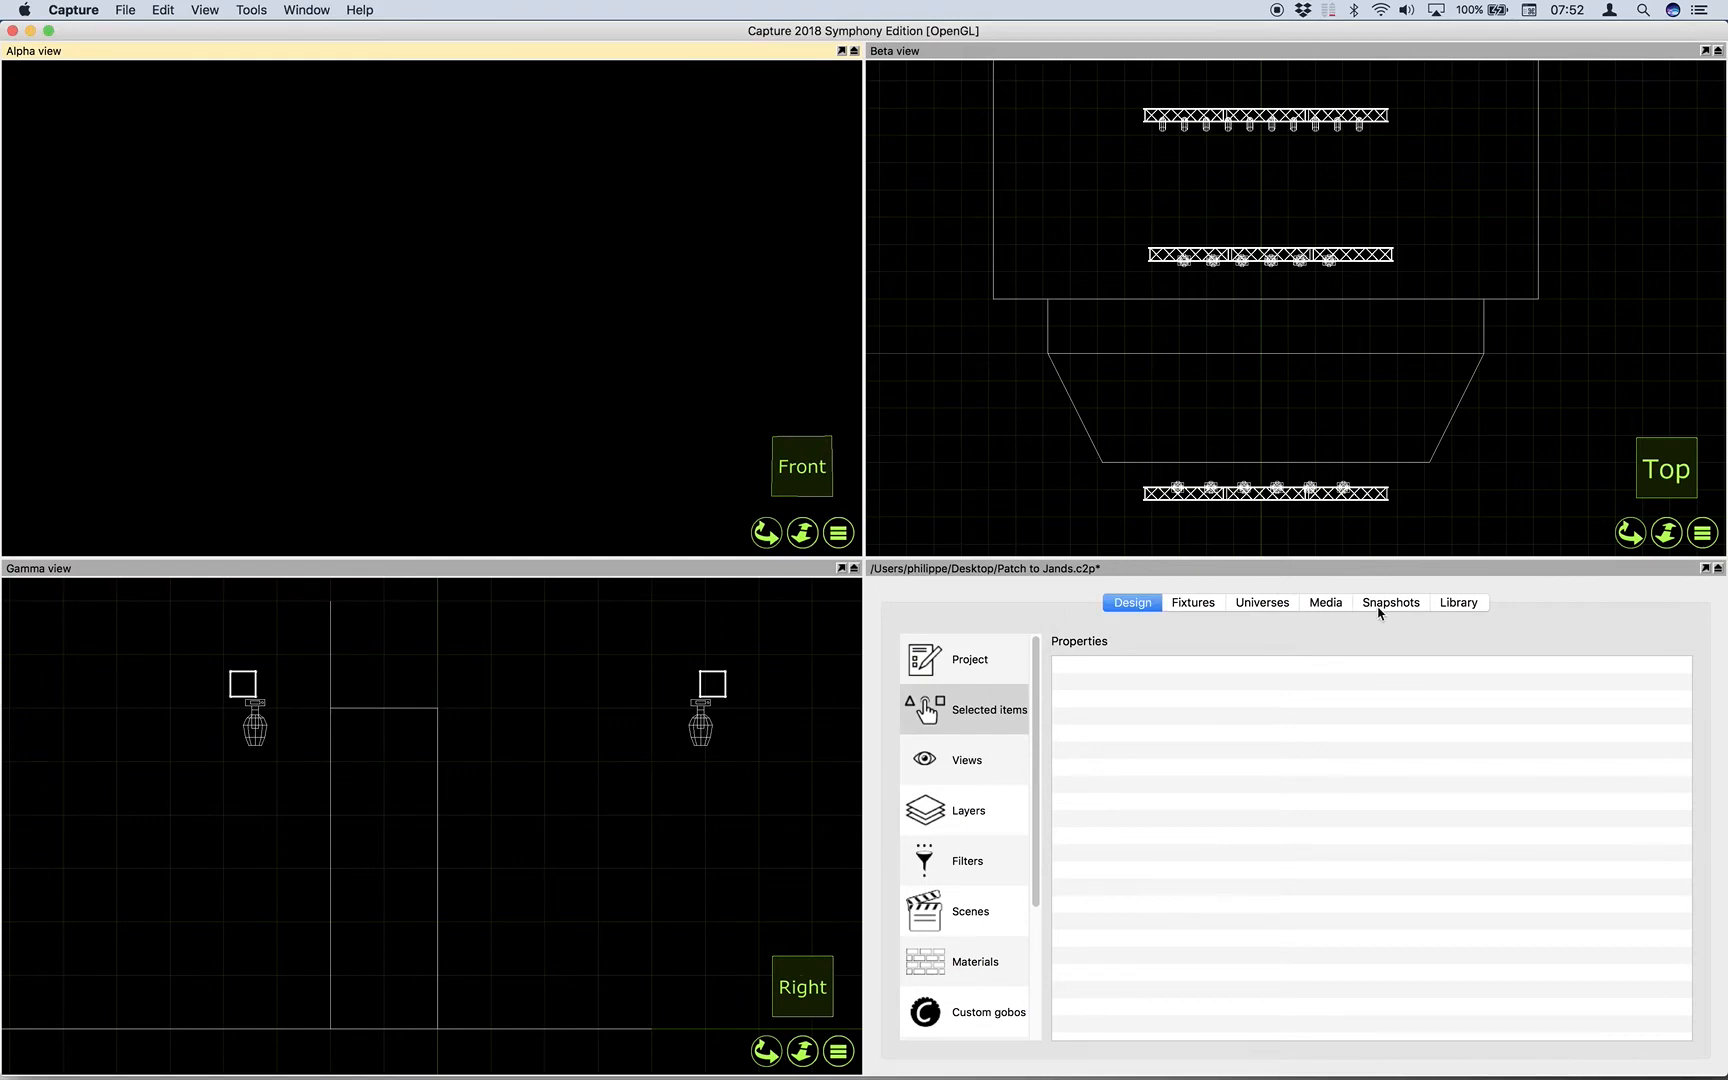
{"action": "left_click", "coordinate": [1268, 601]}
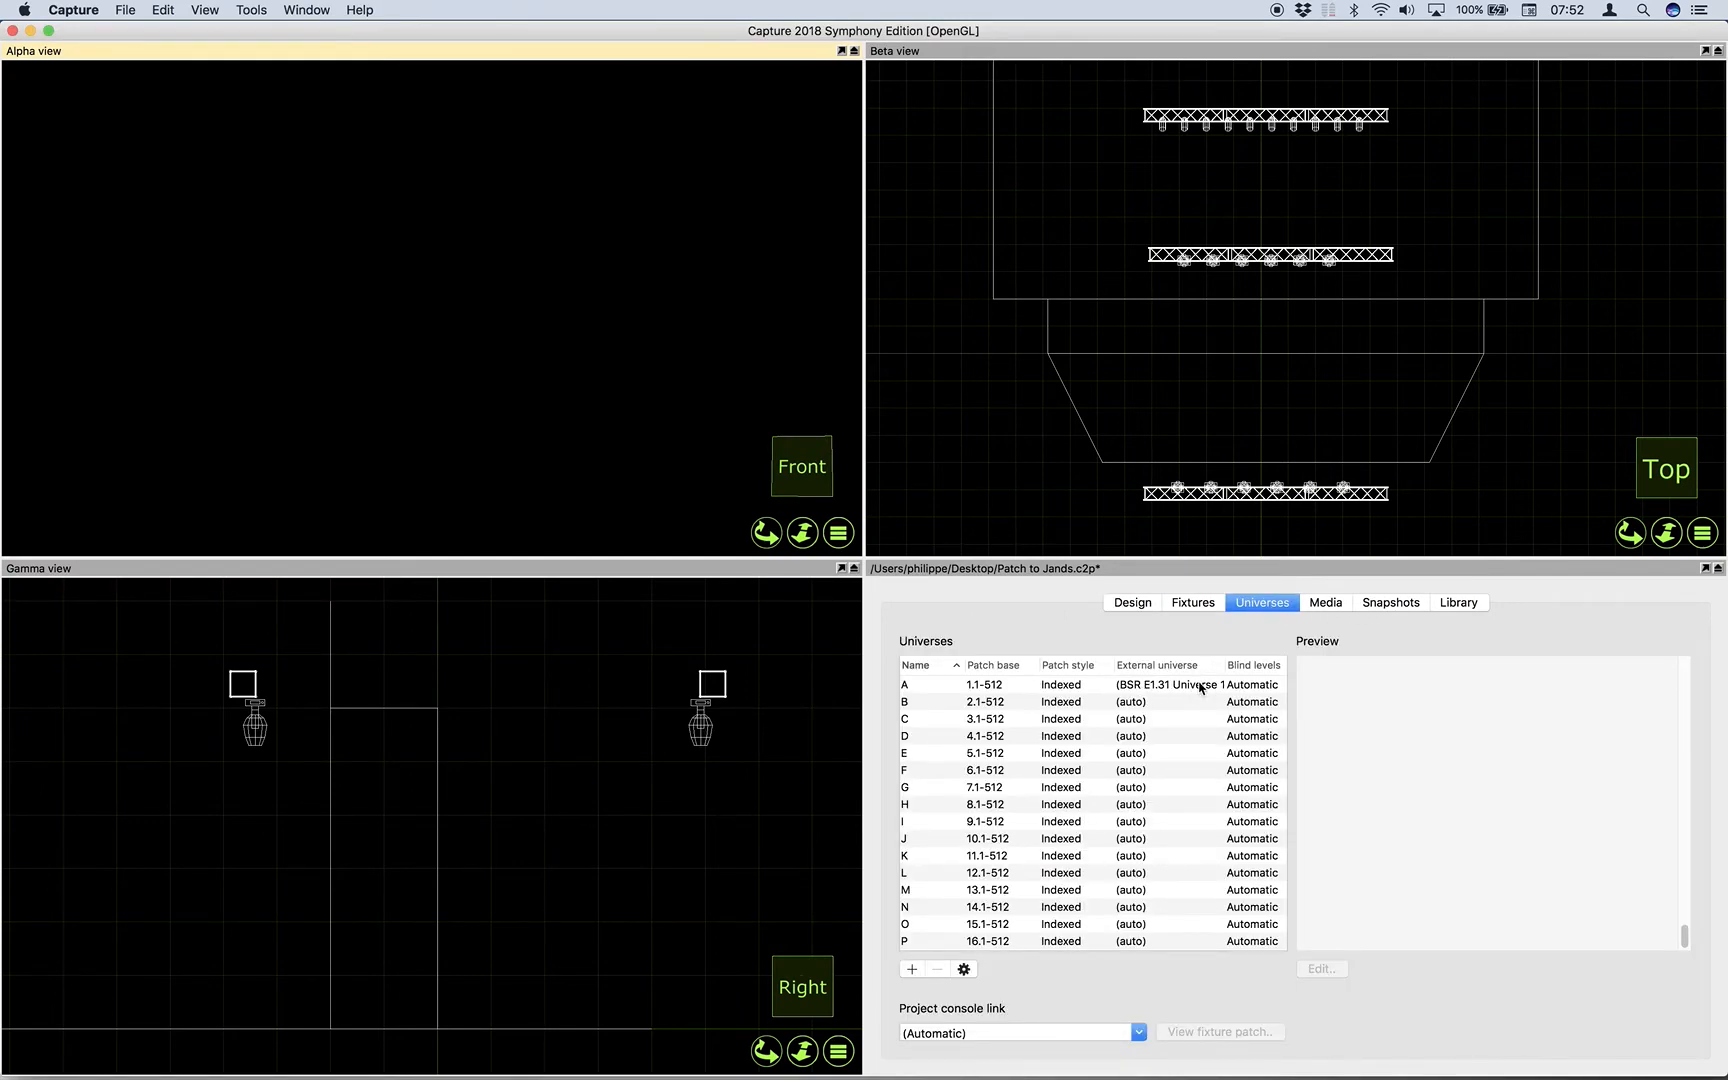
{"action": "key", "text": "super+Tab"}
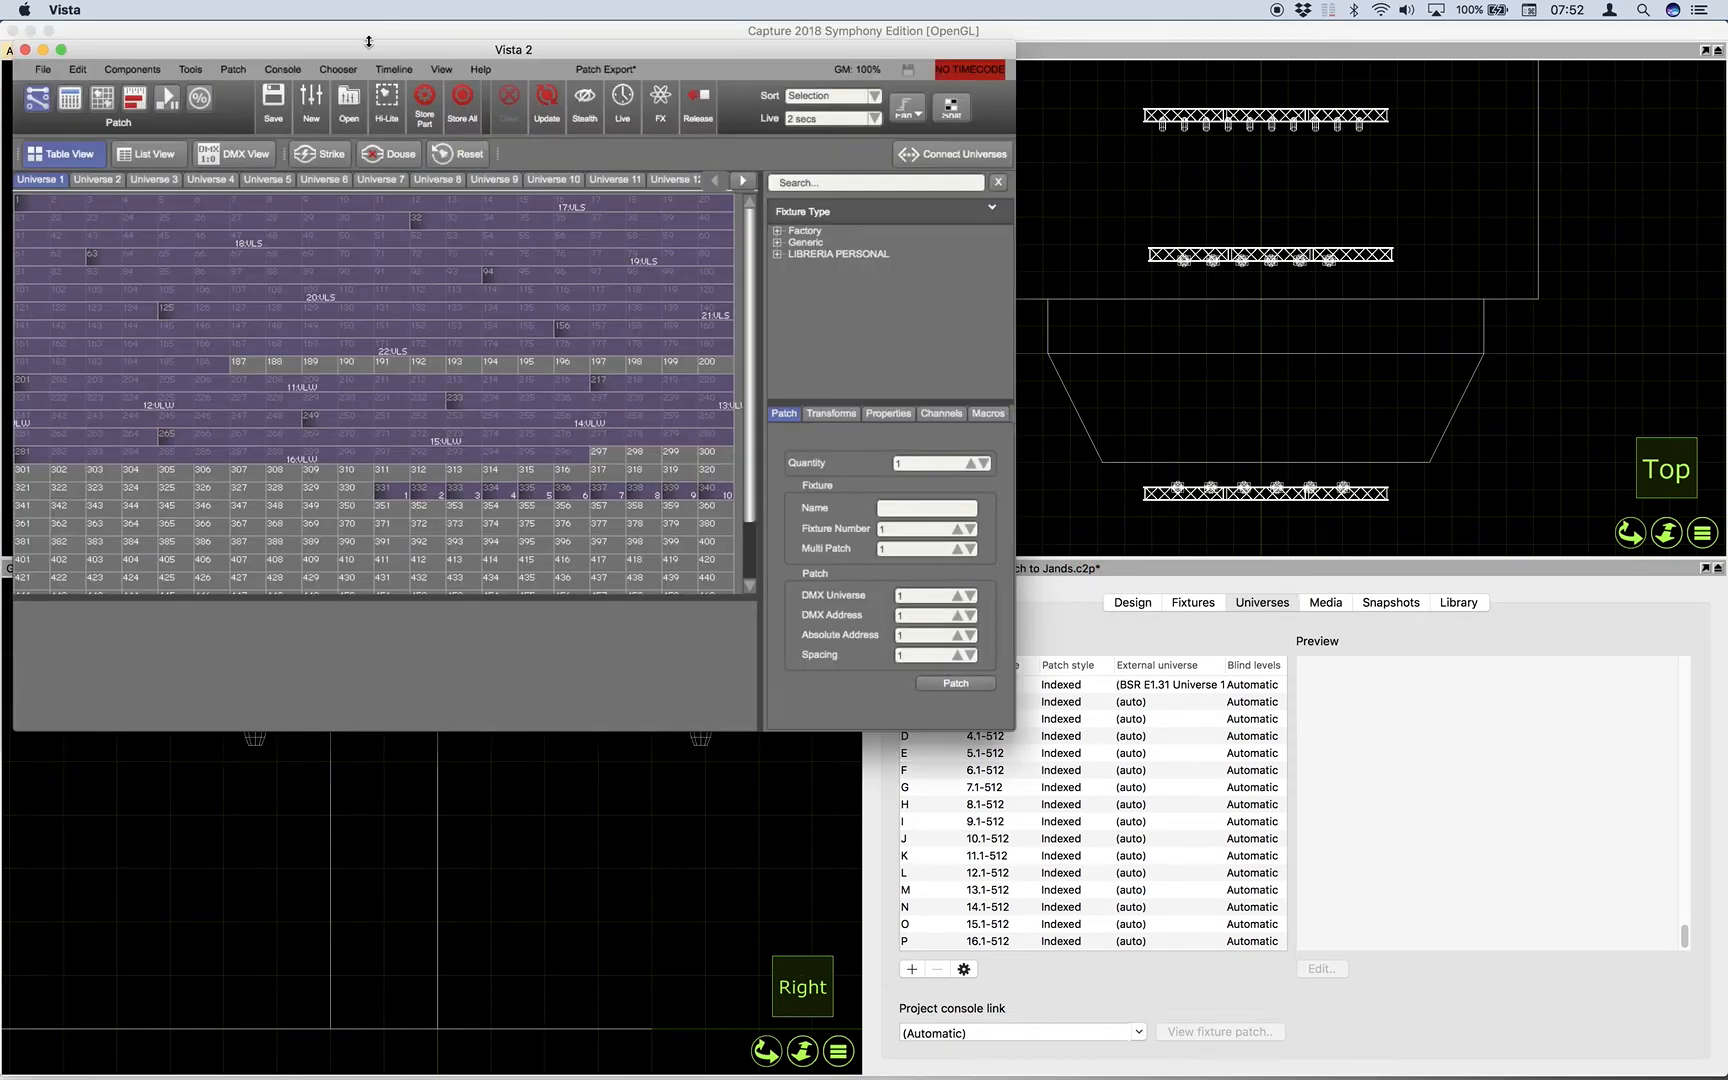
Move the Vista window clear of Capture's Alpha view and show the fixture layout instead of the patch.
{"action": "left_click", "coordinate": [362, 50]}
{"action": "left_click_drag", "start_coordinate": [362, 50], "coordinate": [1076, 413]}
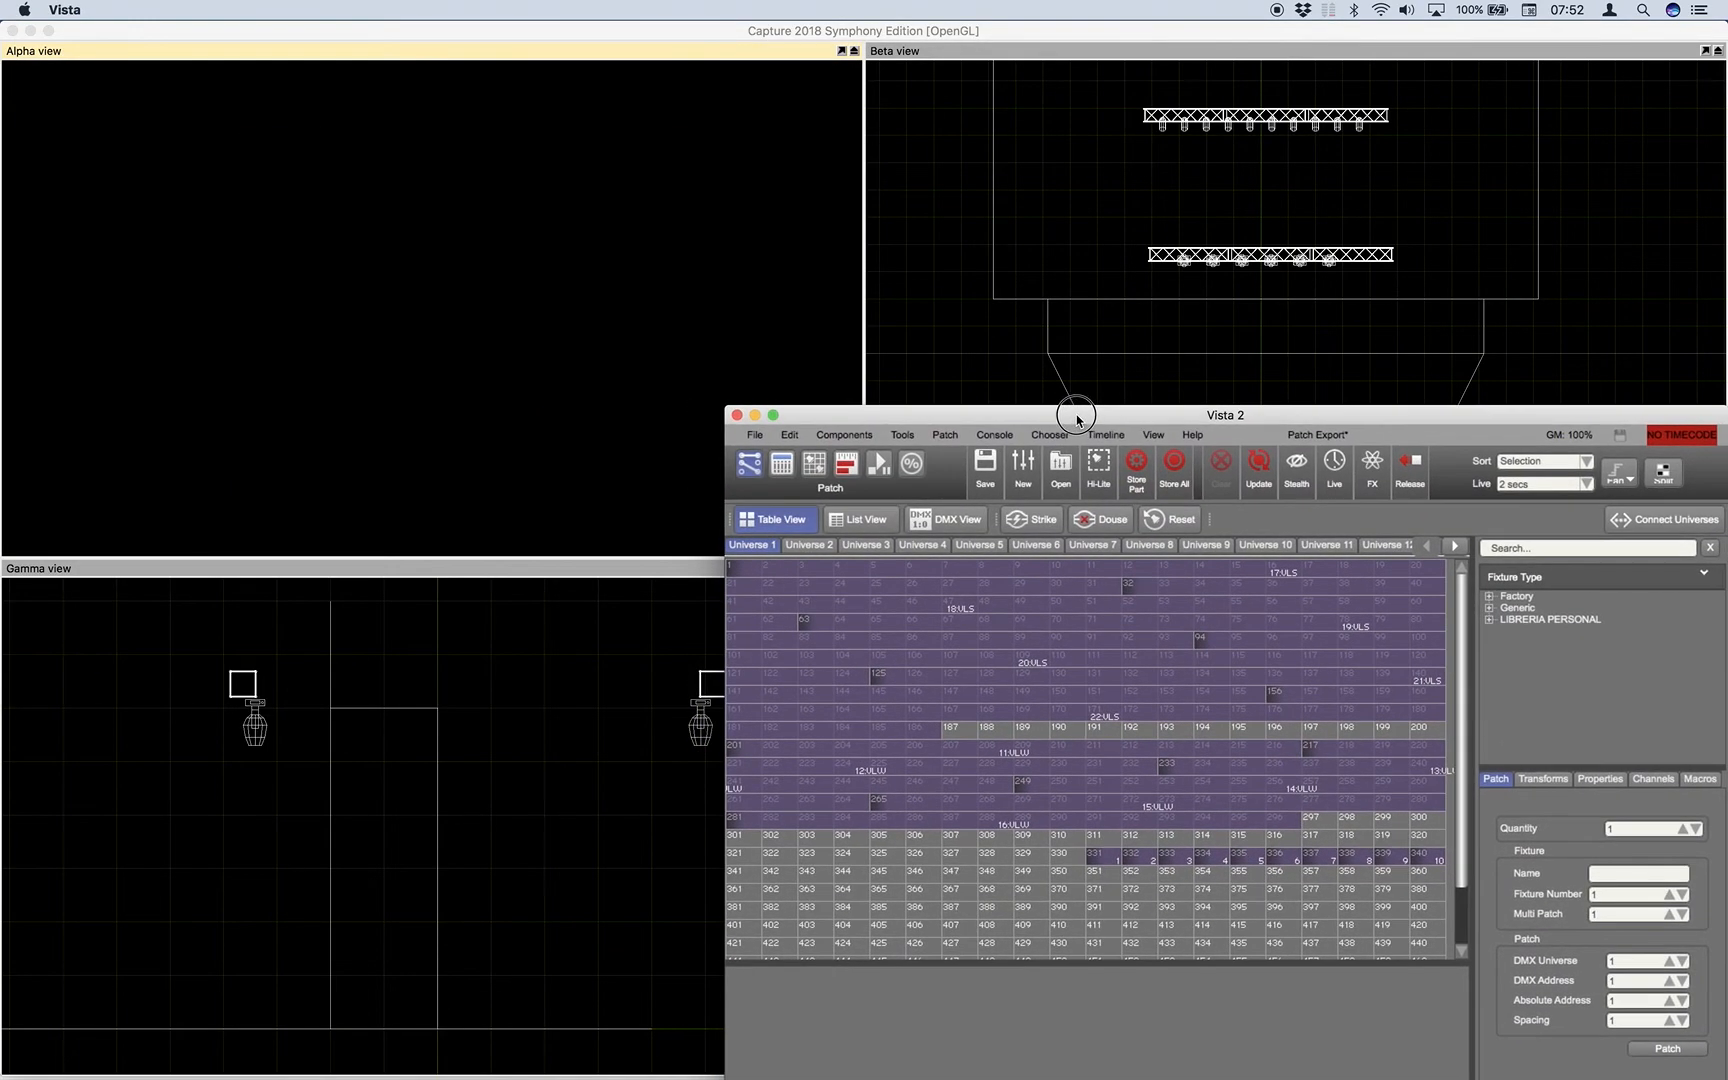
{"action": "left_click", "coordinate": [814, 463]}
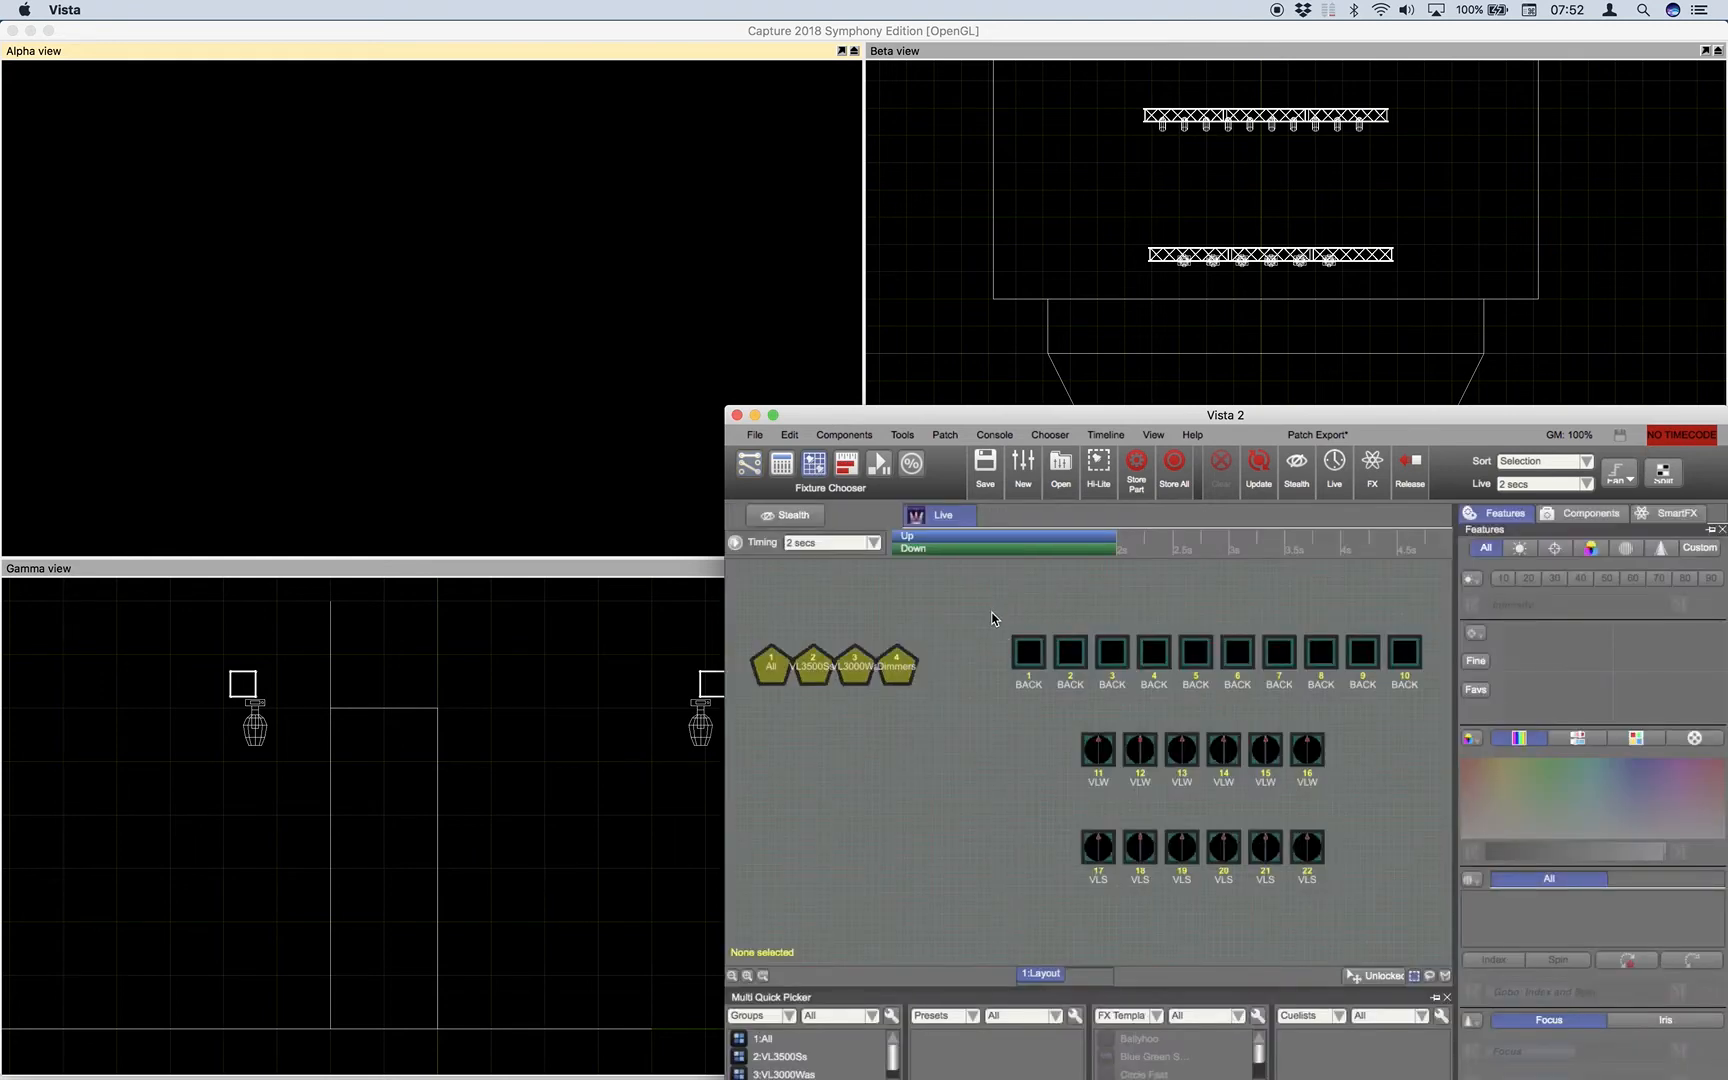
Select the ten BACK dimmers and test their intensity against Capture's live view.
{"action": "left_click_drag", "start_coordinate": [993, 617], "coordinate": [1409, 673]}
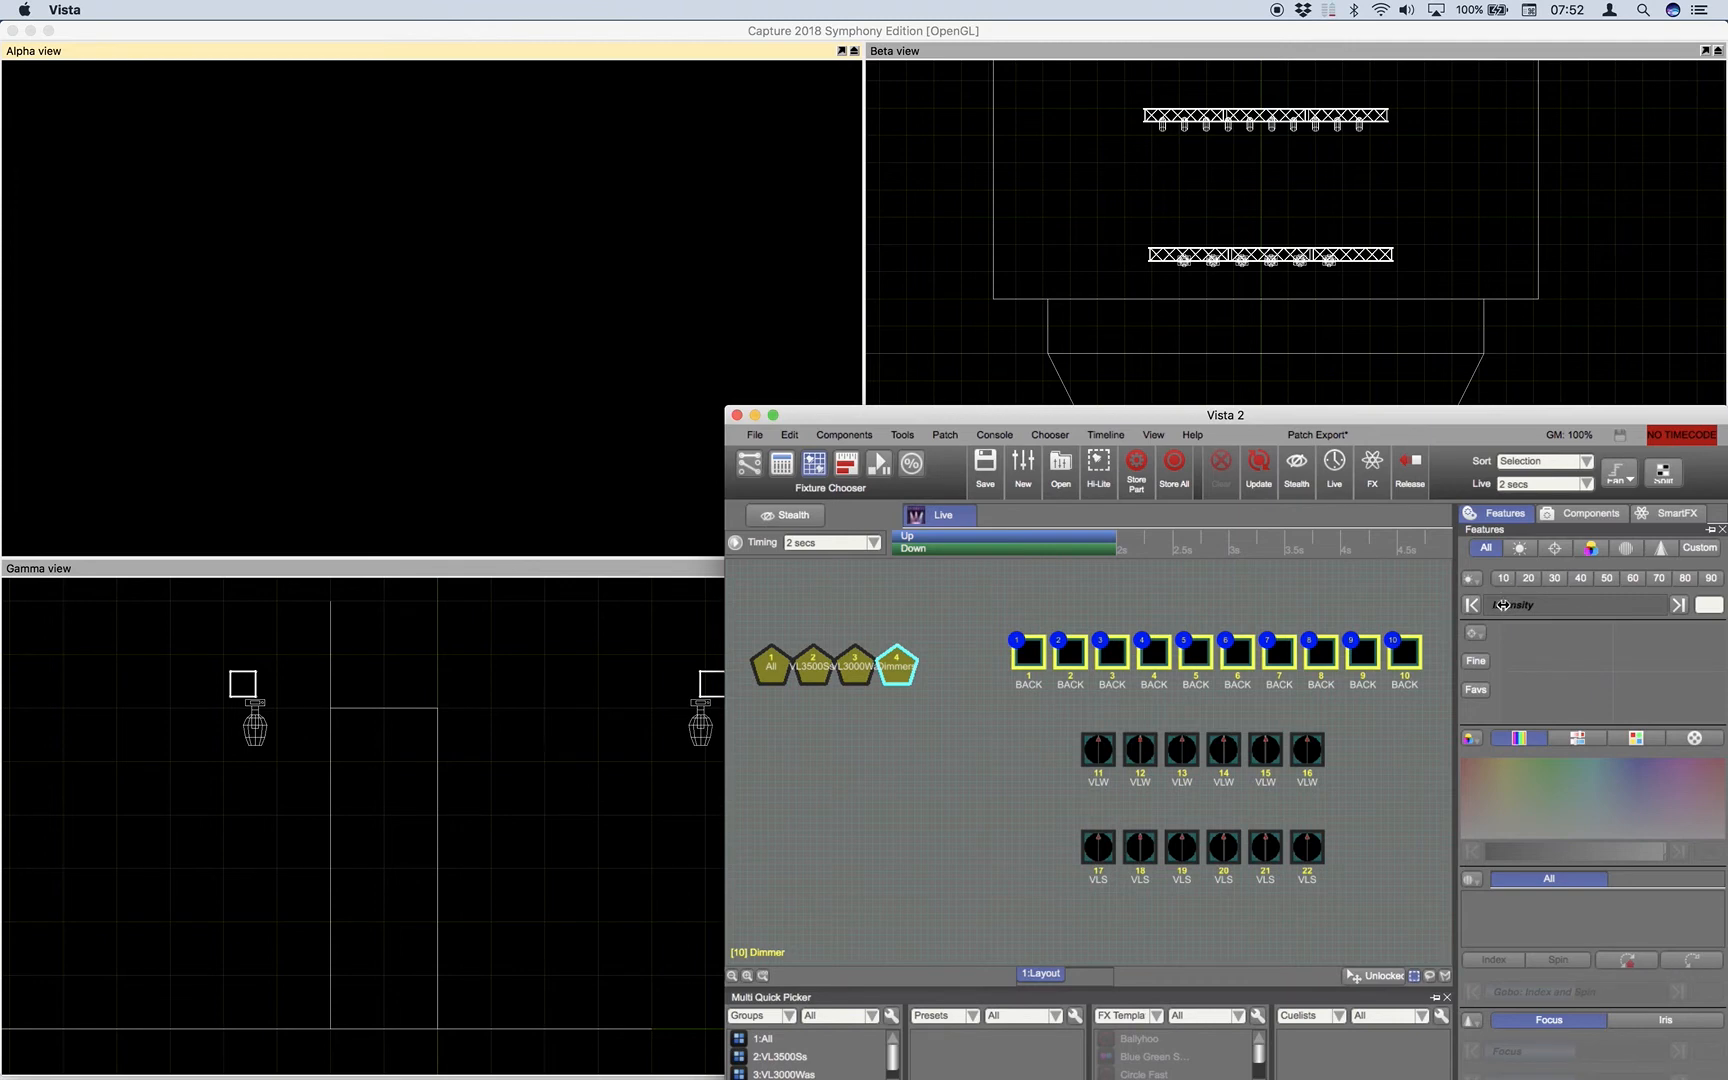
{"action": "mouse_move", "coordinate": [1503, 605]}
{"action": "left_mouse_down"}
{"action": "mouse_move", "coordinate": [1649, 600]}
{"action": "mouse_move", "coordinate": [1490, 604]}
{"action": "left_mouse_up"}
Select the VLW fixtures 11–16, raise their intensity and tilt them to about 14280 DMX.
{"action": "left_click_drag", "start_coordinate": [1026, 722], "coordinate": [1409, 796]}
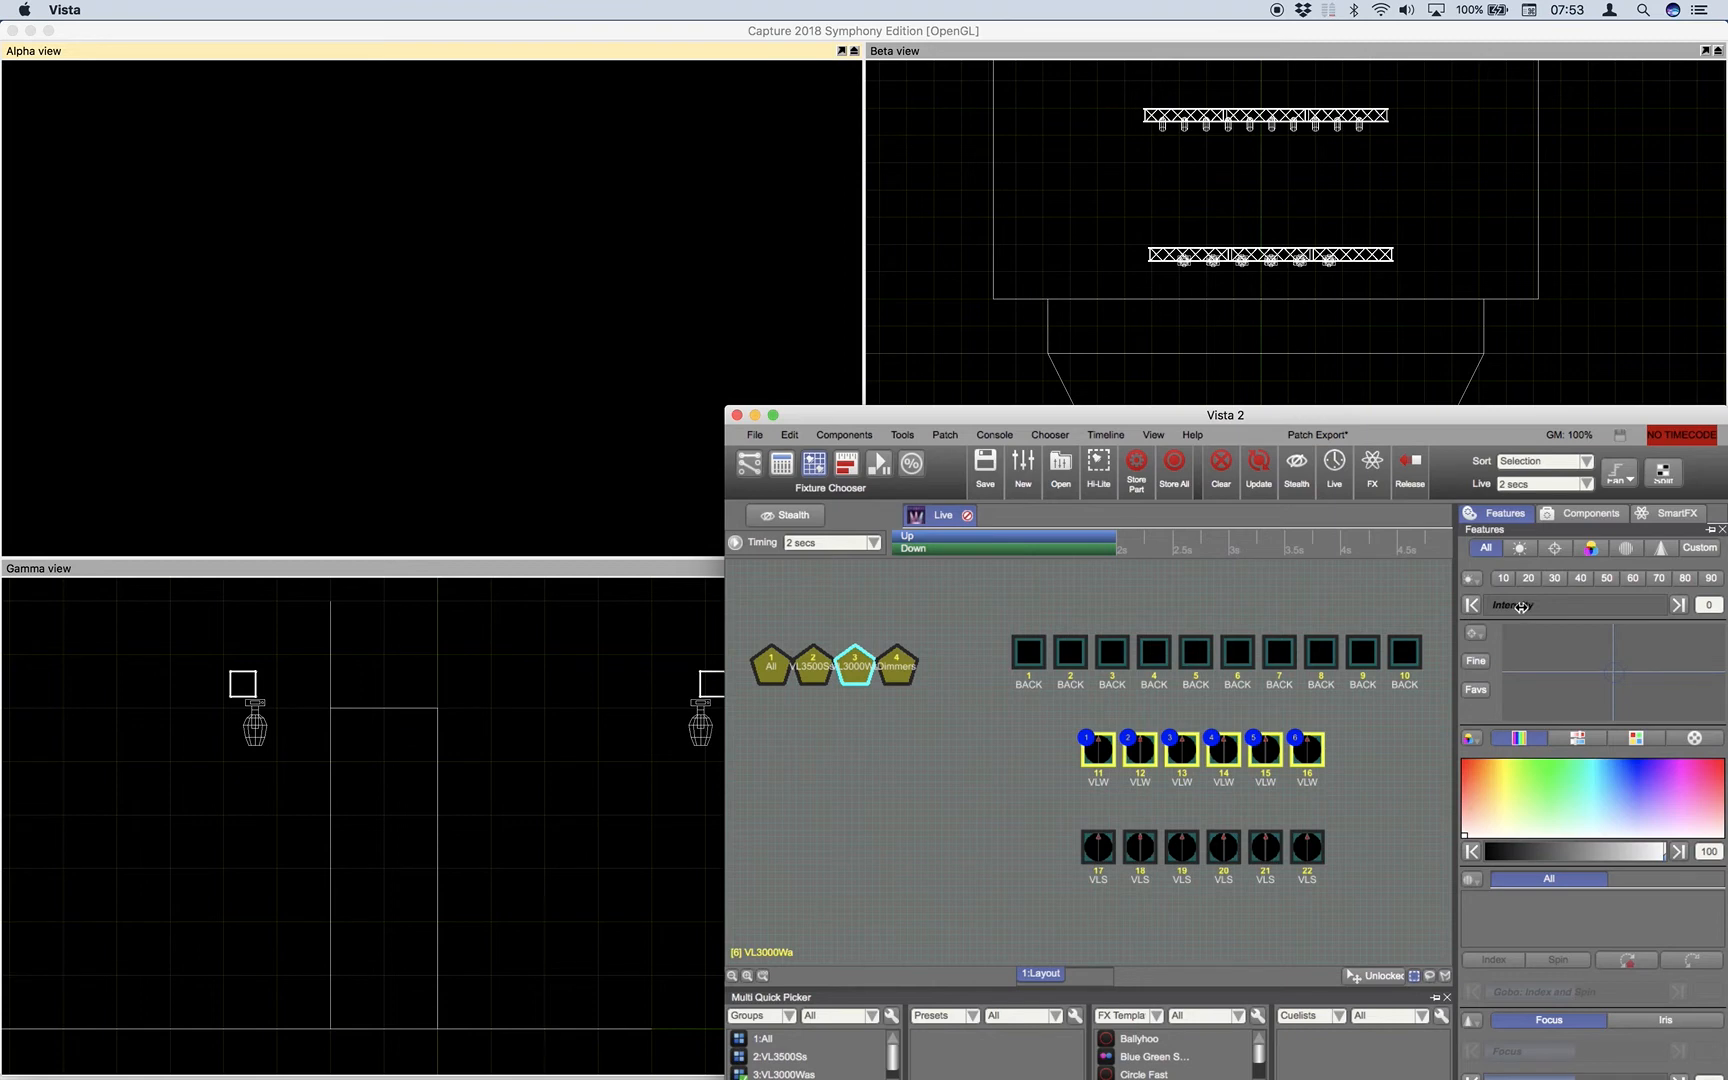
{"action": "left_click_drag", "start_coordinate": [1519, 607], "coordinate": [1707, 612]}
{"action": "left_click", "coordinate": [1555, 548]}
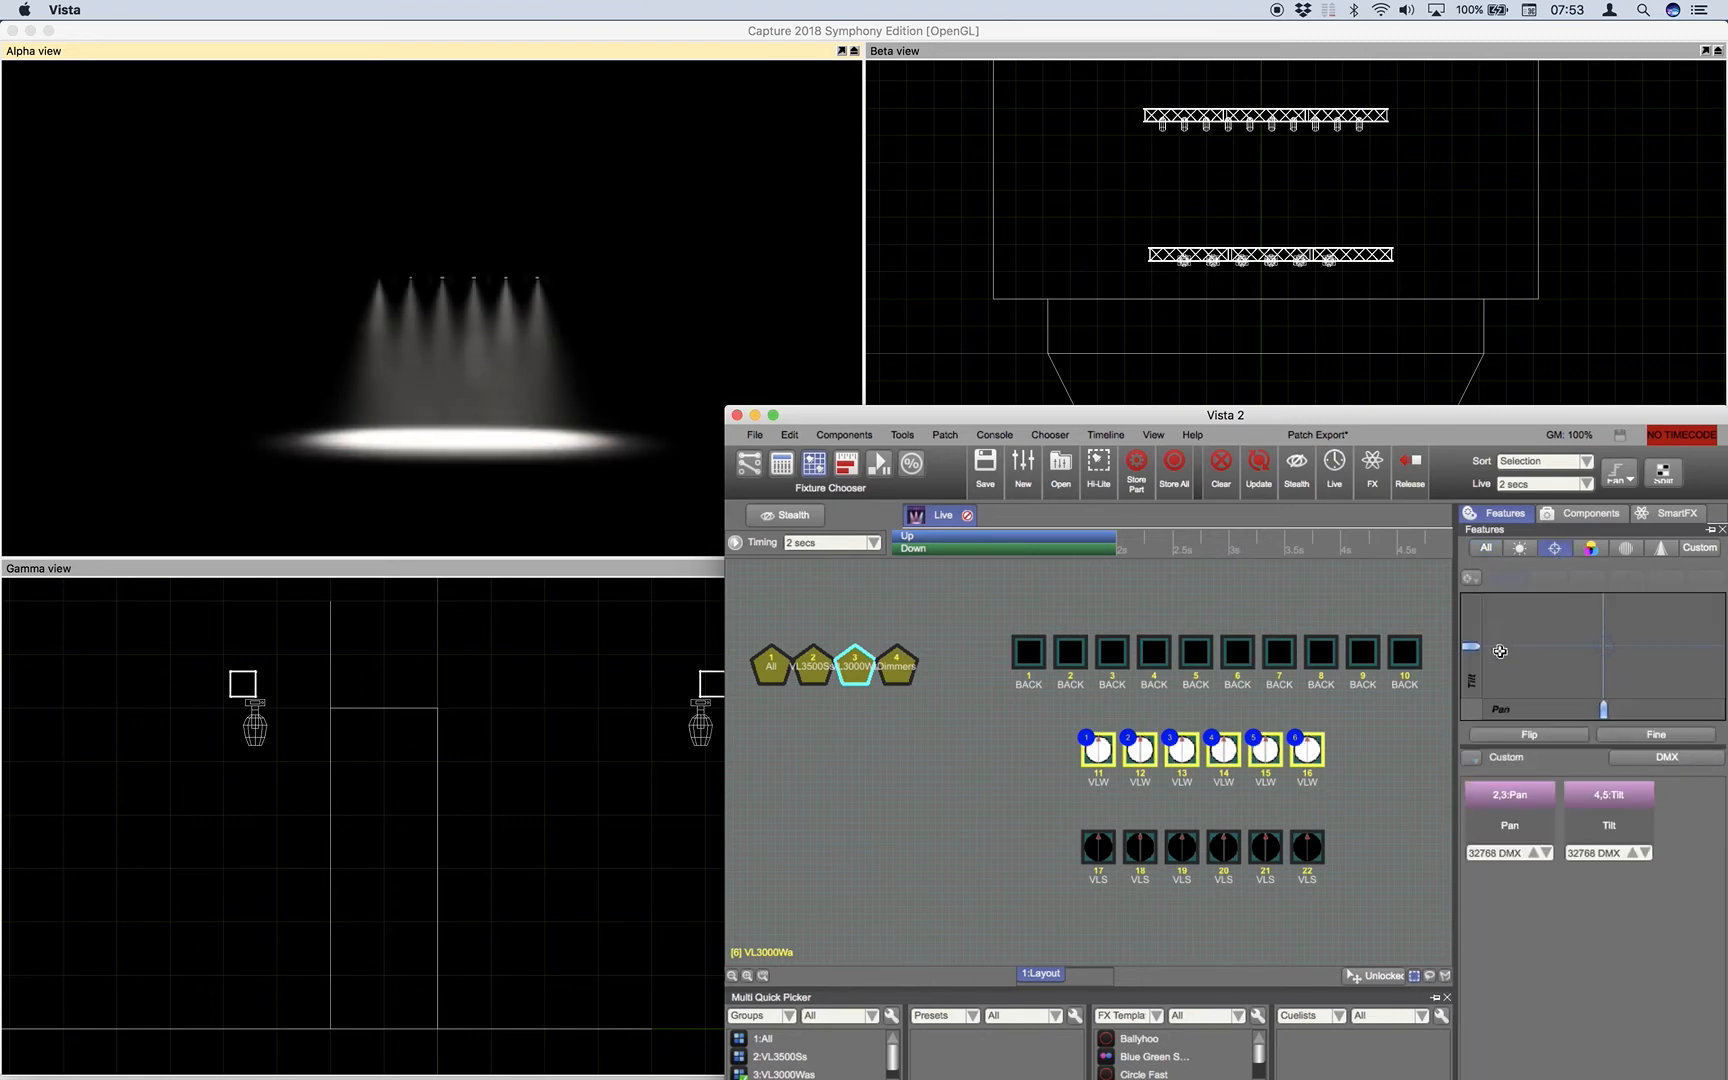
{"action": "left_click", "coordinate": [1480, 637]}
{"action": "left_click_drag", "start_coordinate": [1480, 637], "coordinate": [1474, 680]}
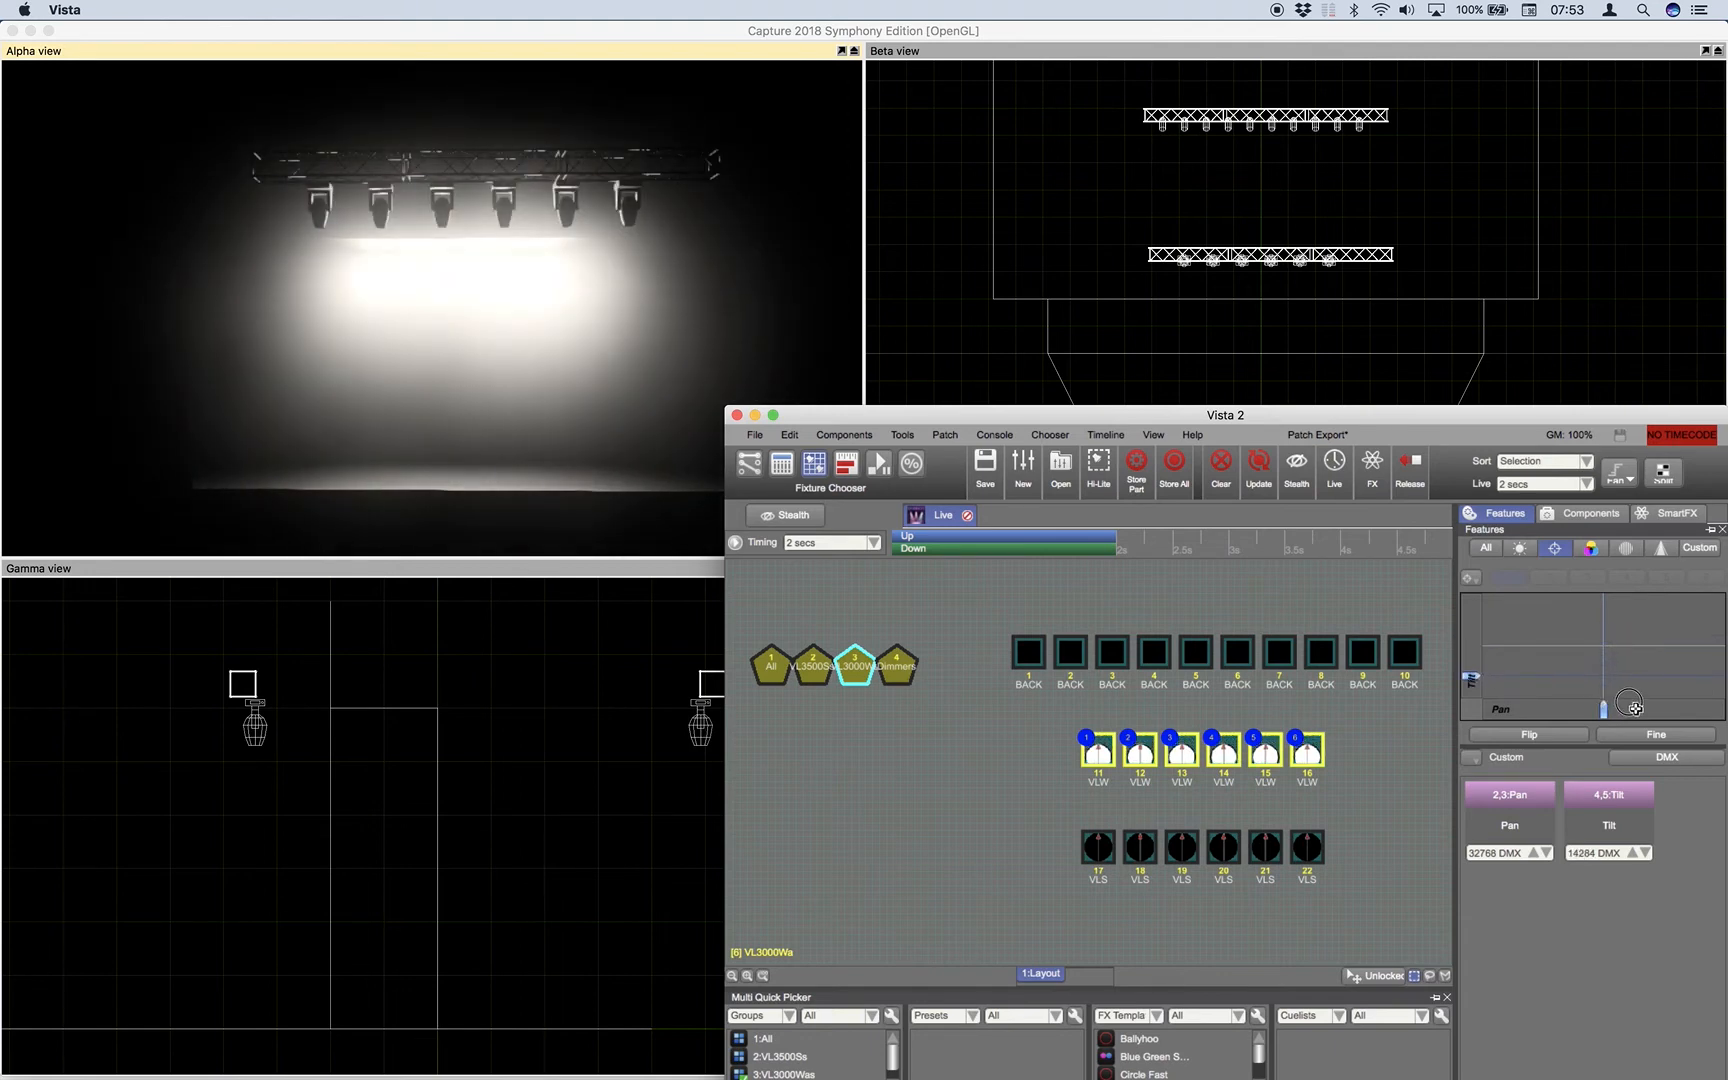
Aim the VLW fixtures at about 23545 DMX pan and 28847 DMX tilt, and fade their intensity out.
{"action": "left_click_drag", "start_coordinate": [1606, 703], "coordinate": [1477, 653]}
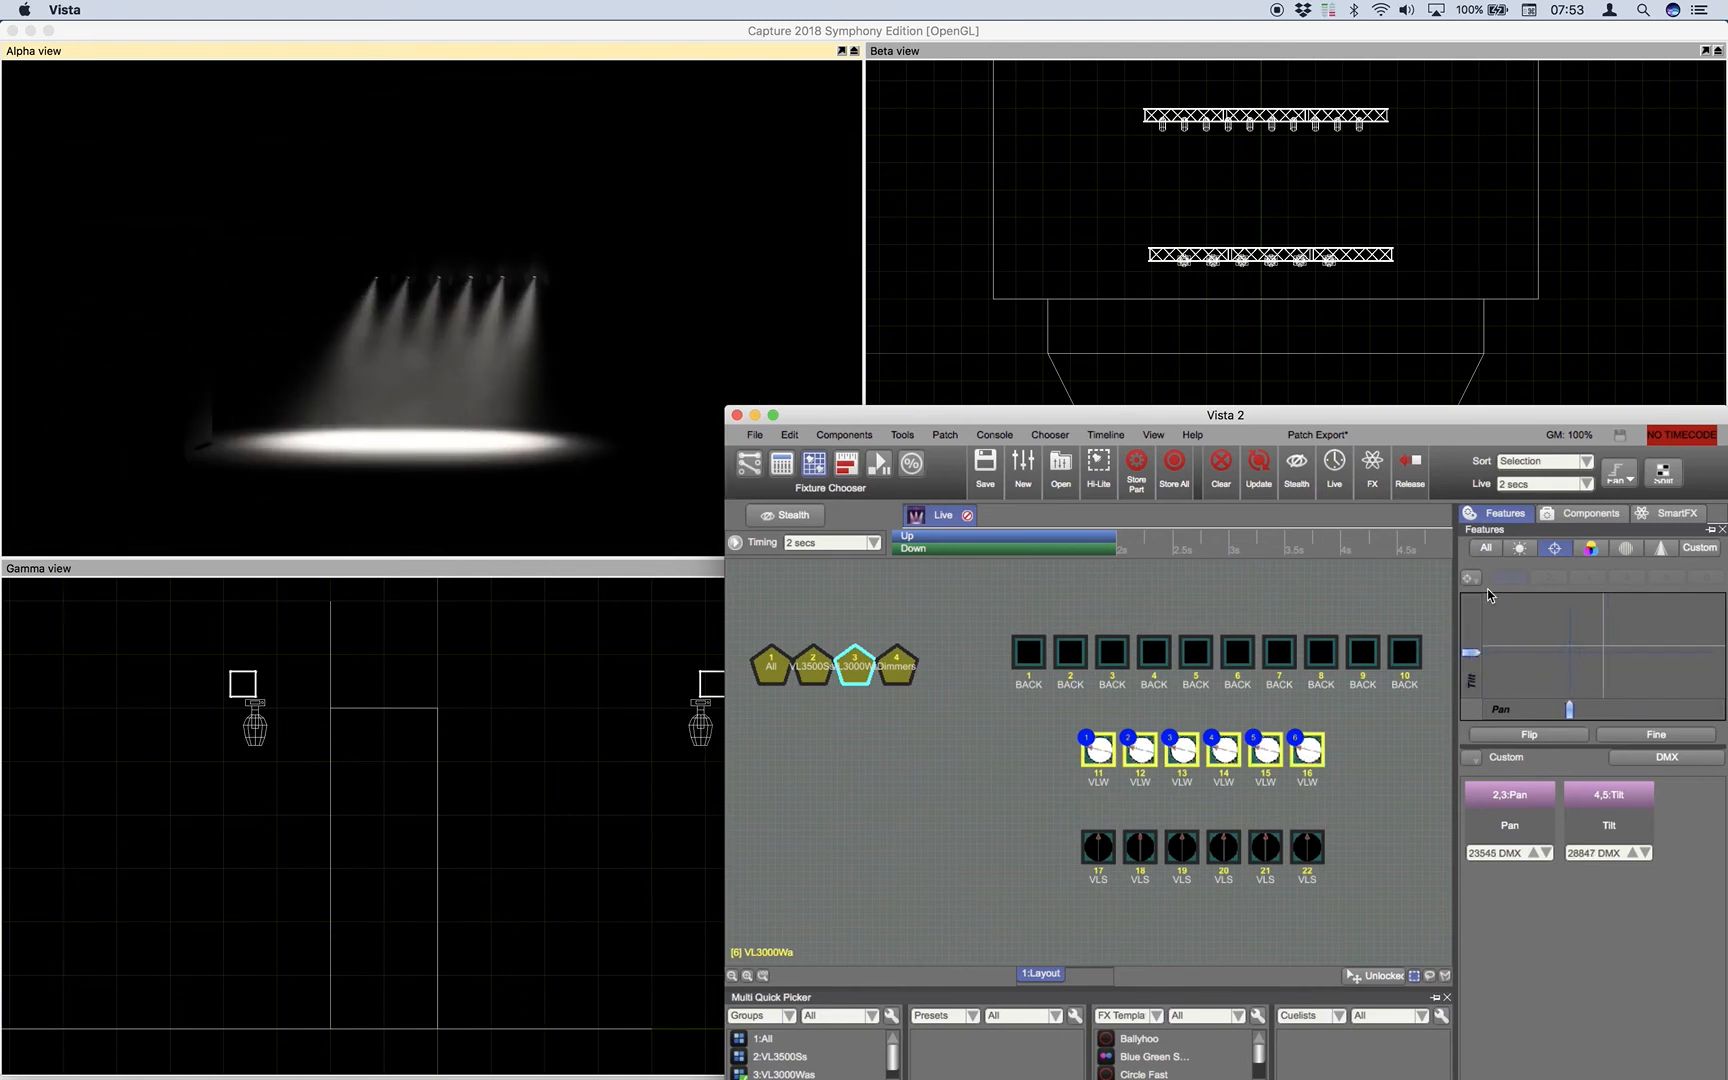
{"action": "left_click", "coordinate": [1517, 551]}
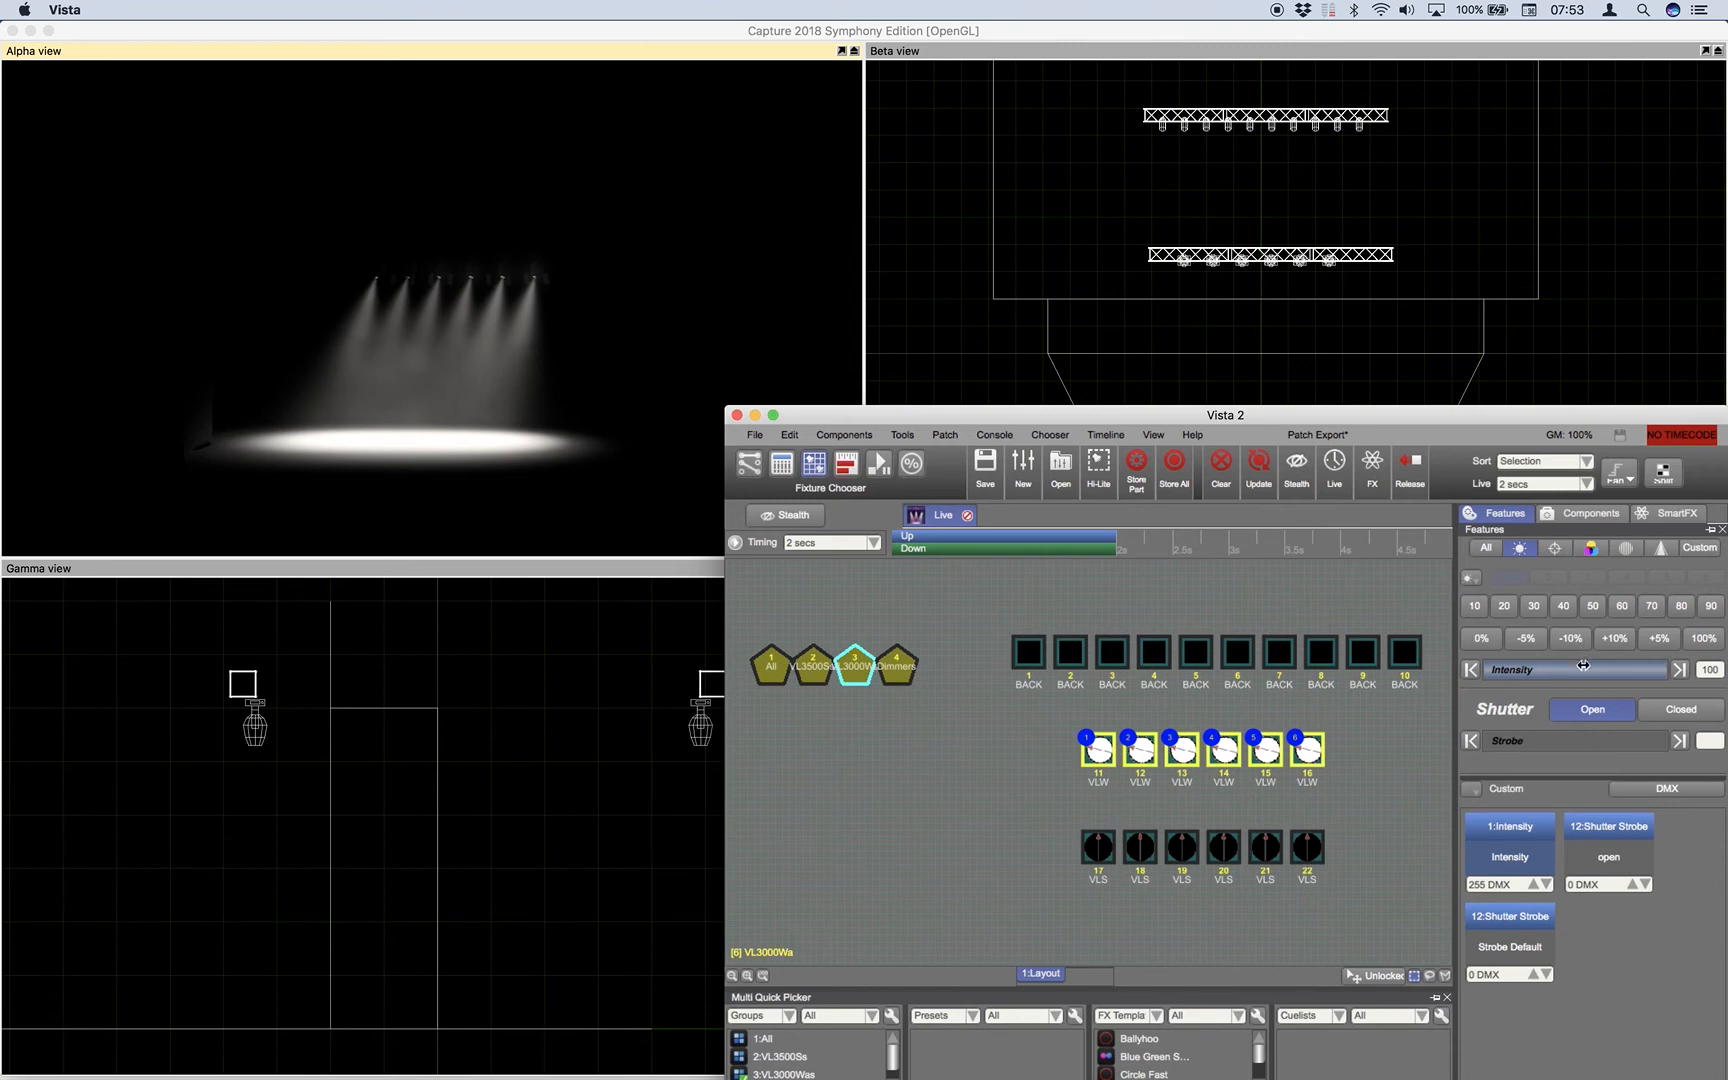
{"action": "left_click_drag", "start_coordinate": [1583, 665], "coordinate": [1482, 667]}
Select the VLS fixtures 17–22, raise their intensity, tilt them to about 23246 DMX and clear the selection.
{"action": "left_click_drag", "start_coordinate": [1058, 806], "coordinate": [1362, 897]}
{"action": "left_click_drag", "start_coordinate": [1510, 668], "coordinate": [1631, 649]}
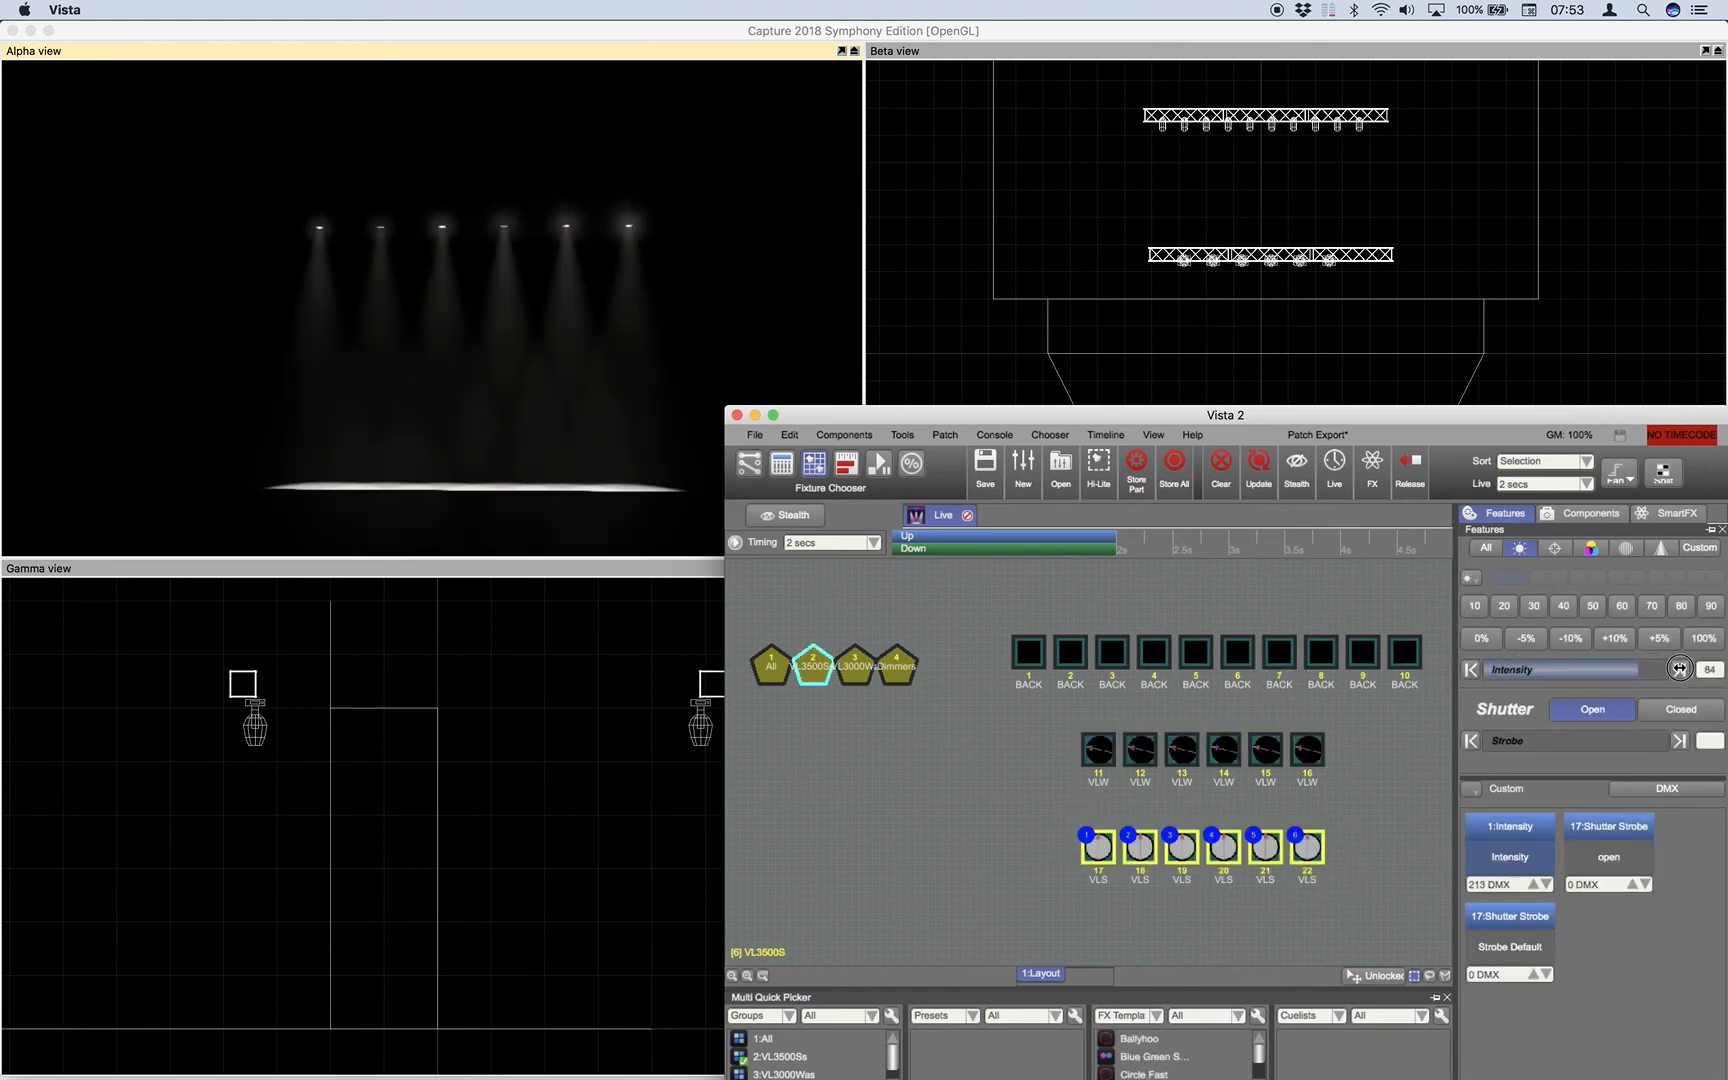
{"action": "left_click", "coordinate": [1554, 548]}
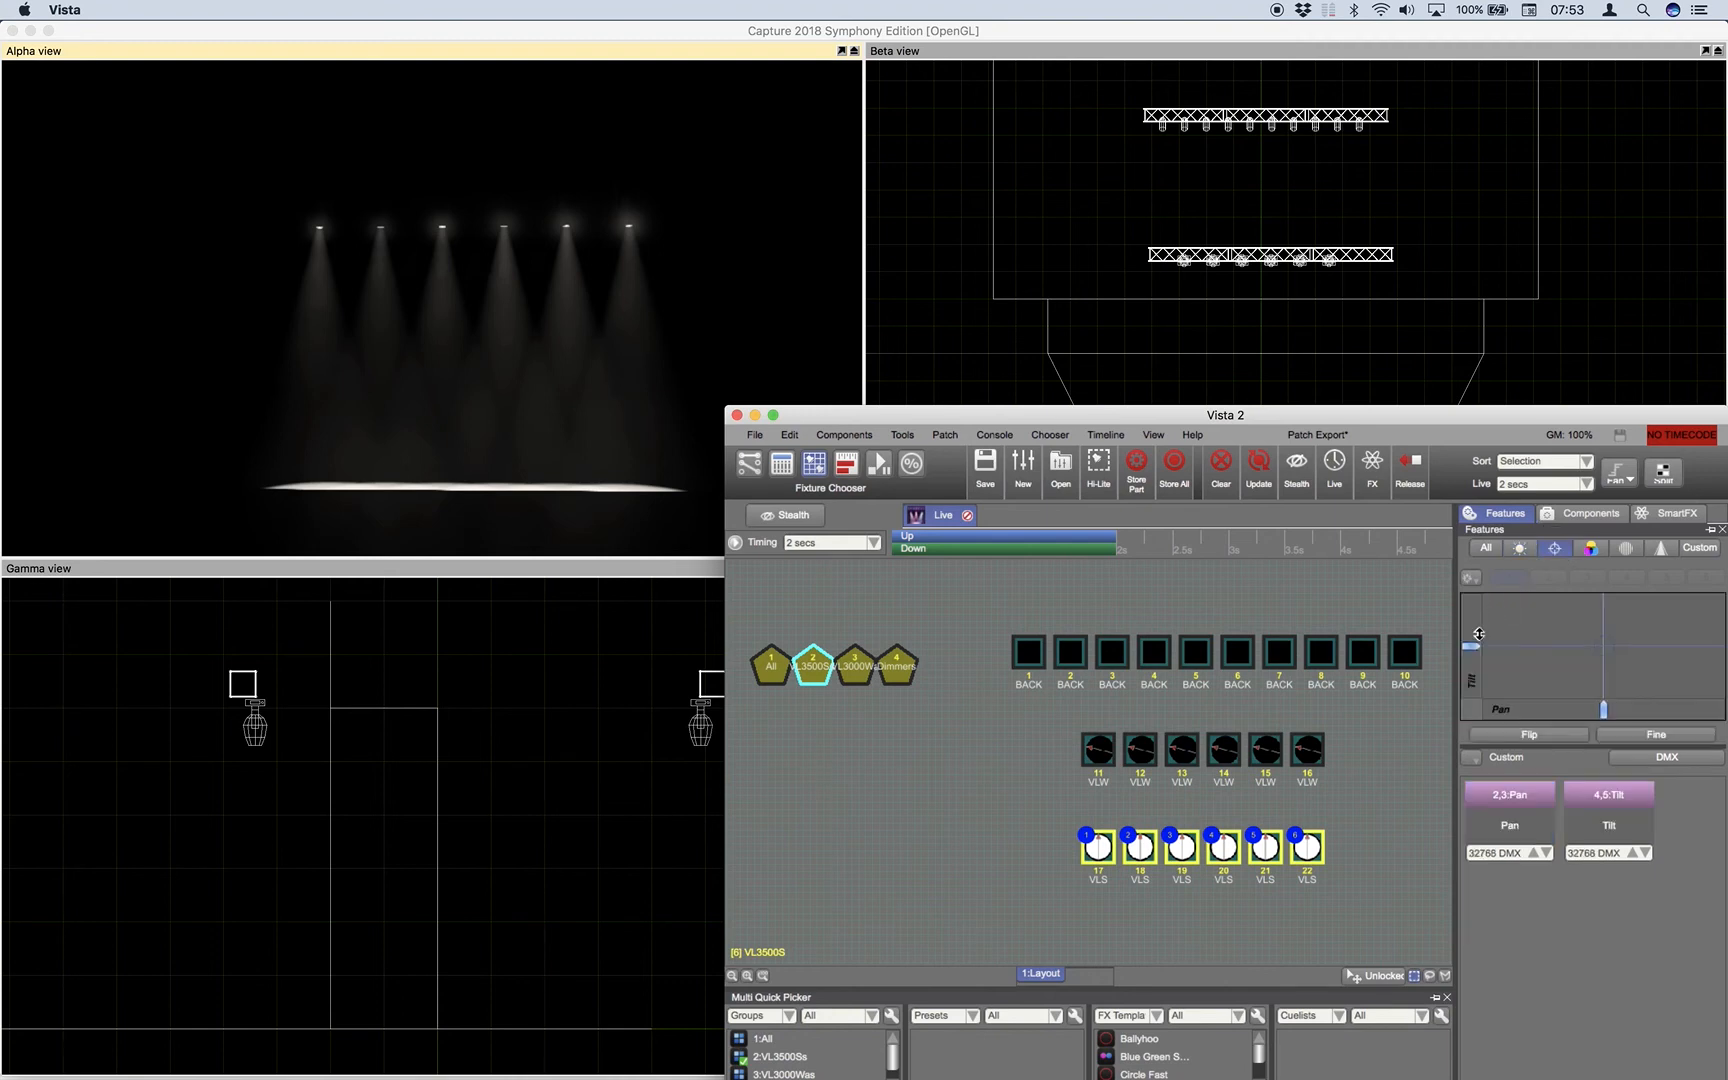
{"action": "mouse_move", "coordinate": [1476, 655]}
{"action": "left_mouse_down"}
{"action": "mouse_move", "coordinate": [1482, 631]}
{"action": "mouse_move", "coordinate": [1481, 666]}
{"action": "left_mouse_up"}
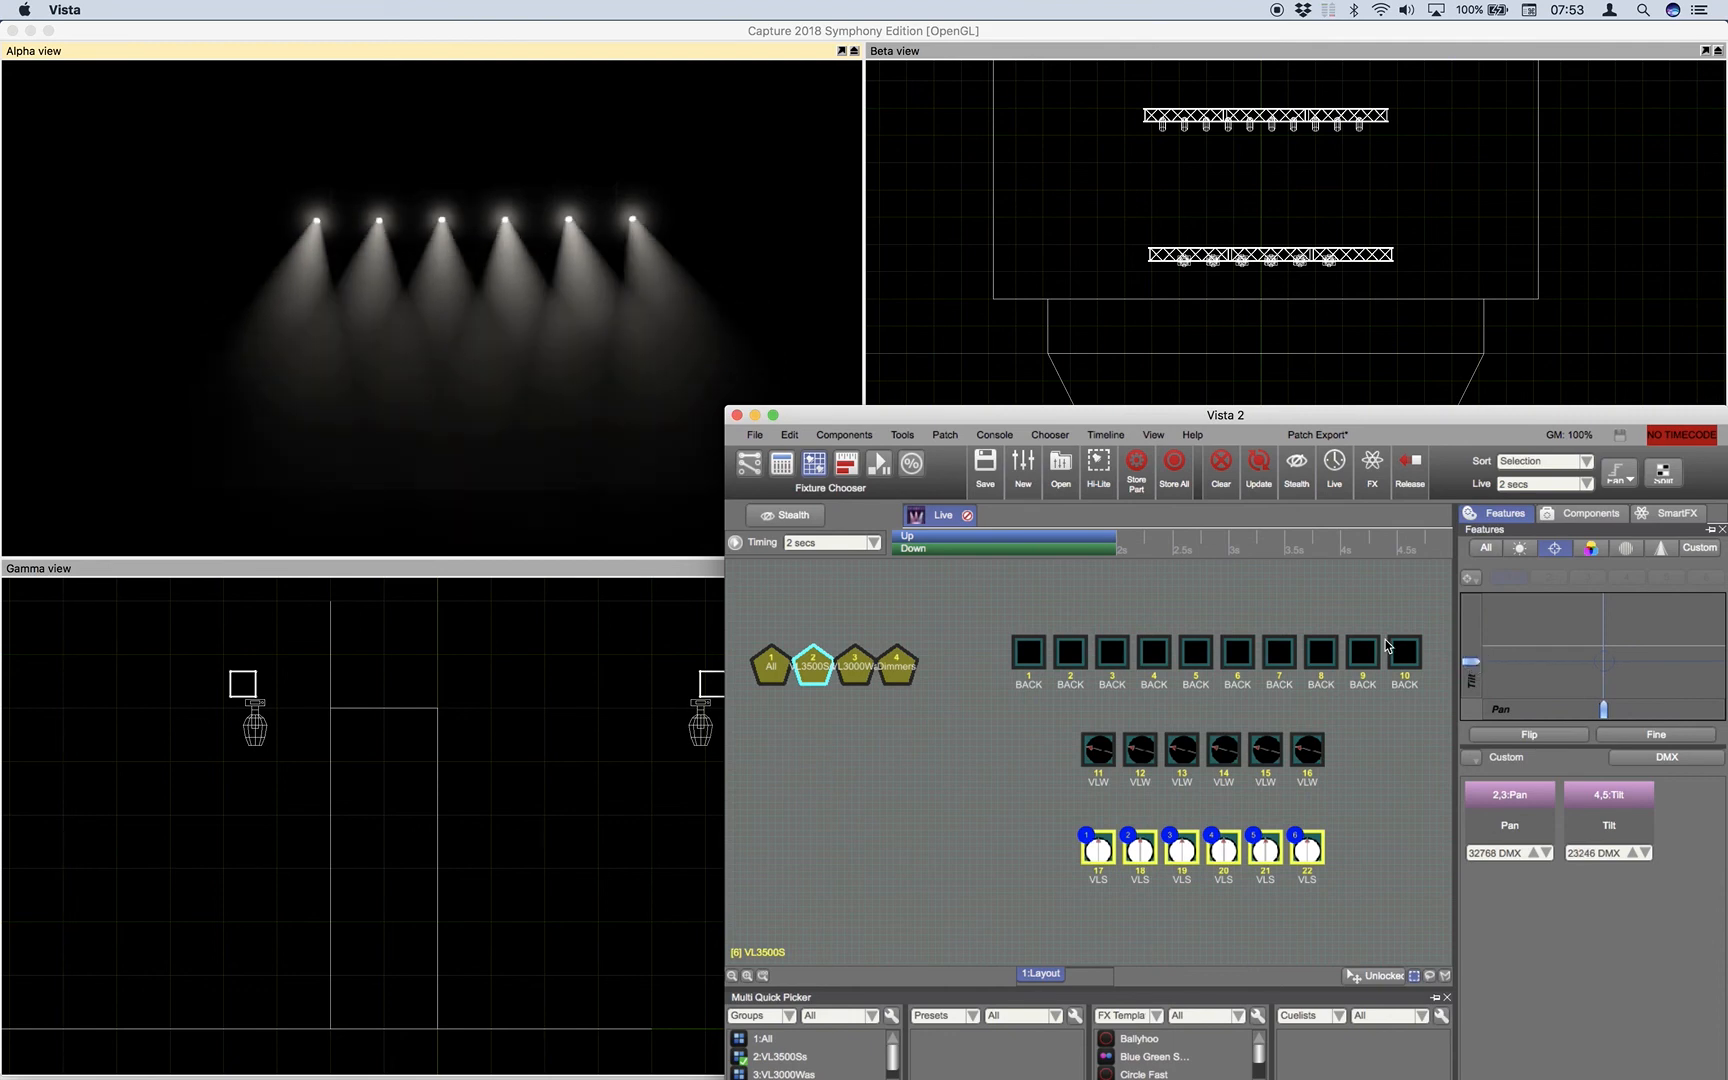
{"action": "left_click", "coordinate": [1254, 598]}
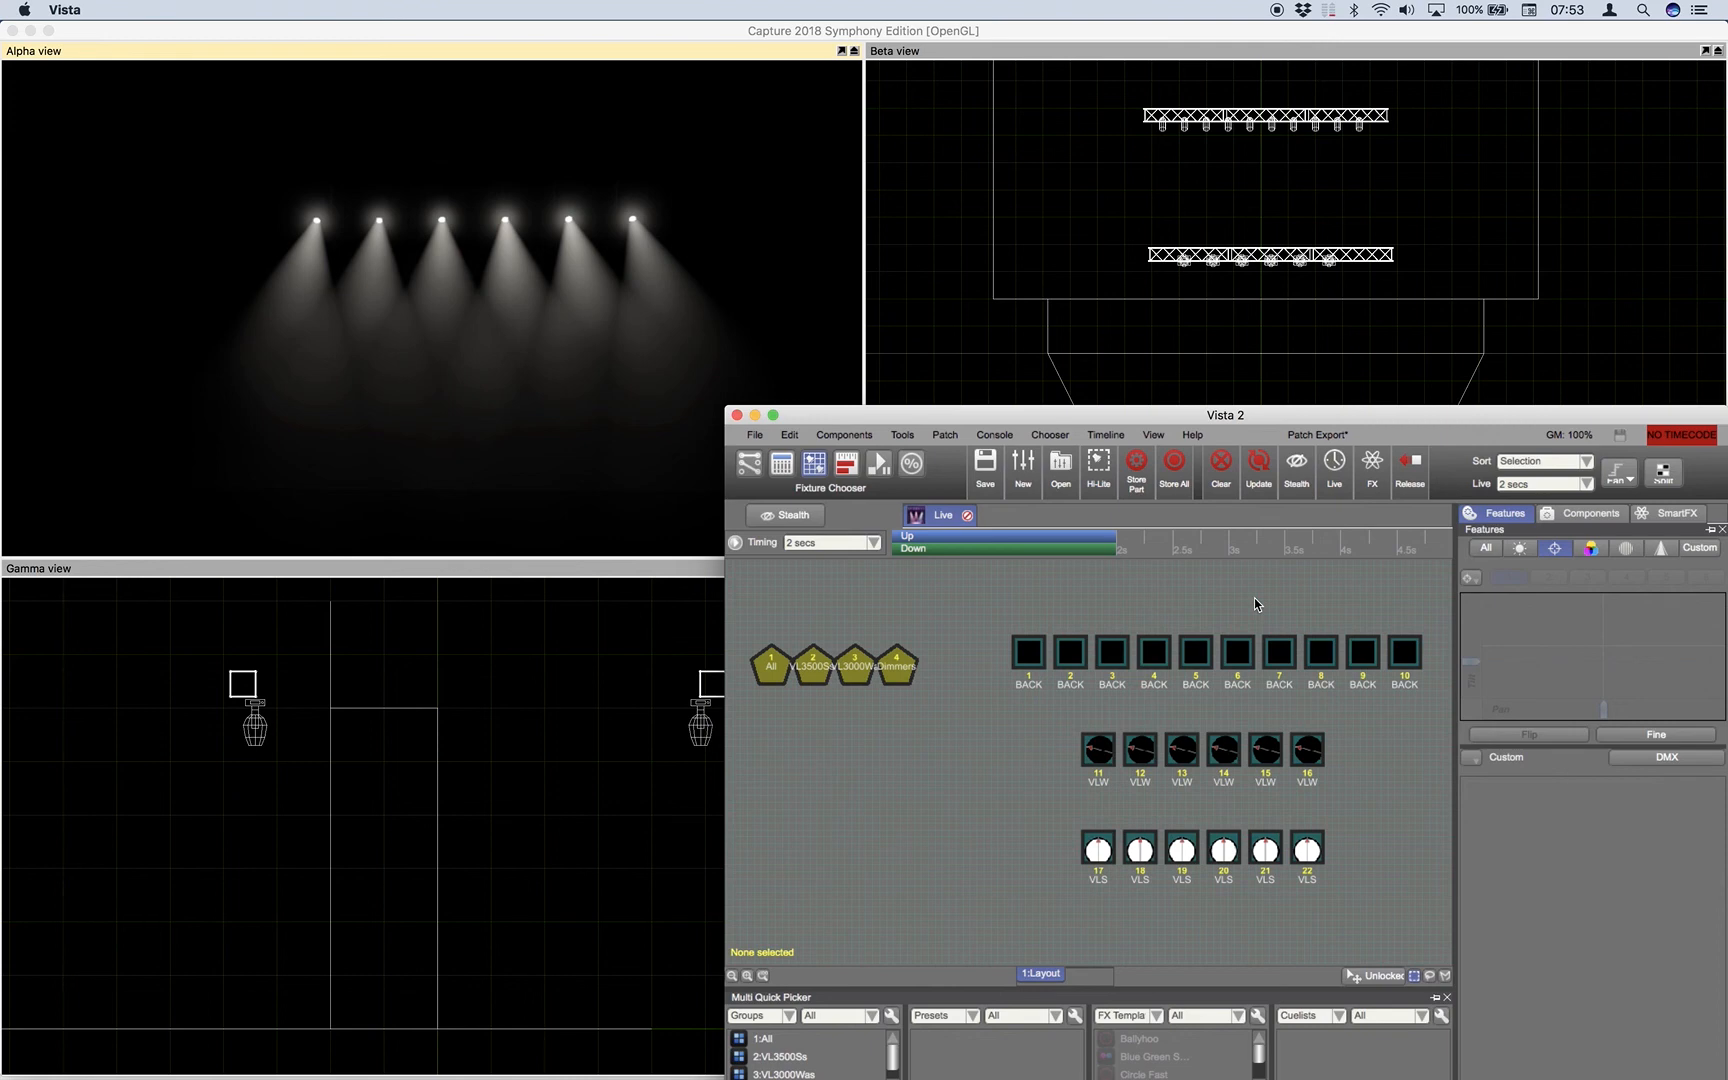